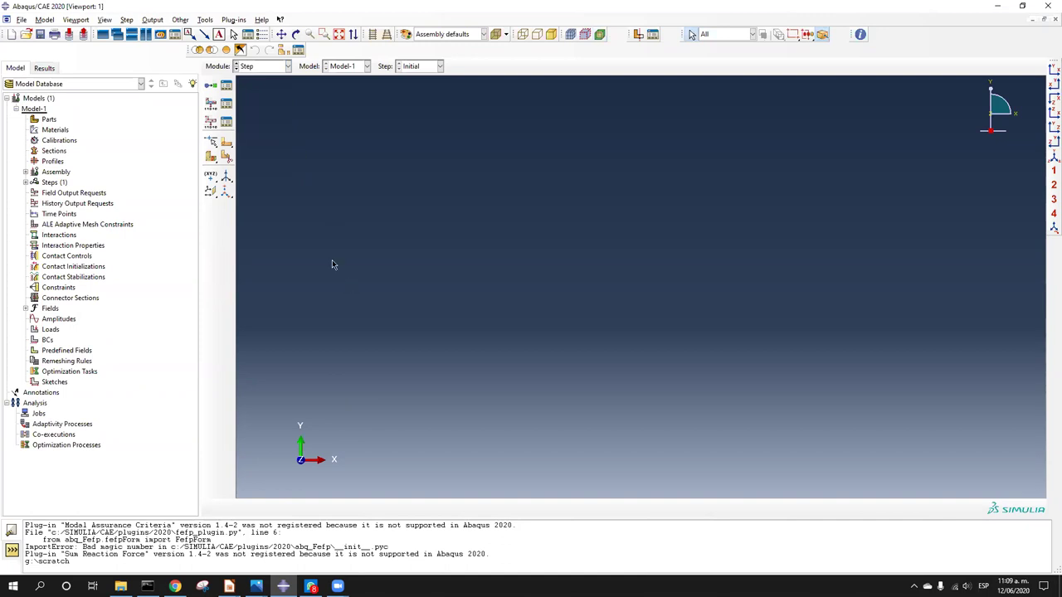
Step: Examine the general and linear perturbation procedures offered for a new analysis step, including Static Riks, Buckle and Dynamic Implicit, without creating one
left_click(211, 86)
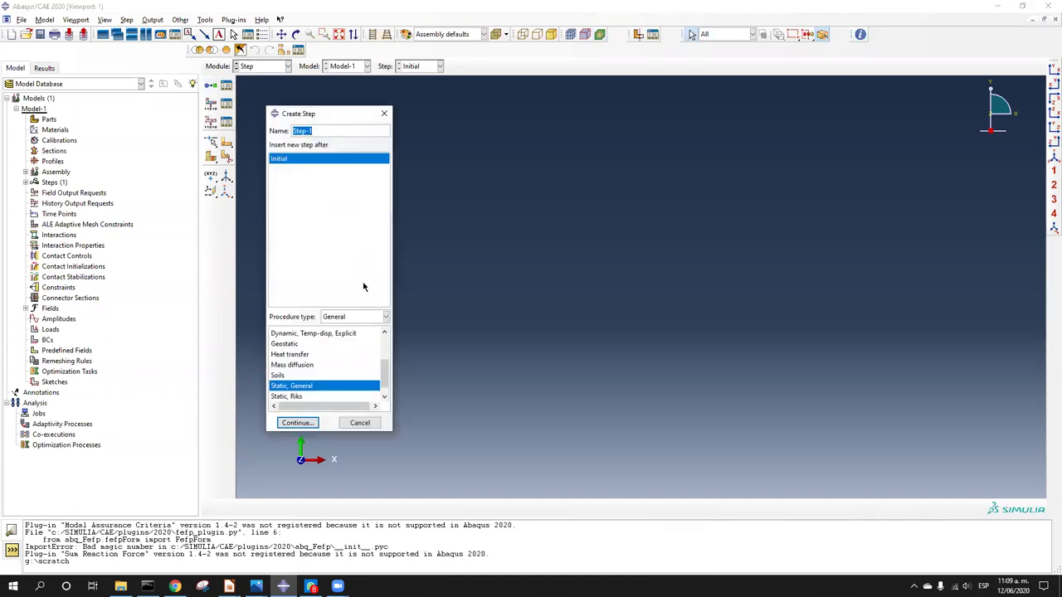
left_click(309, 389)
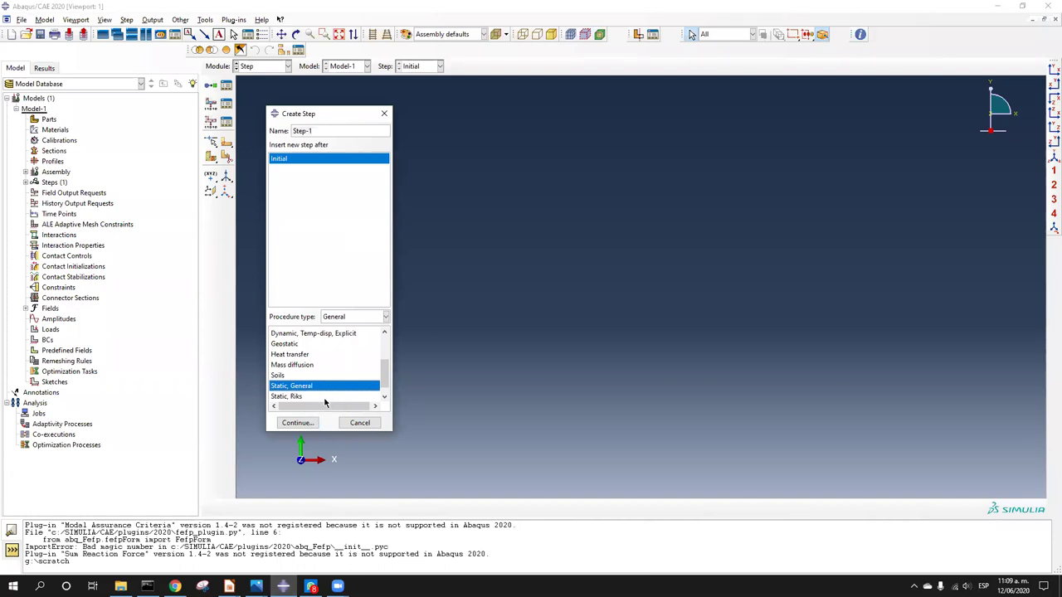
scroll(324, 402, "down", 1)
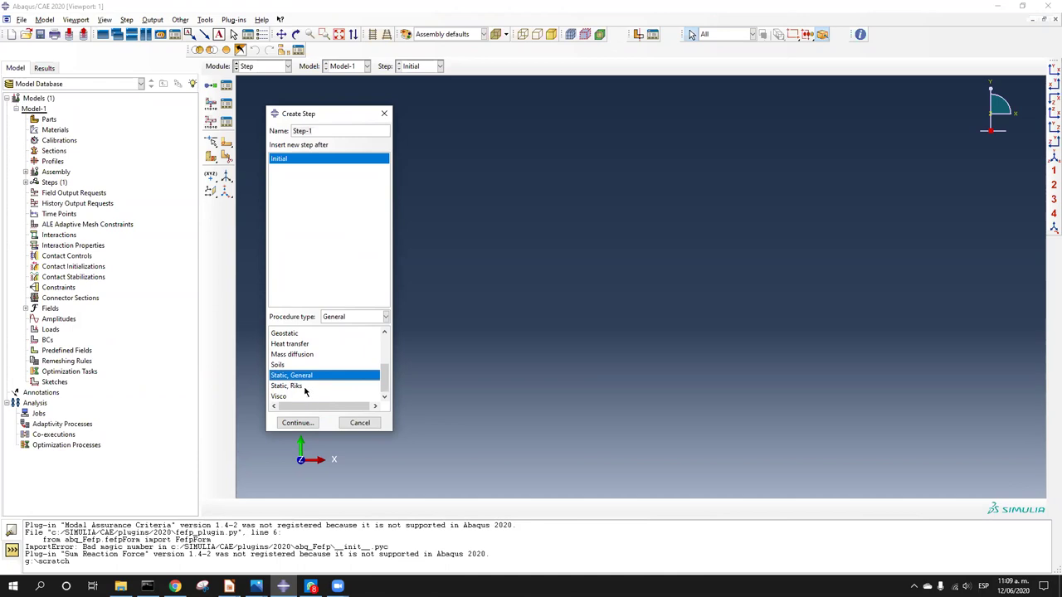
left_click(304, 387)
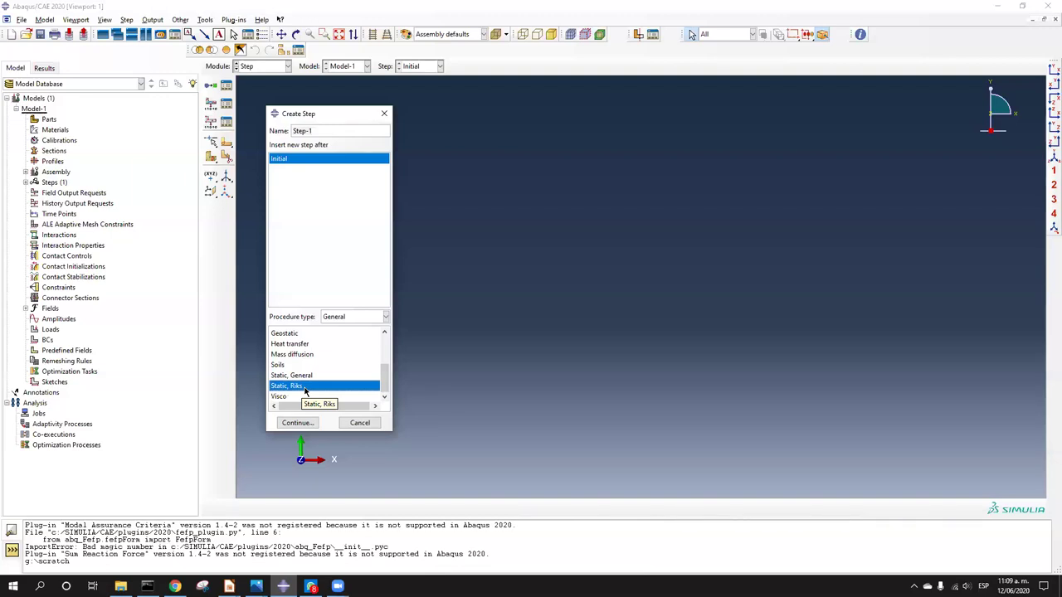
left_click(354, 319)
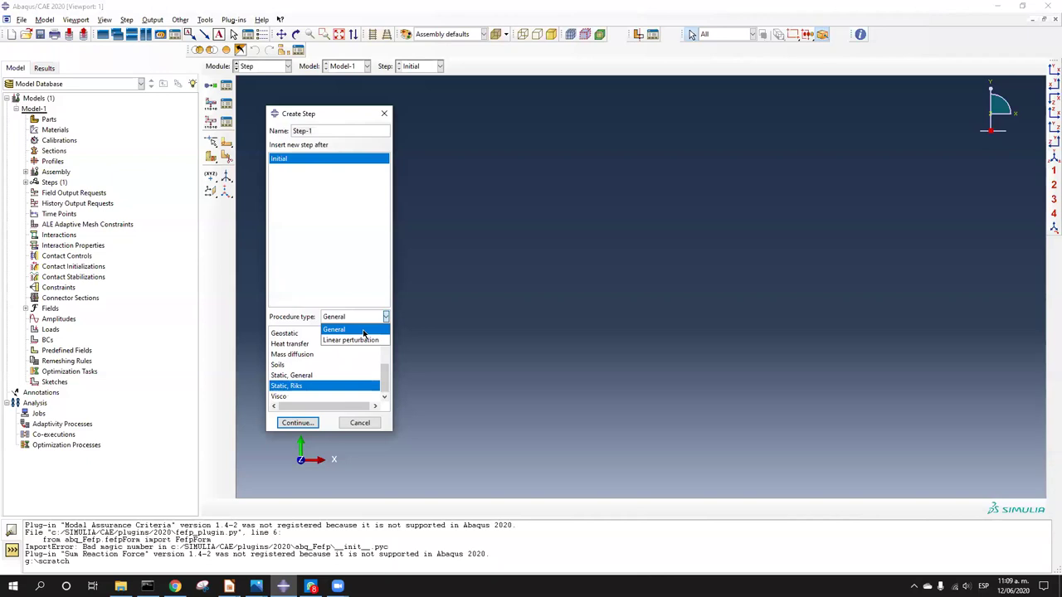
left_click(353, 340)
left_click(283, 333)
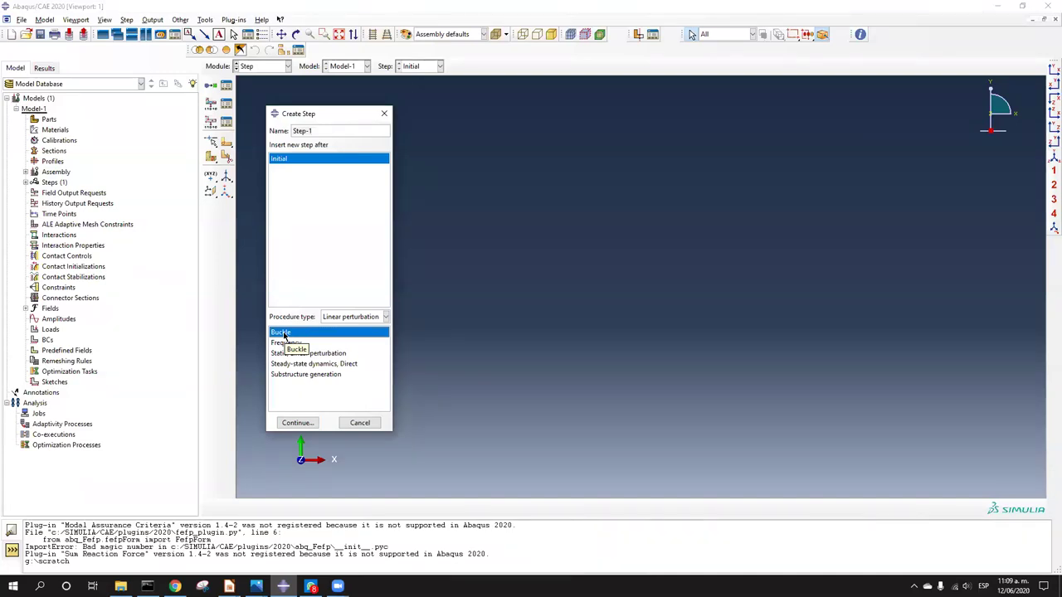
left_click(332, 316)
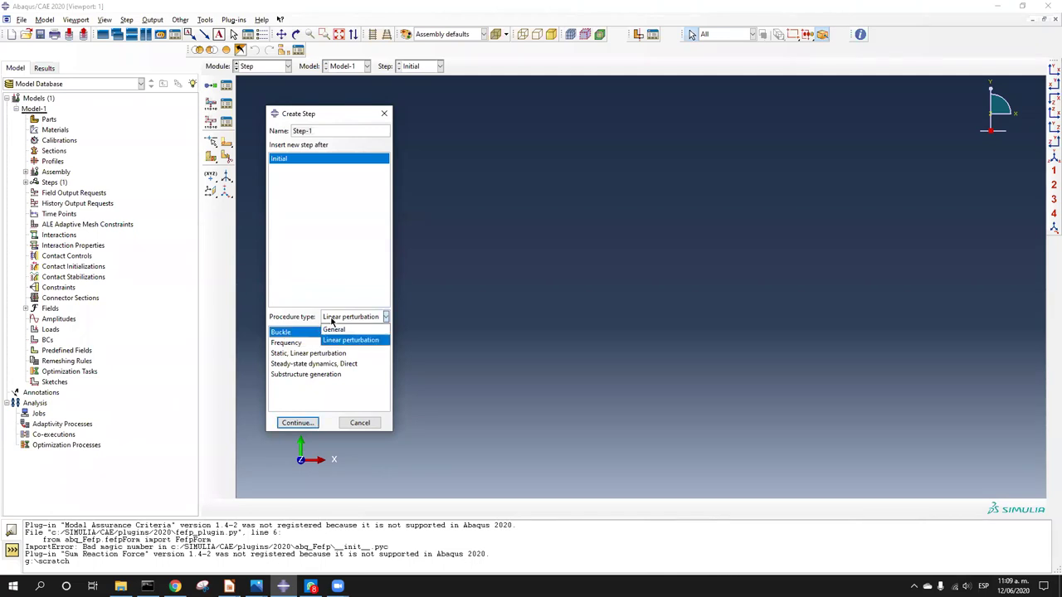
left_click(336, 330)
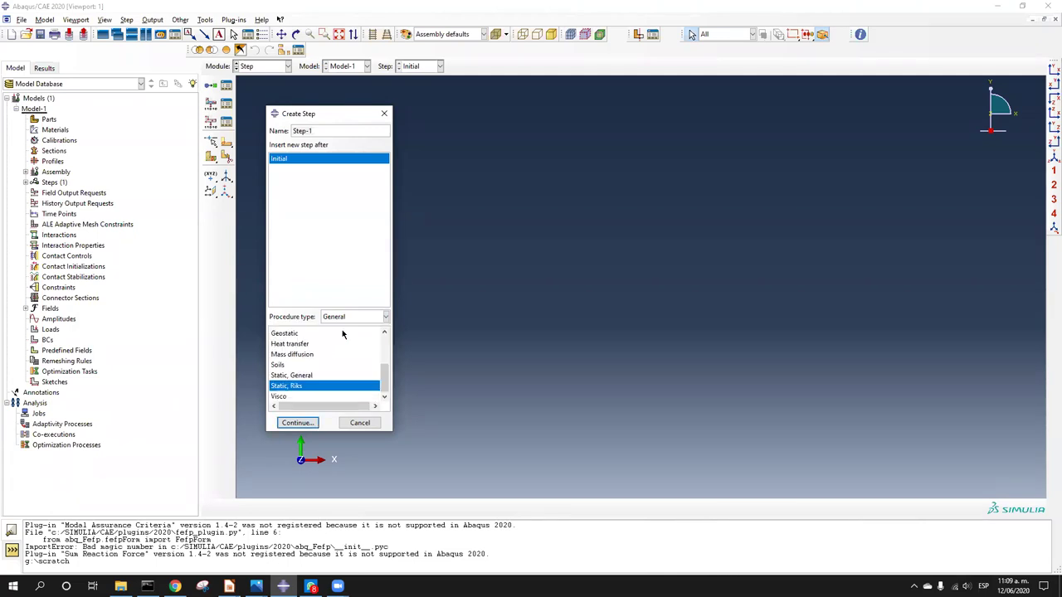
scroll(327, 377, "up", 5)
left_click(328, 375)
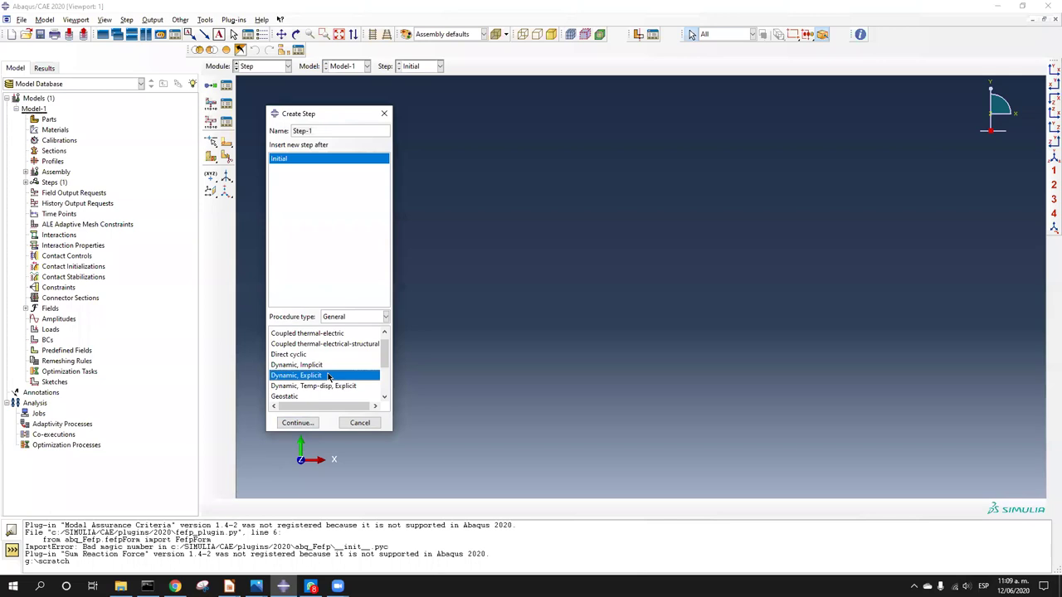
left_click(323, 365)
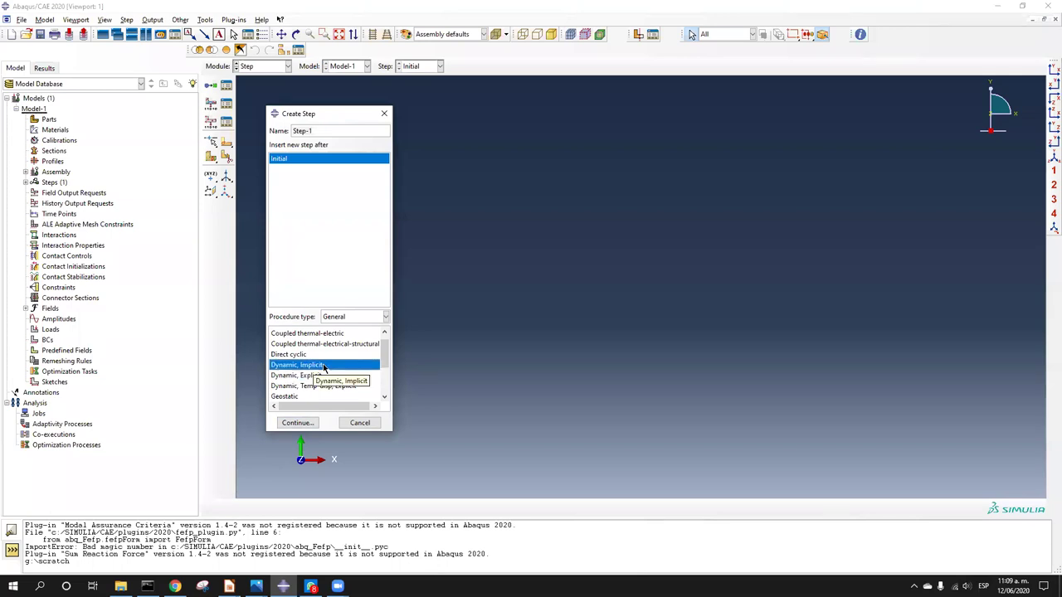
left_click(359, 424)
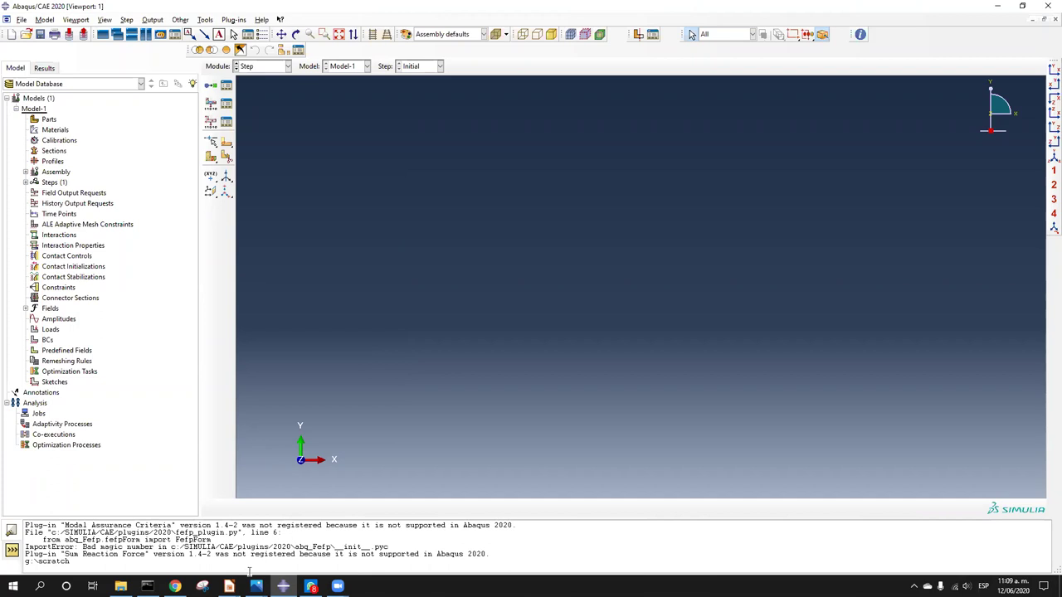
mouse_move(229, 585)
Step: Create a 3D deformable part named Columna with a planar wire base feature and an approximate size of 200
left_click(267, 66)
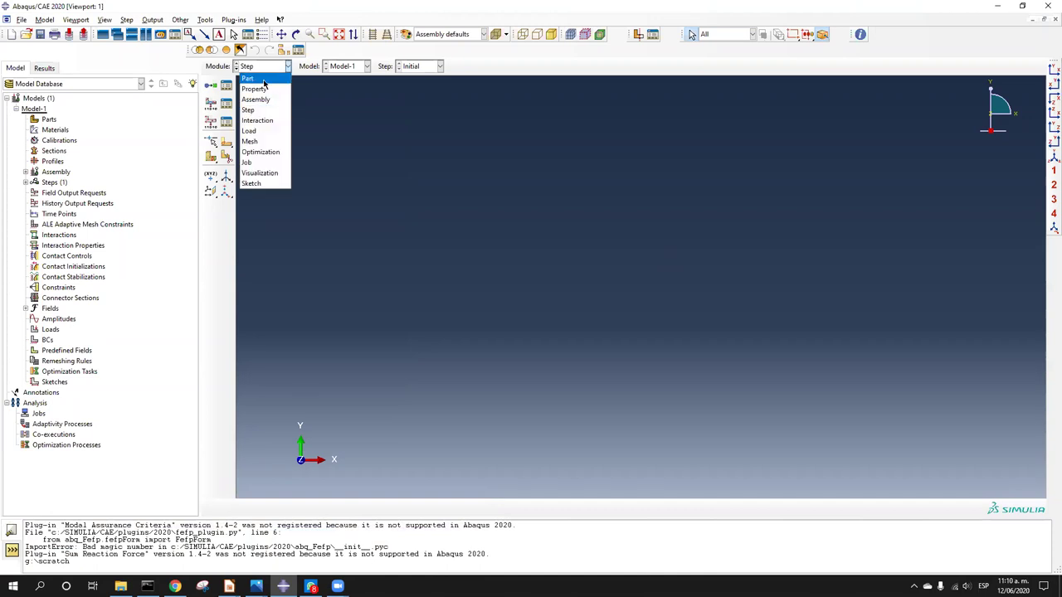
left_click(265, 79)
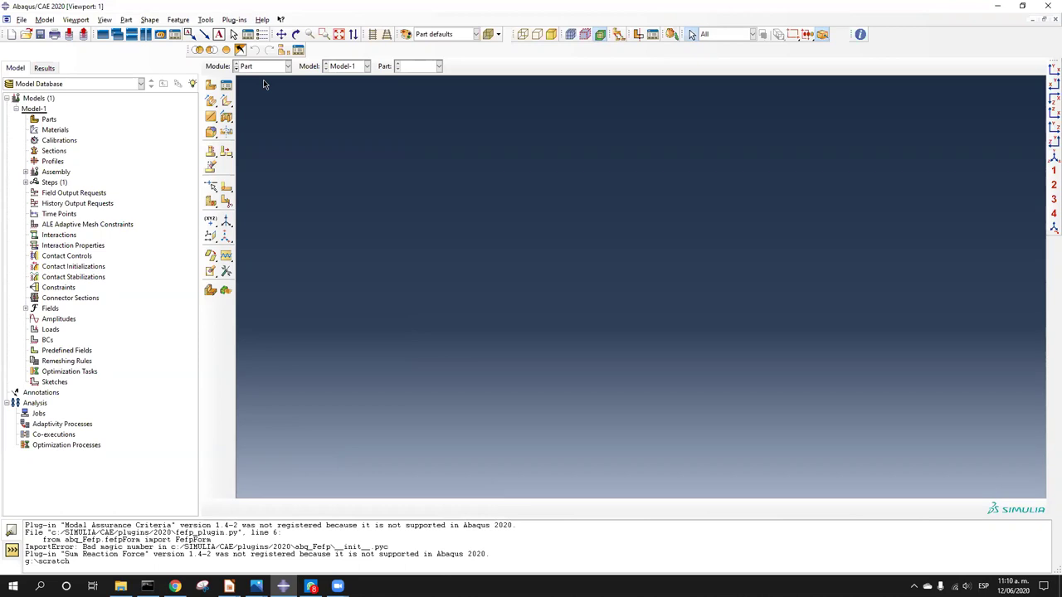
left_click(211, 85)
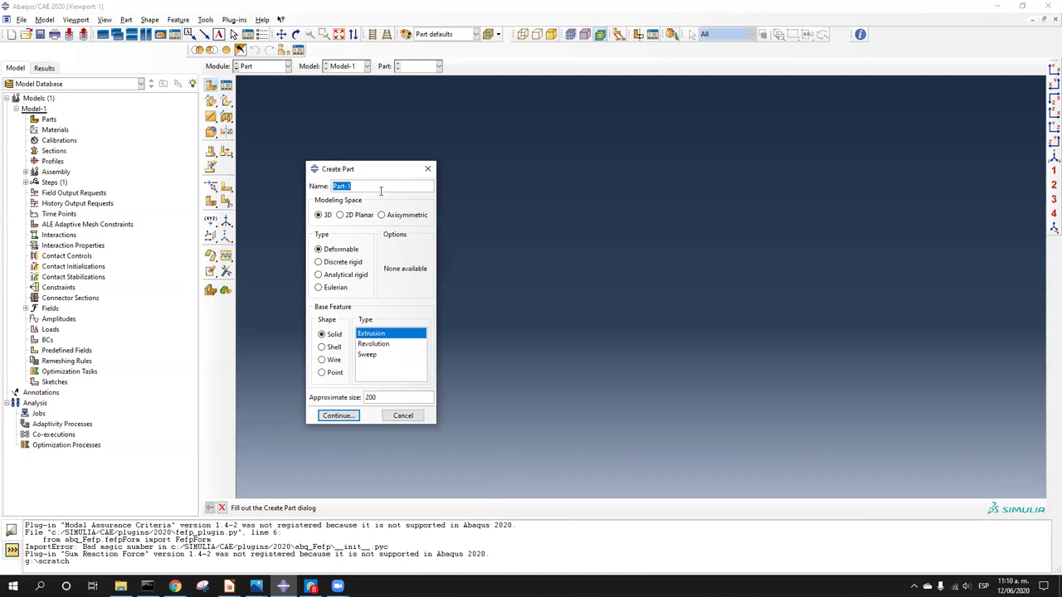
type("Columna")
left_click(345, 253)
left_click(333, 335)
left_click(340, 362)
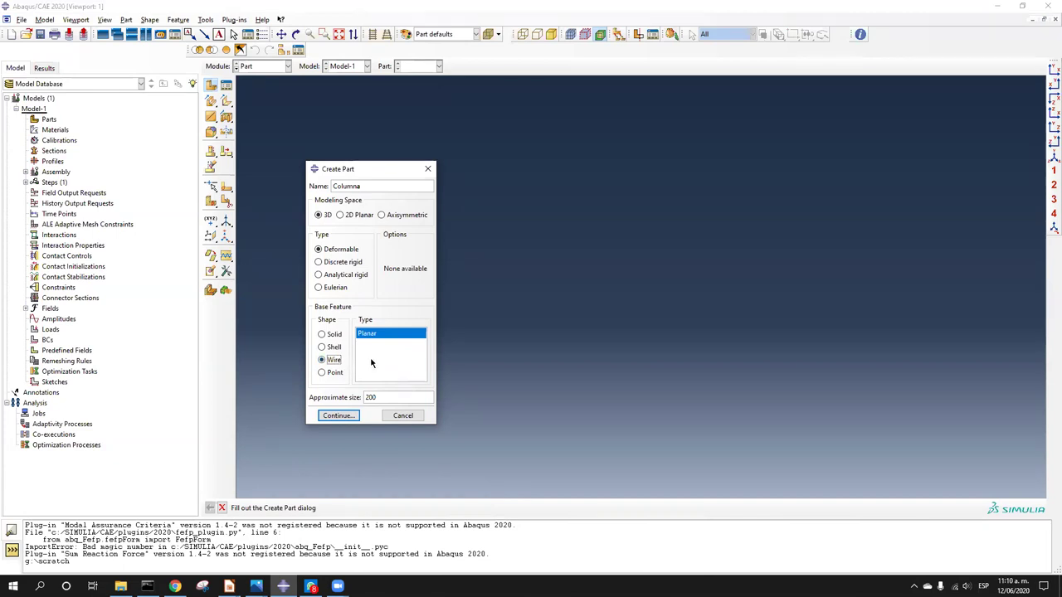
left_click(356, 417)
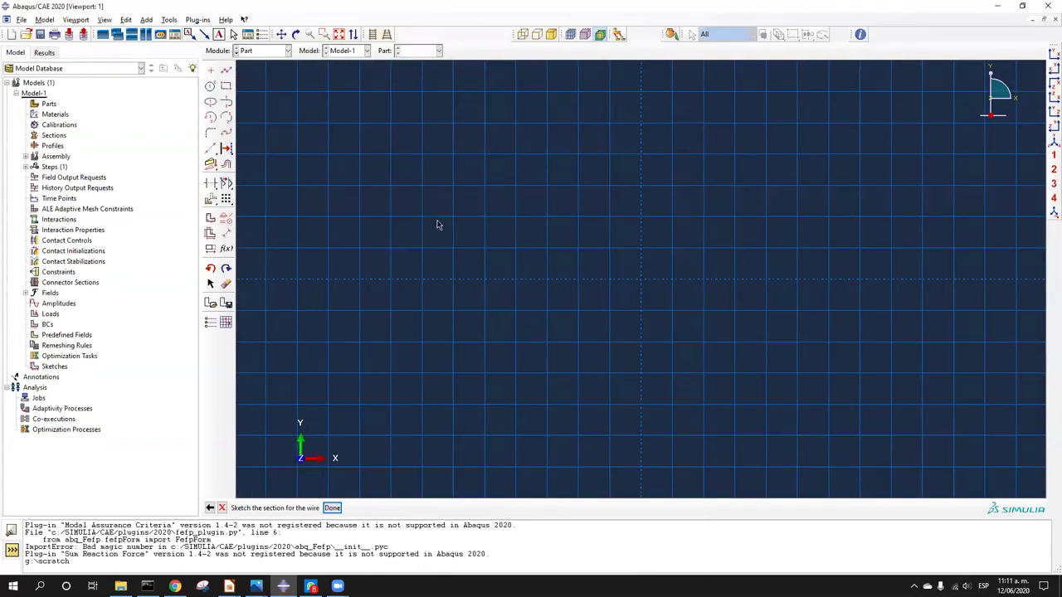
Step: Sketch a vertical line about 69 units long, starting at the origin and running upward
scroll(576, 257, "up", 5)
scroll(576, 257, "up", 2)
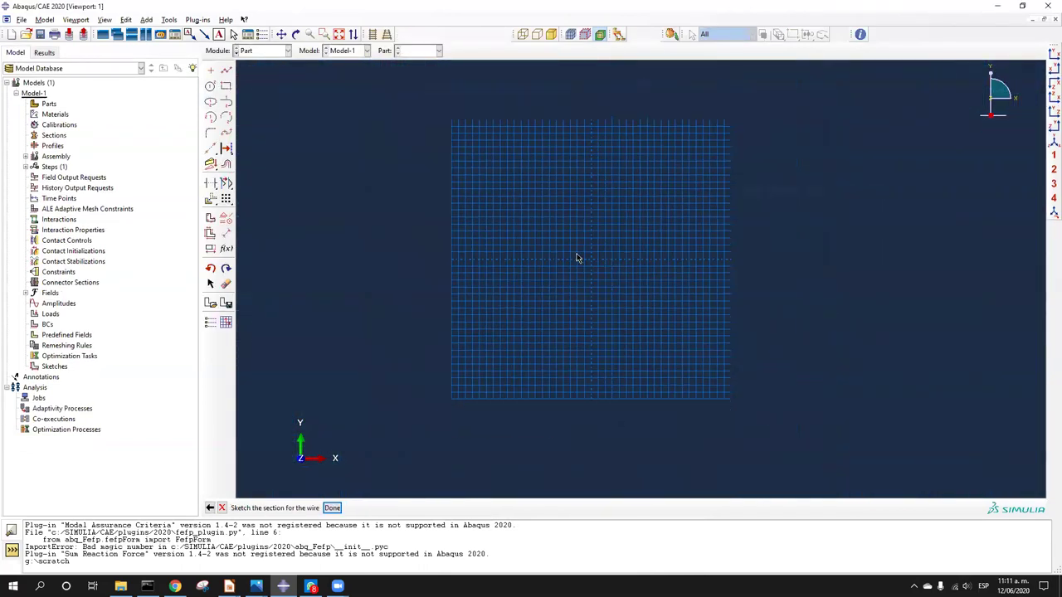
scroll(594, 271, "up", 2)
left_click(226, 70)
left_click(565, 268)
left_click(563, 171)
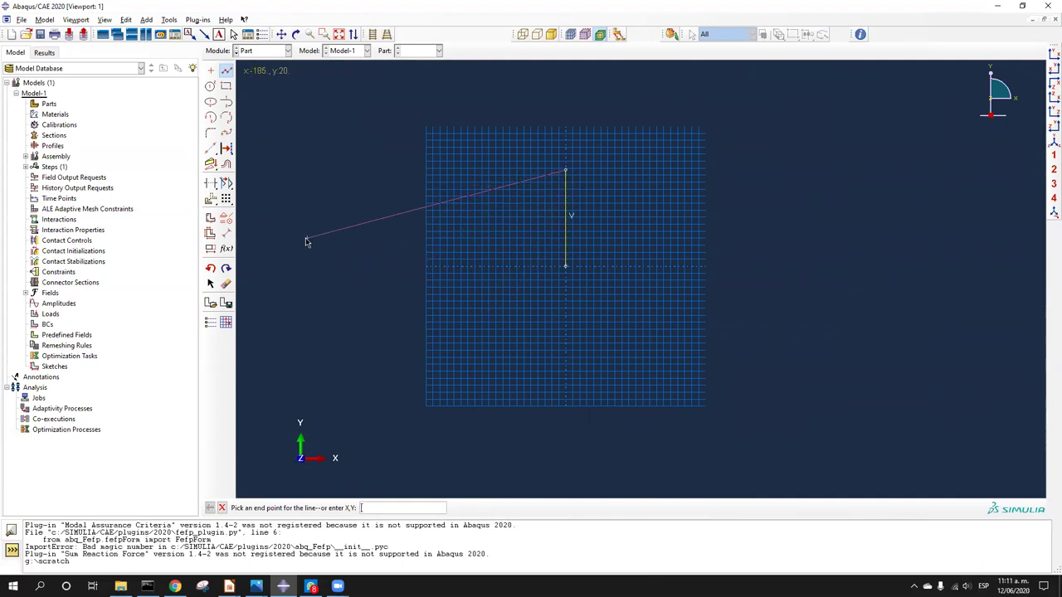
Step: Apply a Fixed constraint to the line's lower endpoint at the origin
left_click(227, 220)
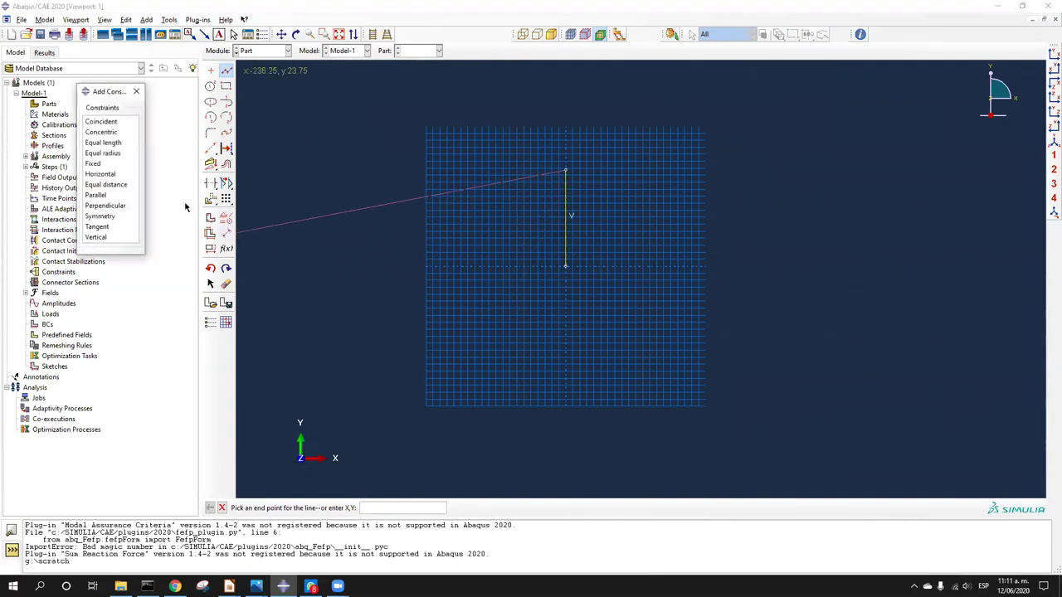
left_click(100, 164)
left_click(566, 267)
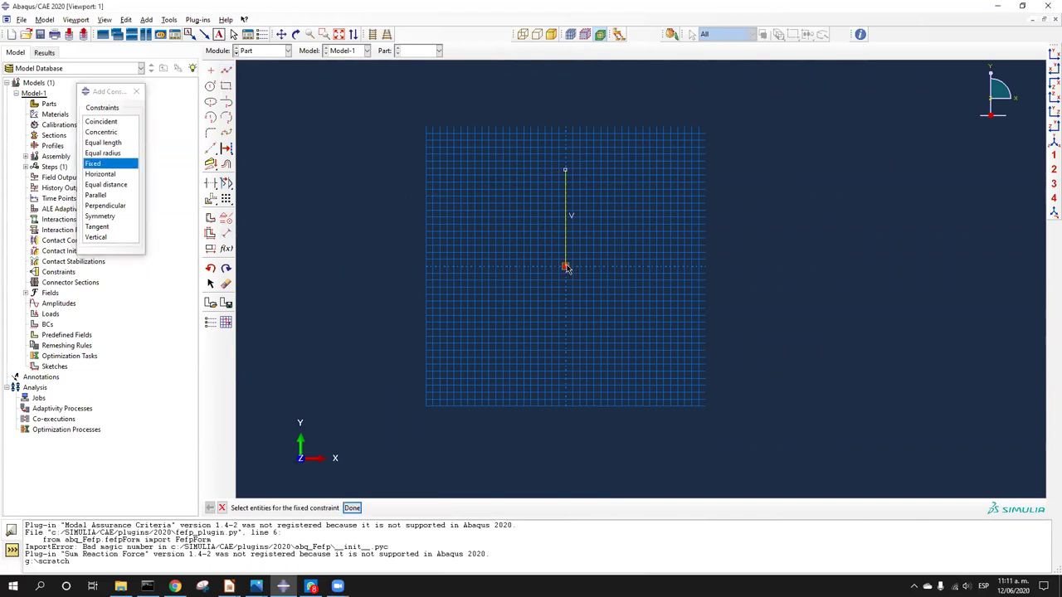
Step: Dimension the vertical line to a length of 500 and finish the wire sketch
left_click(229, 236)
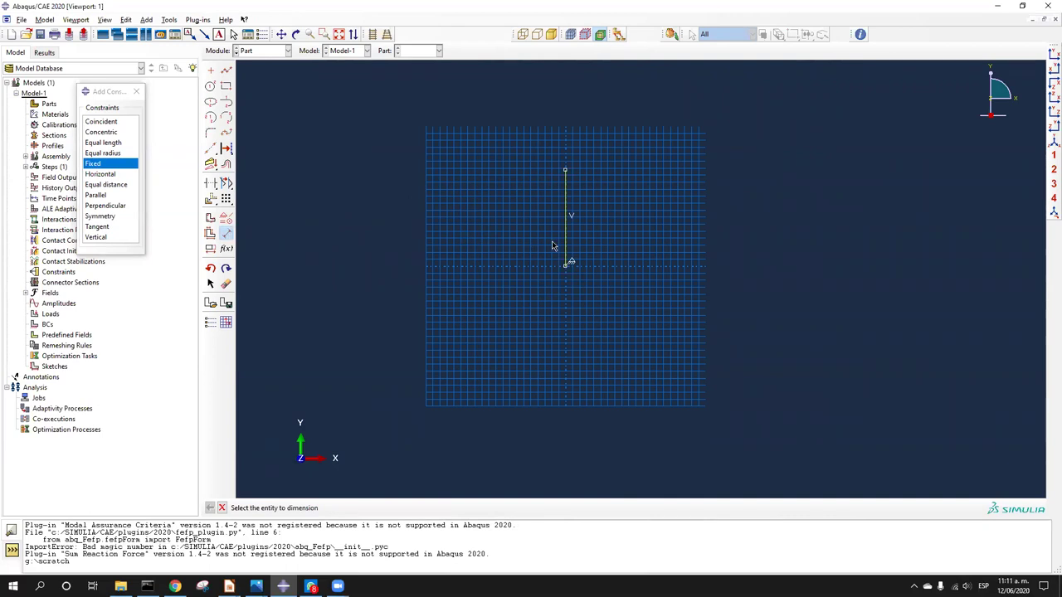
left_click(562, 245)
left_click(527, 236)
type("500")
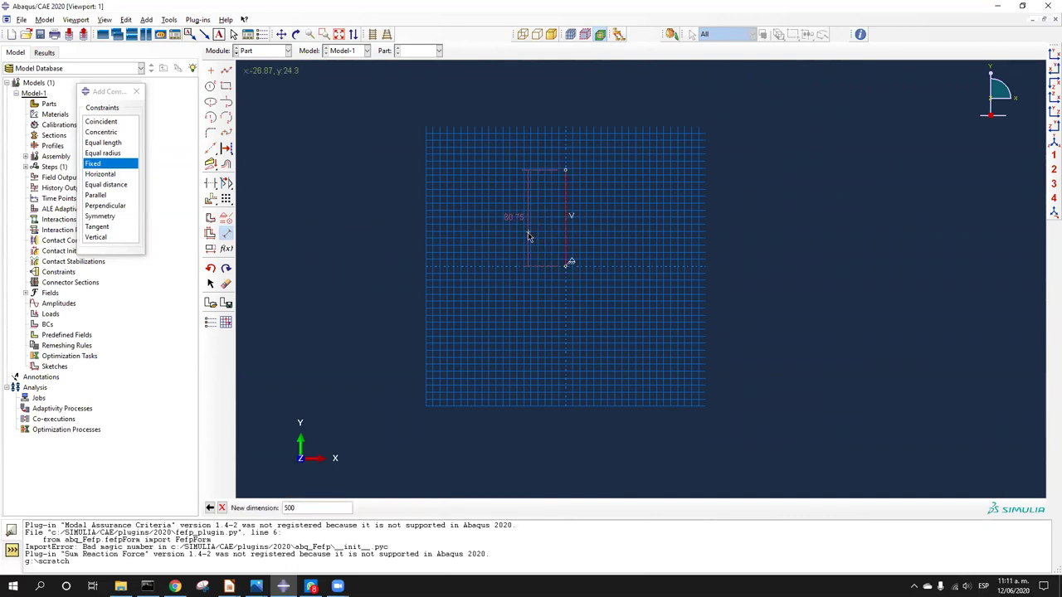
key("Return")
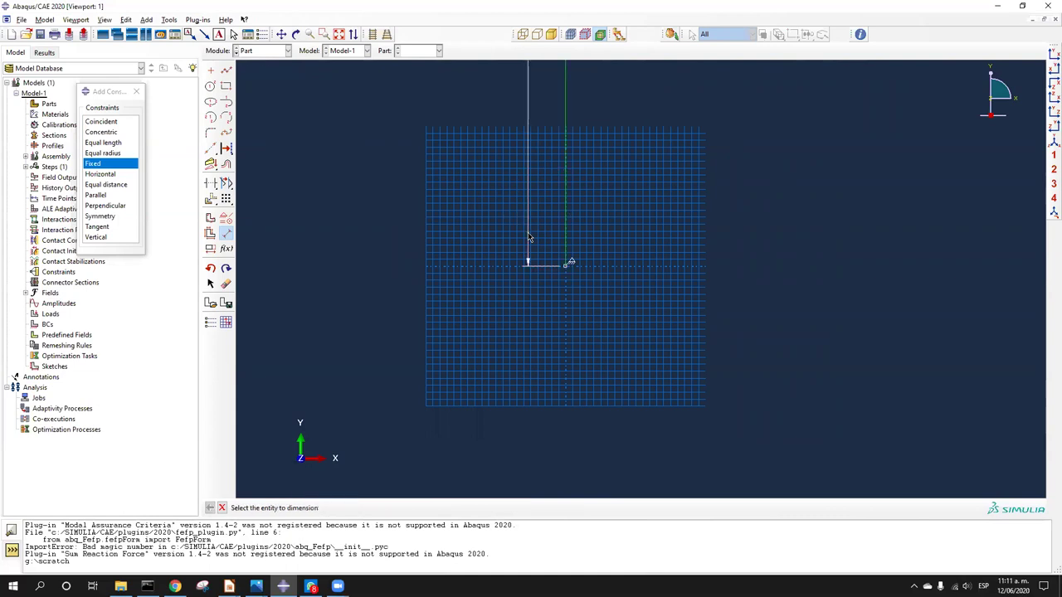
left_click(338, 34)
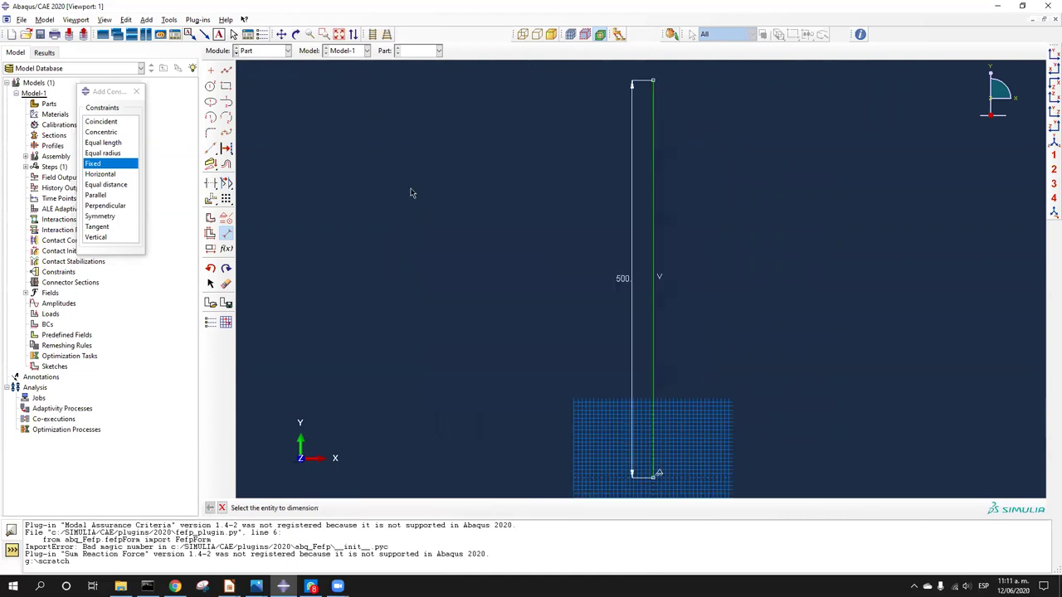
scroll(438, 303, "down", 2)
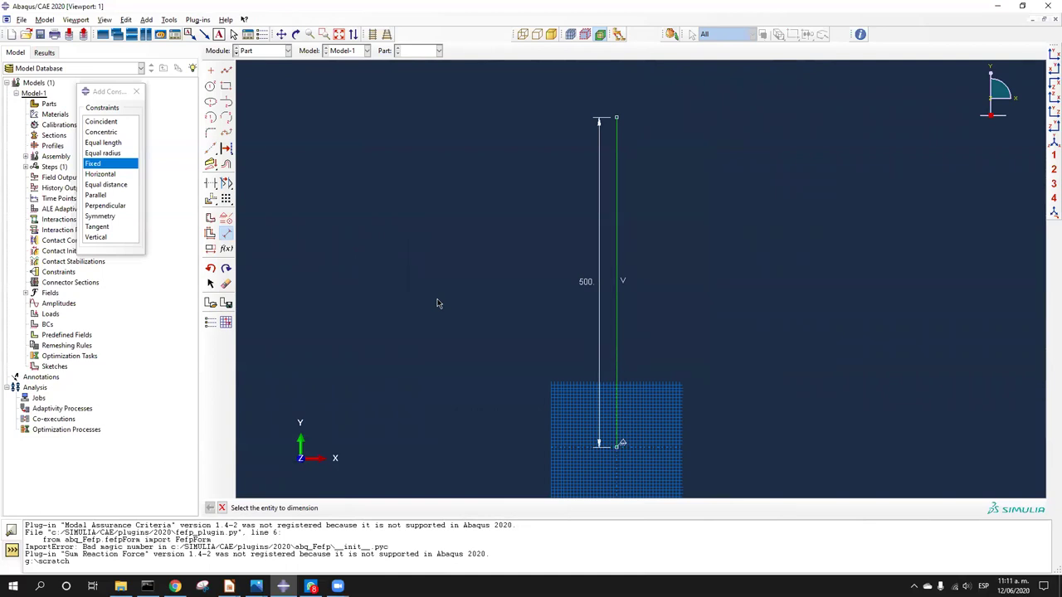
left_click(221, 508)
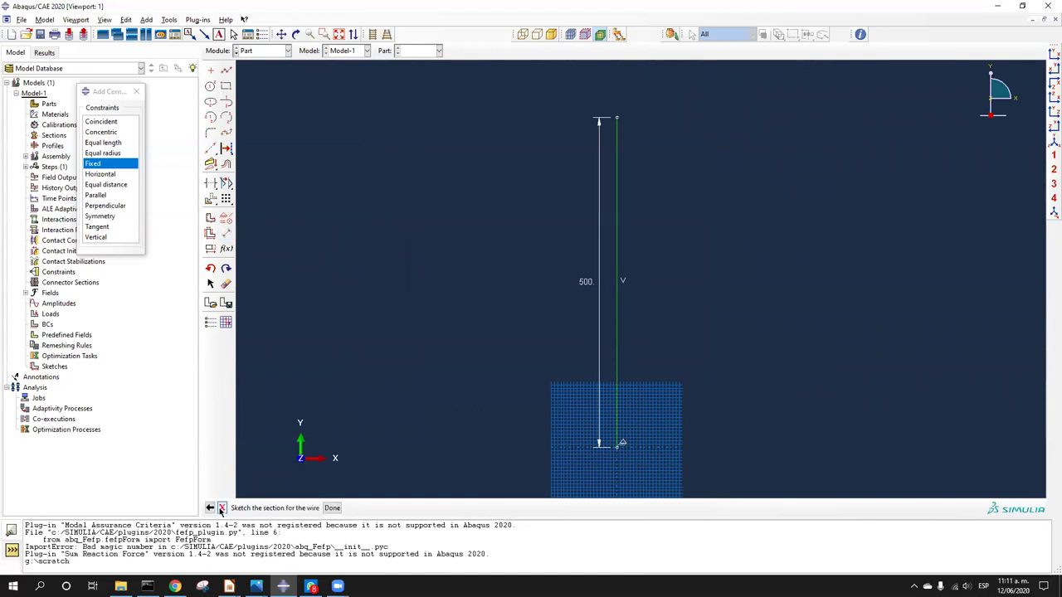
left_click(332, 508)
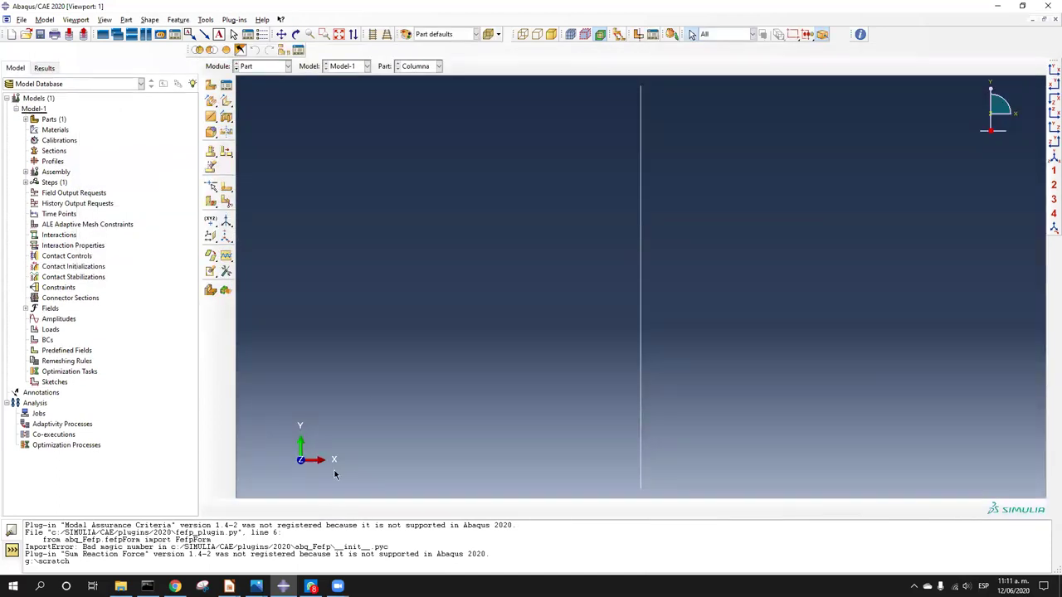
Step: Inspect the column wire from an oblique 3D viewing angle
left_click_drag(581, 296, 569, 368, "ctrl+alt")
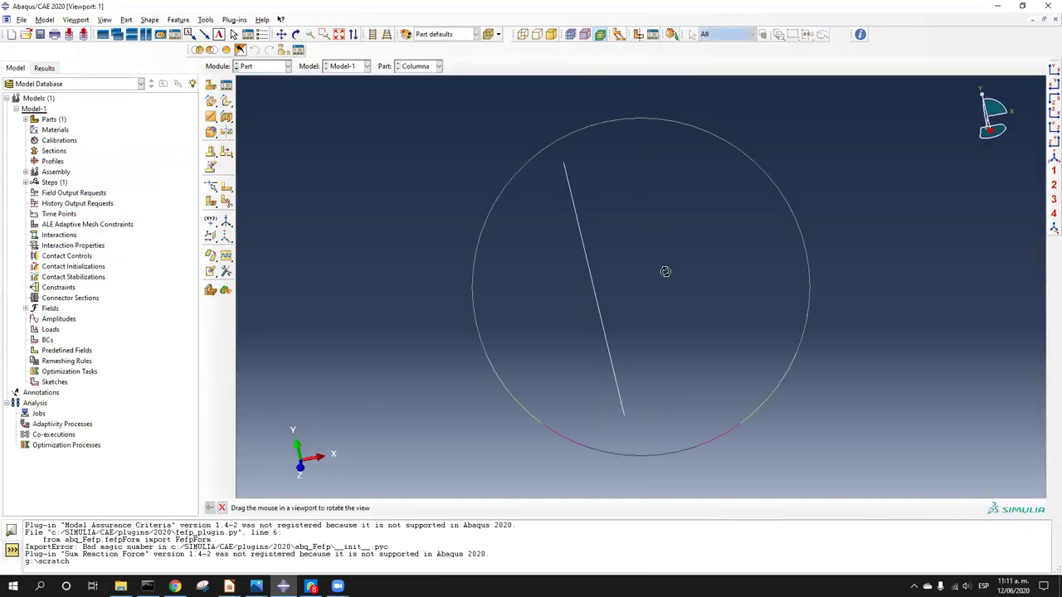
left_click_drag(666, 270, 683, 344, "ctrl+alt")
mouse_move(620, 359)
left_mouse_down()
mouse_move(595, 339)
mouse_move(638, 351)
mouse_move(612, 365)
left_mouse_up()
key("Escape")
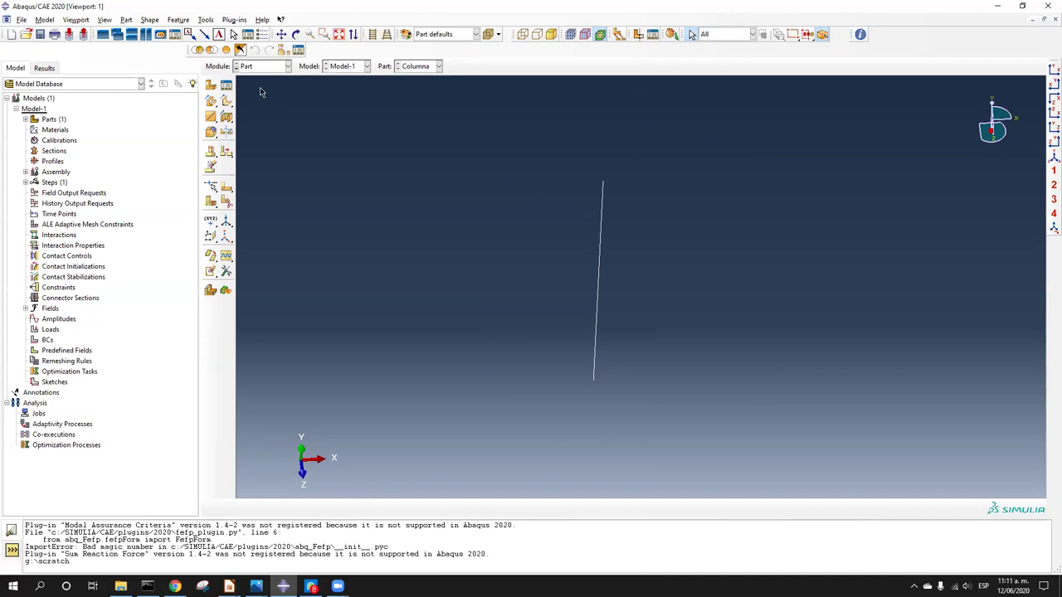
key("F3")
left_click_drag(636, 277, 642, 303)
key("Escape")
key("F3")
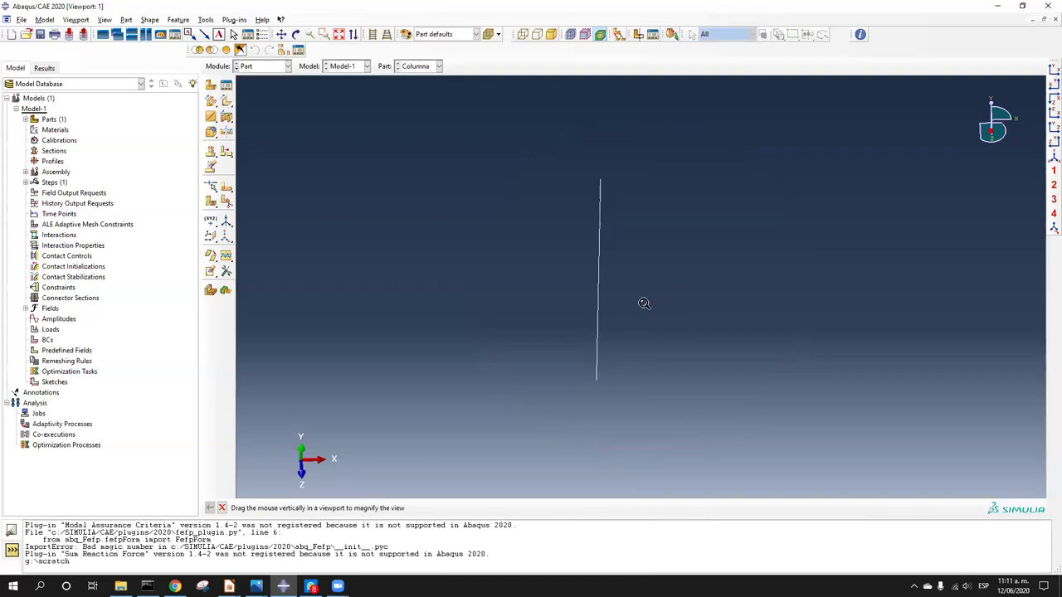
key("Escape")
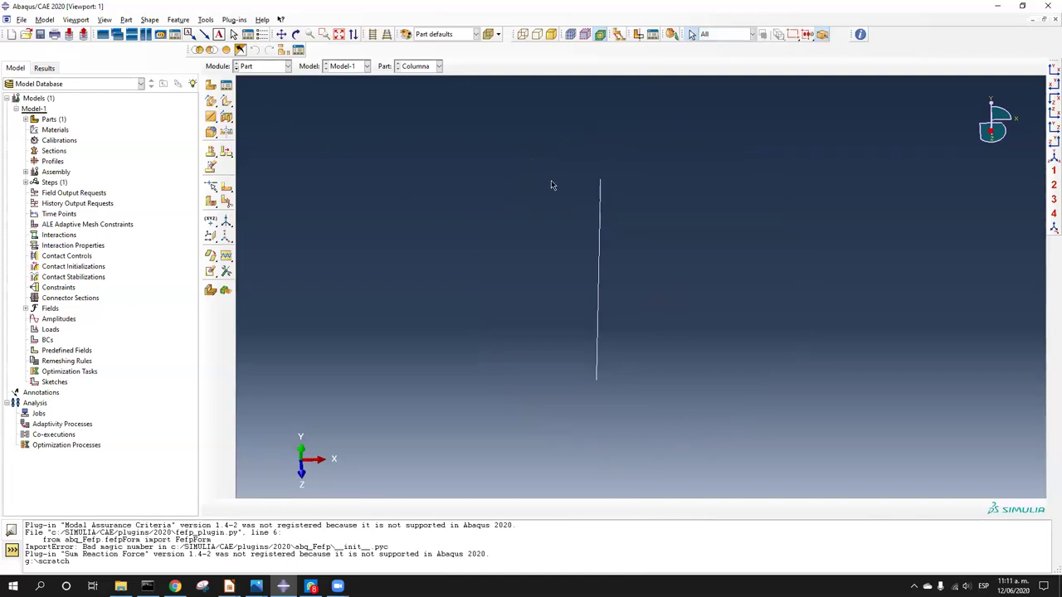
Step: In the Property module, create a material named Aluminio and add isotropic Elastic behavior to it
left_click(238, 70)
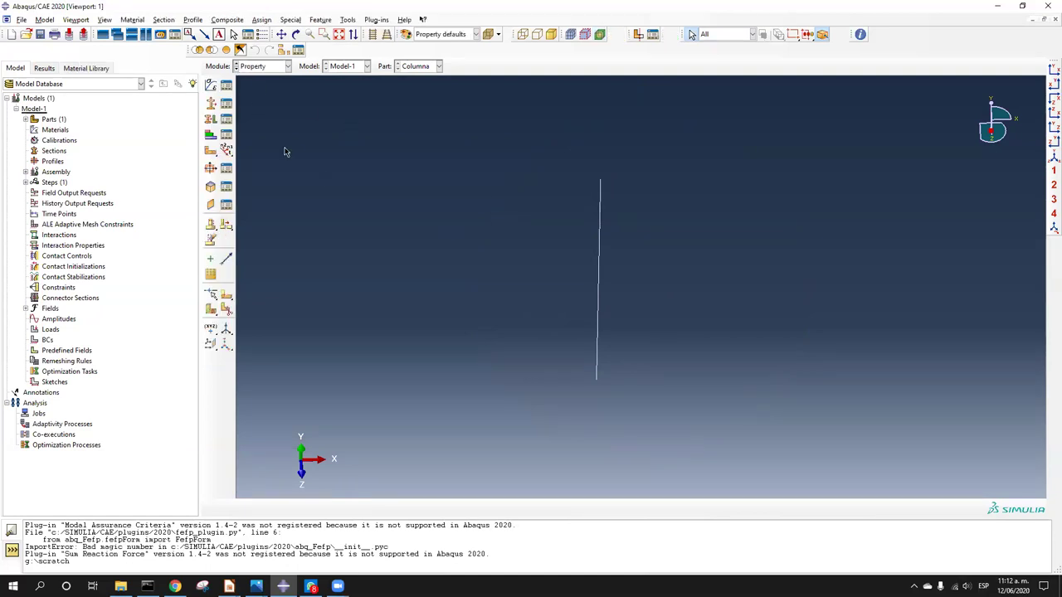
left_click(211, 86)
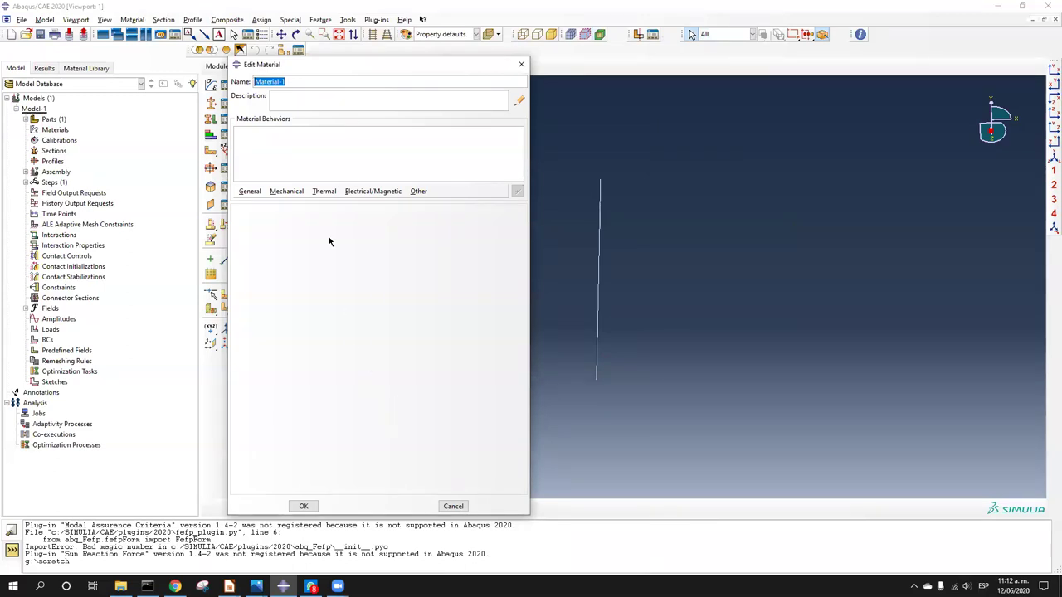
type("Aluminio")
left_click(308, 191)
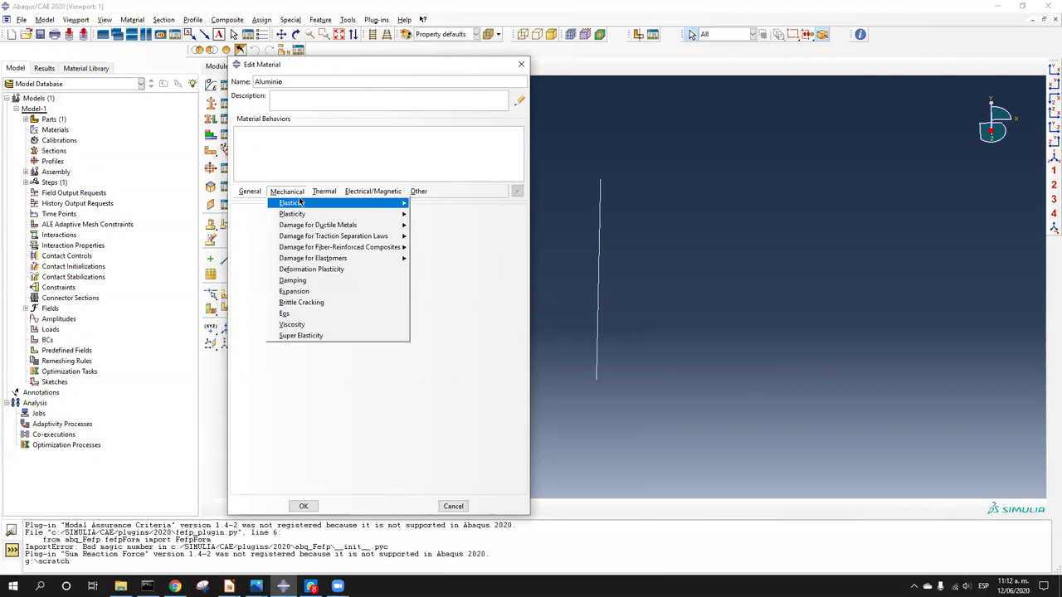
mouse_move(342, 205)
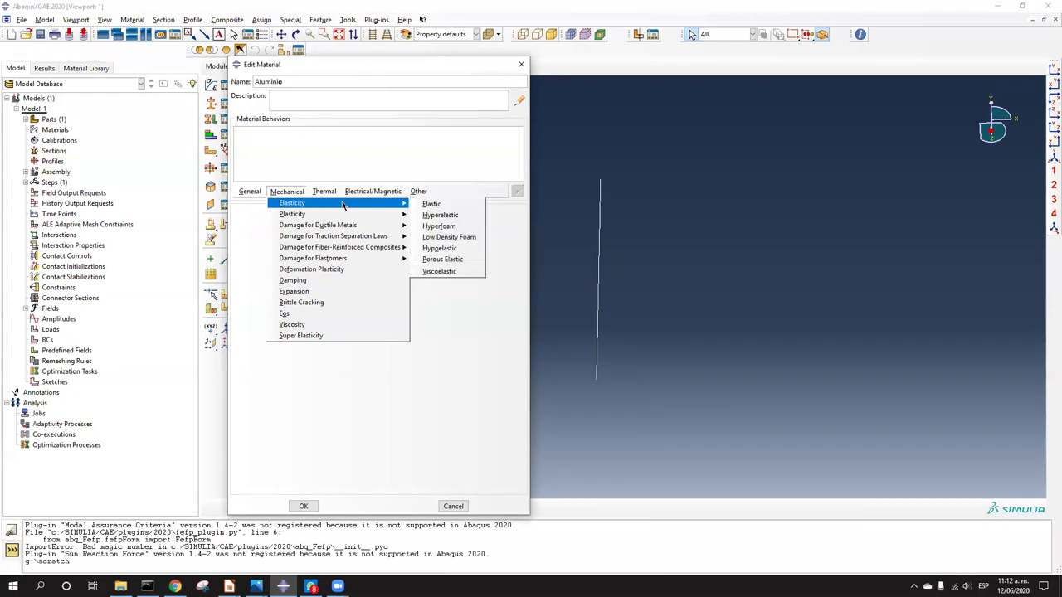
left_click(429, 207)
left_click(275, 342)
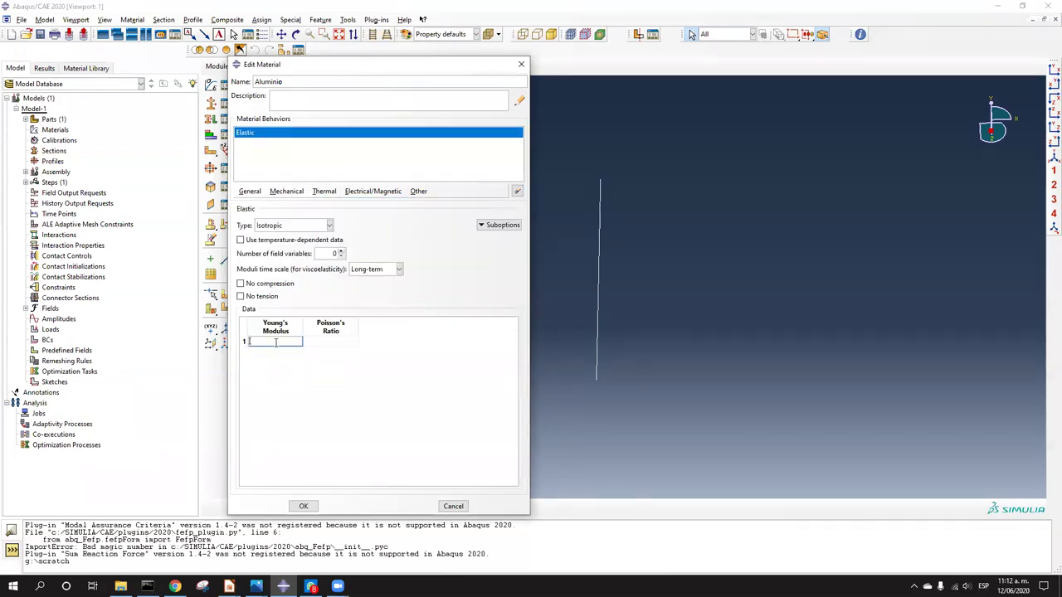
Step: Describe the Aluminio material's units: L=mm, F=N, t=s, m=Mg o Ton, Pres=N/mm^2 -> MPa
left_click(520, 101)
type("Unidades")
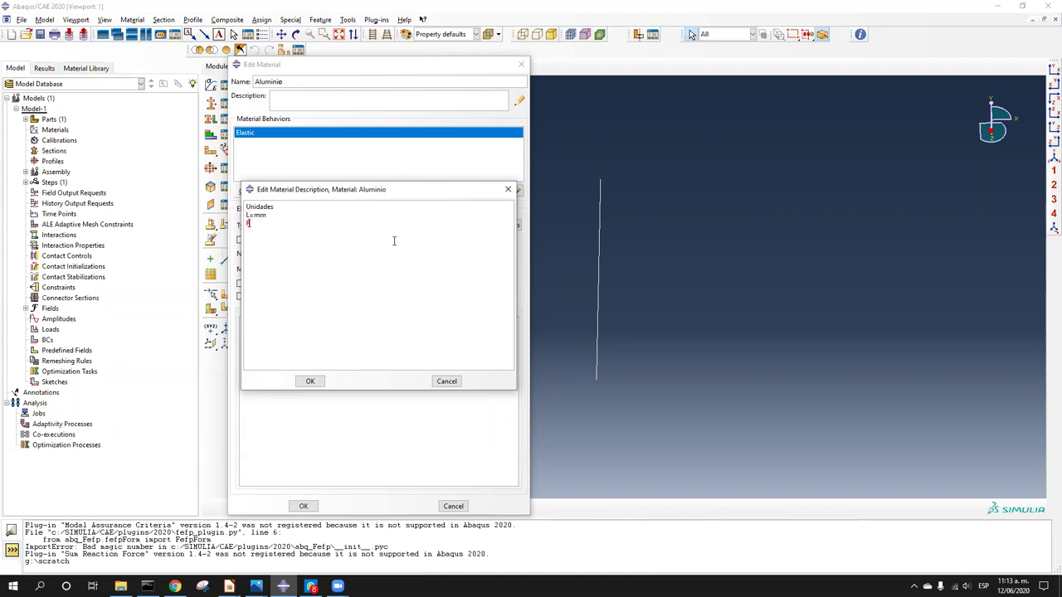
type("N ")
type("t")
type("=s ")
type("m=")
type("Mg")
type(" o Ton")
key("Return")
key("Return")
type("Pres=N/m")
key("BackSpace")
key("BackSpace")
type("/mm^2 -> MPa")
left_click(322, 380)
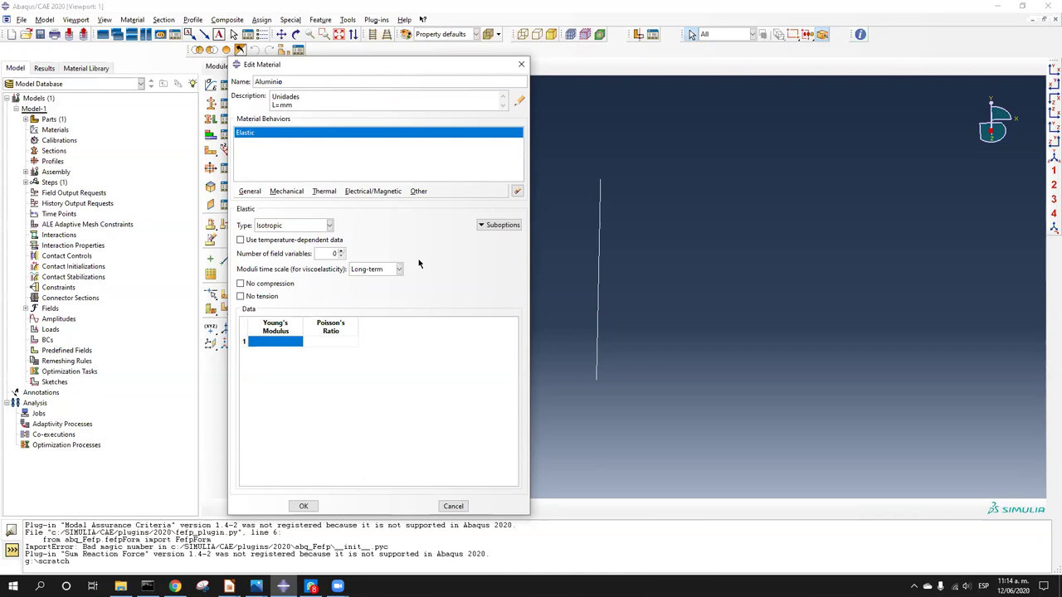
Step: Set the elastic Young's modulus to 69e3 and Poisson's ratio to 0.3
left_click(287, 341)
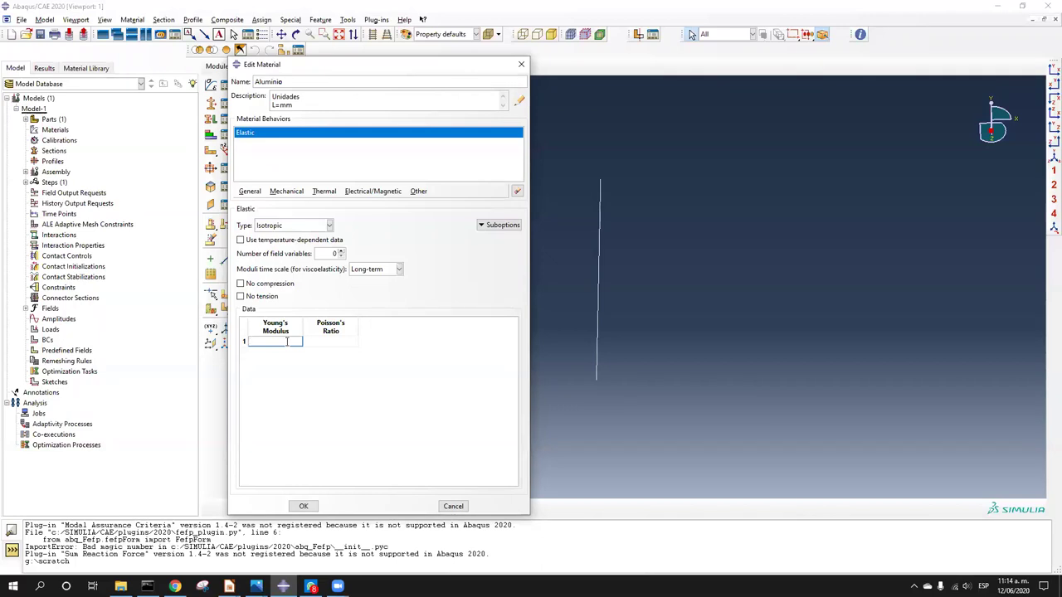
type("69000")
key("BackSpace")
key("BackSpace")
key("BackSpace")
type("e3")
left_click(315, 342)
type("0.3")
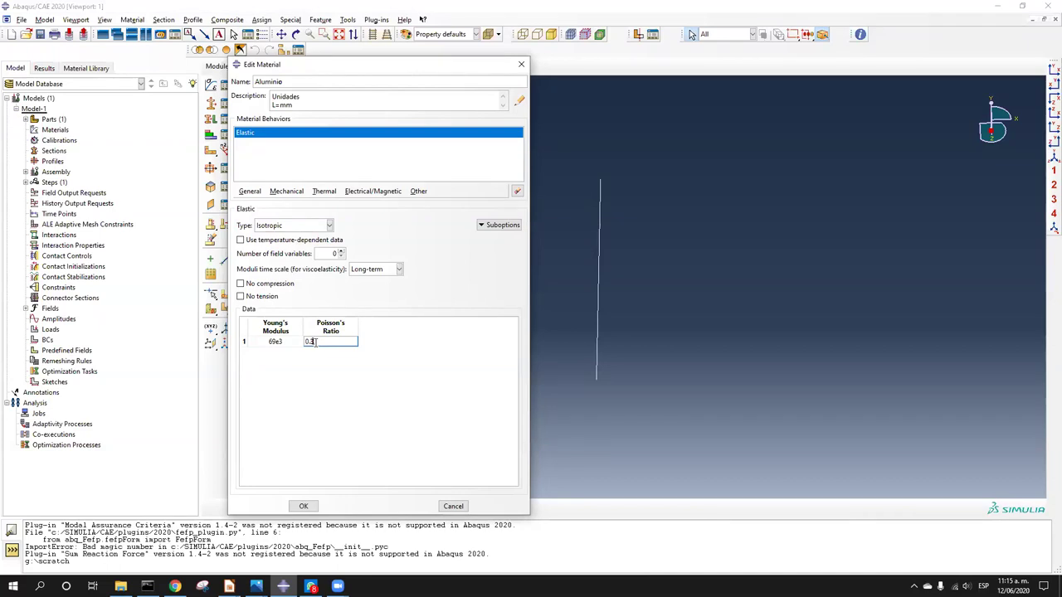
key("Return")
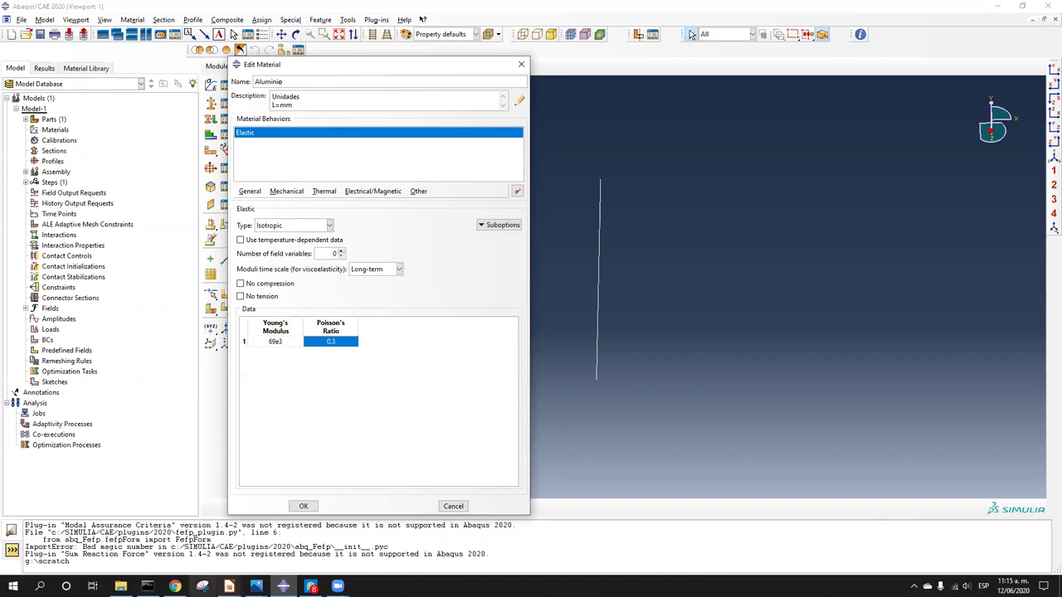
Step: Switch to the Photos image of the column buckling formula, compare it with the elastic data, and return to Abaqus/CAE
mouse_move(175, 586)
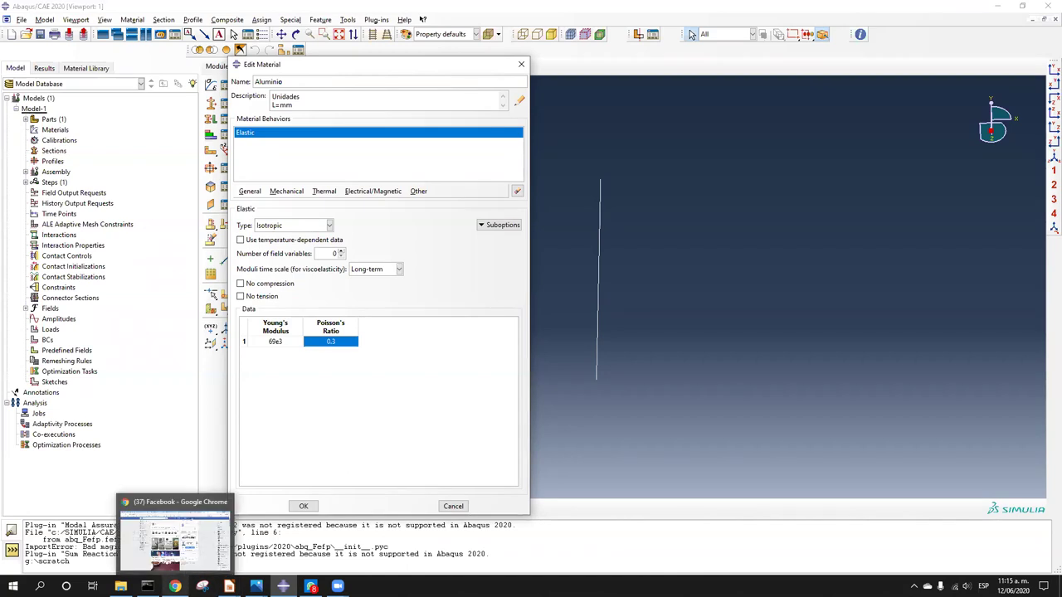
mouse_move(256, 586)
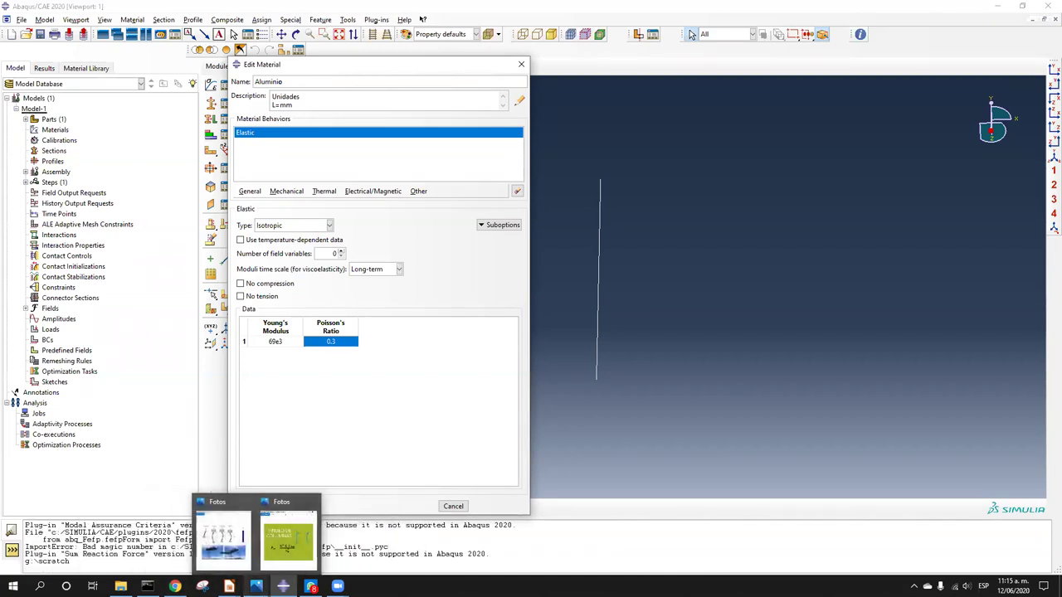
left_click(286, 543)
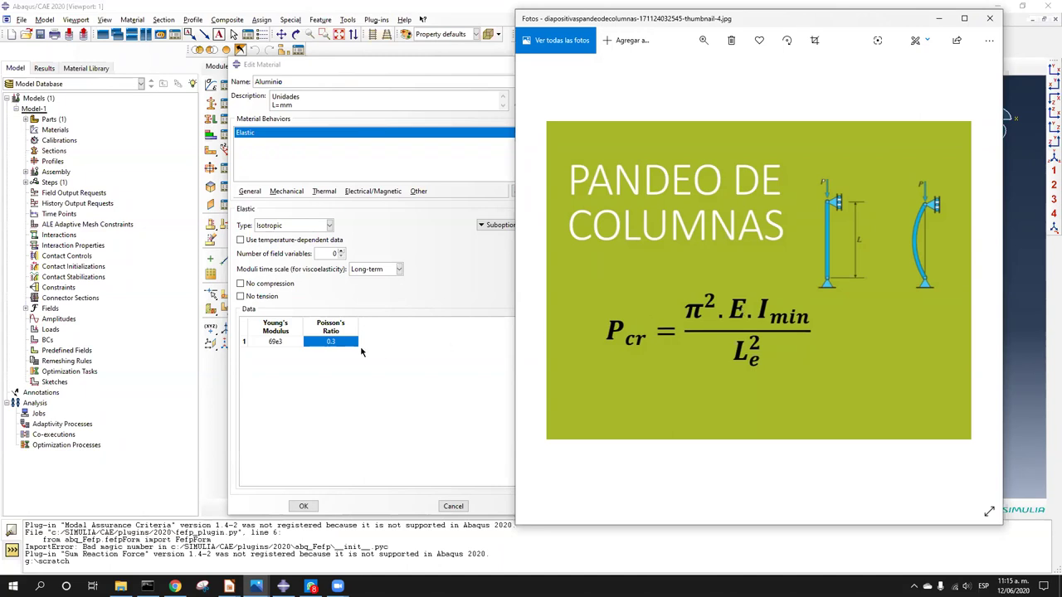
left_click(291, 343)
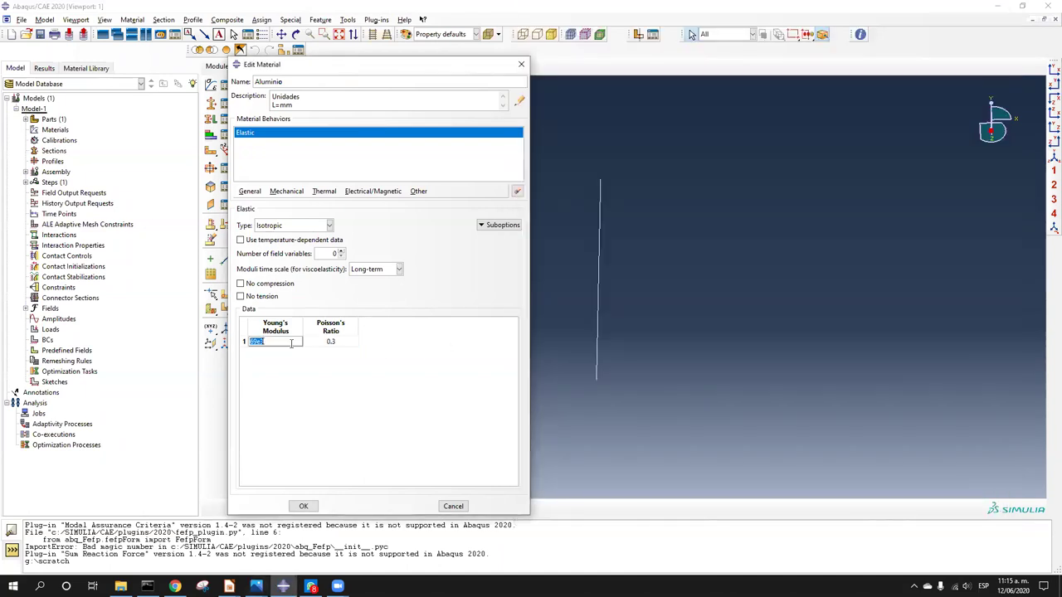
key("alt+Tab")
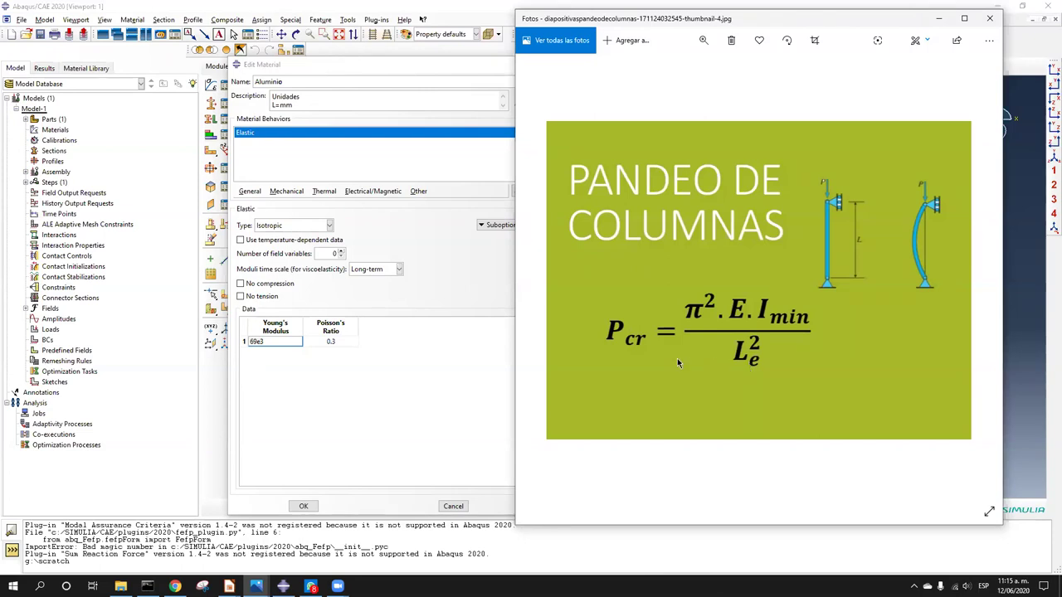
left_click(464, 373)
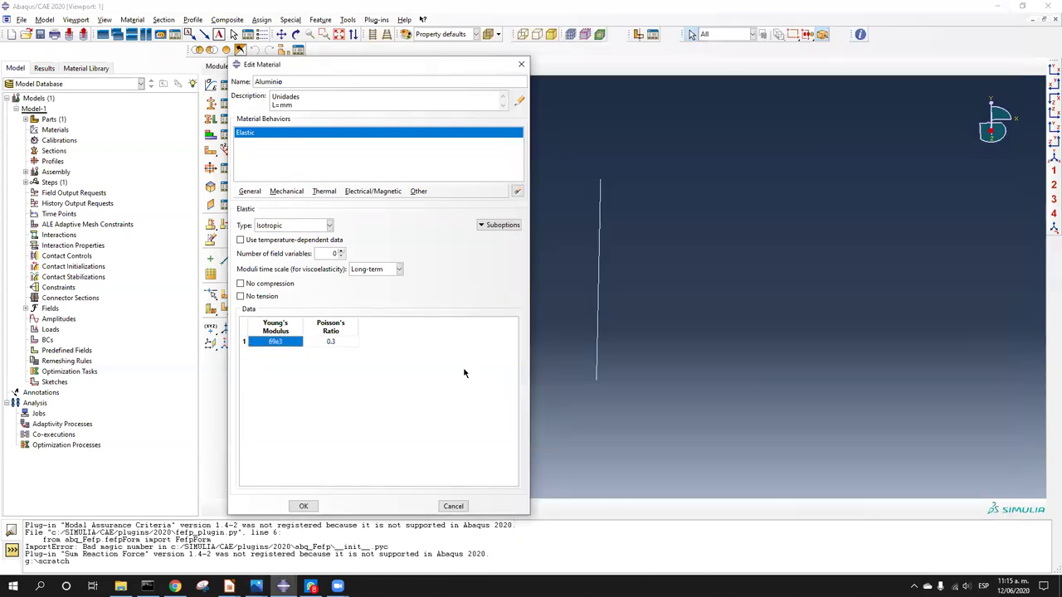
Step: Add a uniform mass density of 2.7e-9 to Aluminio and save the material
left_click(252, 191)
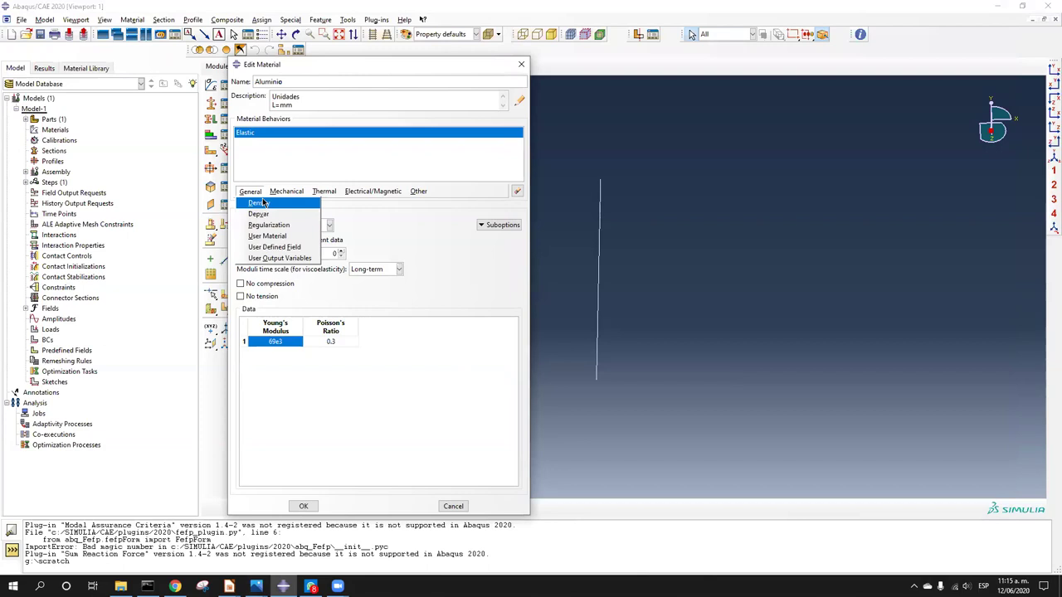
left_click(260, 203)
left_click(288, 300)
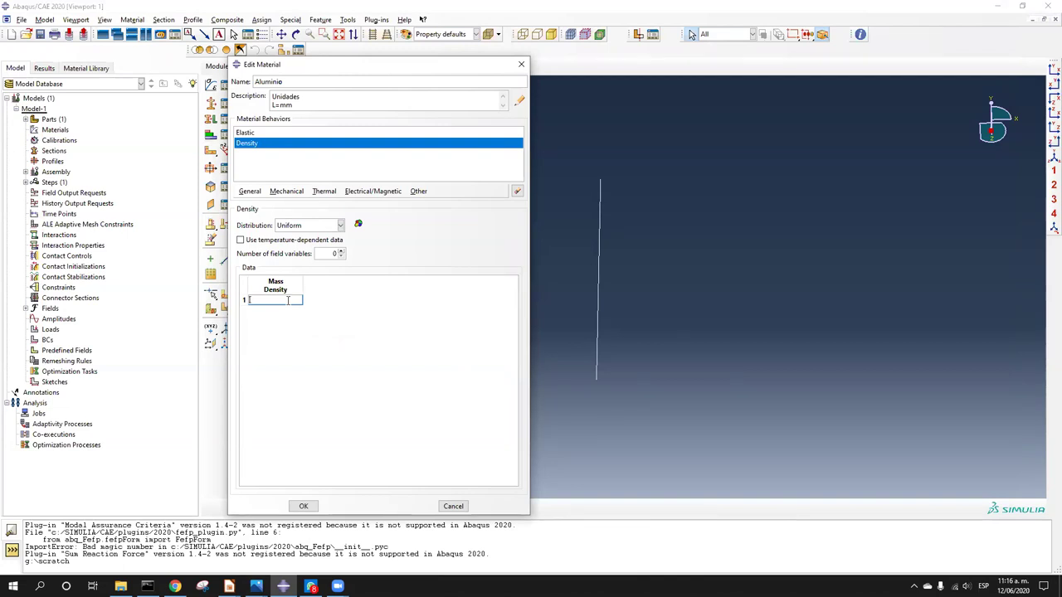
type("2.7")
type("e-9")
left_click(337, 357)
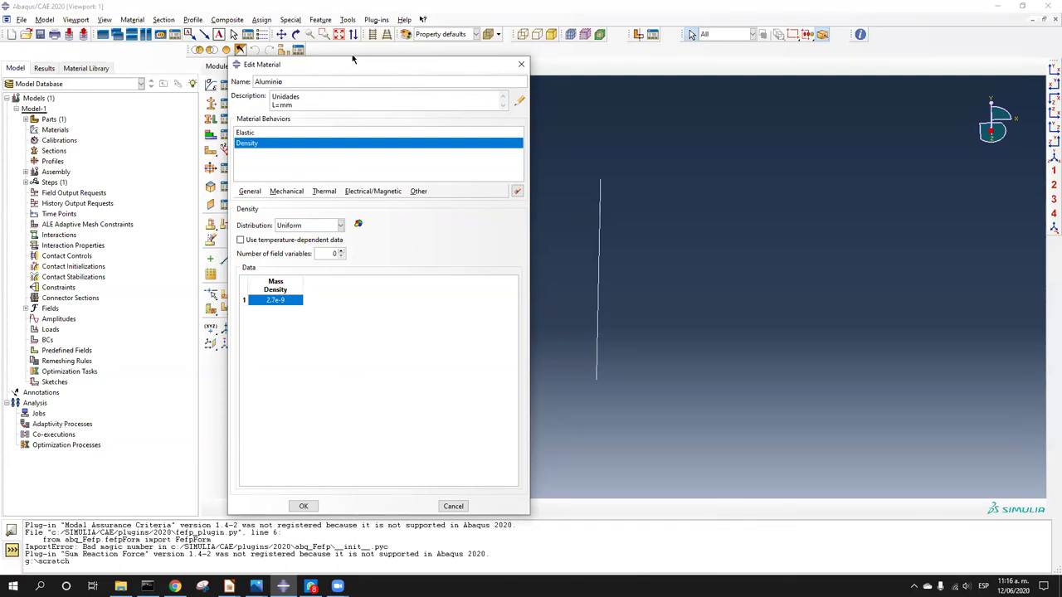
left_click_drag(354, 58, 357, 142)
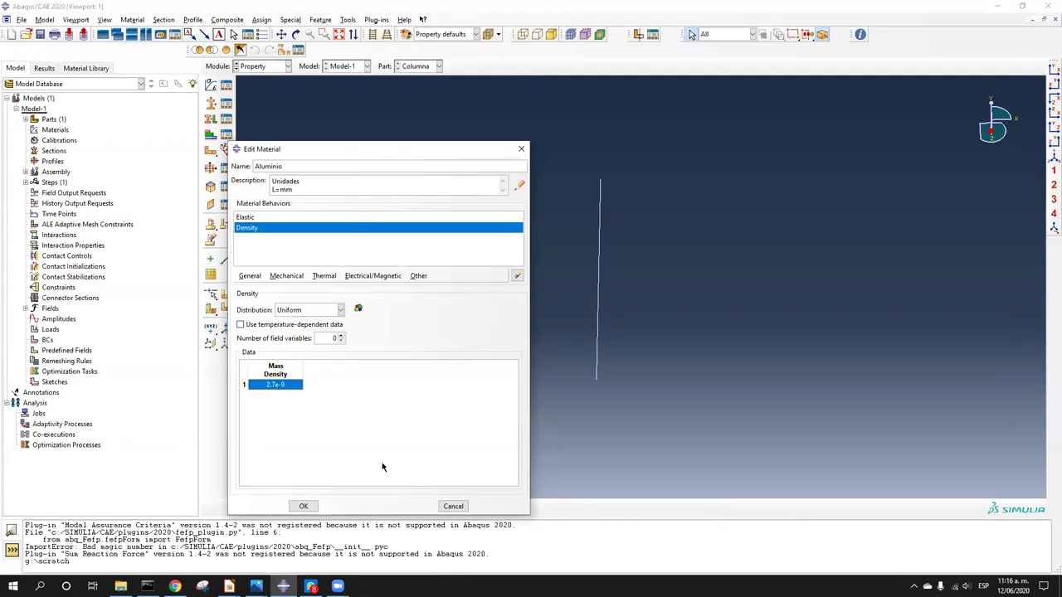
left_click(305, 506)
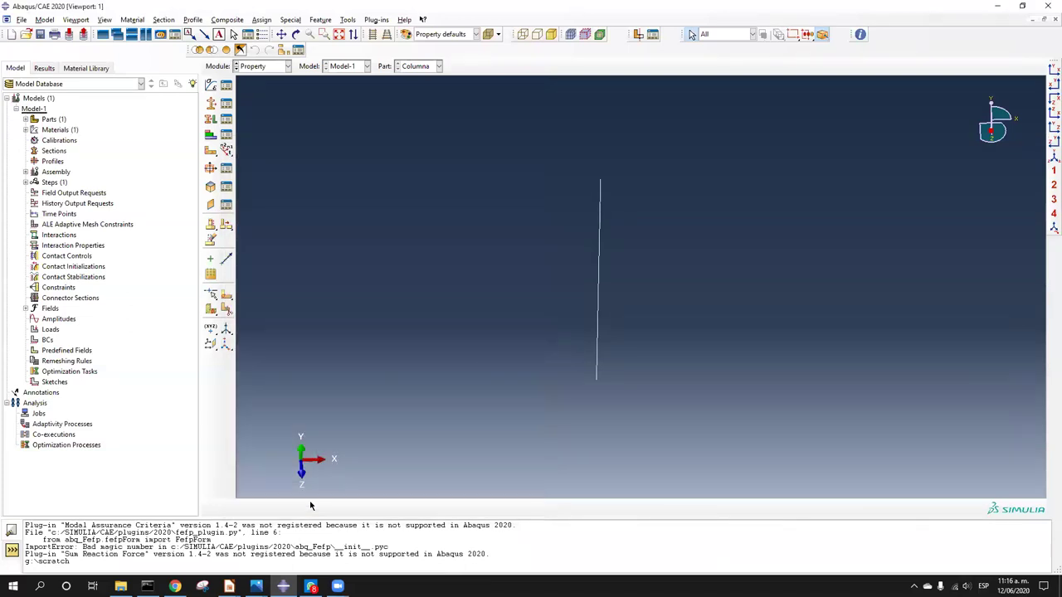
Step: Start a new section and name it Section-viga-Aluminio
left_click_drag(626, 227, 623, 324, "ctrl+alt")
right_click_drag(623, 324, 614, 91, "ctrl+alt")
left_click_drag(614, 367, 640, 350, "ctrl+alt")
left_click(212, 104)
left_click(317, 158)
key("BackSpace")
type("B")
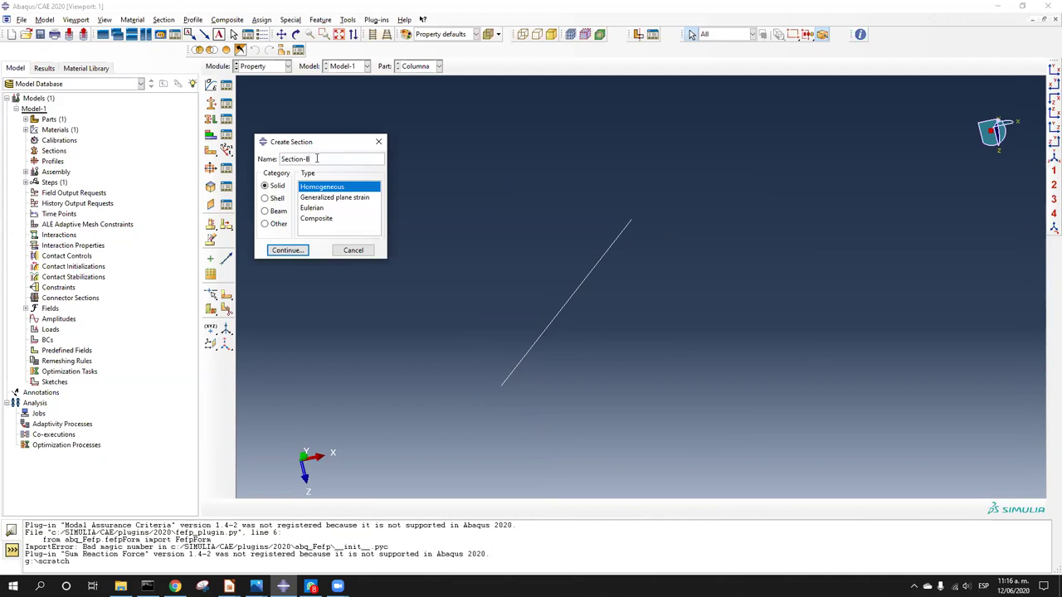
key("BackSpace")
key("BackSpace")
type("-viga-Aluminio")
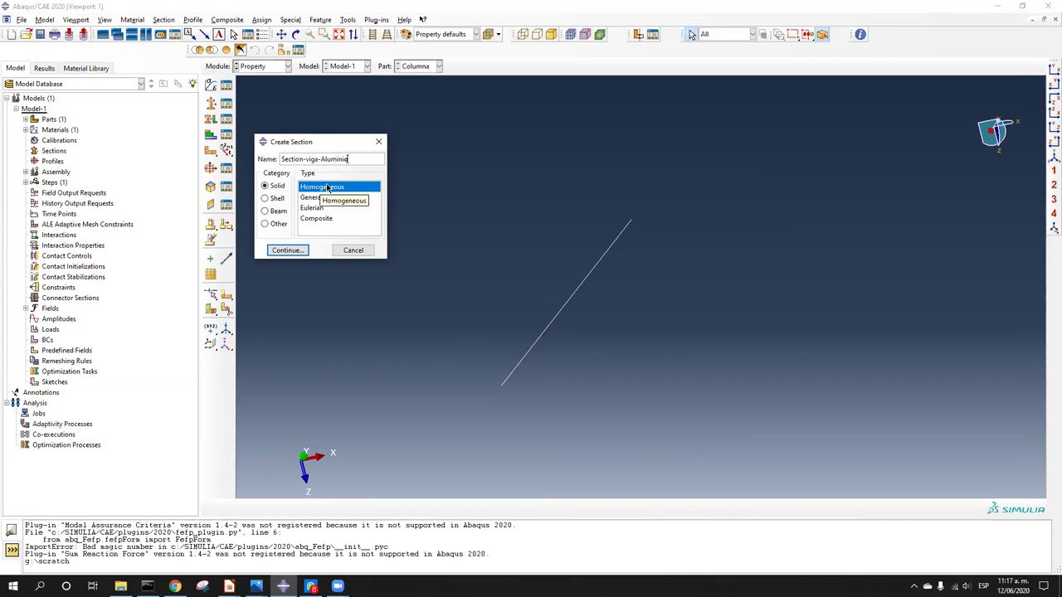
key("Tab")
Step: Choose the Beam category and Beam type for the new section and proceed to its settings
left_click(281, 200)
left_click(283, 213)
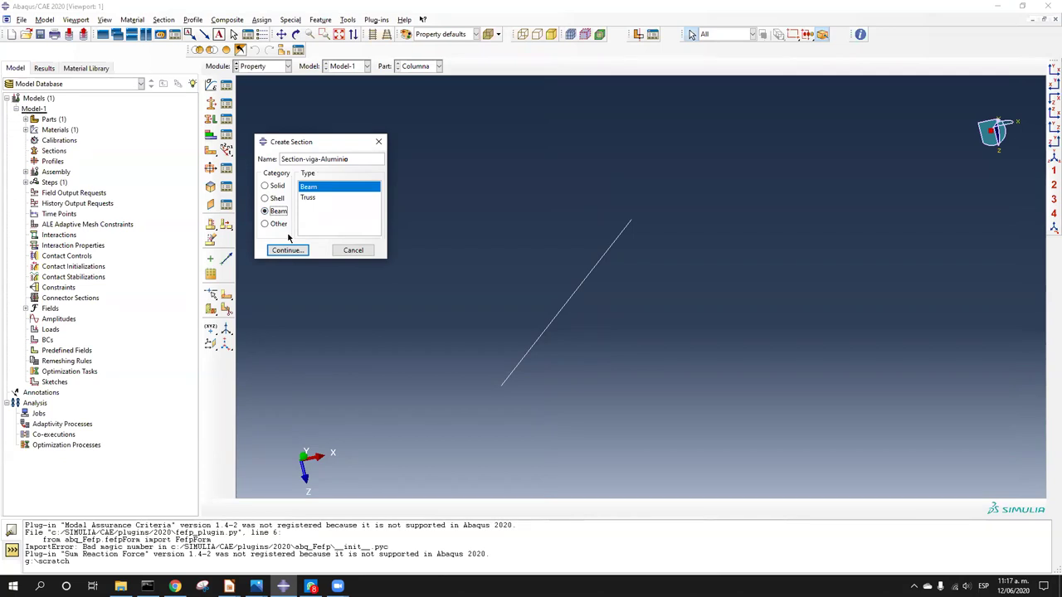
left_click(277, 187)
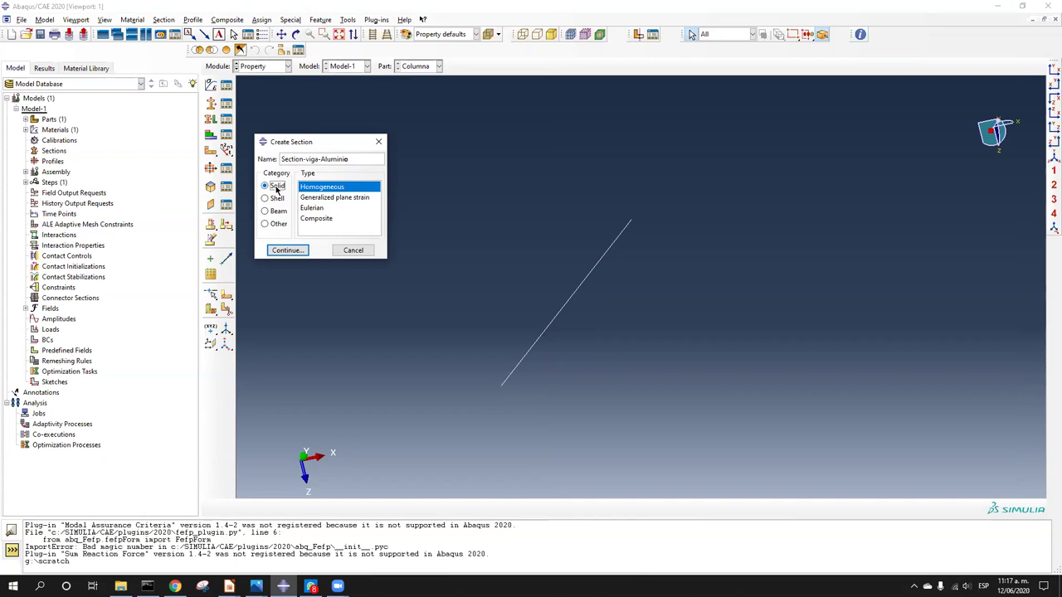
left_click(278, 199)
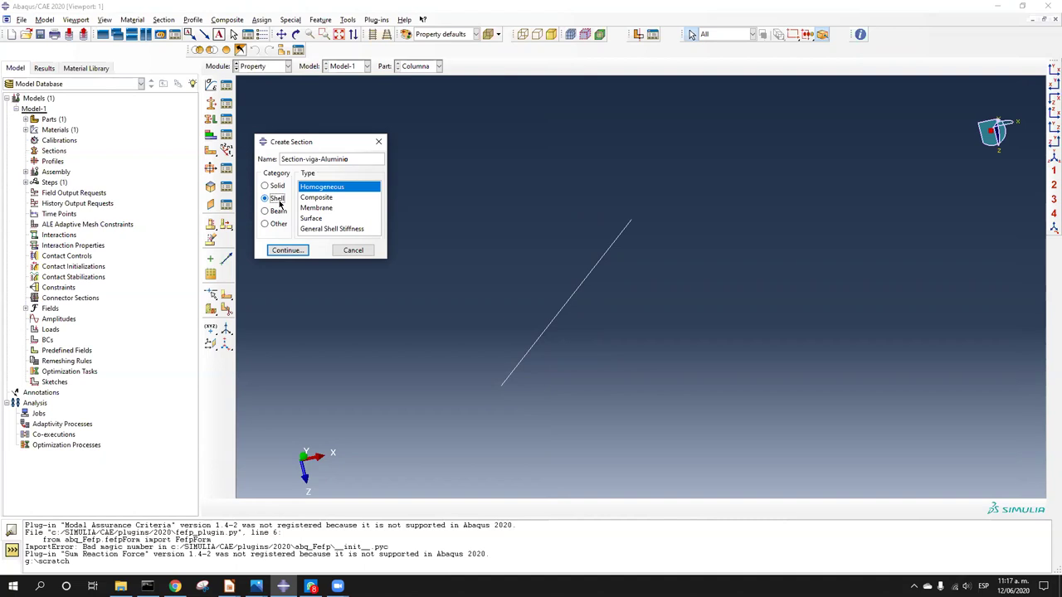
left_click(279, 213)
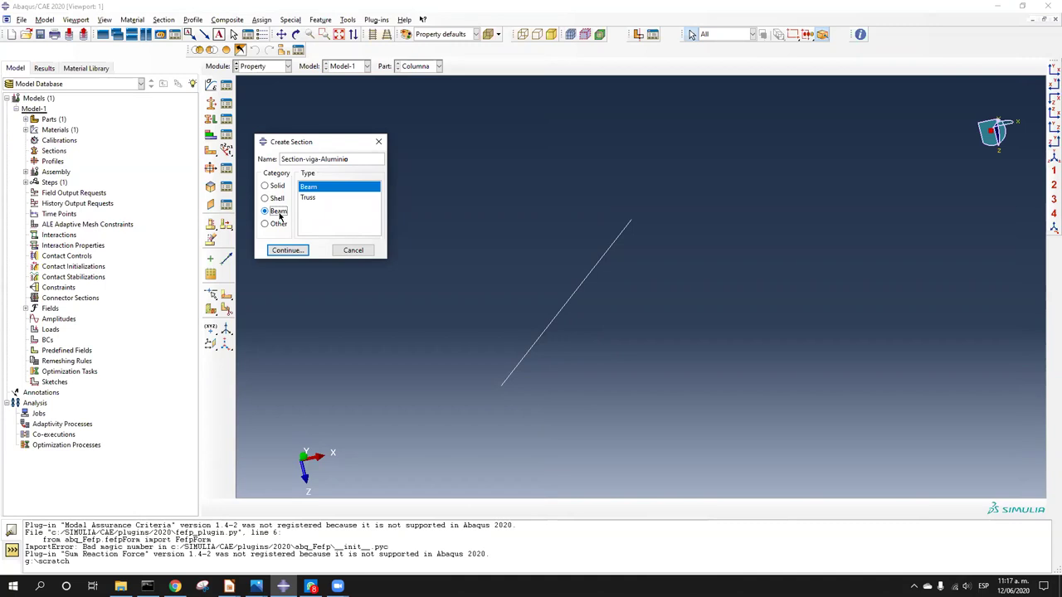
left_click(319, 190)
left_click(296, 251)
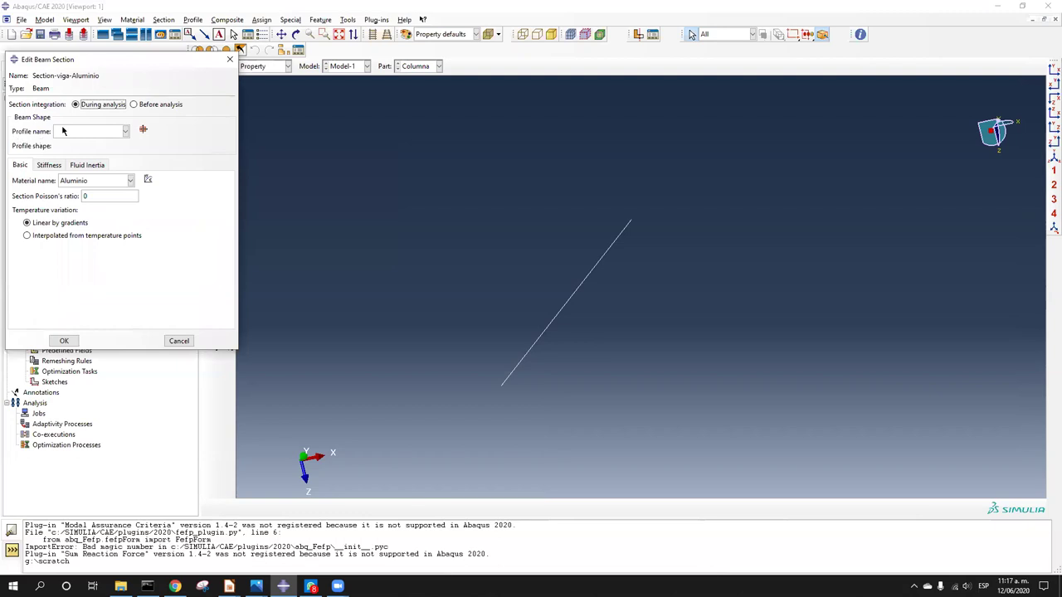
Step: Start a new beam profile for the section and name it Profile-Tubo
left_click_drag(124, 64, 230, 99)
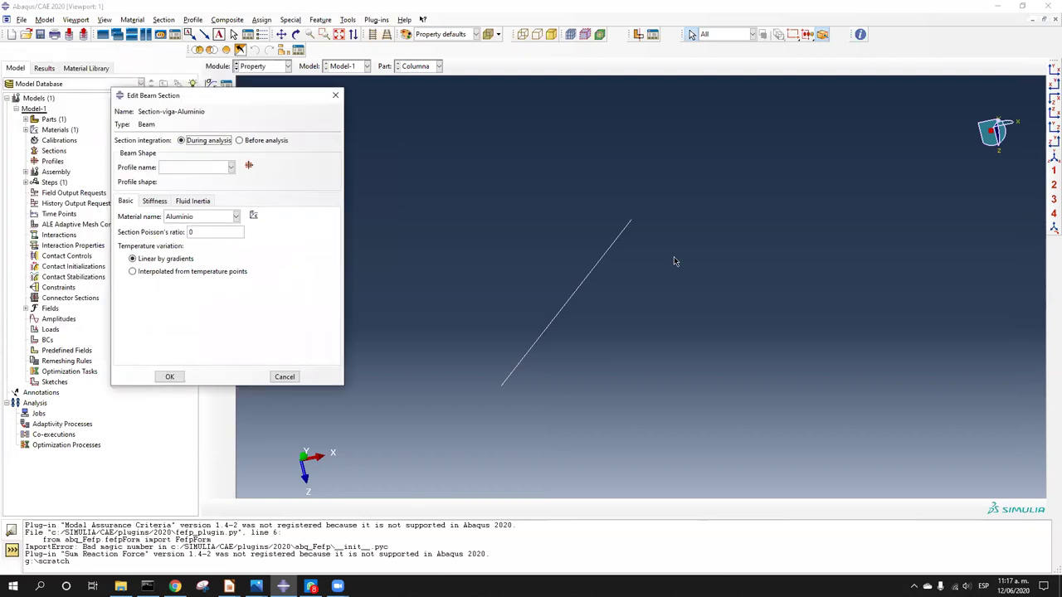
left_click(295, 34)
left_click_drag(628, 236, 561, 346)
key("Escape")
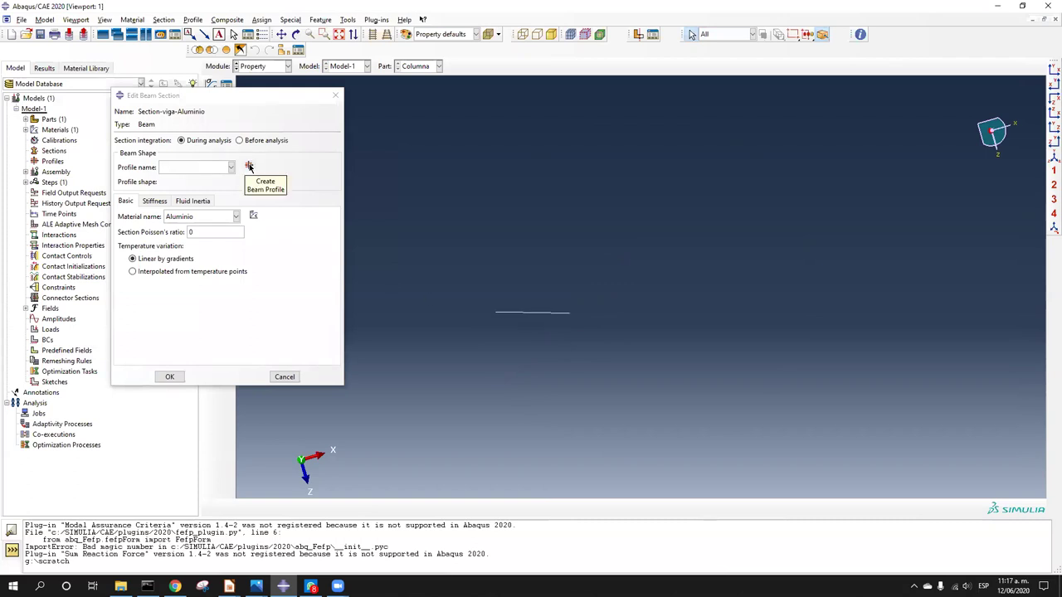
left_click(249, 167)
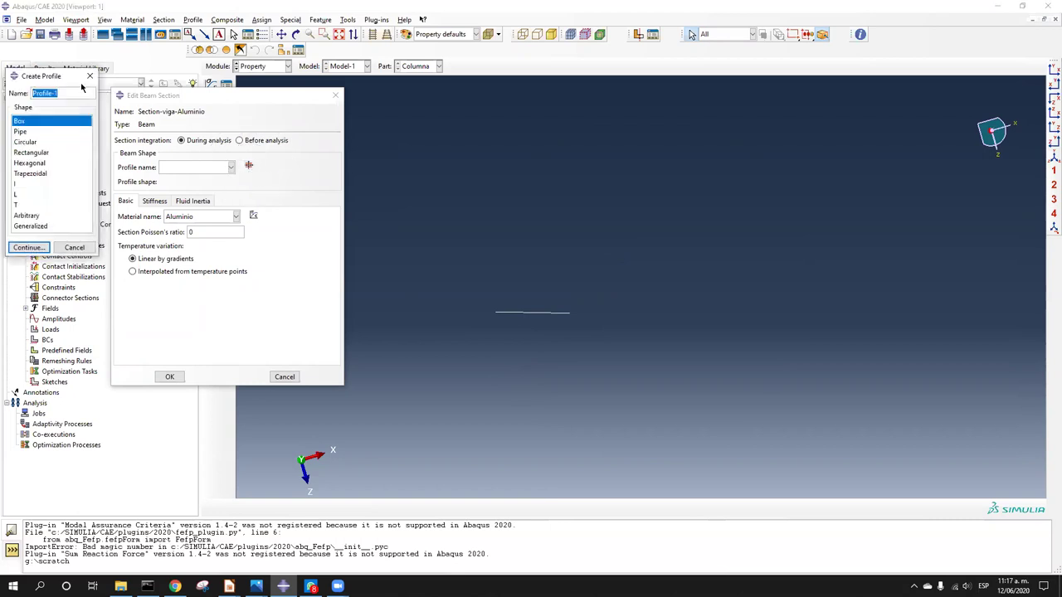
left_click_drag(63, 80, 547, 138)
left_click(556, 156)
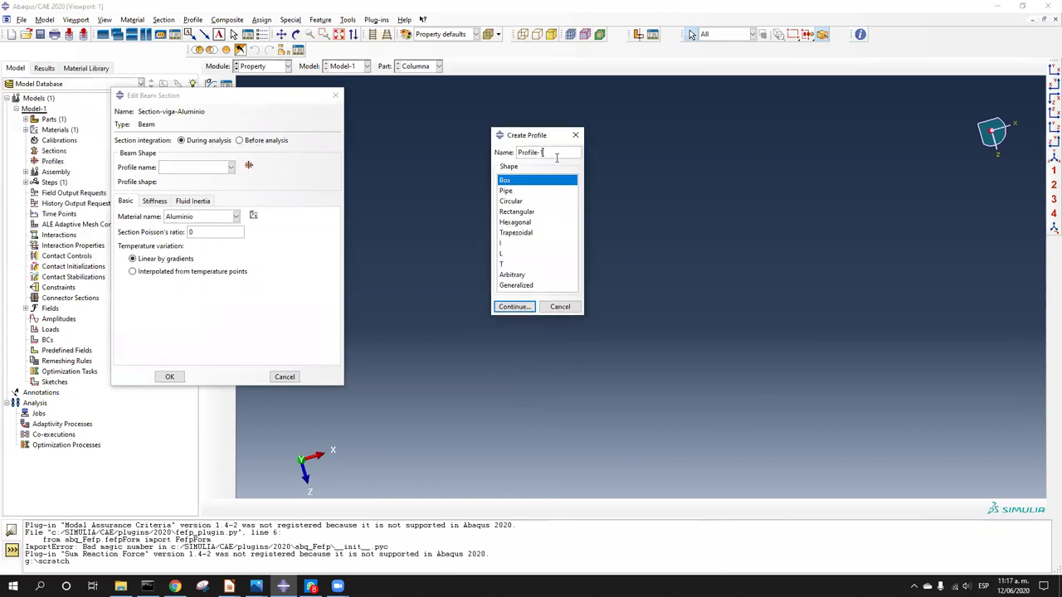
key("BackSpace")
type("Tubo")
Step: Look through the available beam profile shapes, from Box and Pipe to Arbitrary and Generalized
left_click(515, 192)
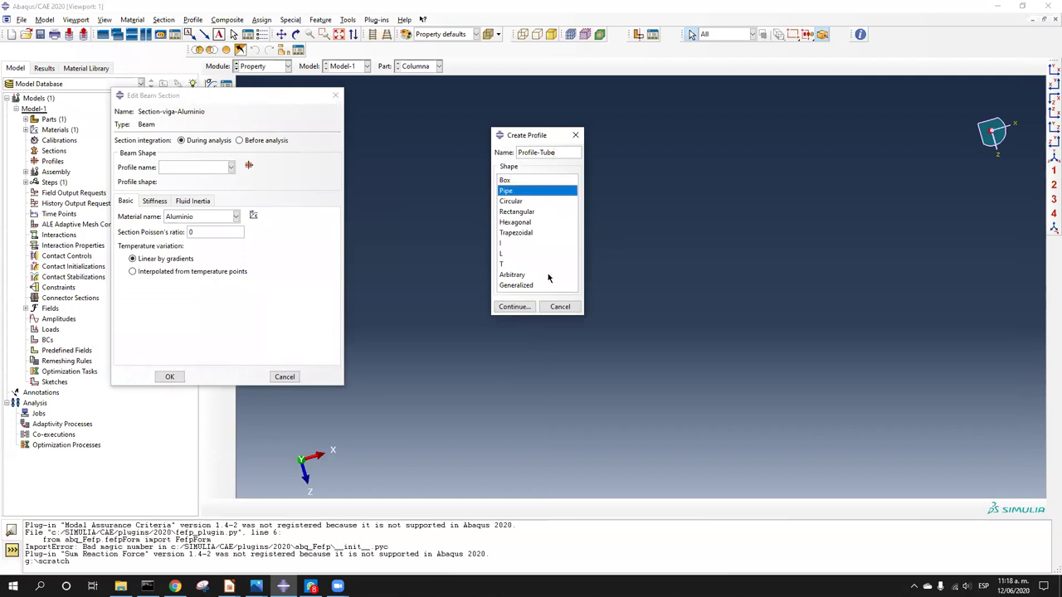
left_click(516, 182)
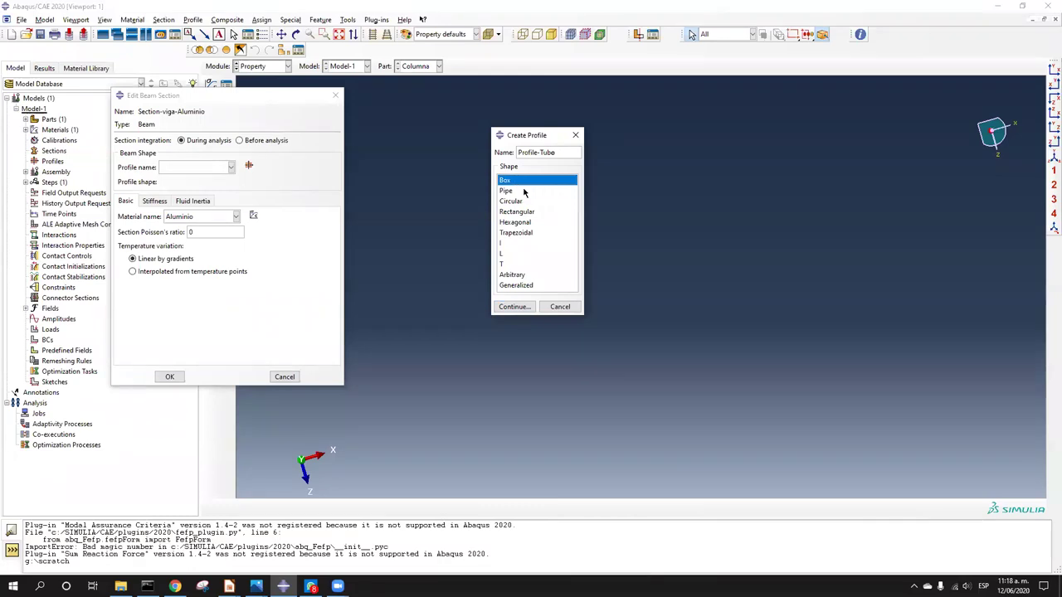
left_click(525, 192)
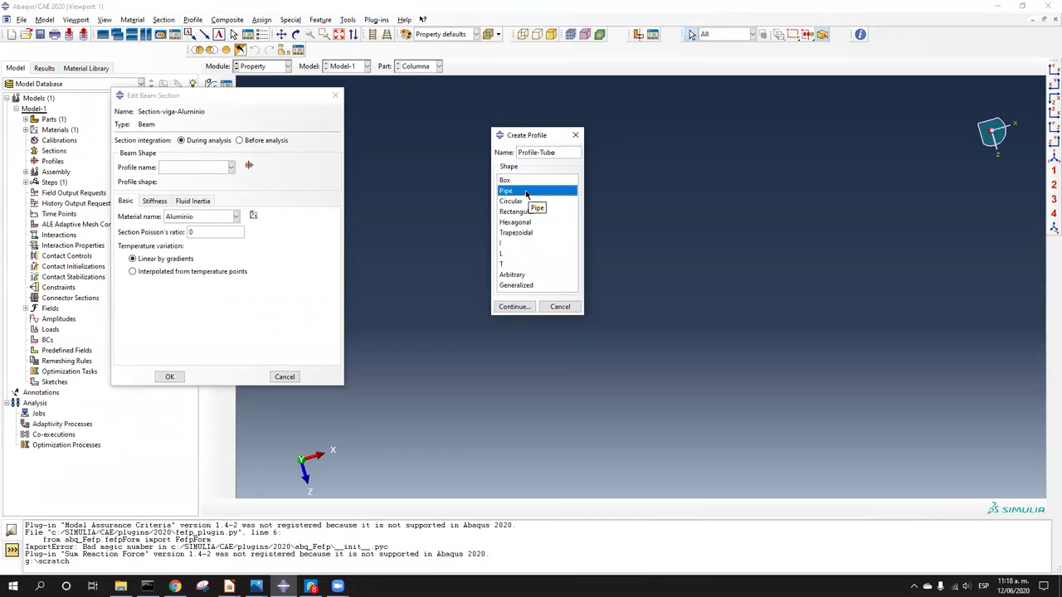
left_click(535, 203)
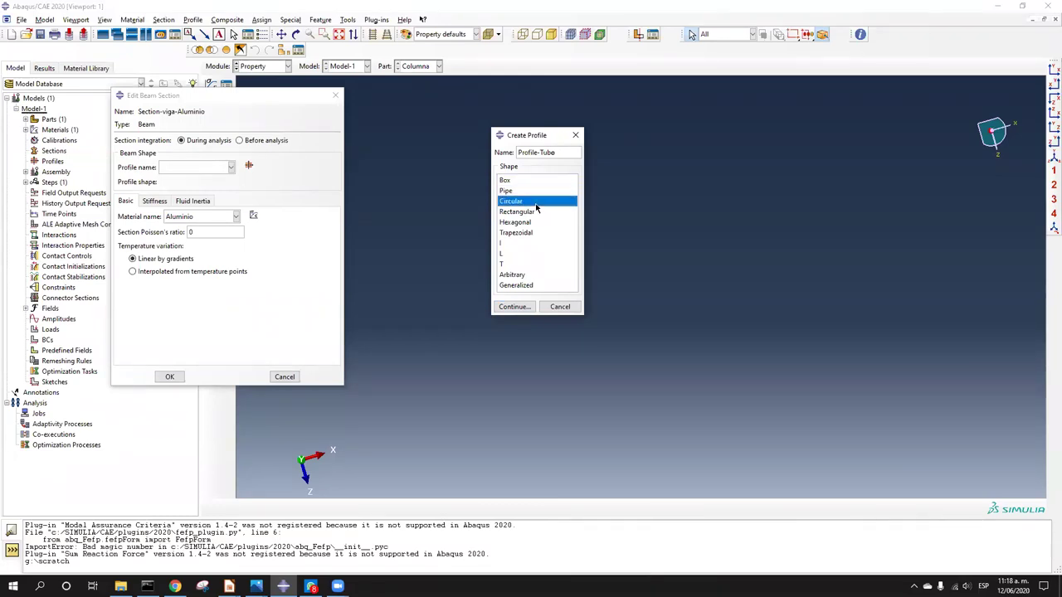
left_click(522, 181)
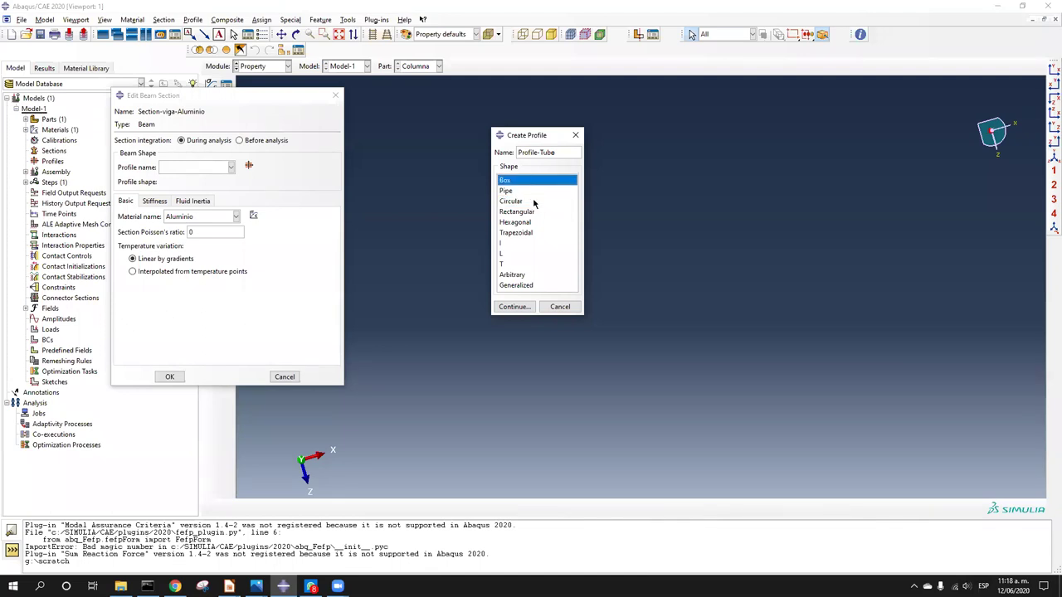
left_click(534, 202)
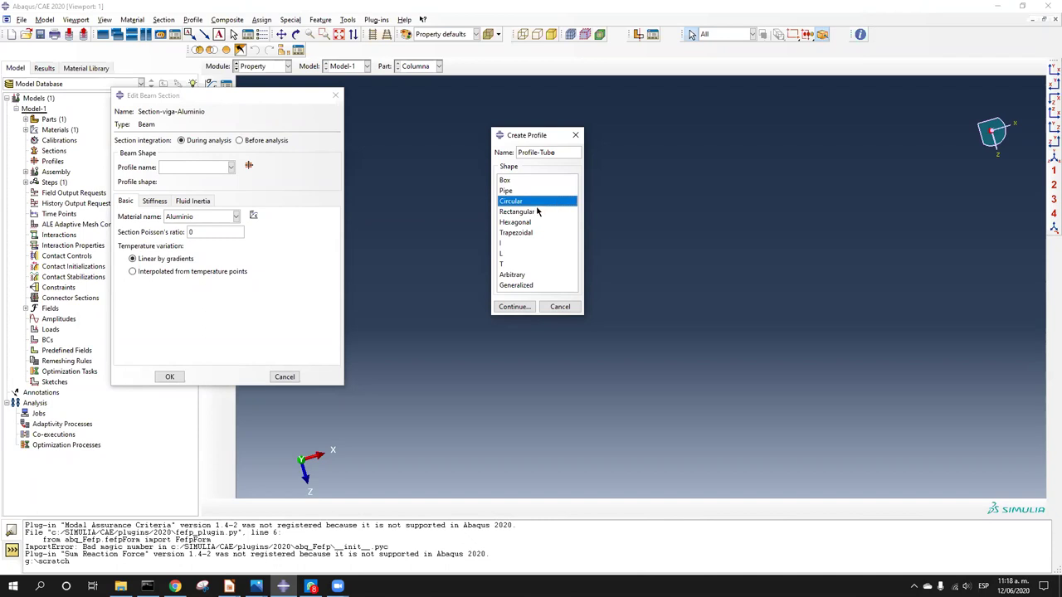
left_click(539, 214)
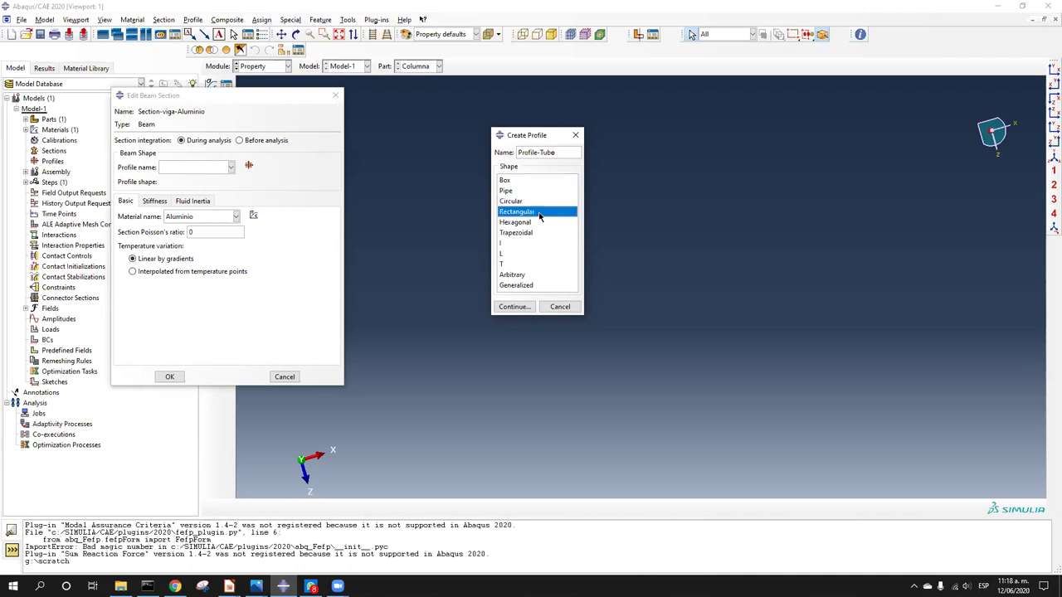
left_click(542, 222)
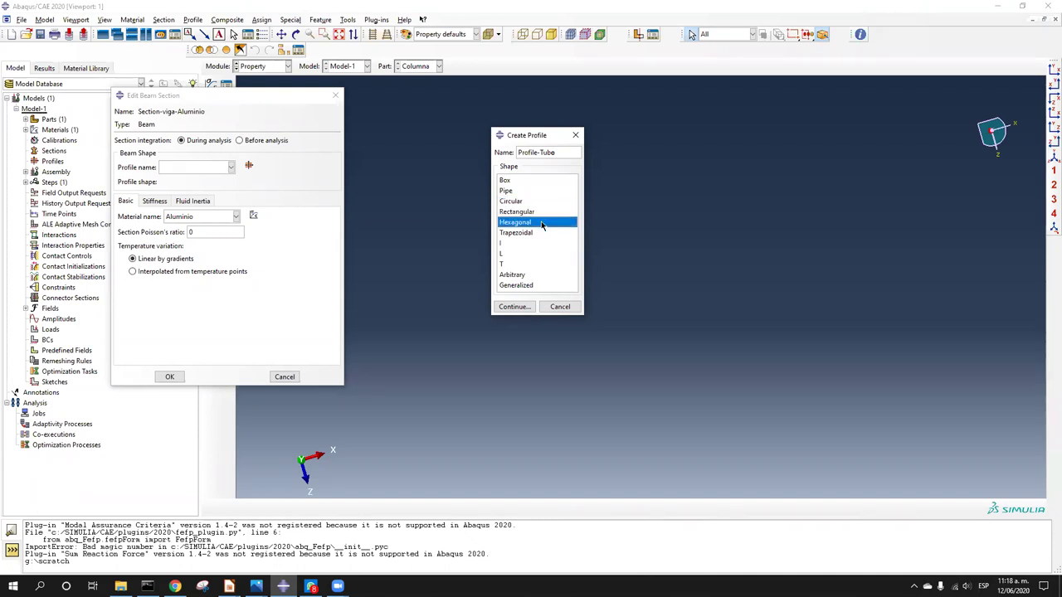
left_click(545, 233)
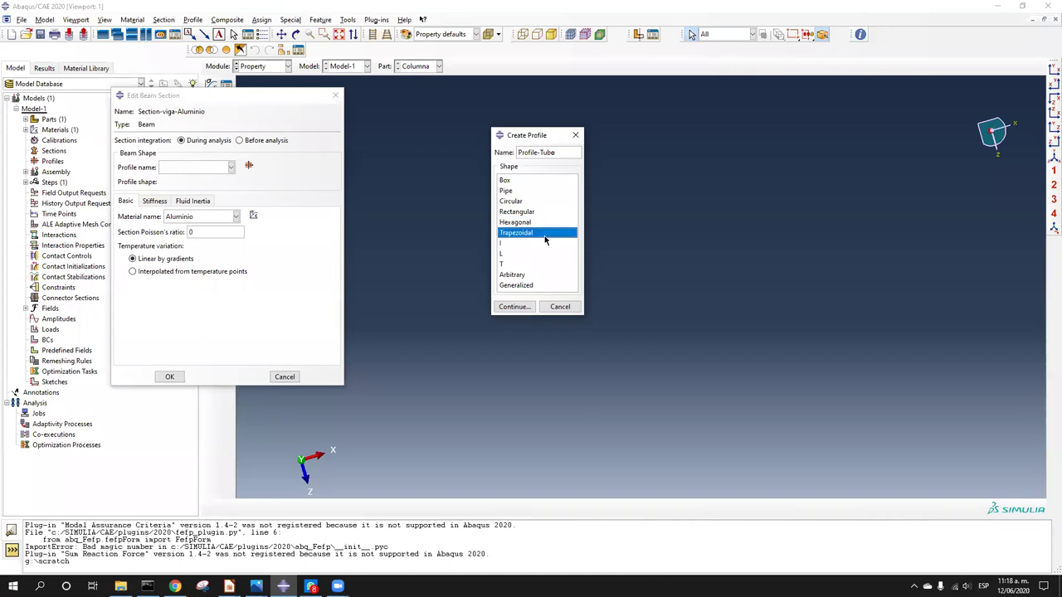
left_click(532, 243)
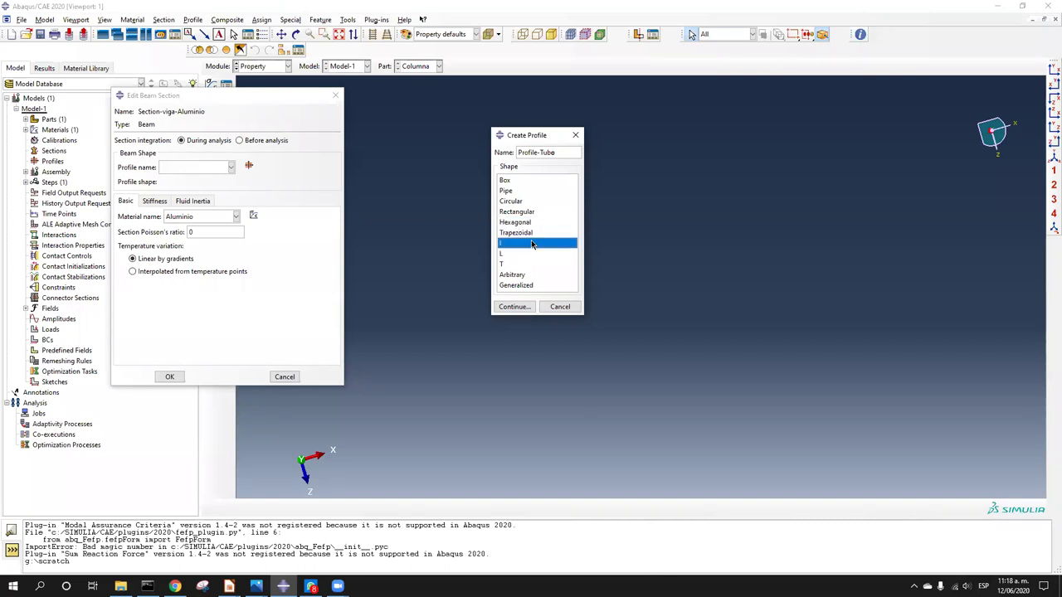
left_click(530, 253)
left_click(532, 265)
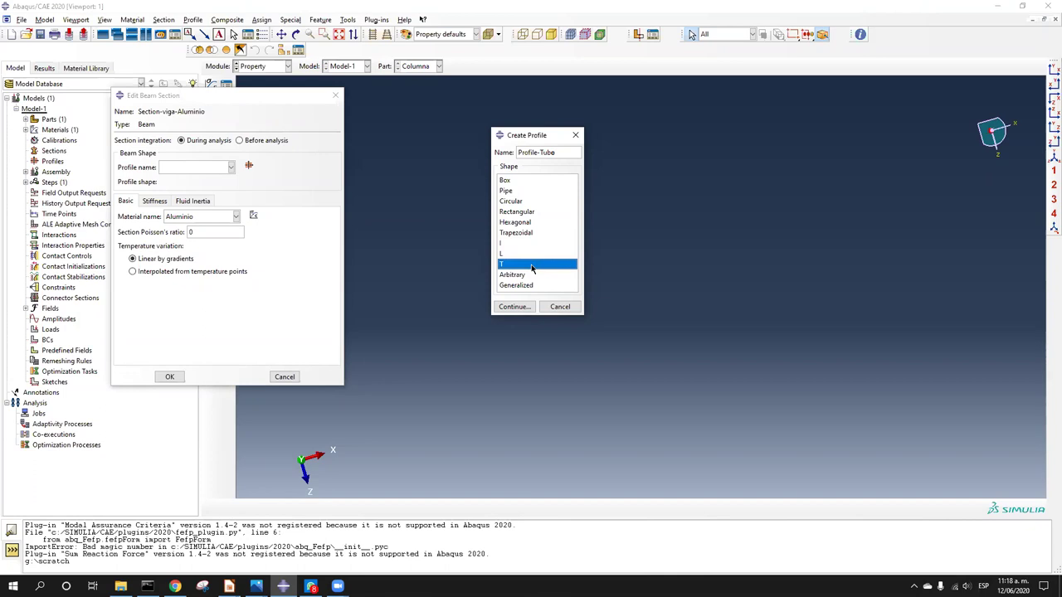
left_click(540, 277)
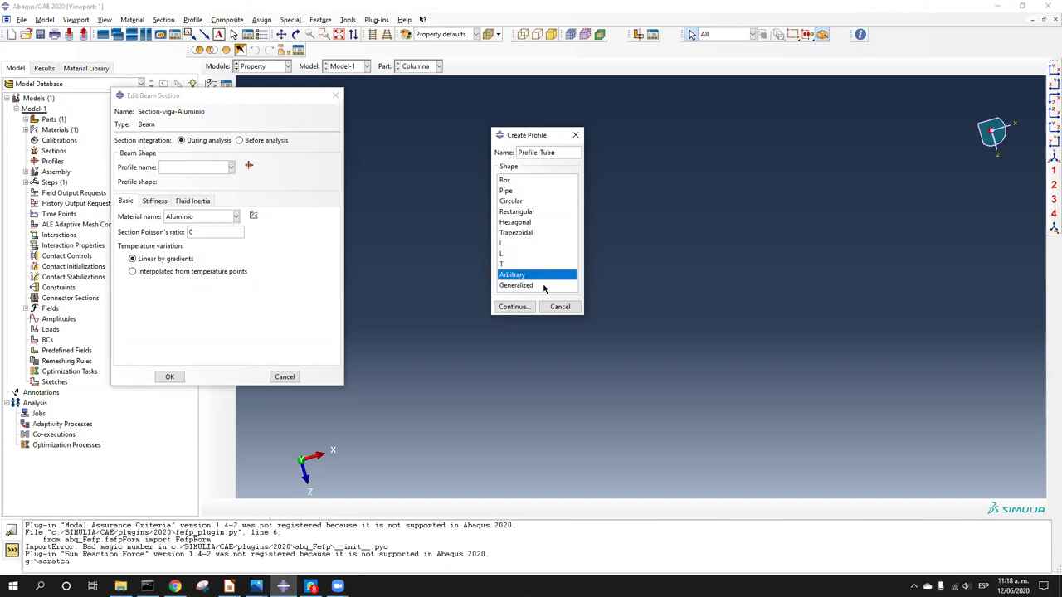
left_click(545, 286)
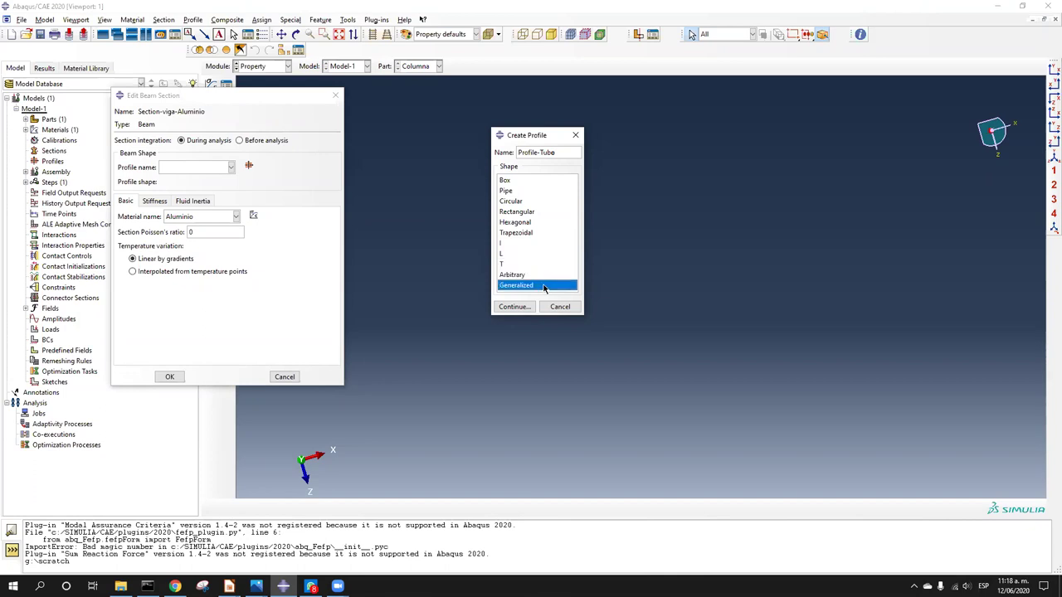
left_click(514, 183)
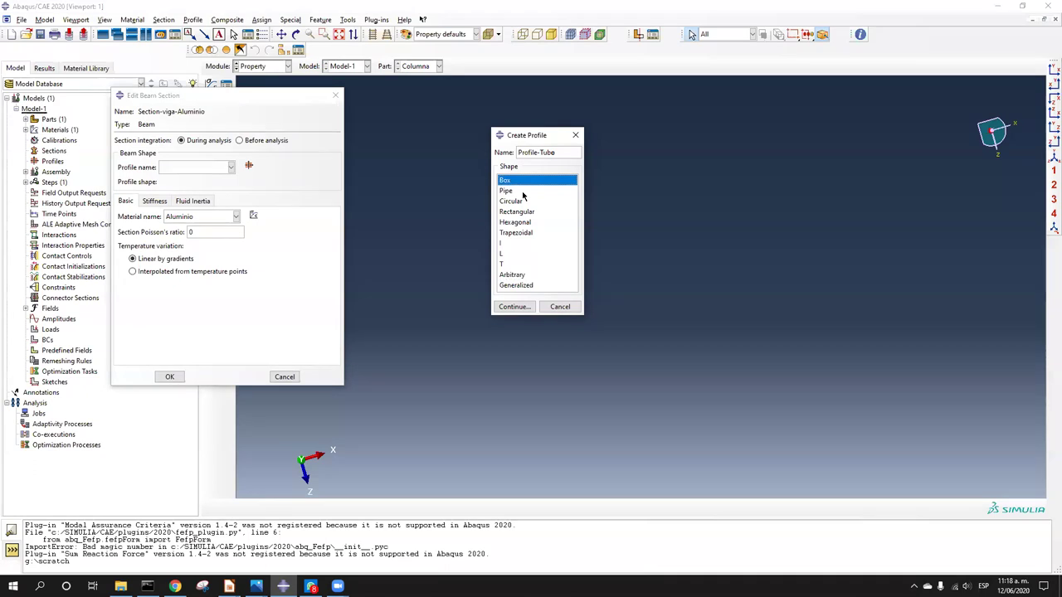
Step: Choose the Pipe shape and save it as a thin-walled profile with a radius of 6.5 and a wall thickness
left_click(522, 192)
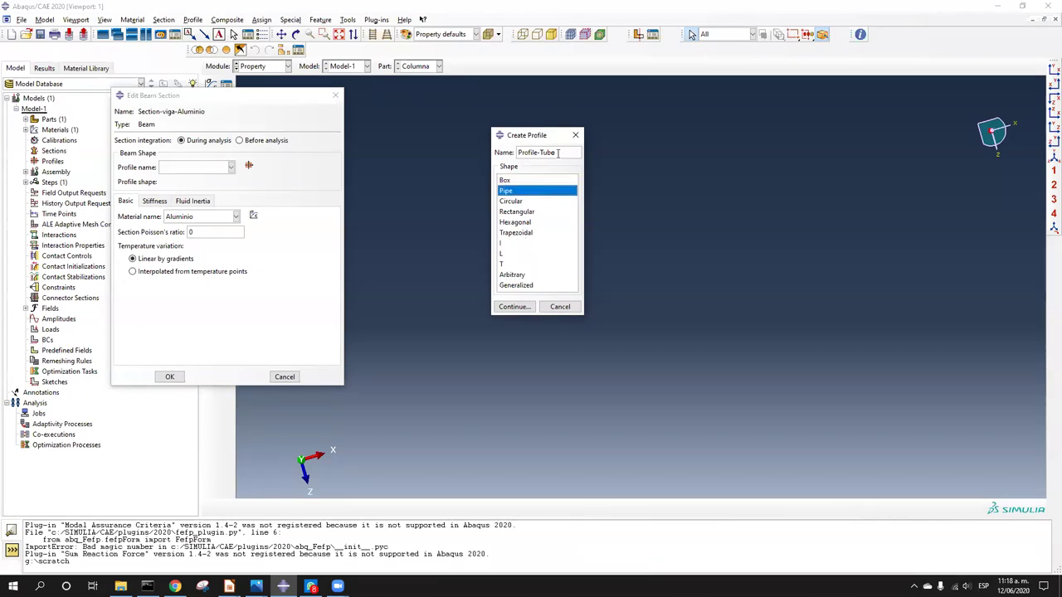
left_click(516, 307)
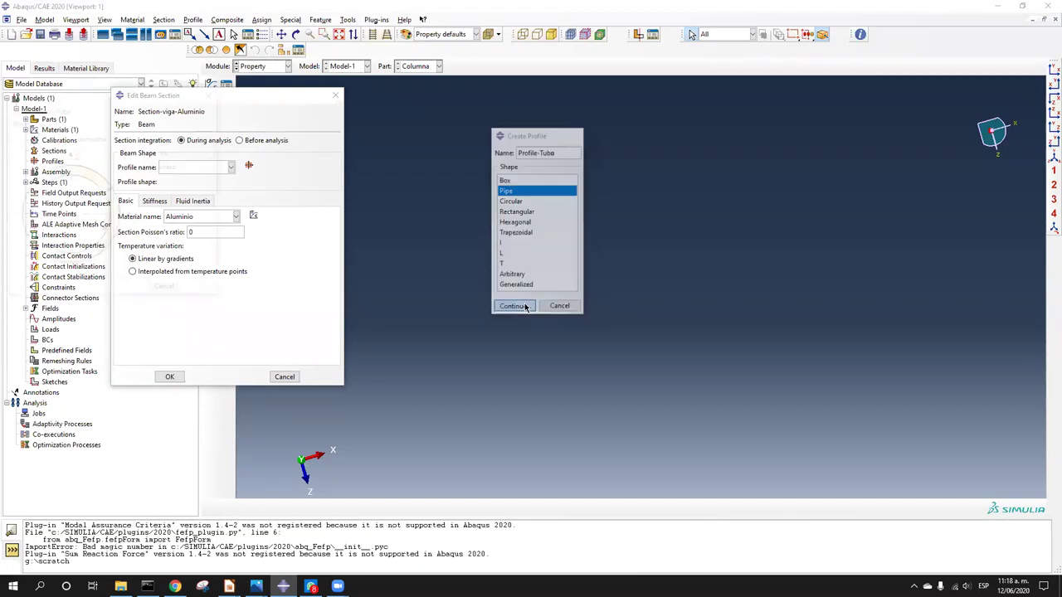
left_click_drag(164, 100, 557, 167)
left_click(582, 217)
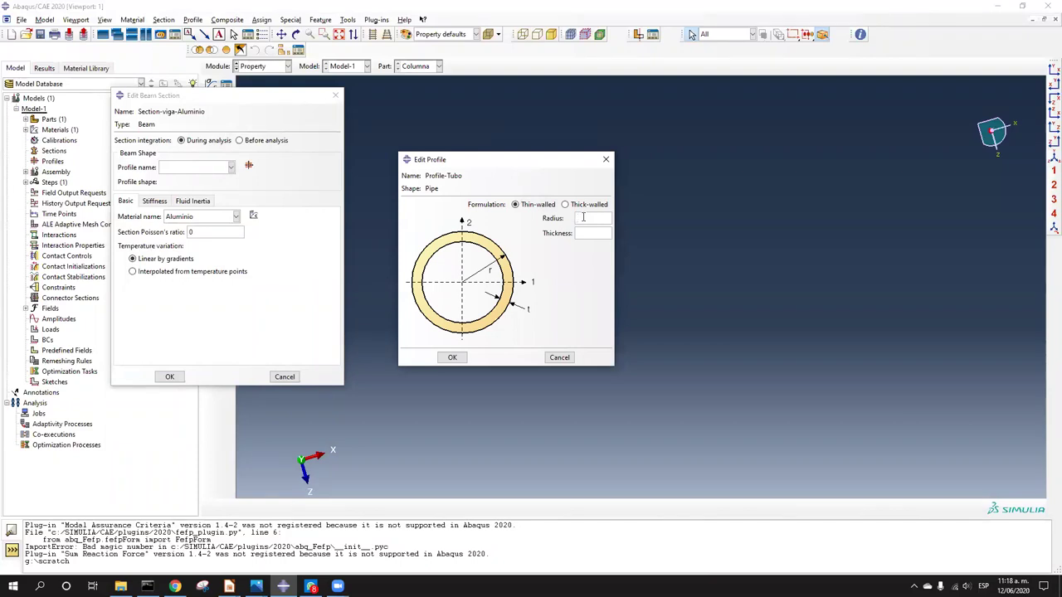
type("6.5")
left_click(452, 357)
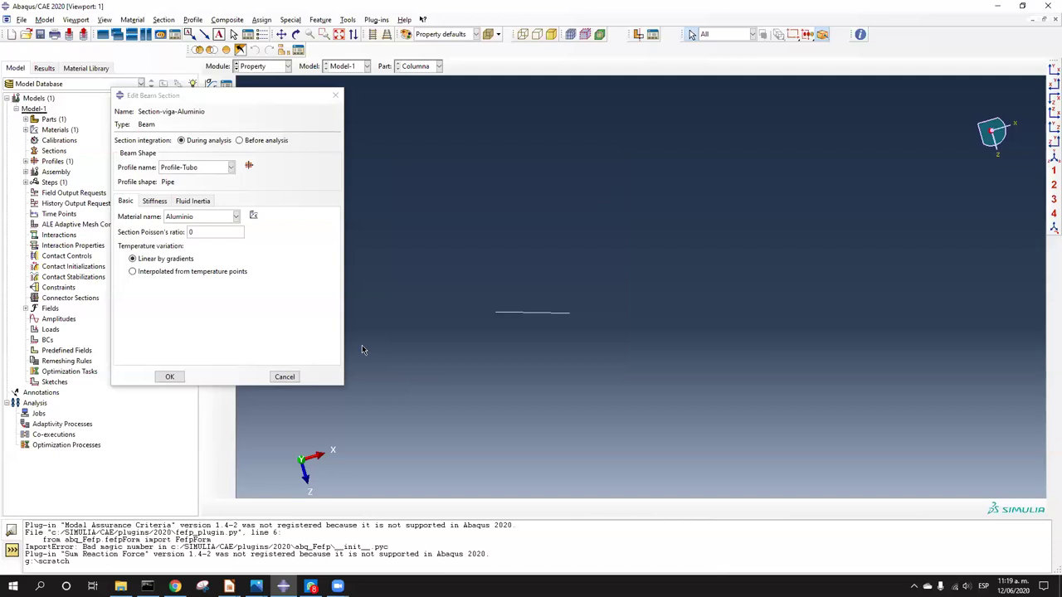
Step: Check the section's stiffness and basic settings, and save the beam section with Profile-Tubo and Aluminio
left_click(154, 201)
left_click(125, 201)
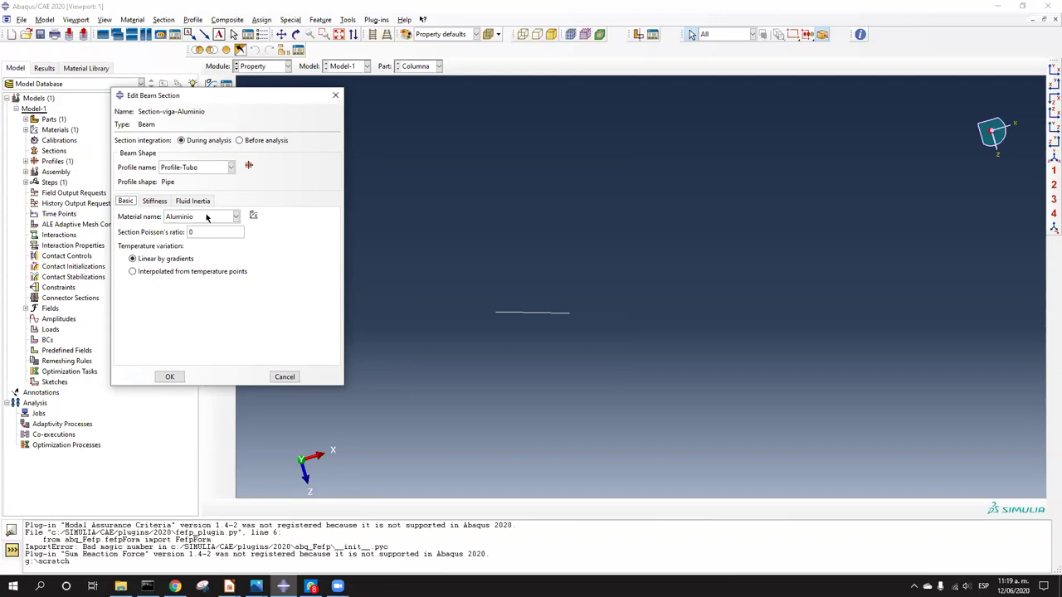
left_click(170, 376)
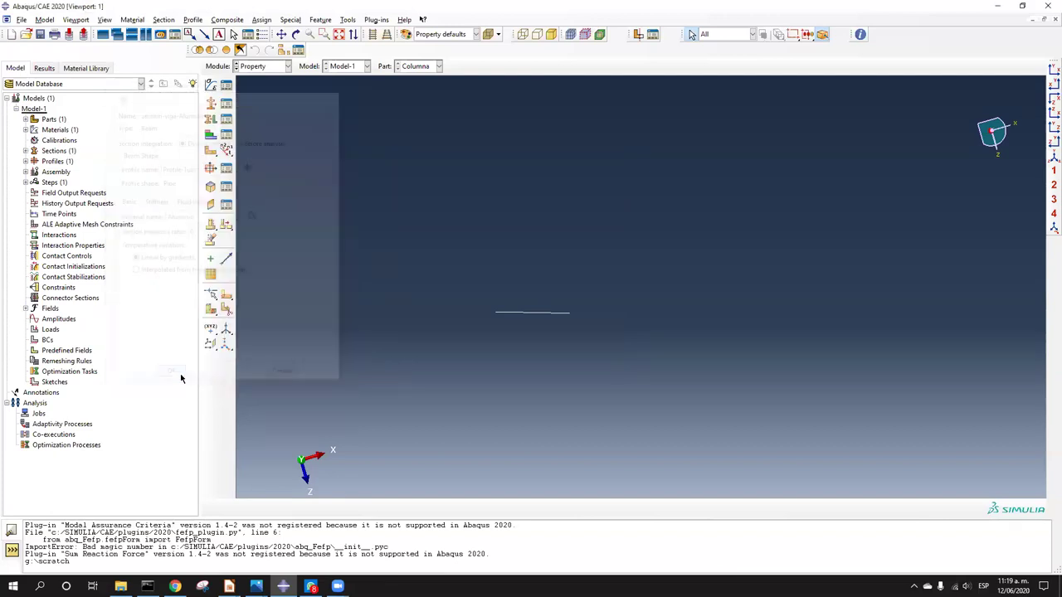
Step: Assign Section-viga-Aluminio to the column wire, creating the region set Set-ALL
left_click(211, 122)
left_click(518, 313)
left_click(437, 509)
key("BackSpace")
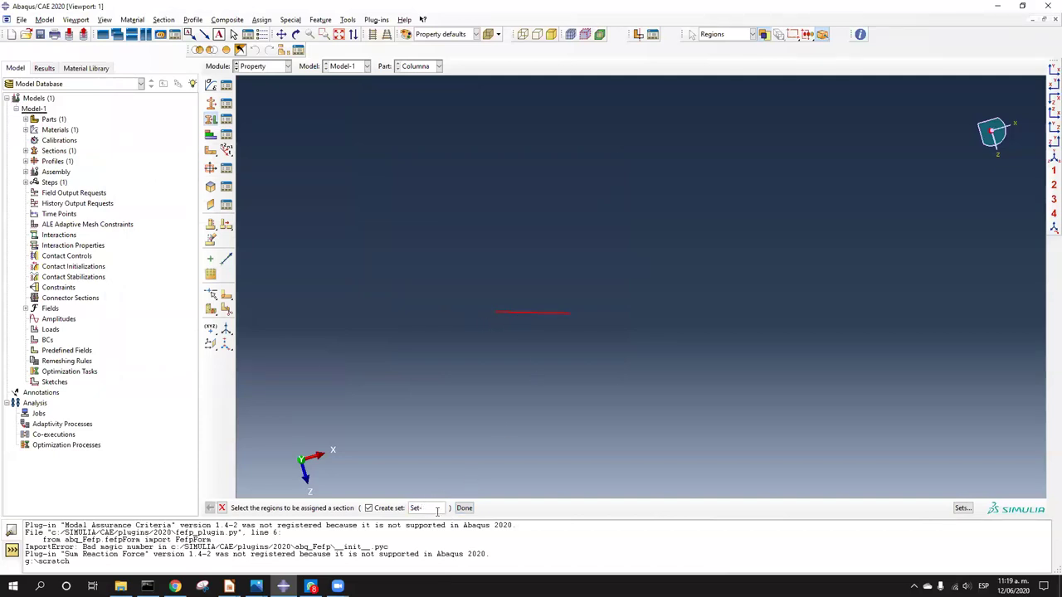
type("AllA")
key("BackSpace")
key("BackSpace")
type("LL")
left_click(463, 508)
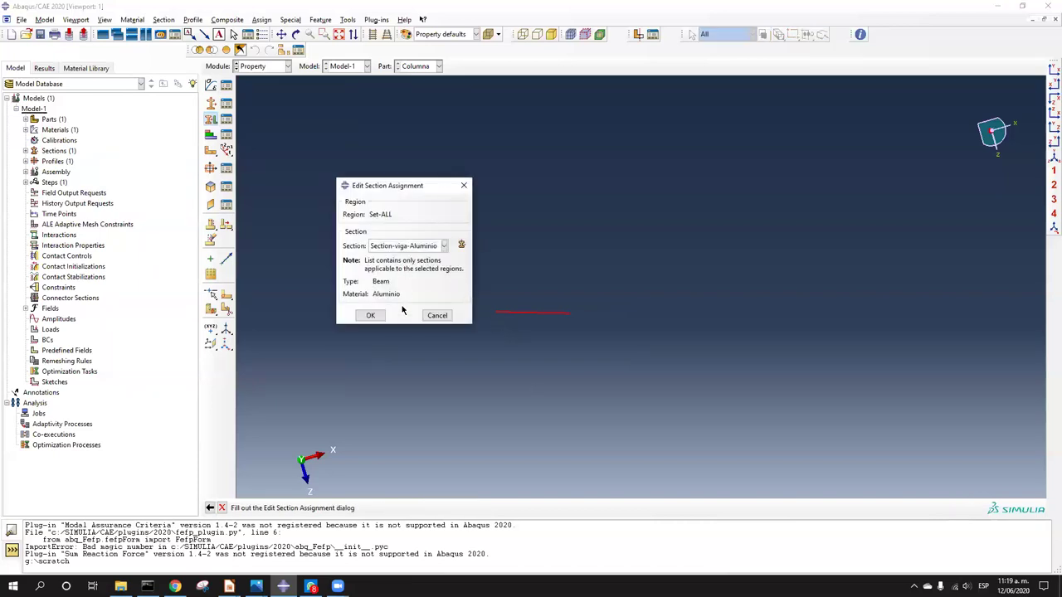
left_click(370, 315)
mouse_move(559, 336)
left_mouse_down("ctrl+alt")
mouse_move(536, 351)
mouse_move(569, 331)
mouse_move(563, 339)
left_mouse_up("ctrl+alt")
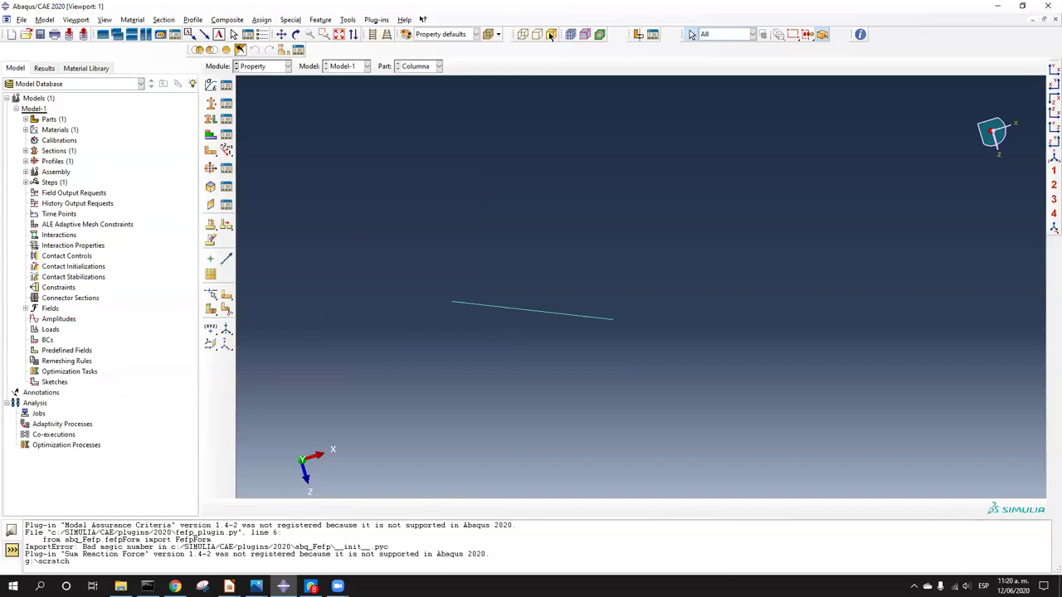
mouse_move(736, 176)
left_mouse_down()
mouse_move(818, 174)
mouse_move(775, 179)
mouse_move(780, 277)
mouse_move(758, 283)
mouse_move(836, 280)
left_mouse_up()
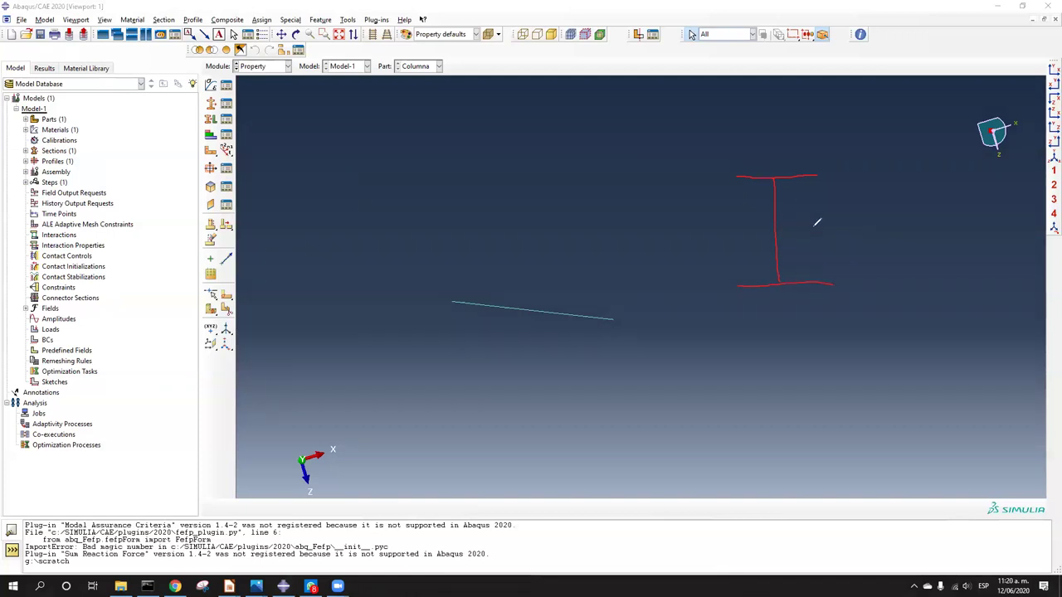
left_click_drag(773, 101, 775, 156)
mouse_move(563, 181)
left_mouse_down()
mouse_move(565, 225)
mouse_move(567, 204)
mouse_move(646, 204)
mouse_move(652, 183)
mouse_move(653, 226)
left_mouse_up()
mouse_move(618, 126)
left_mouse_down()
mouse_move(618, 175)
mouse_move(636, 159)
left_mouse_up()
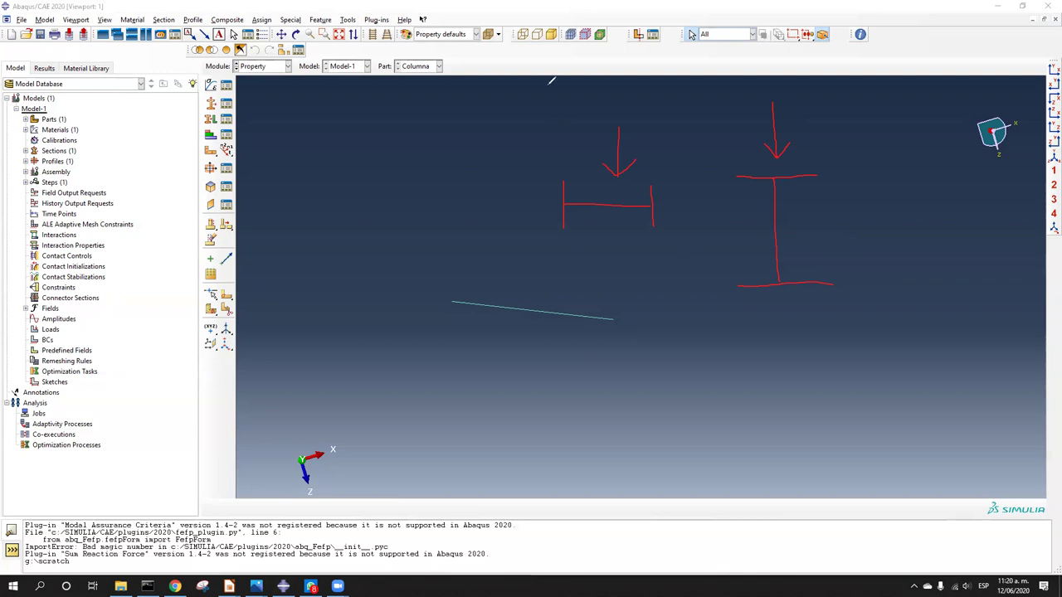
mouse_move(639, 161)
left_mouse_down()
mouse_move(564, 206)
mouse_move(565, 193)
mouse_move(670, 201)
mouse_move(803, 108)
mouse_move(771, 315)
left_mouse_up()
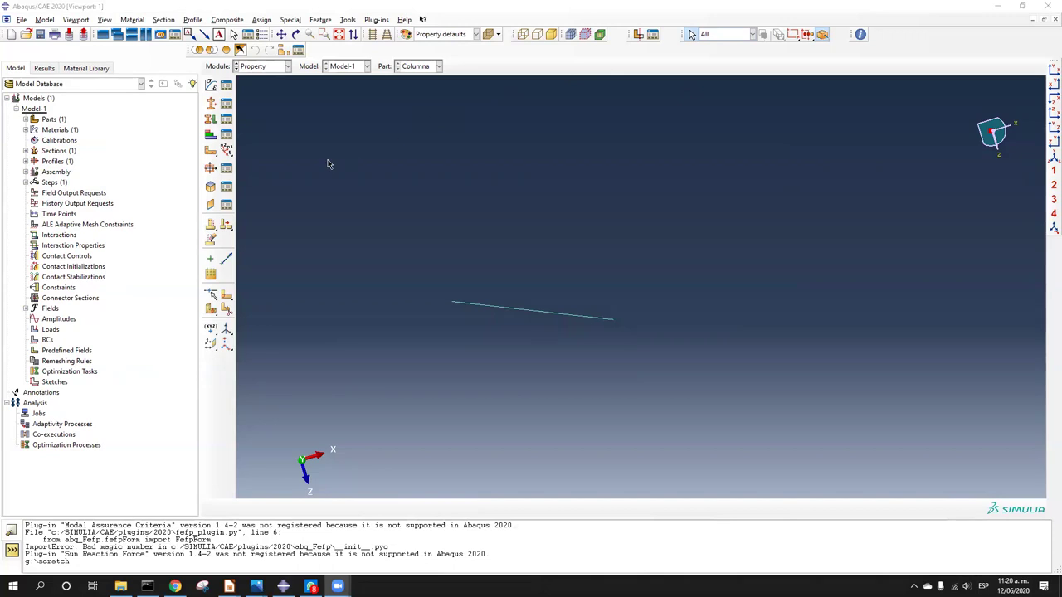
Step: Assign a beam section orientation to the column's Set-ALL region, using the n1 direction 0.0,0.0,-1.0
left_click(227, 150)
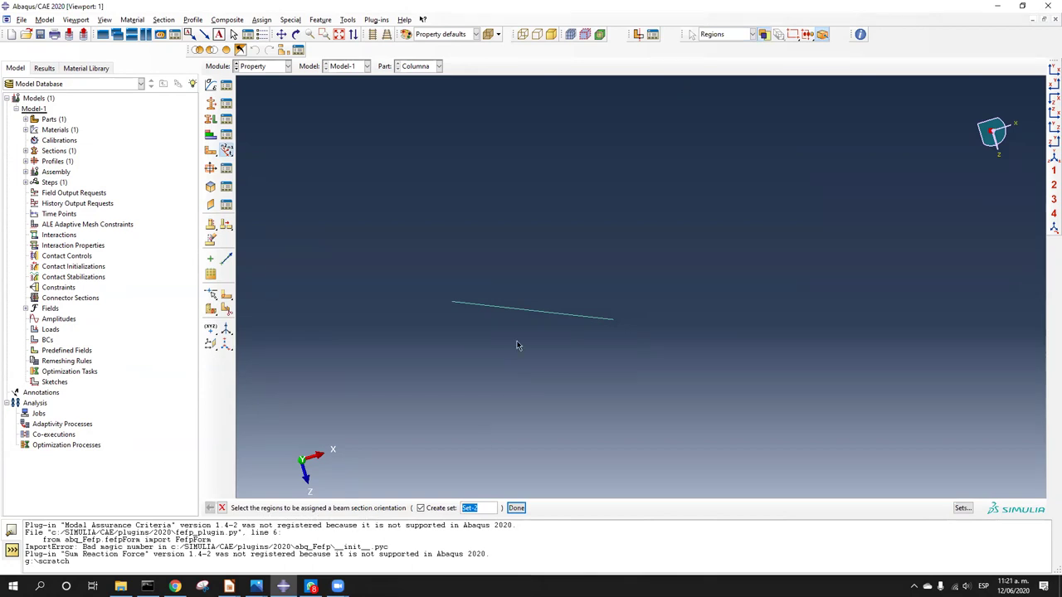
left_click(524, 312)
left_click(962, 508)
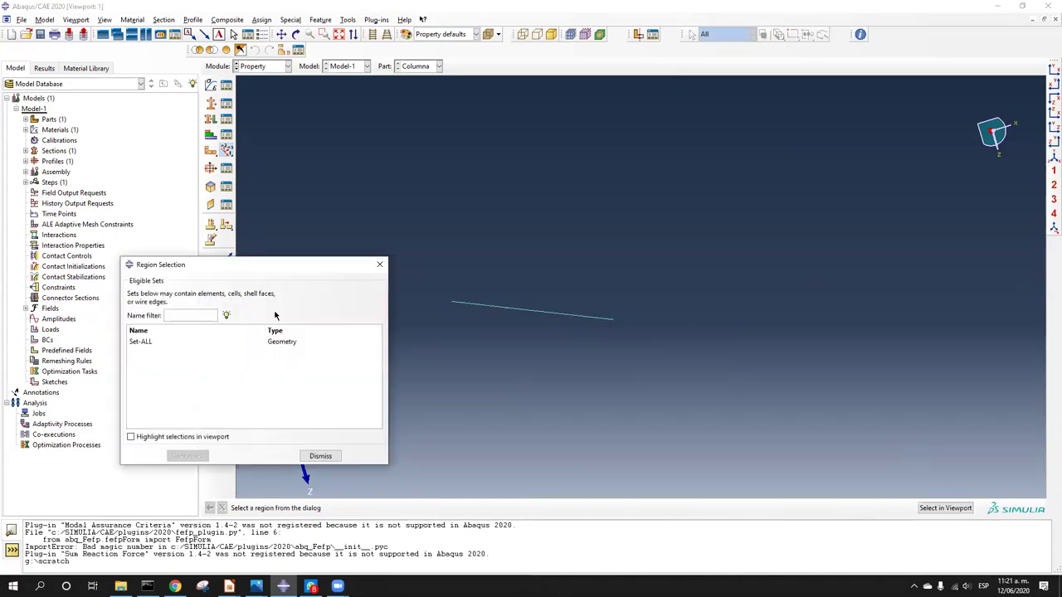
left_click(159, 342)
left_click(196, 456)
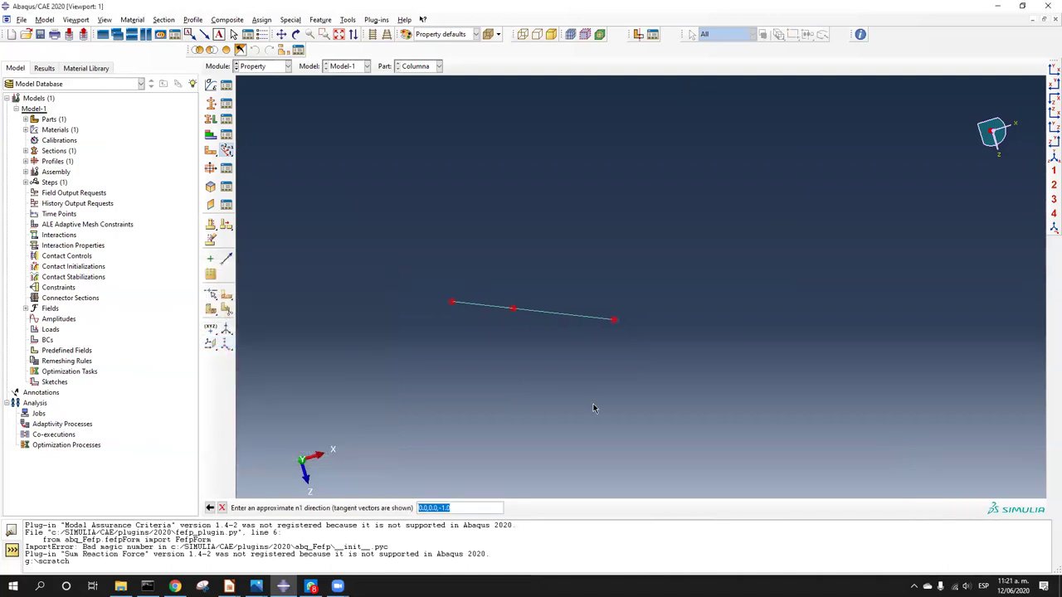
mouse_move(547, 298)
left_mouse_down("ctrl+alt")
mouse_move(559, 267)
mouse_move(557, 290)
left_mouse_up("ctrl+alt")
mouse_move(549, 330)
left_mouse_down("ctrl+alt")
mouse_move(535, 332)
mouse_move(554, 337)
left_mouse_up("ctrl+alt")
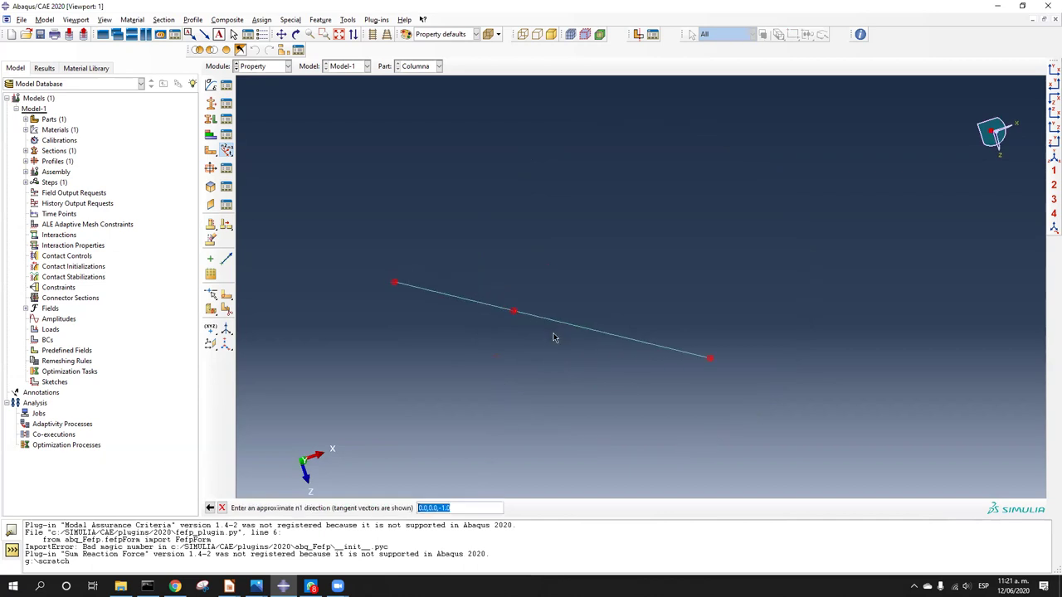
key("Return")
left_click_drag(534, 337, 477, 331, "ctrl+alt")
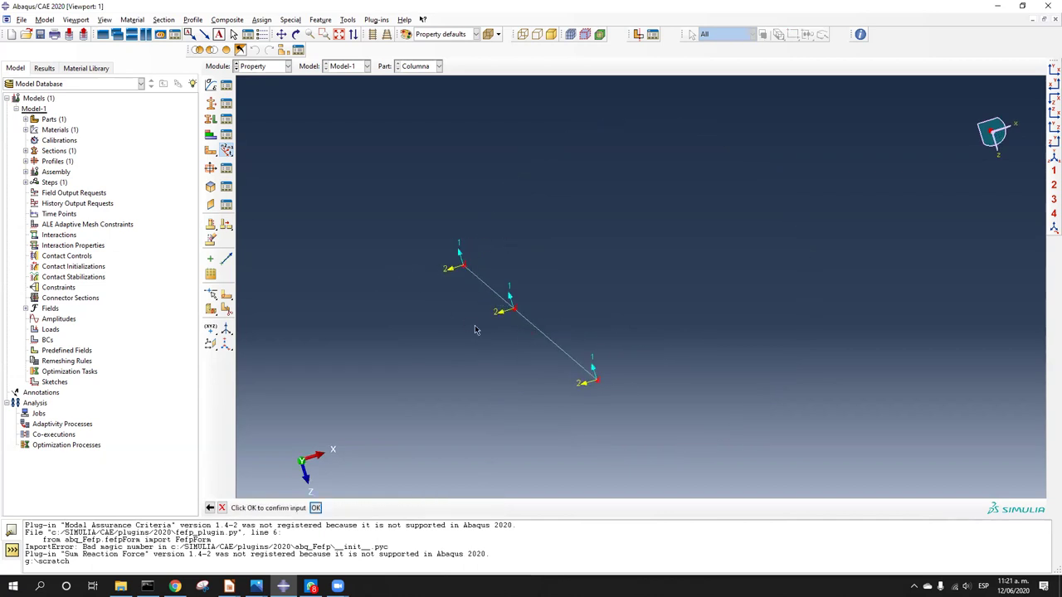
left_click(535, 385, "ctrl+alt")
left_click(315, 508)
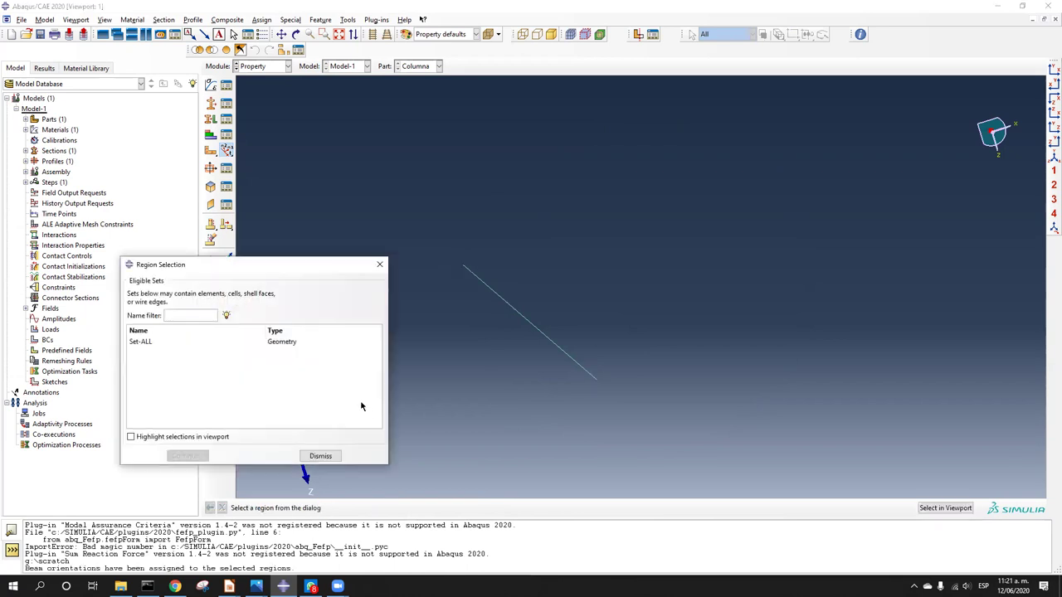
left_click(318, 455)
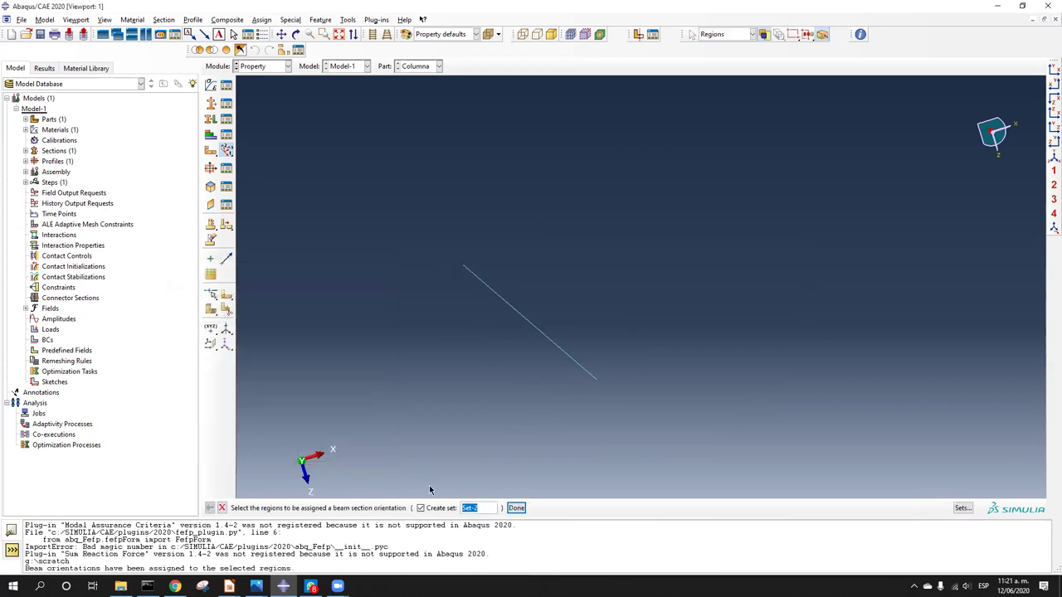
left_click(516, 508)
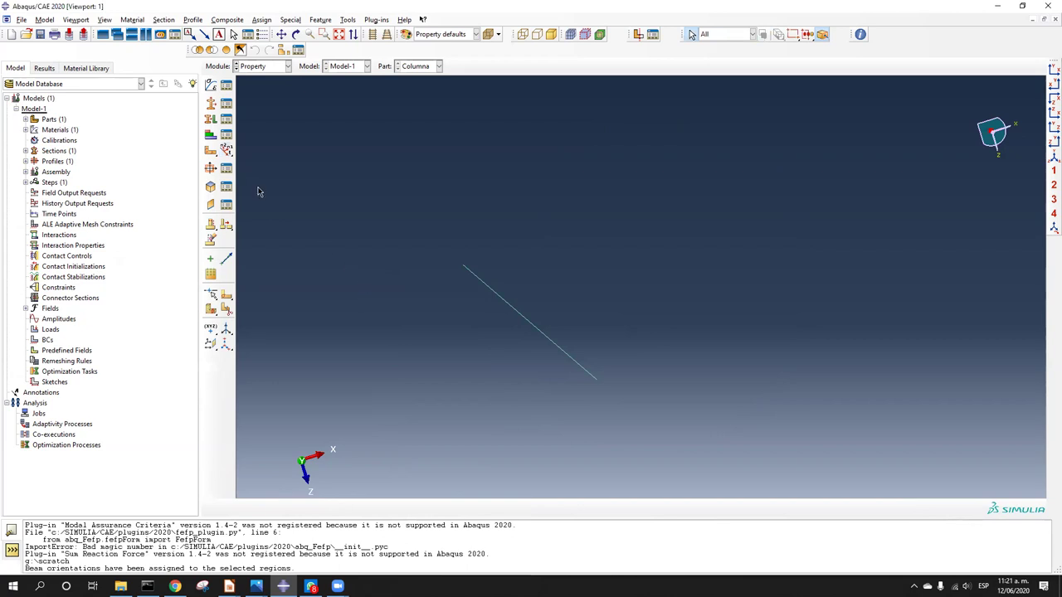
Step: Examine the Box profile's dimension inputs and its local 1 and 2 axes, and close it without saving a profile
left_click(211, 168)
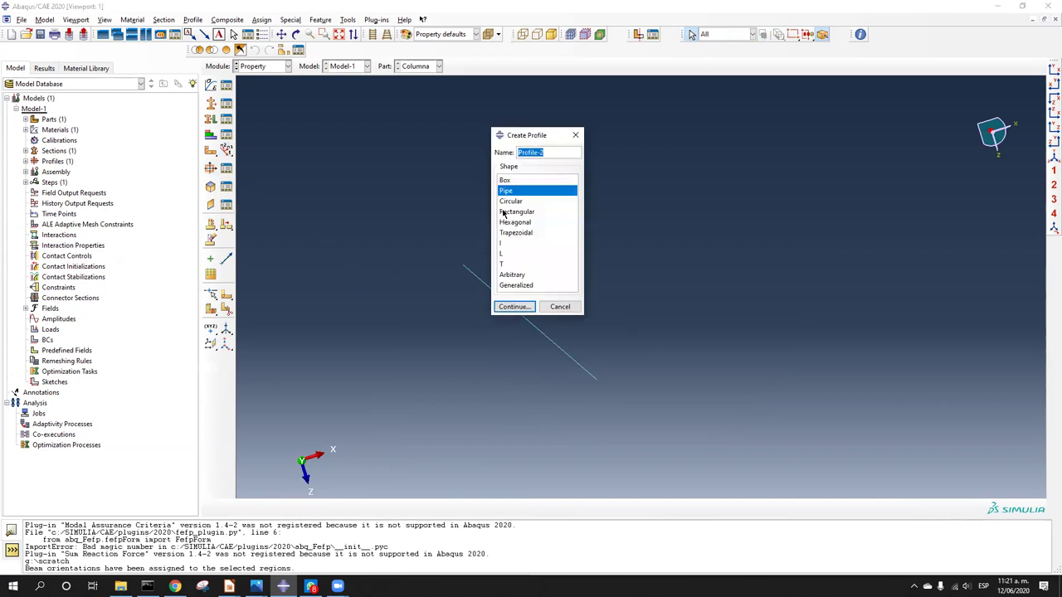
left_click(512, 182)
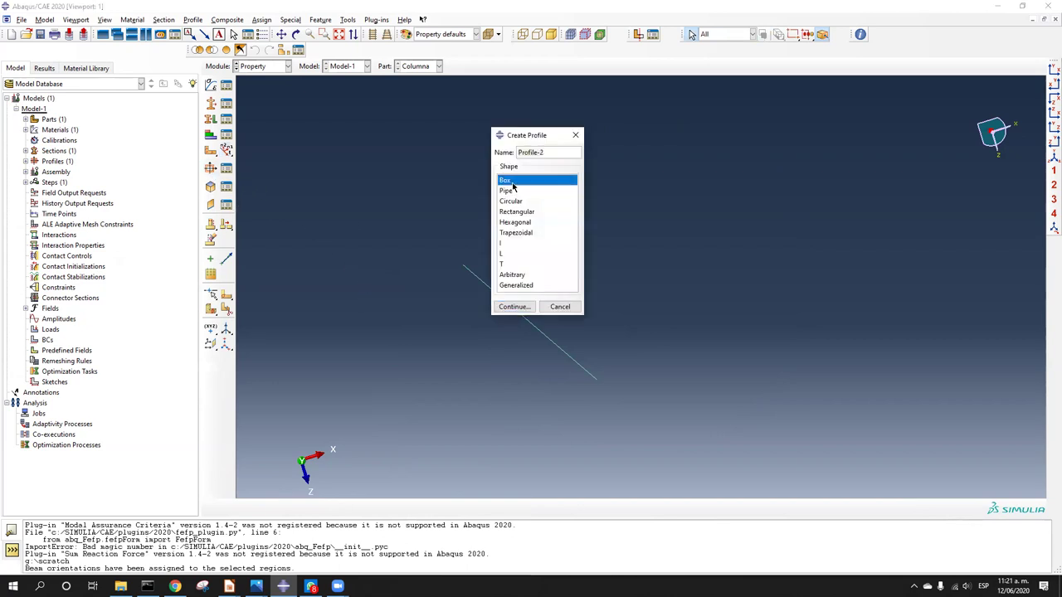
left_click(523, 306)
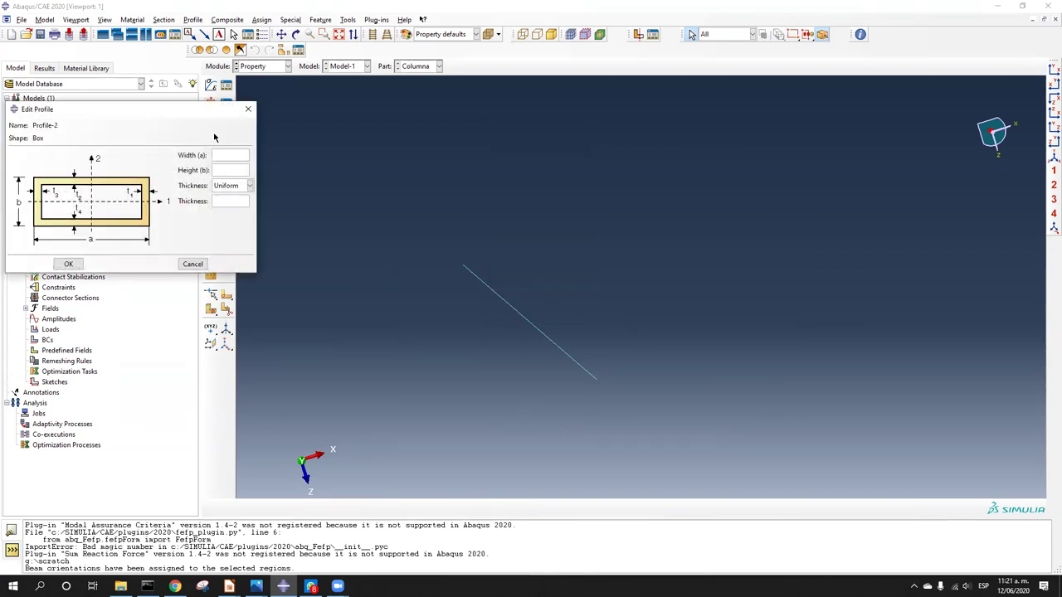
left_click_drag(175, 113, 601, 173)
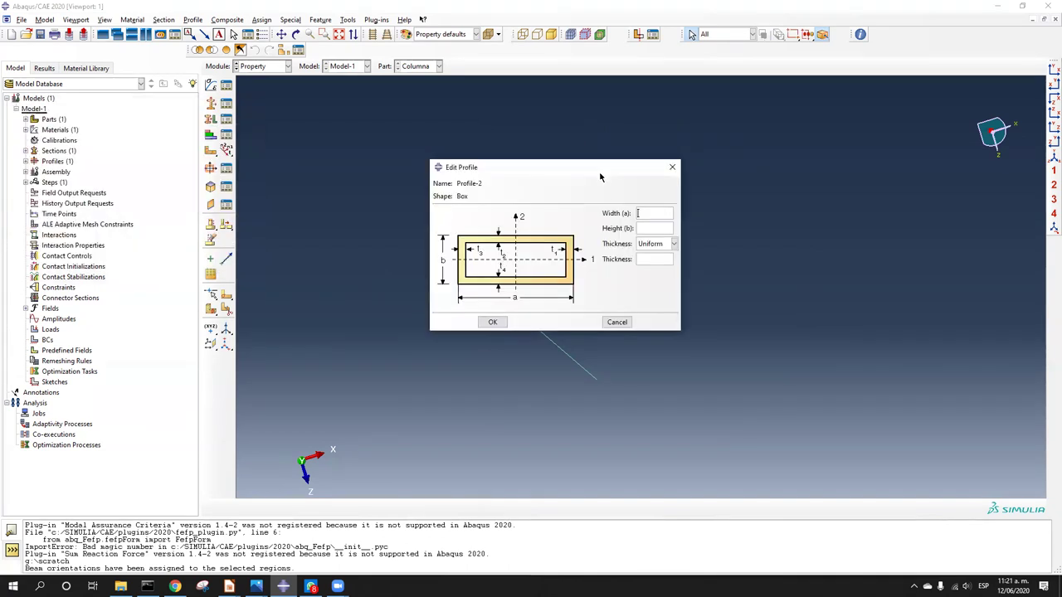
left_click(594, 262)
left_click(525, 221)
left_click(616, 321)
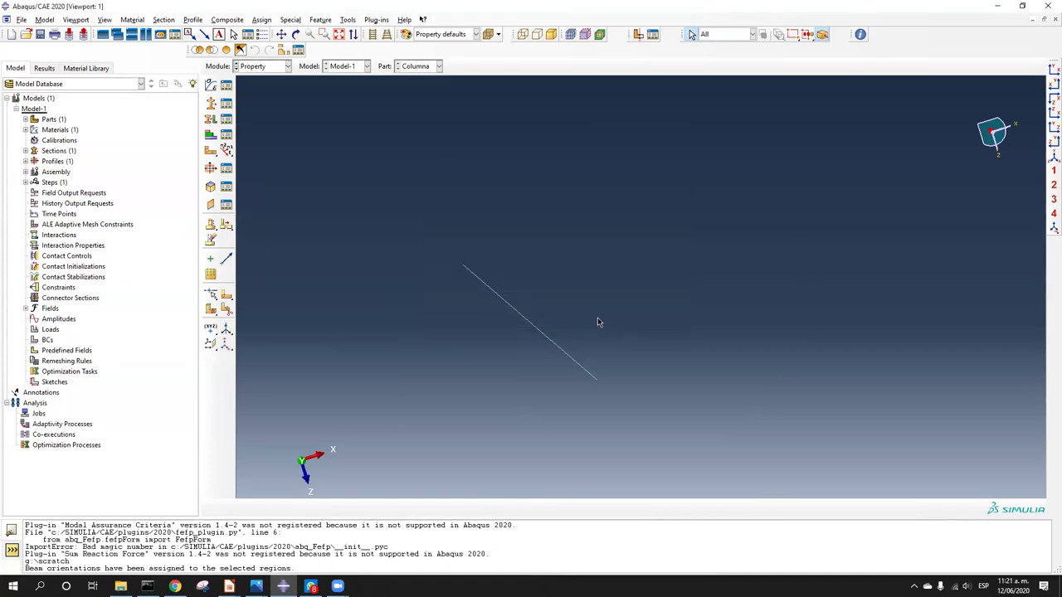
key("F2")
left_click_drag(567, 329, 562, 317)
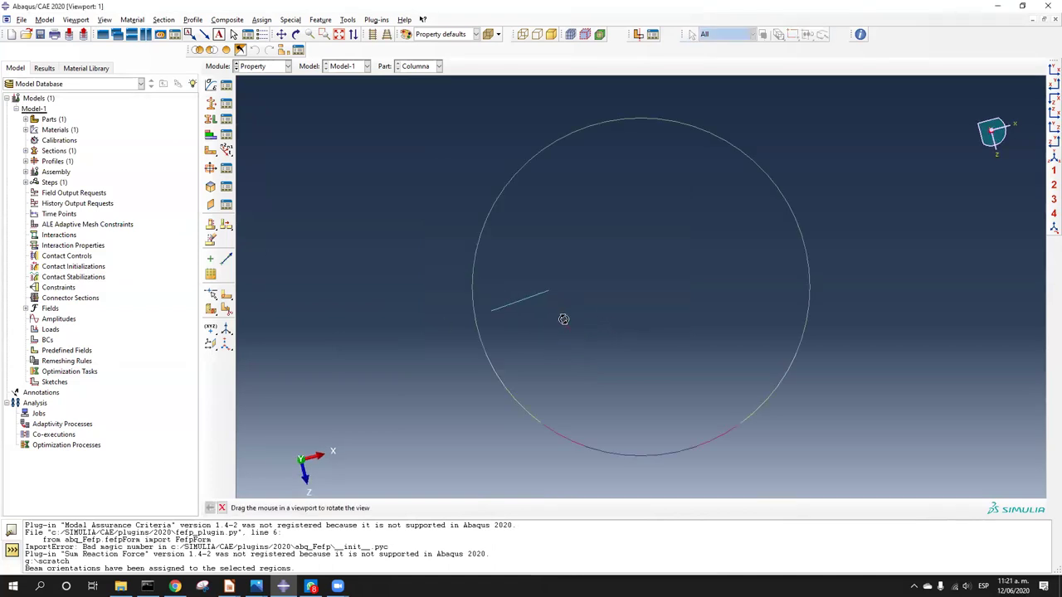
key("Escape")
key("F2")
left_click_drag(540, 307, 544, 316)
key("Escape")
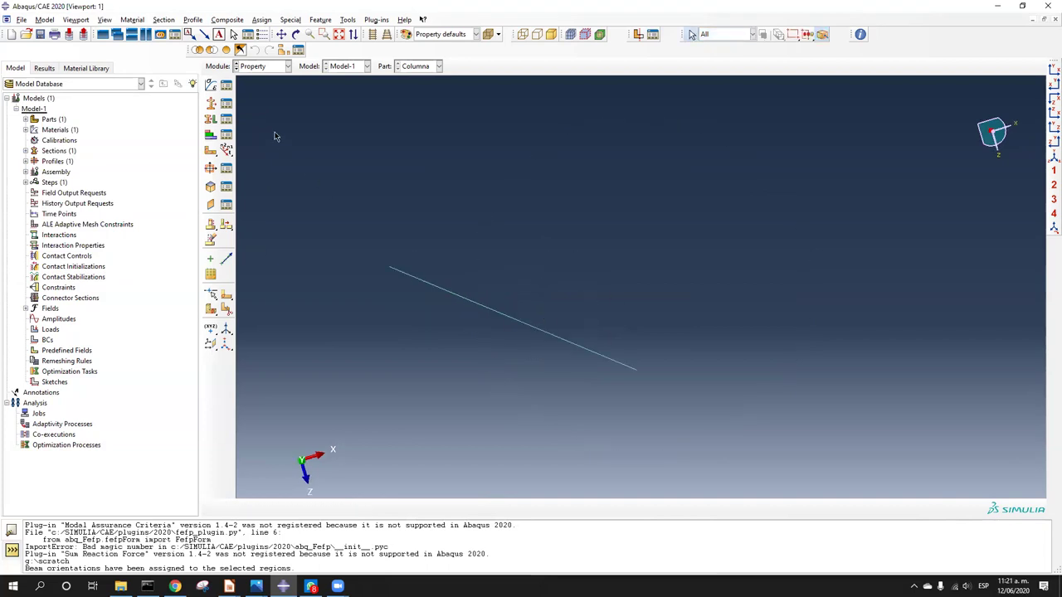
Step: Turn on beam profile rendering in the part display options at scale factor 1 and inspect the column as a solid tube
left_click(106, 22)
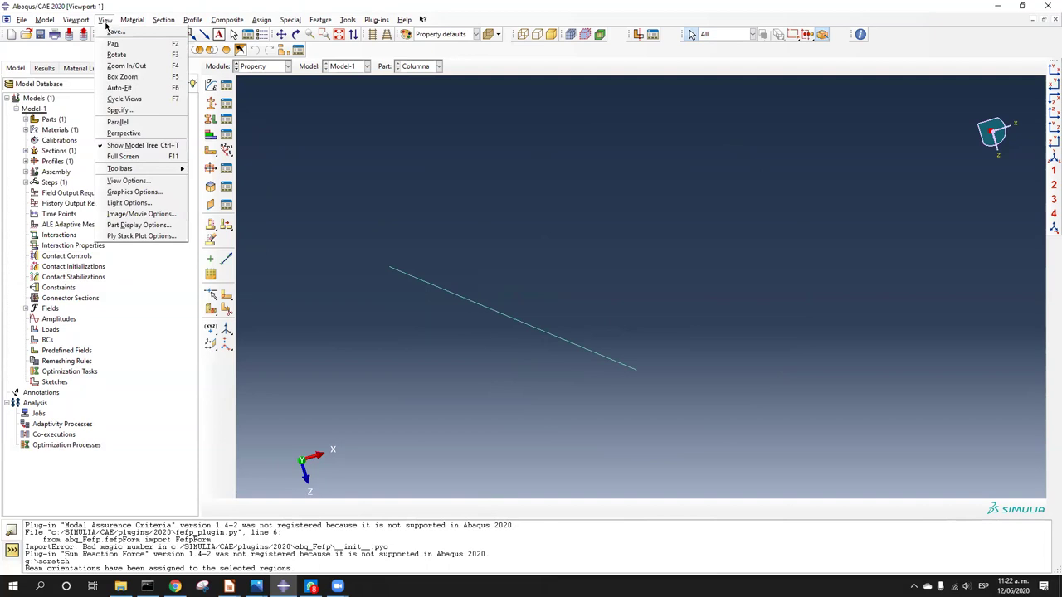
left_click(138, 225)
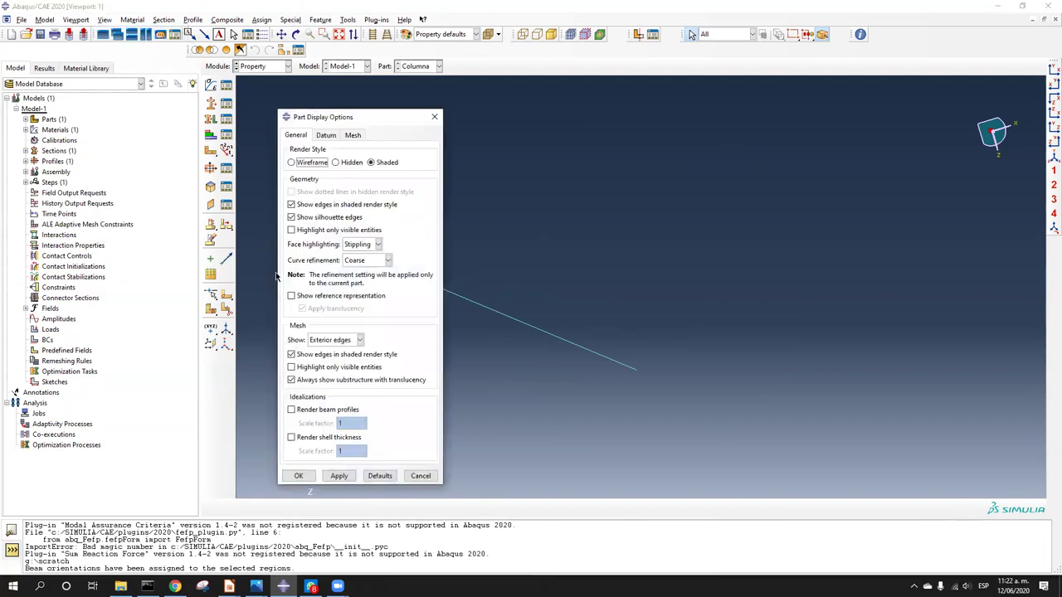
left_click(322, 413)
left_click(338, 475)
left_click_drag(627, 304, 717, 296, "ctrl+alt")
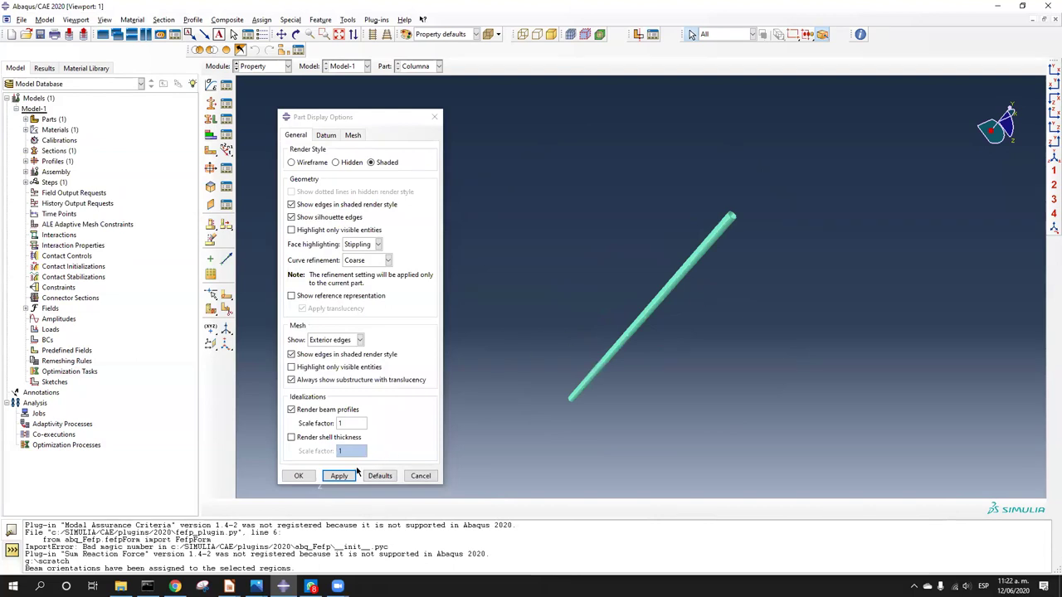
left_click(299, 475)
right_click(708, 266)
key("Escape")
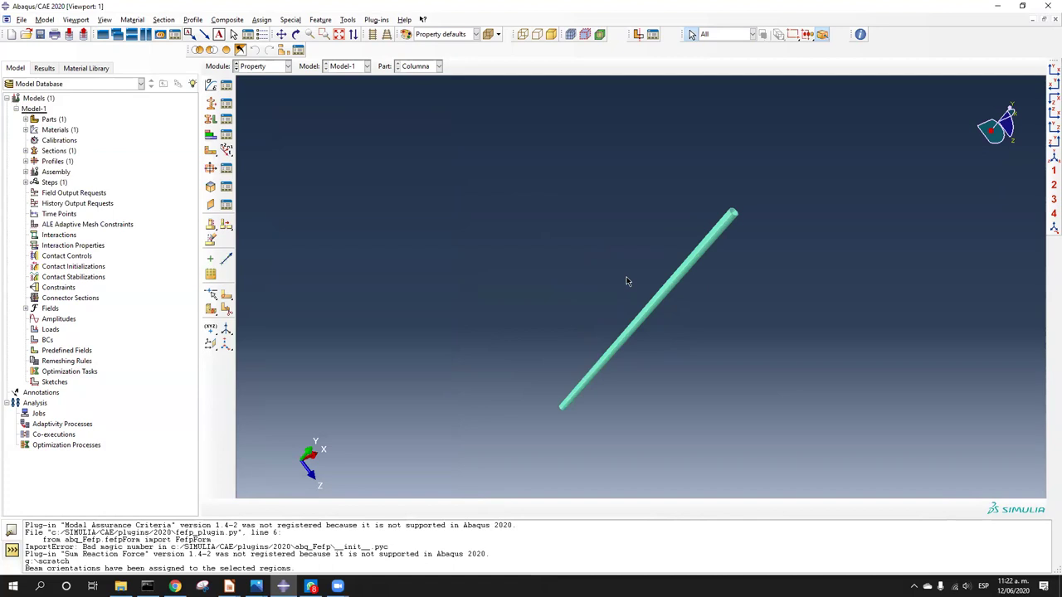
left_click_drag(676, 266, 661, 268, "ctrl+alt")
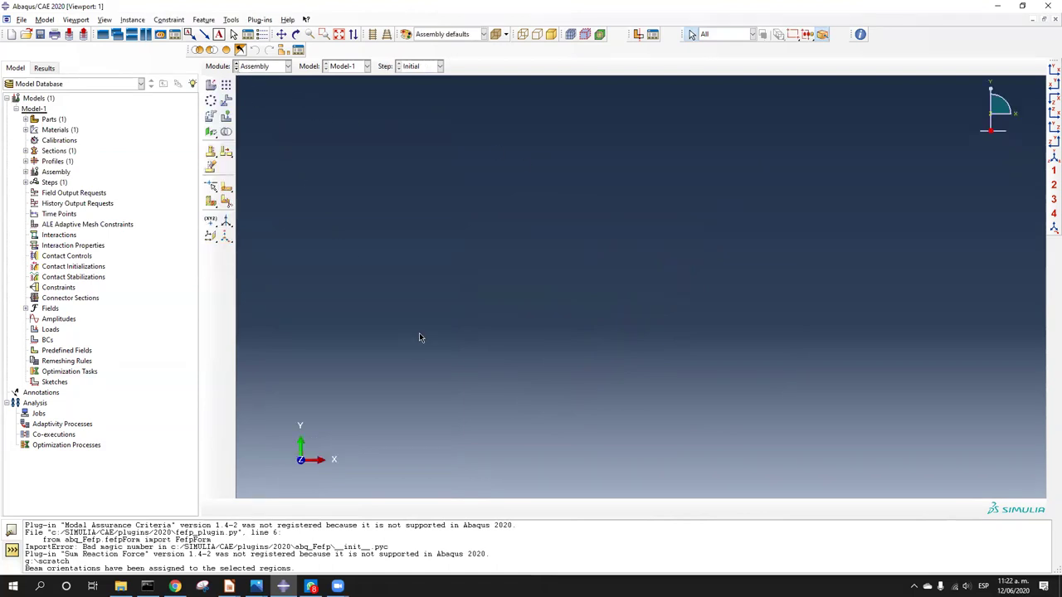
Step: Create a dependent instance of the column part in the assembly
left_click(211, 86)
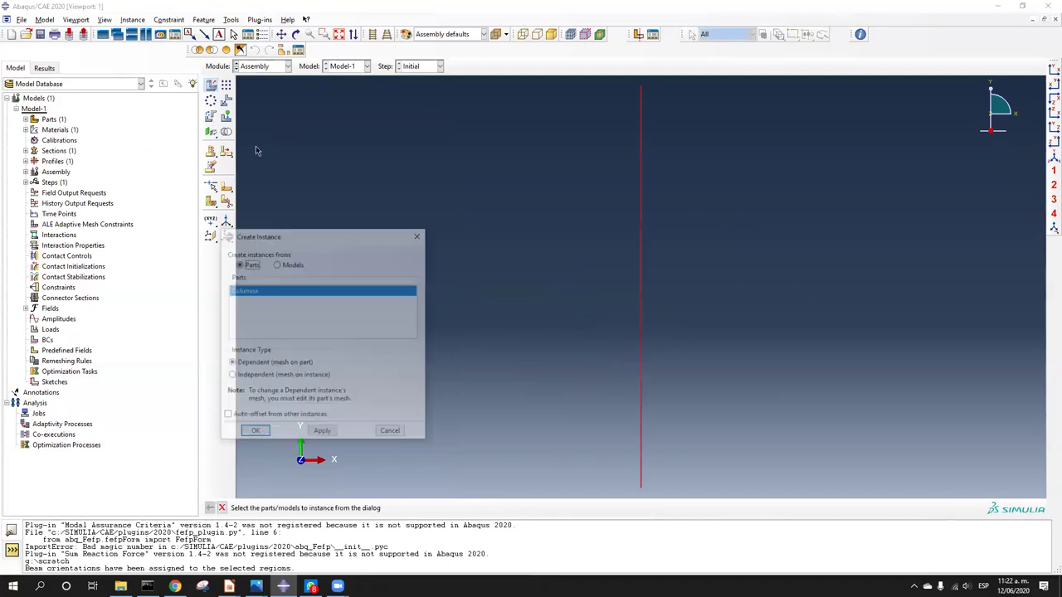
left_click(255, 434)
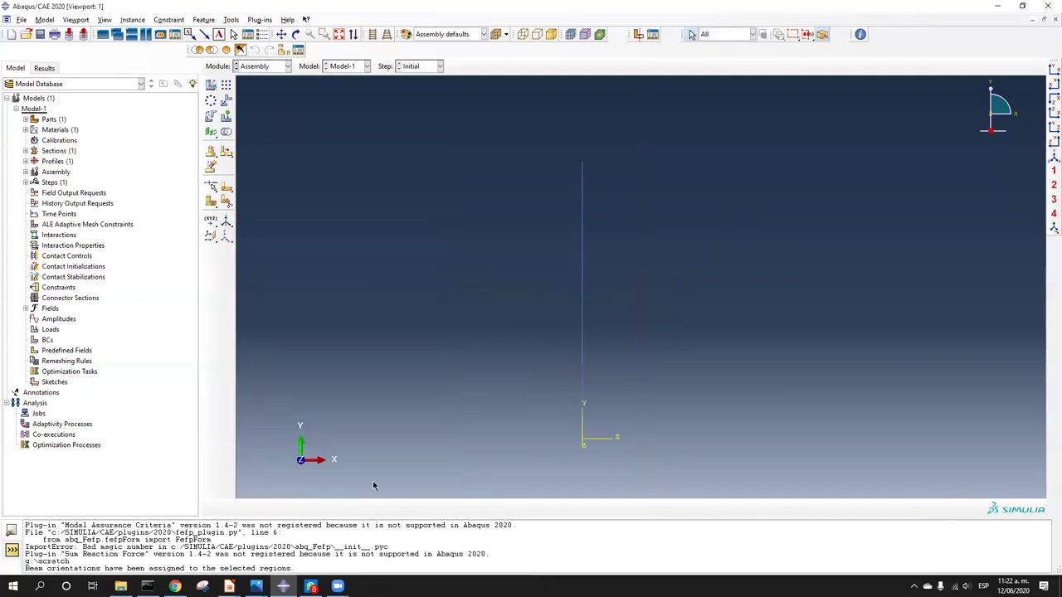
Step: Switch to Photos to review the Euler buckling end conditions, from one fixed and one free end to both ends fixed, and return to Abaqus/CAE
mouse_move(255, 587)
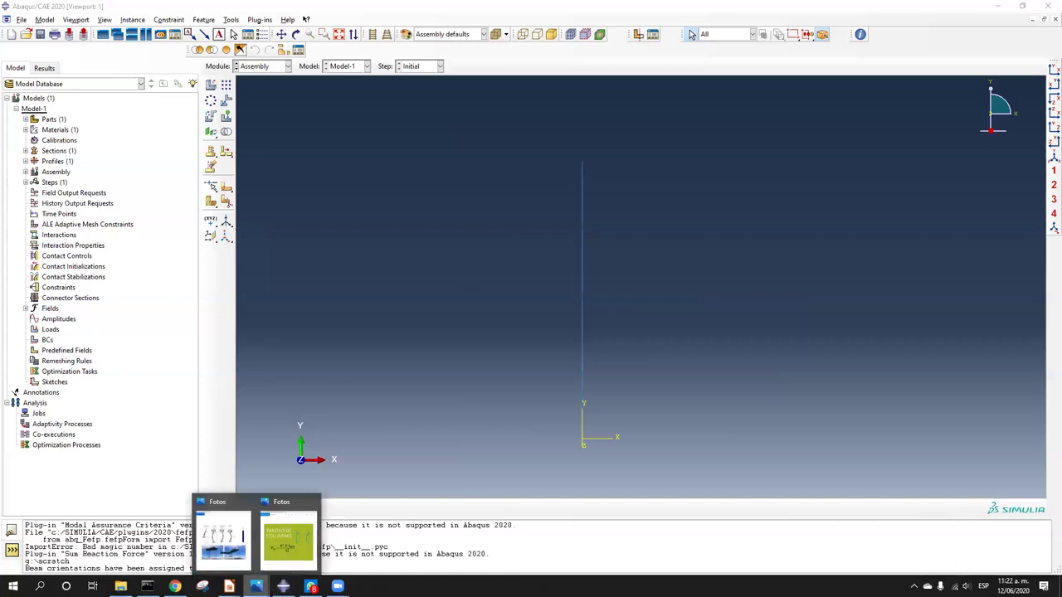
left_click(225, 541)
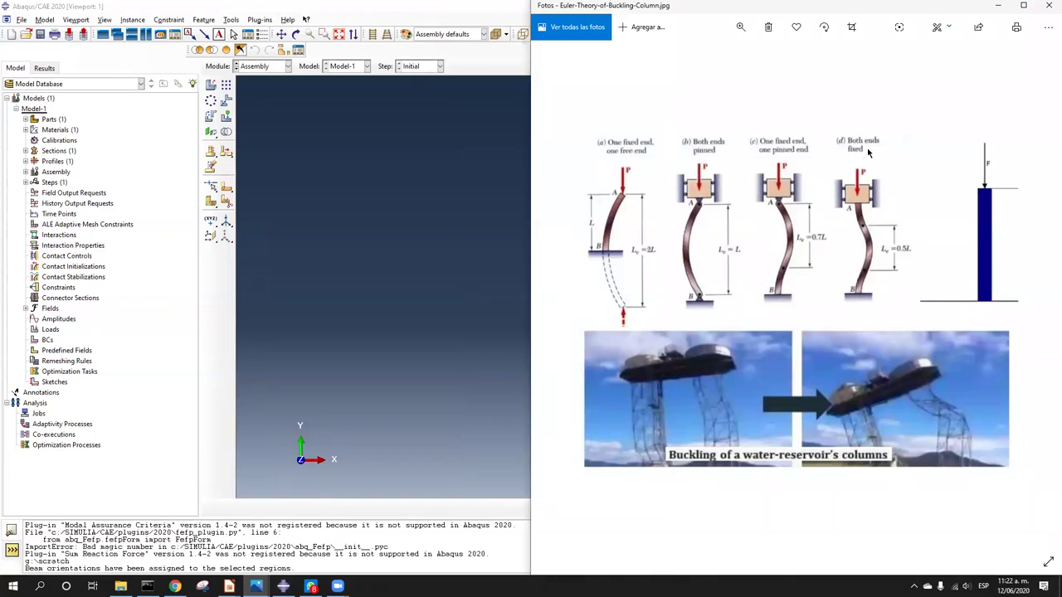
left_click(998, 5)
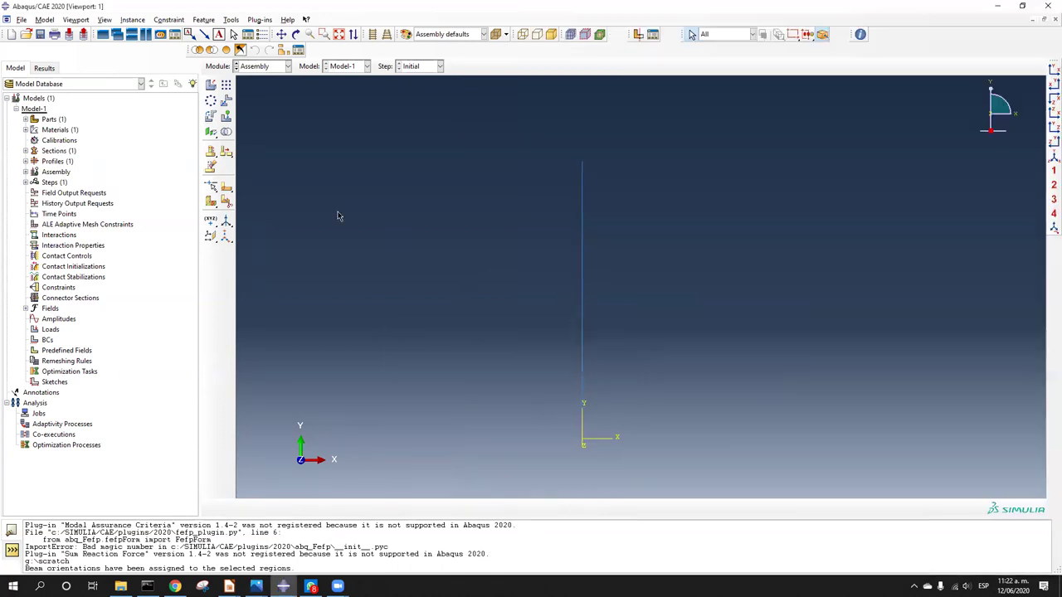
Step: Start a linear pattern with the column instance as the instance to copy
left_click(226, 84)
left_click(583, 284)
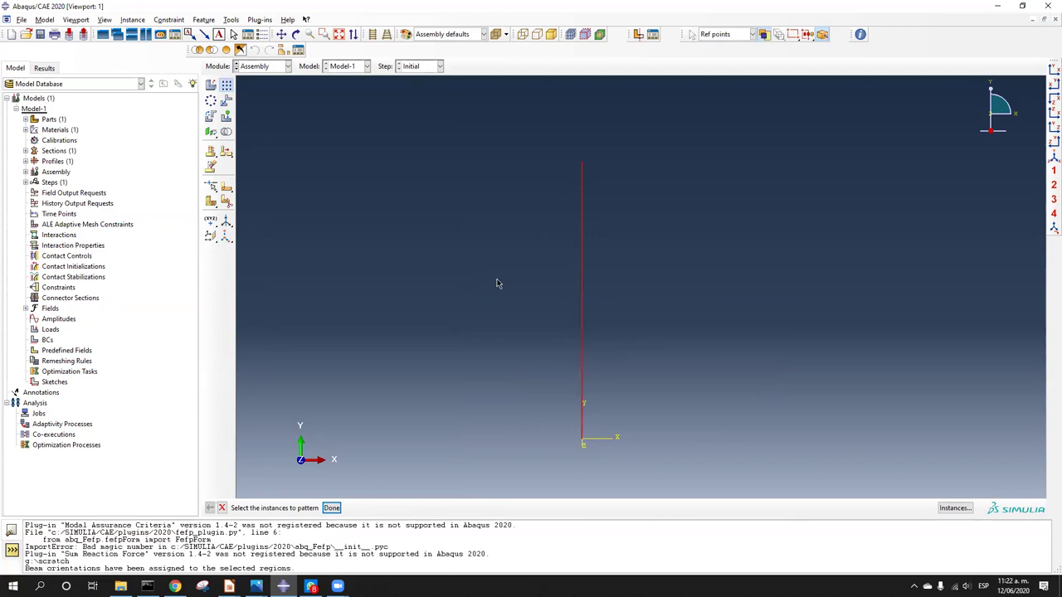
middle_click(489, 281)
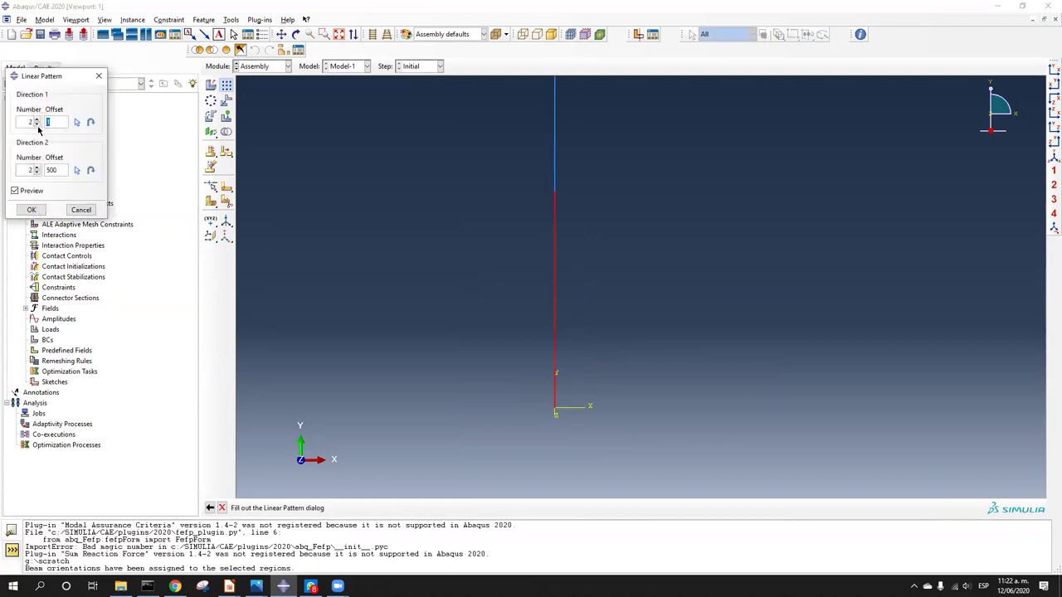
Step: Try patterning the column with 1 instance in direction 1 and 5 in direction 2 along a different reference line
left_click(36, 124)
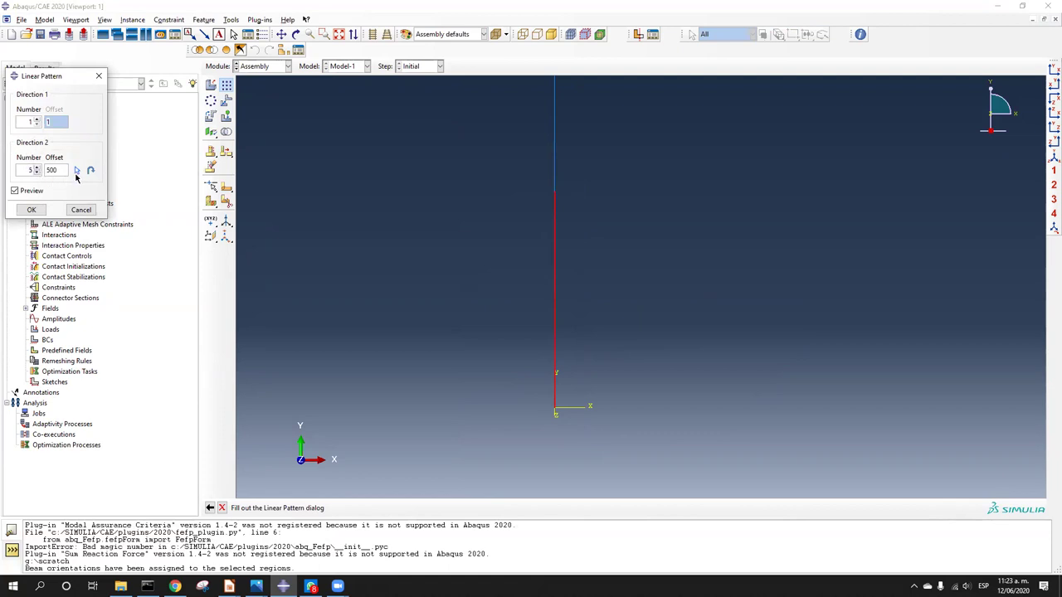
left_click(76, 170)
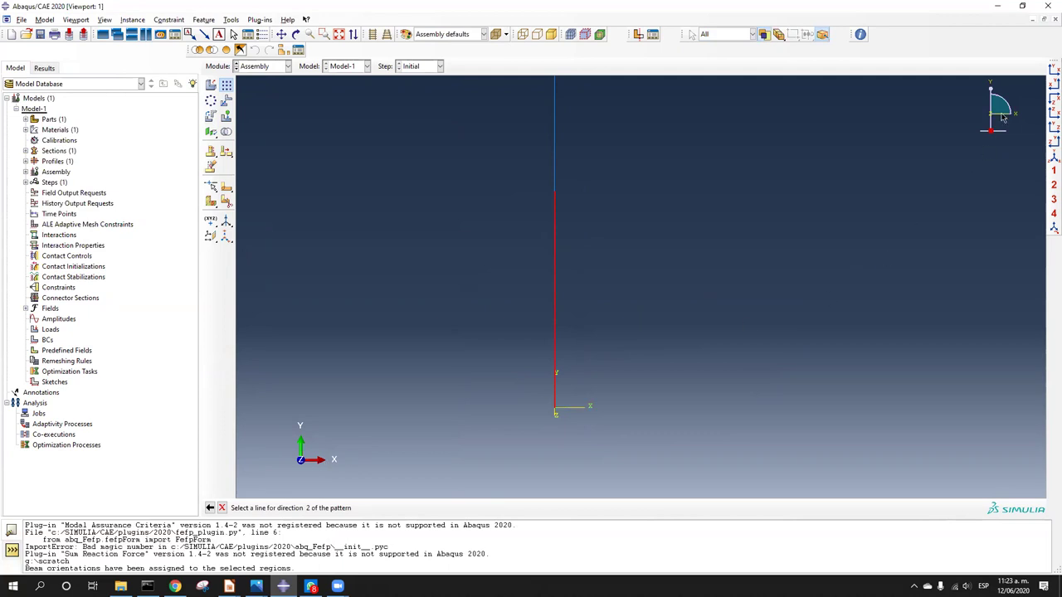
scroll(707, 315, "down", 1)
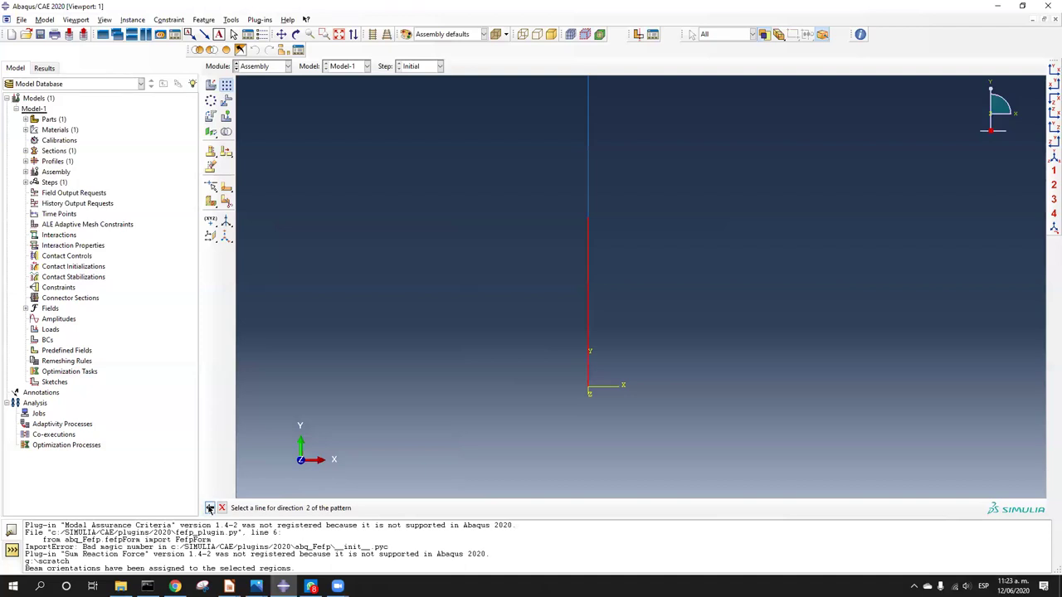
left_click(210, 507)
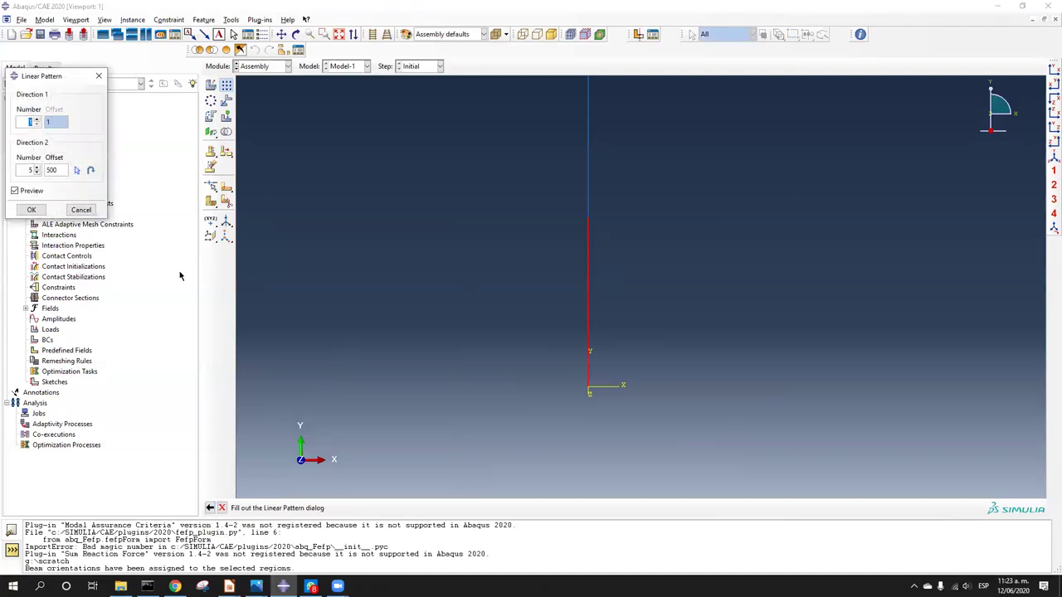
Step: Set the linear pattern to 5 instances in direction 1 with a 500 mm offset and 1 instance in direction 2
type("2")
left_click(37, 172)
left_click(37, 172)
left_click(37, 173)
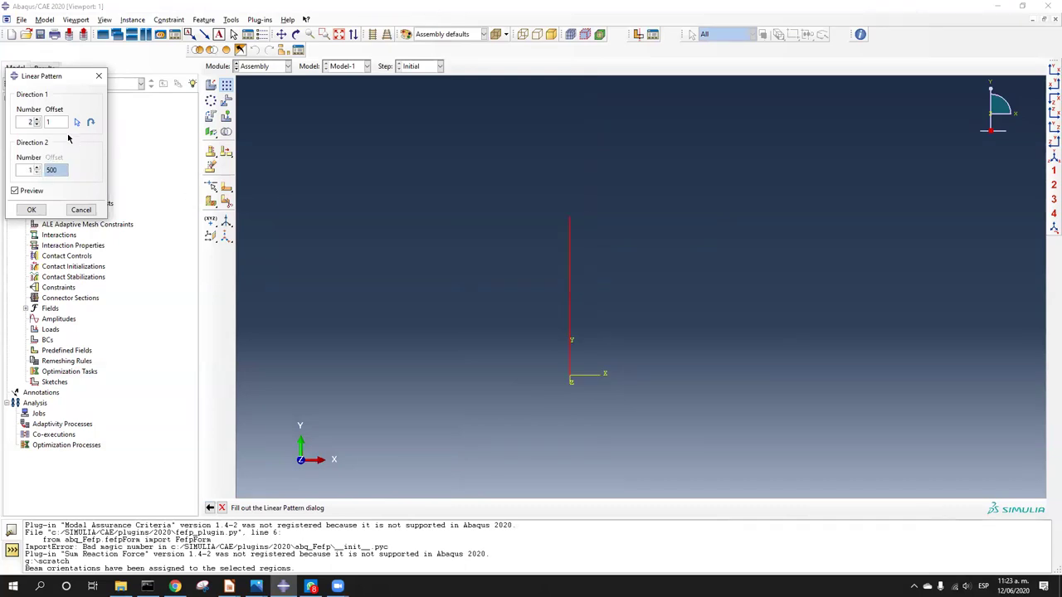
left_click(38, 120)
left_click(37, 120)
left_click(38, 120)
mouse_move(581, 322)
left_mouse_down("ctrl+alt")
mouse_move(545, 331)
mouse_move(567, 312)
left_mouse_up("ctrl+alt")
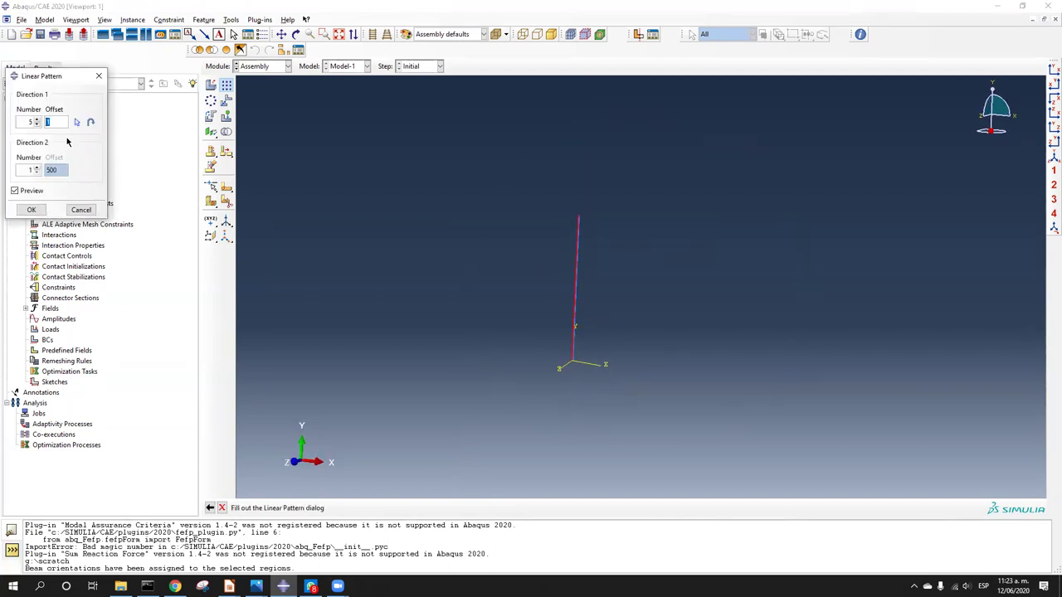
type("500")
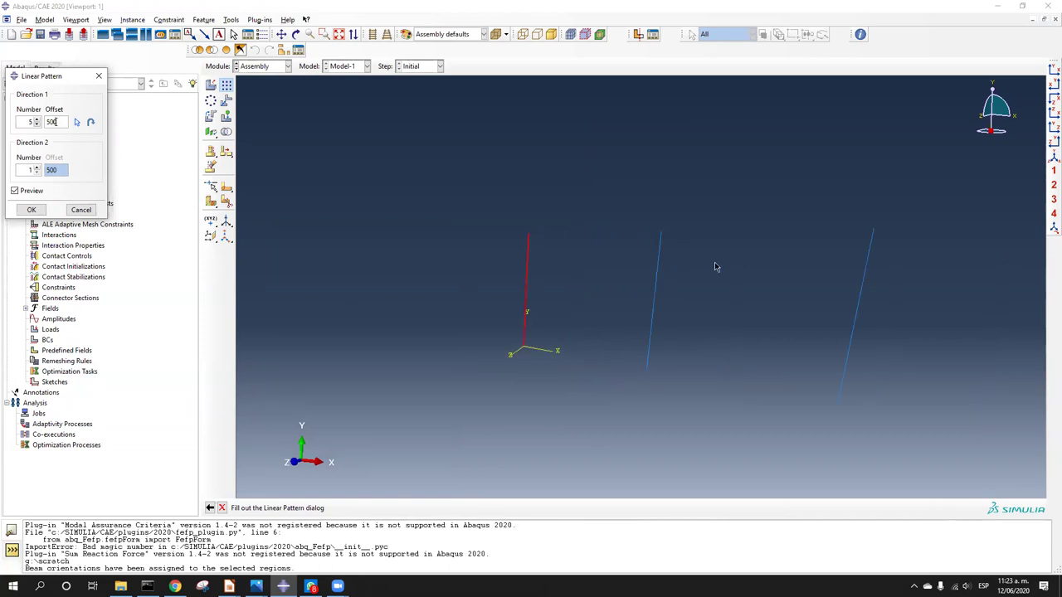
left_click(1050, 71)
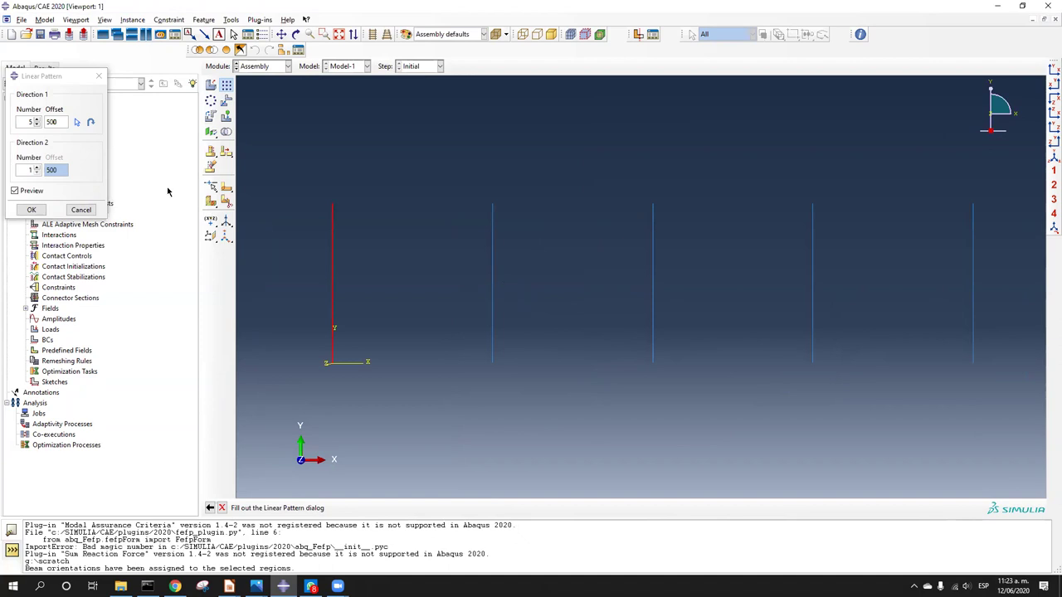
Step: Reduce direction 1 to 4 instances, check the end-condition cases in Photos, and create the column pattern
left_click(36, 125)
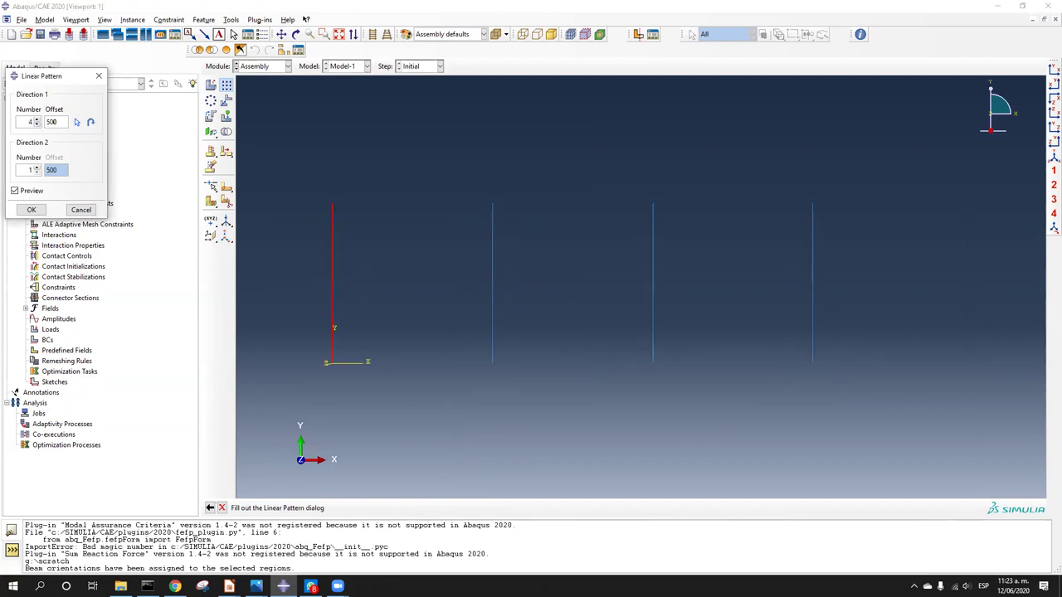
mouse_move(283, 586)
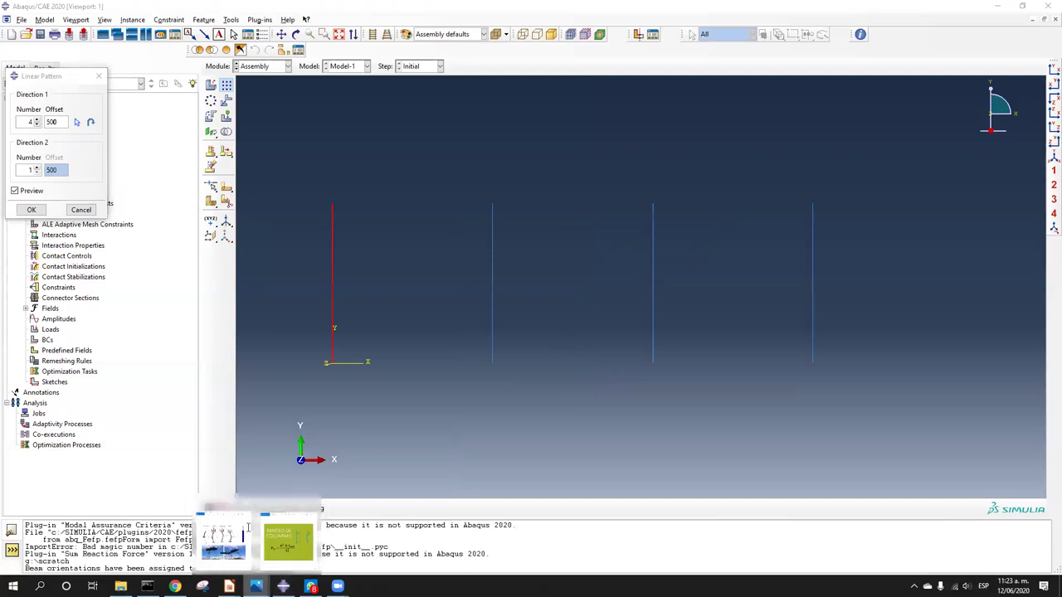
left_click(224, 541)
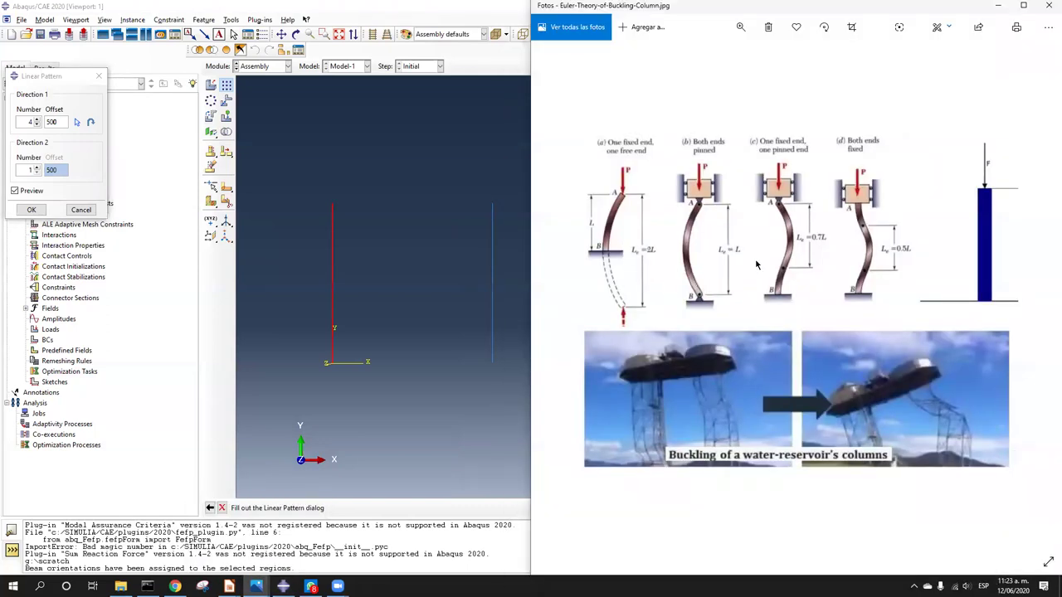
left_click(1003, 7)
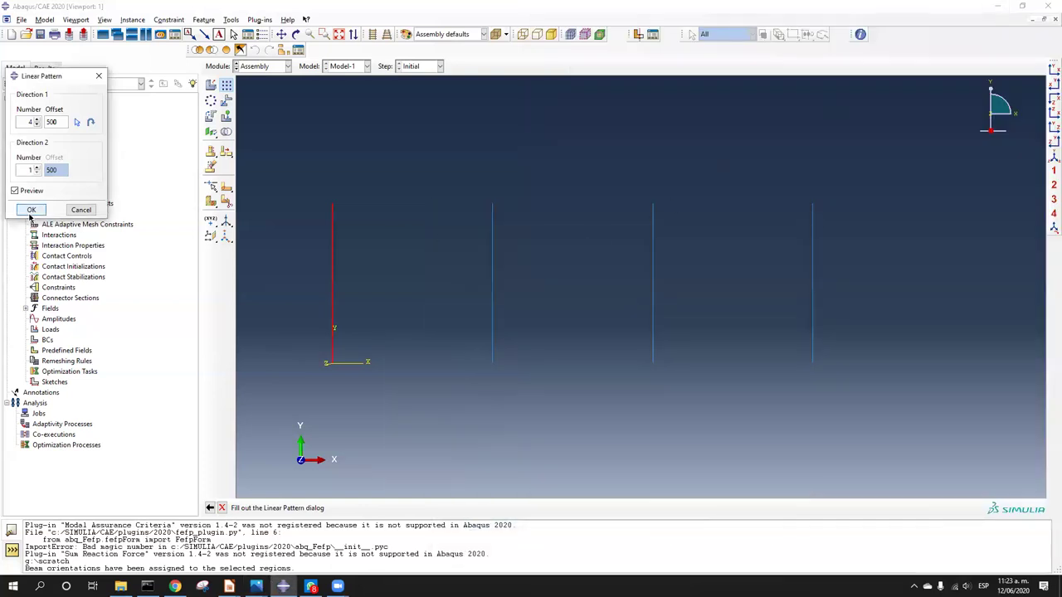
left_click(31, 210)
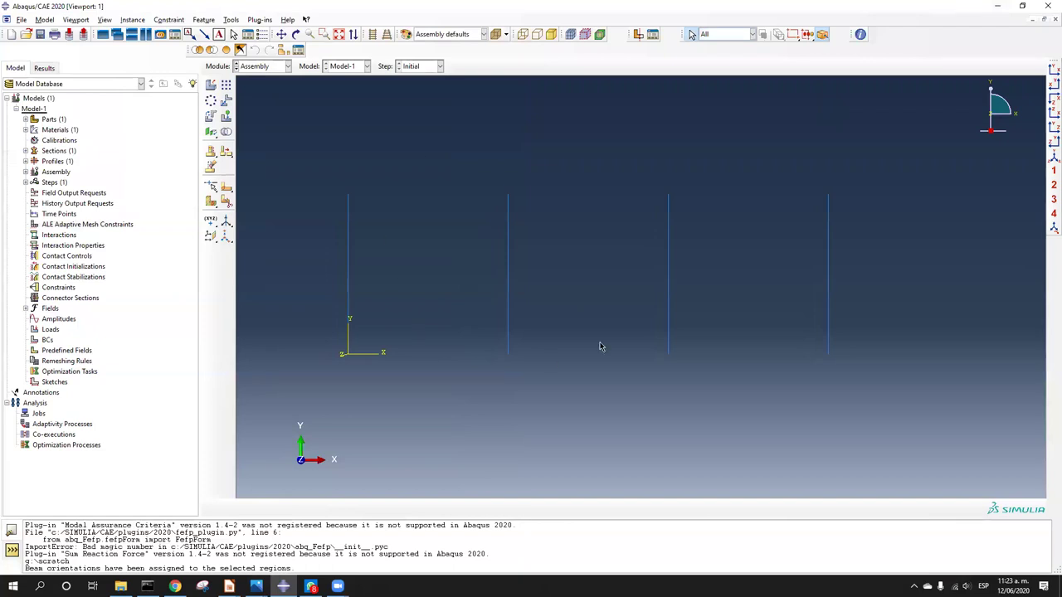
Step: Switch to the Step module and rename Model-1 as Static
left_click(237, 69)
left_click(209, 88)
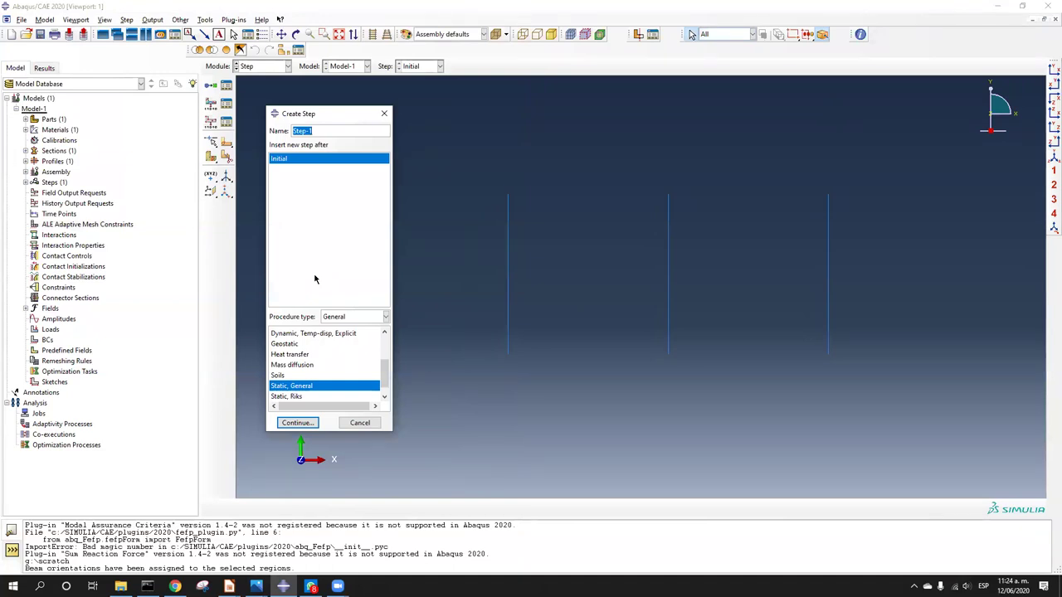
left_click(357, 424)
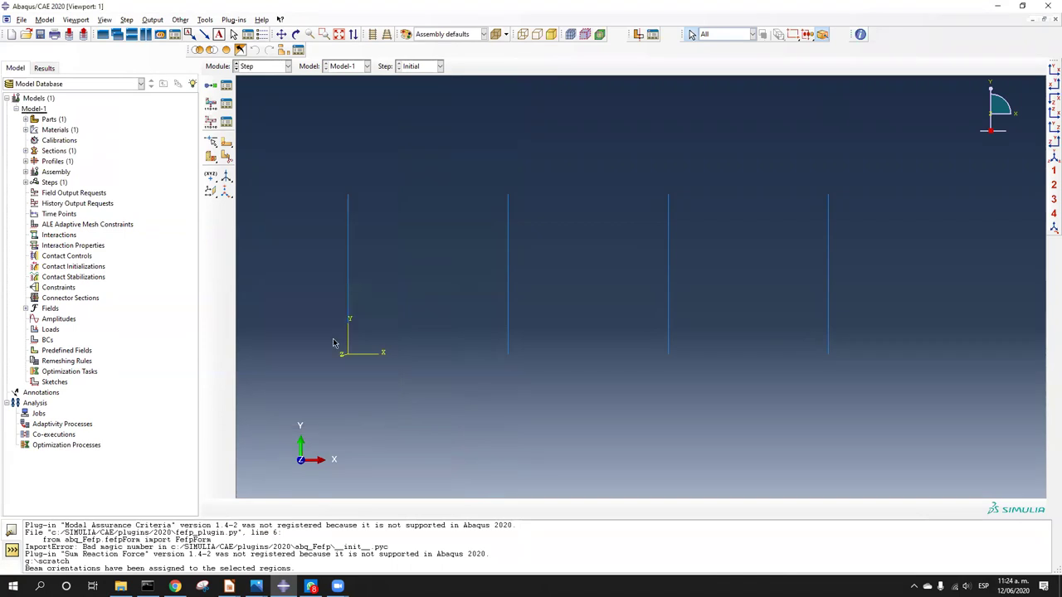
right_click(43, 110)
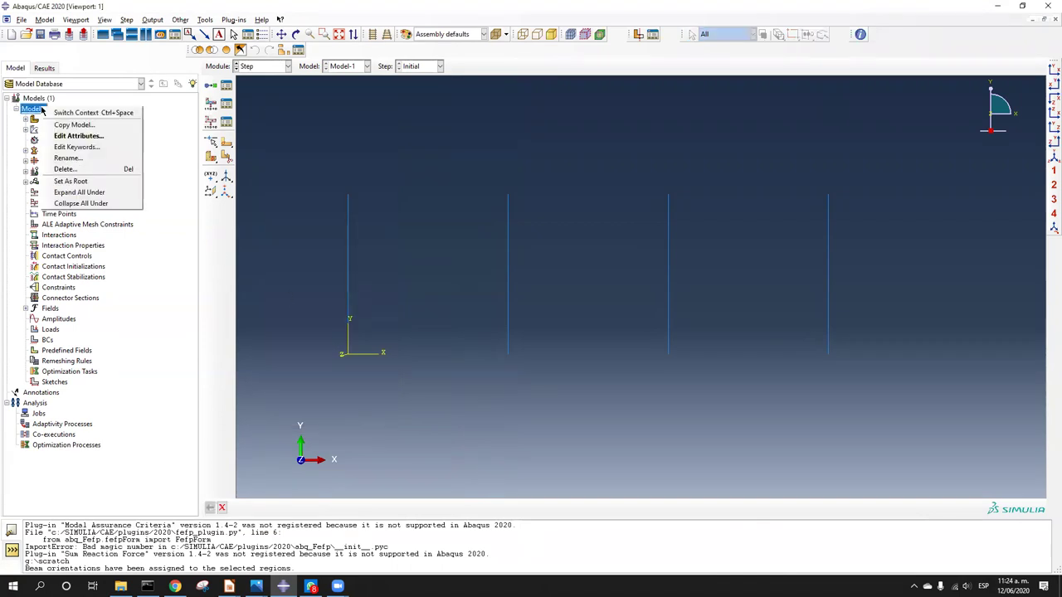
left_click(68, 157)
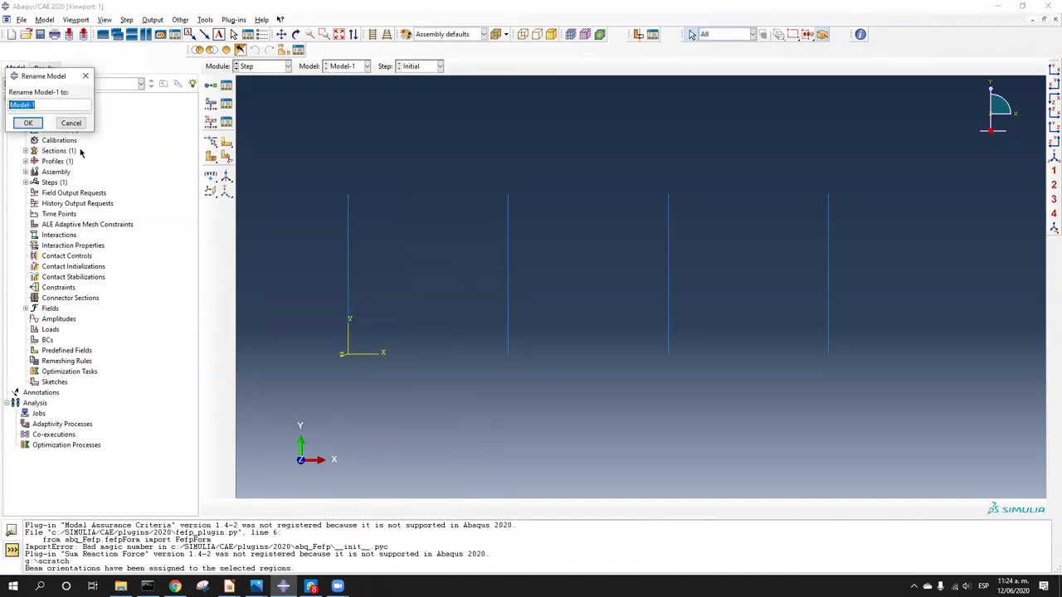
left_click_drag(63, 81, 334, 186)
type("S")
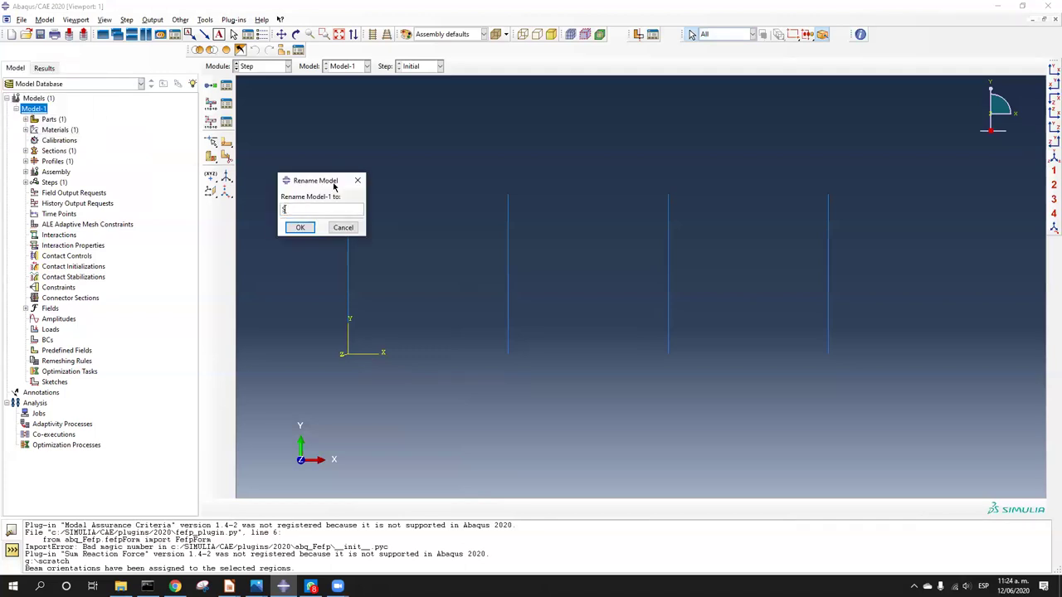
type("tatic")
left_click(300, 227)
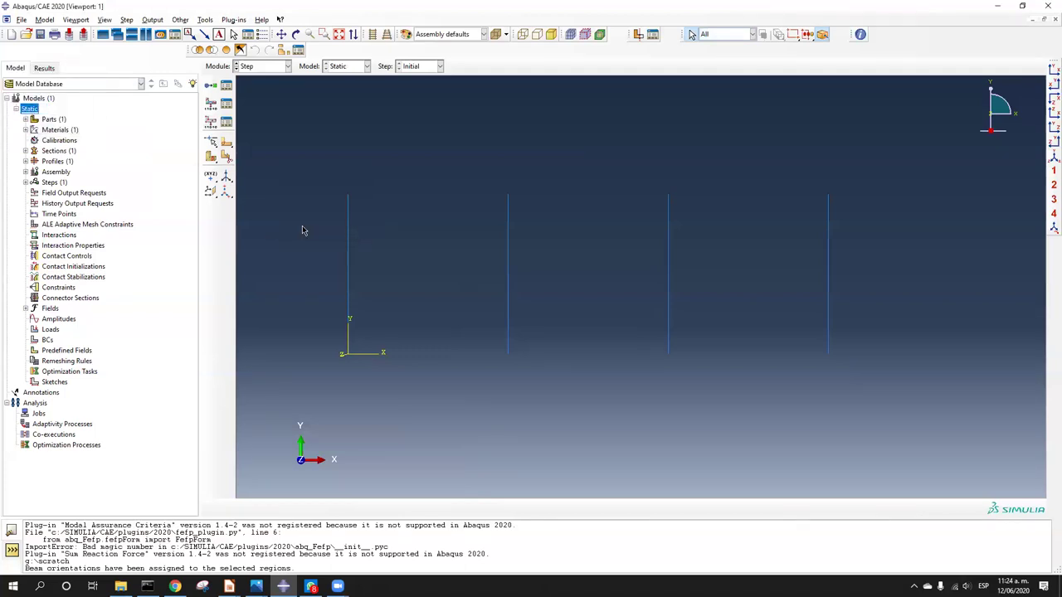
Step: Create a Static, General step after Initial with the description Pandeo and Nlgeom turned on
left_click(211, 86)
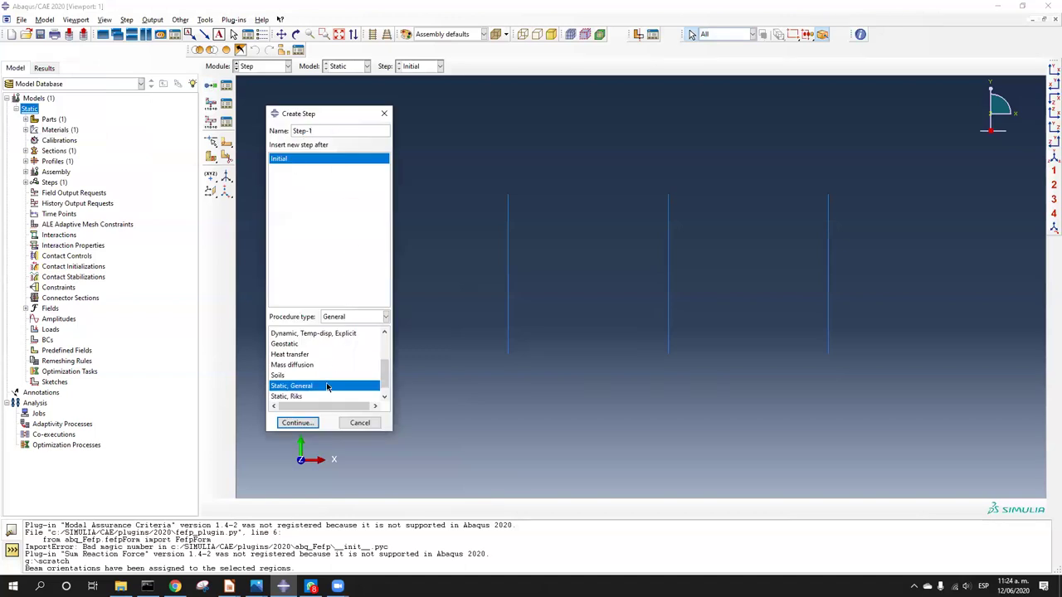
left_click(300, 423)
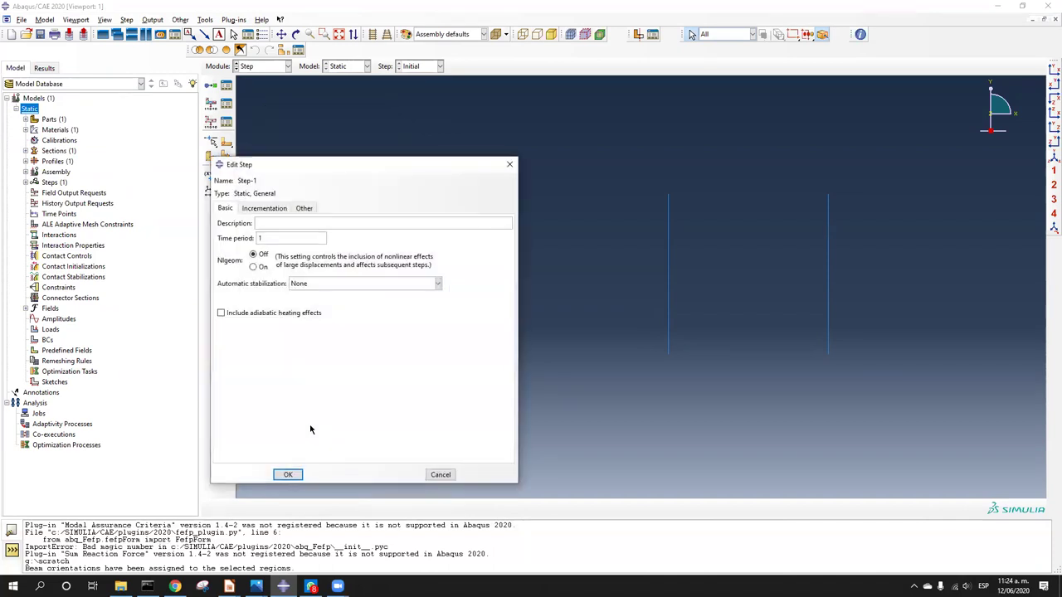
left_click(287, 226)
type("Pandeo")
left_click(254, 267)
left_click(286, 475)
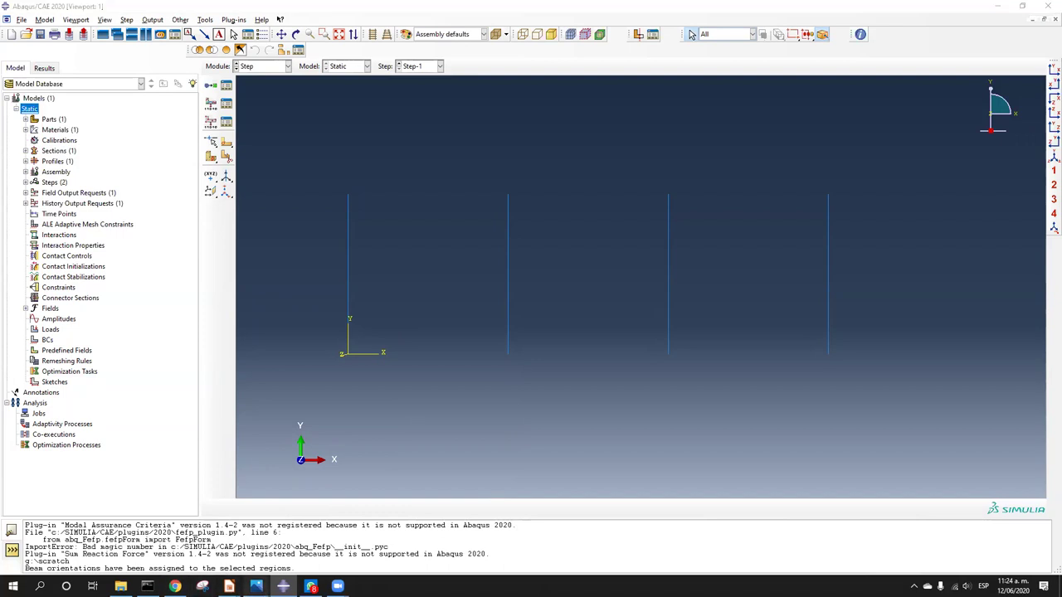
Step: Switch to Photos to re-examine the Euler column end conditions and return to Abaqus/CAE
mouse_move(257, 585)
left_click(223, 539)
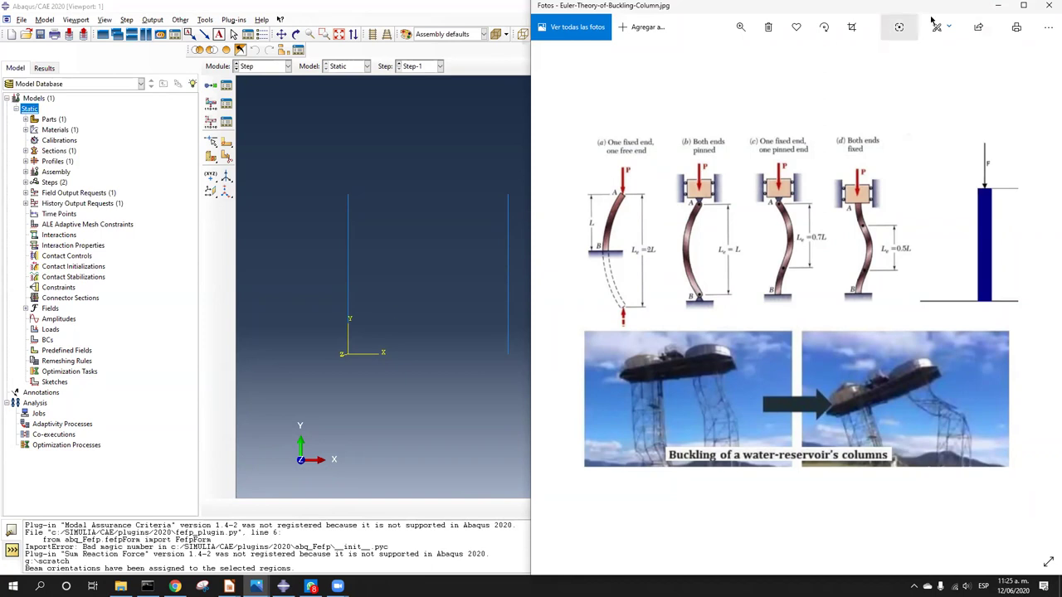
left_click(995, 7)
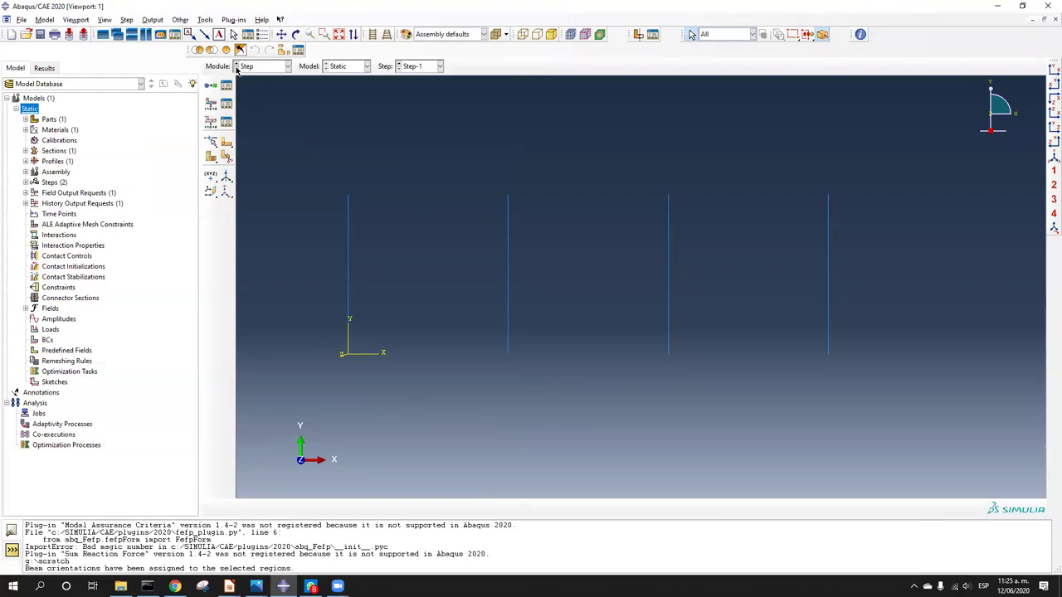
Step: Switch to LibreOffice Impress to review the geometric nonlinearities slide in BUCK-L02-FeFormulation.pptx
scroll(446, 302, "up", 2)
scroll(446, 302, "down", 1)
mouse_move(175, 587)
mouse_move(228, 587)
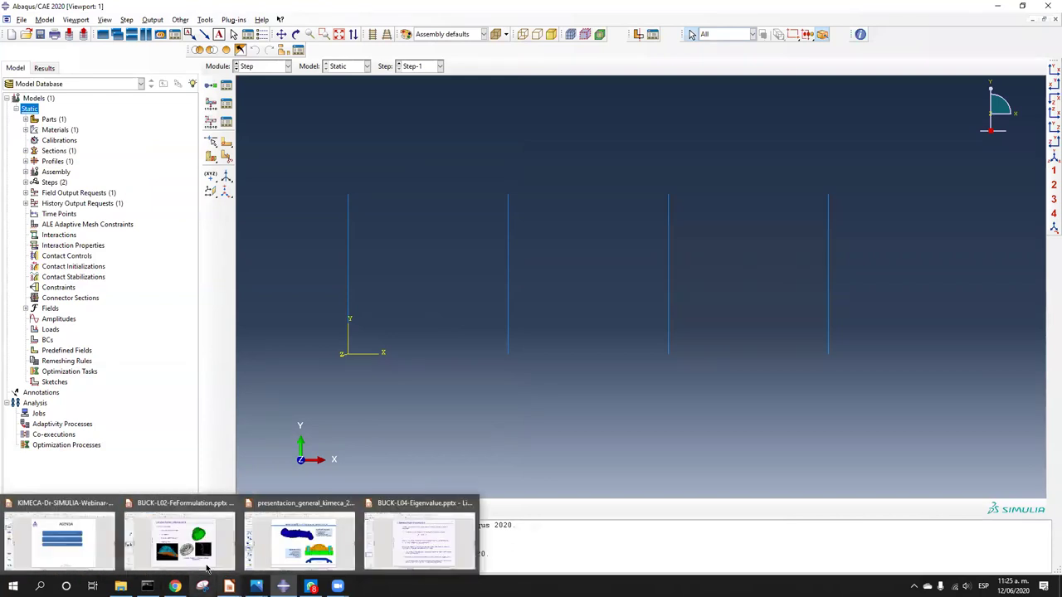
left_click(180, 539)
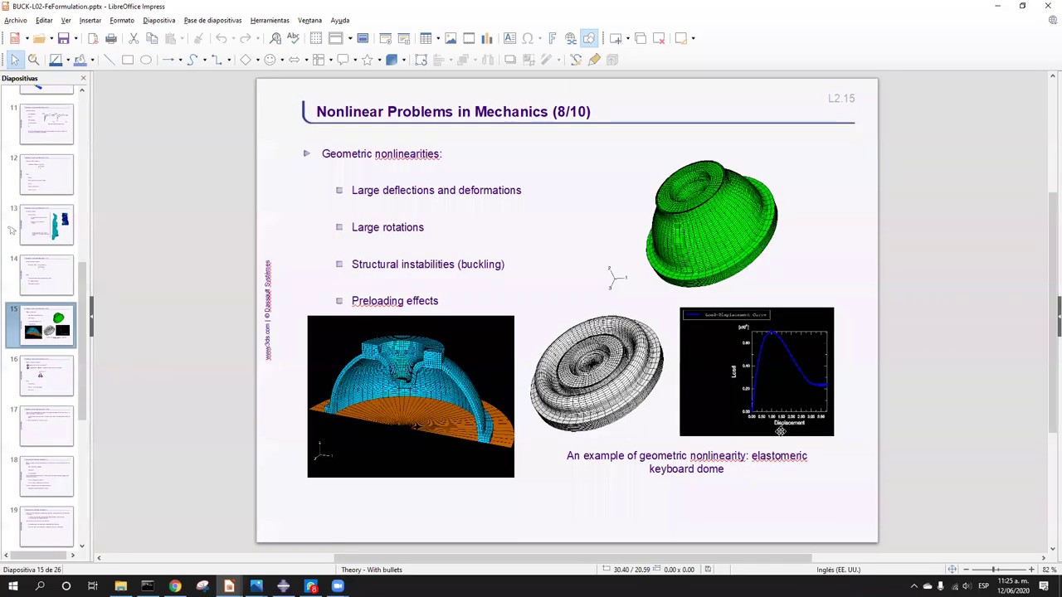
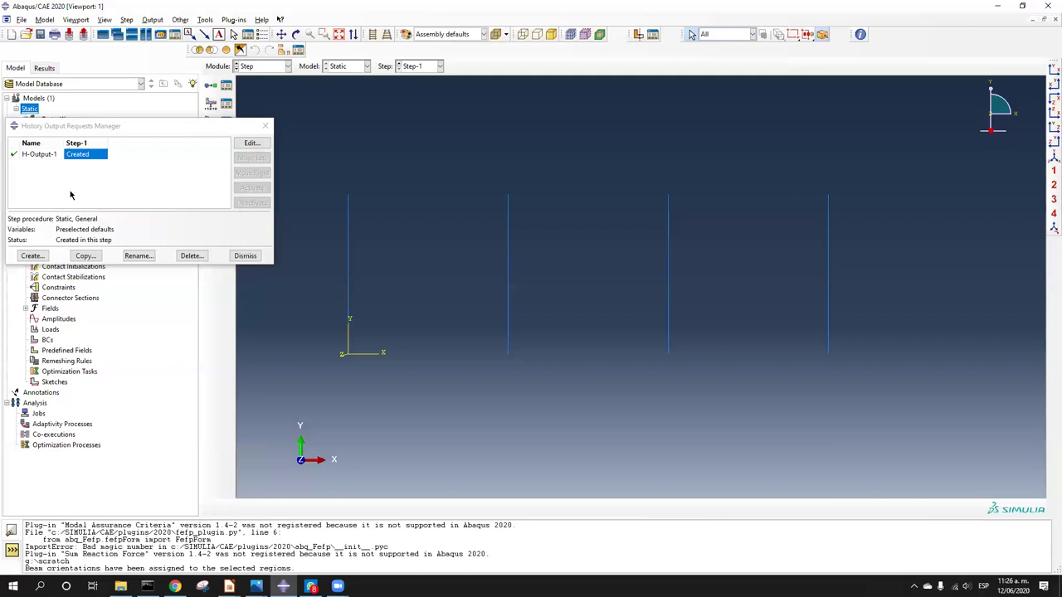
Step: Start a history output request named Force-C in Step-1 with its domain set to Set
left_click(31, 255)
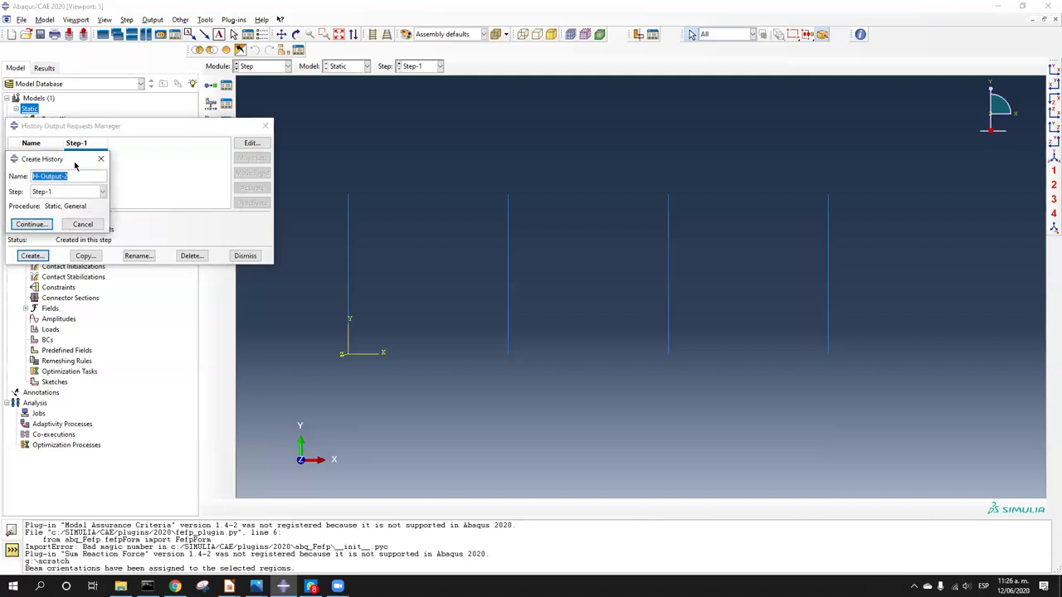
left_click_drag(81, 162, 271, 166)
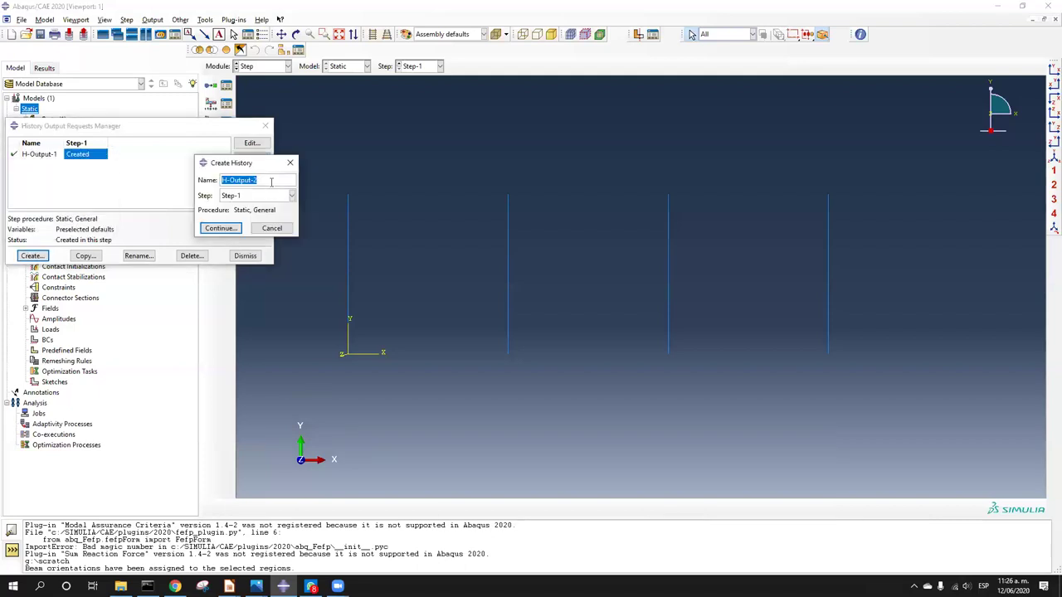
type("Force-C")
left_click(242, 199)
left_click(240, 208)
left_click(220, 228)
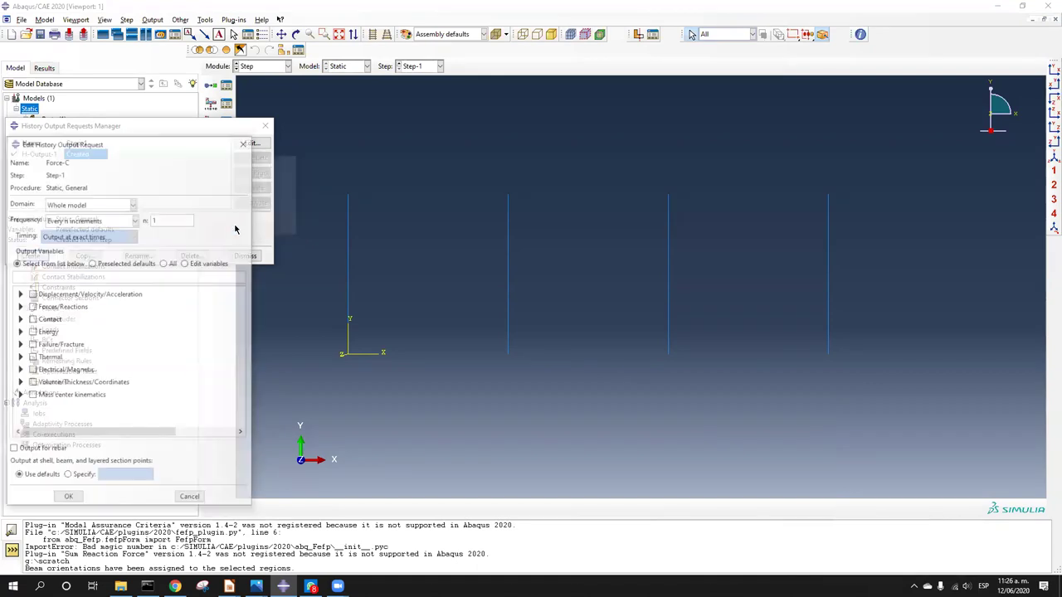
left_click(122, 205)
left_click(109, 228)
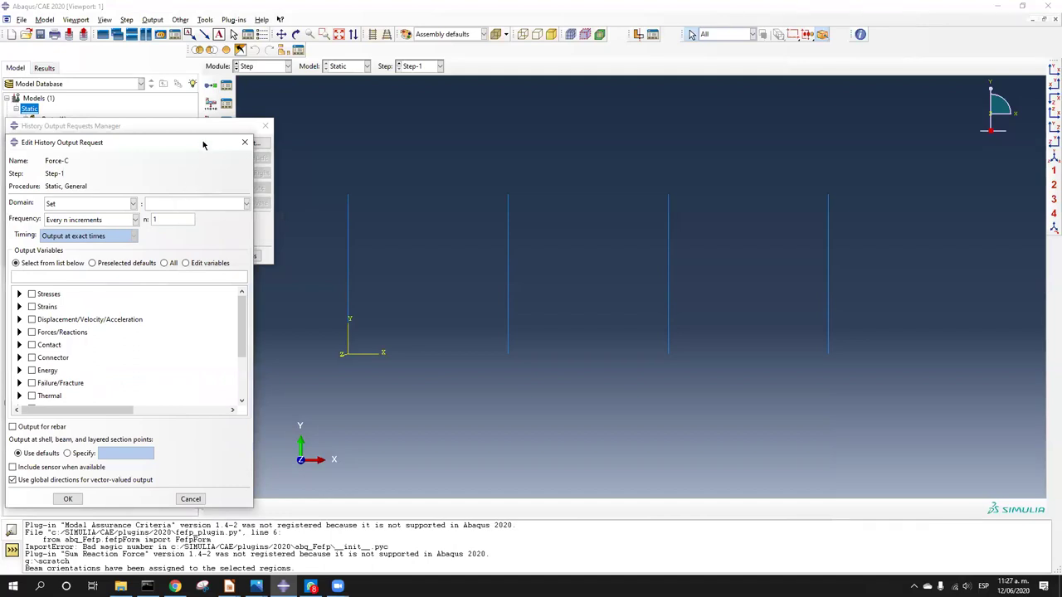
Step: Create an assembly geometry set named Set-inf-C from the lower end vertex of the third column
left_click_drag(203, 144, 607, 110)
left_click_drag(91, 126, 229, 95)
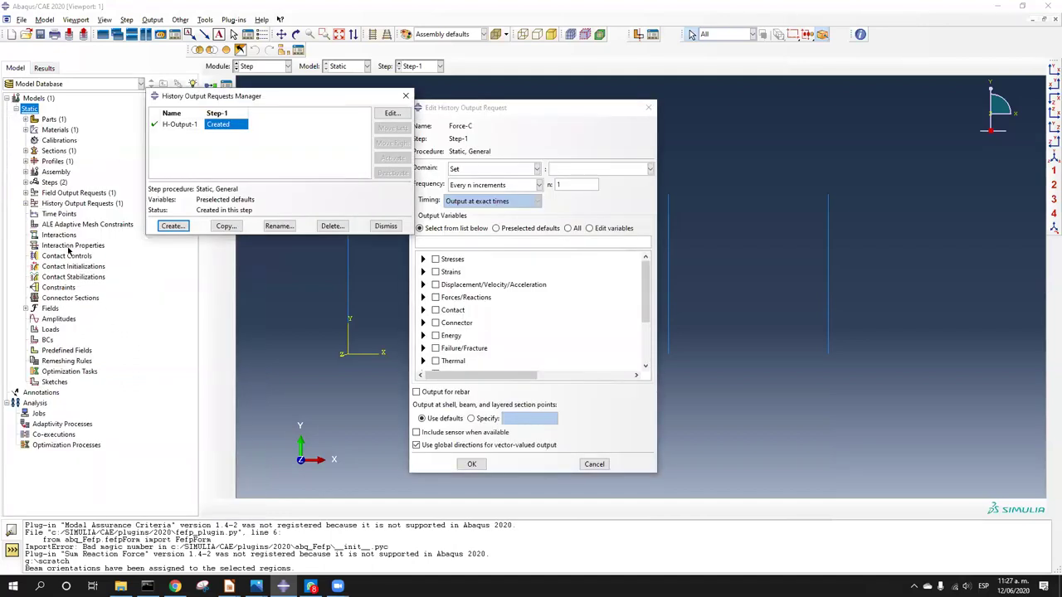
left_click(26, 172)
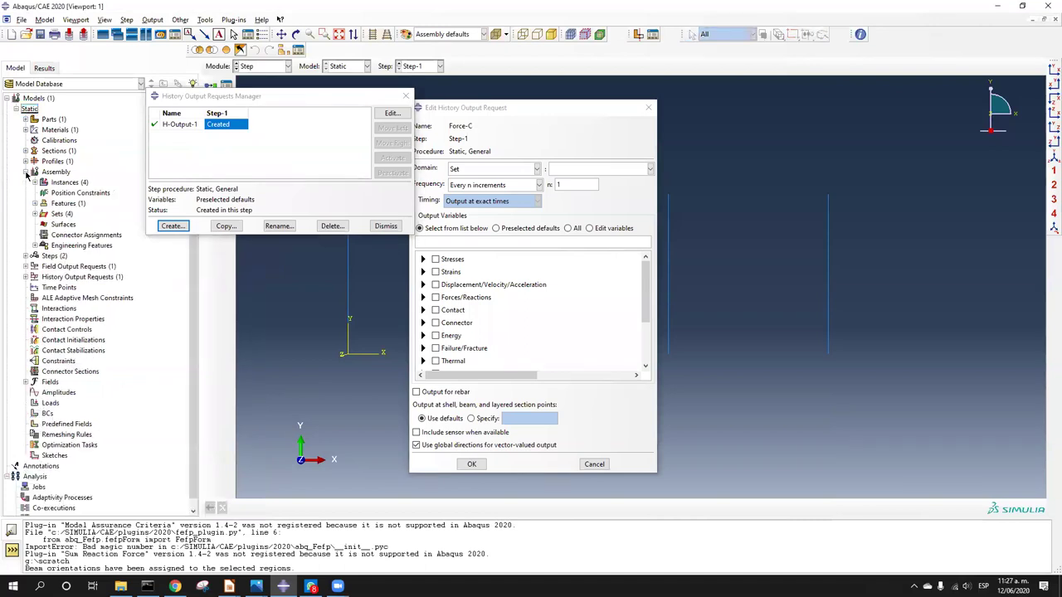
left_click(35, 214)
double_click(59, 213)
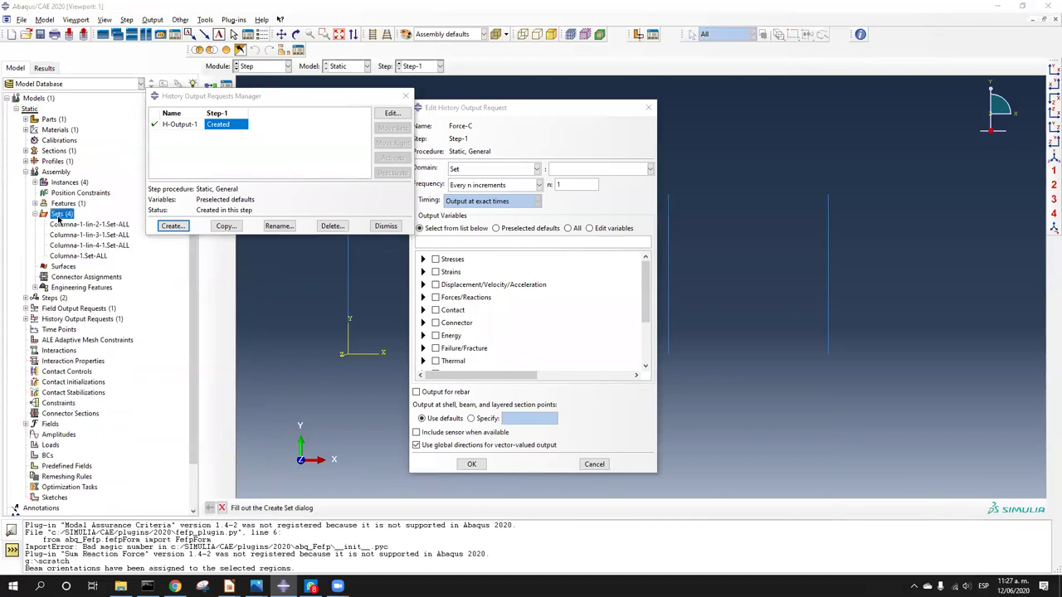
left_click(69, 163)
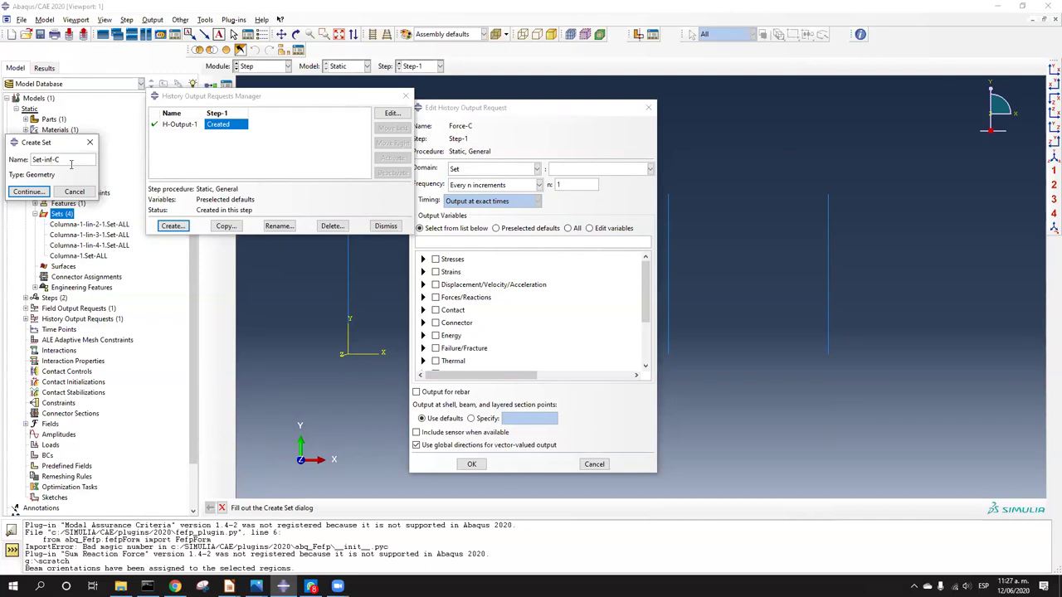
left_click(28, 191)
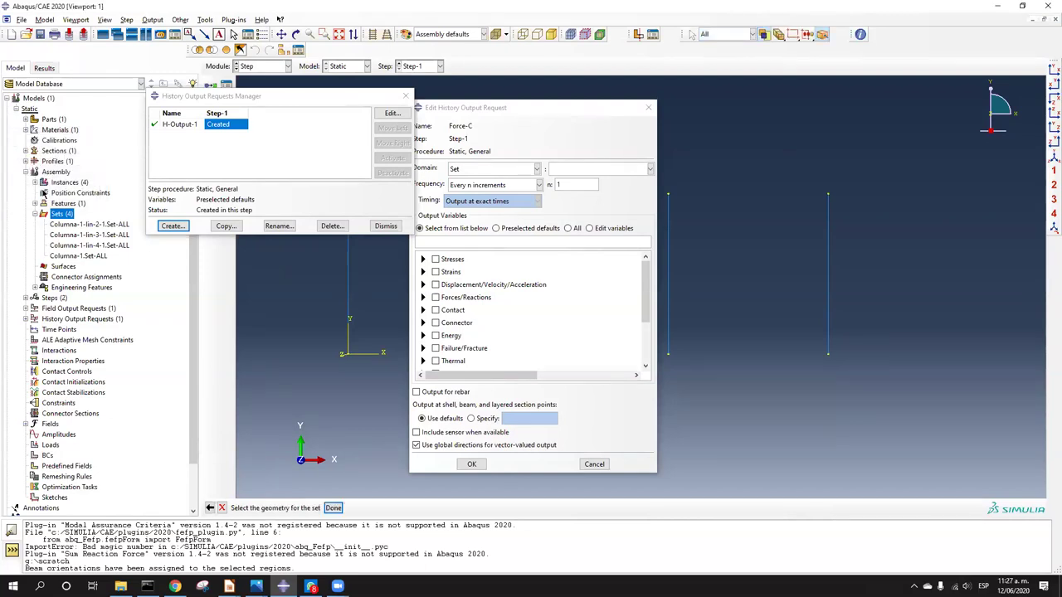
left_click_drag(528, 113, 118, 96)
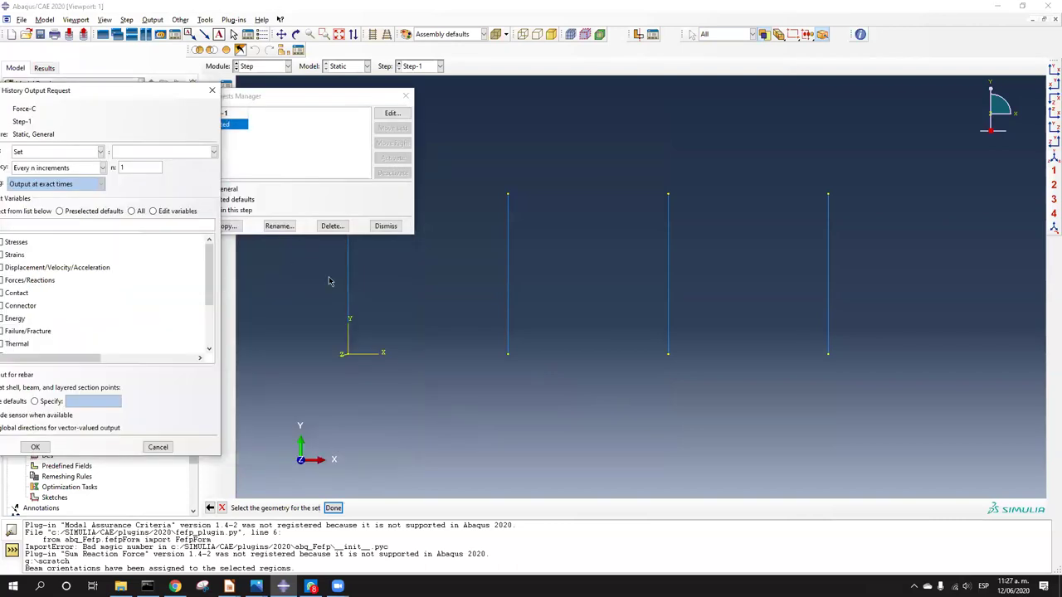
left_click(669, 357)
left_click(669, 356)
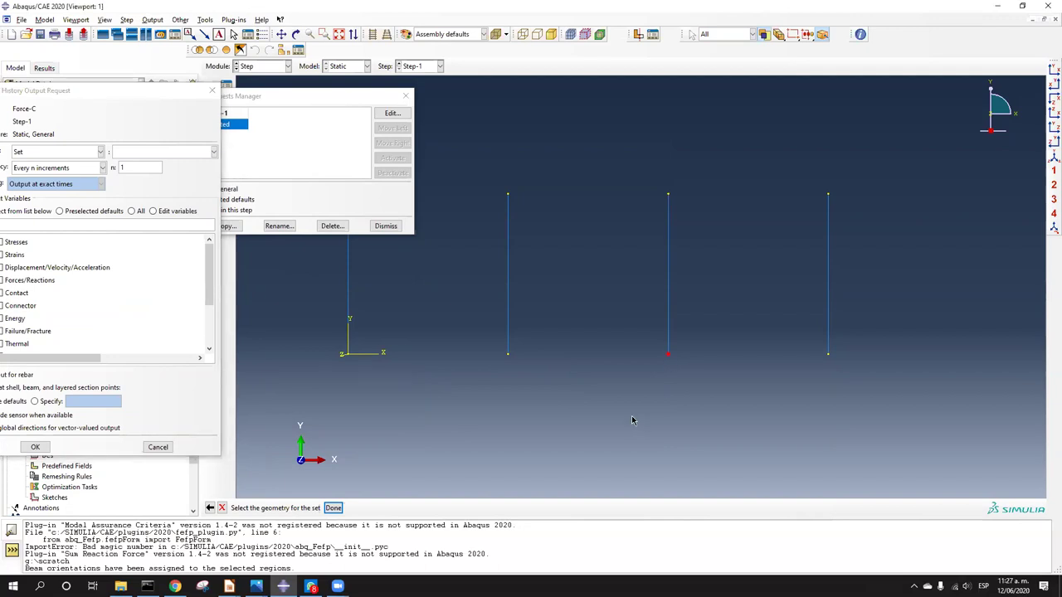
left_click(333, 508)
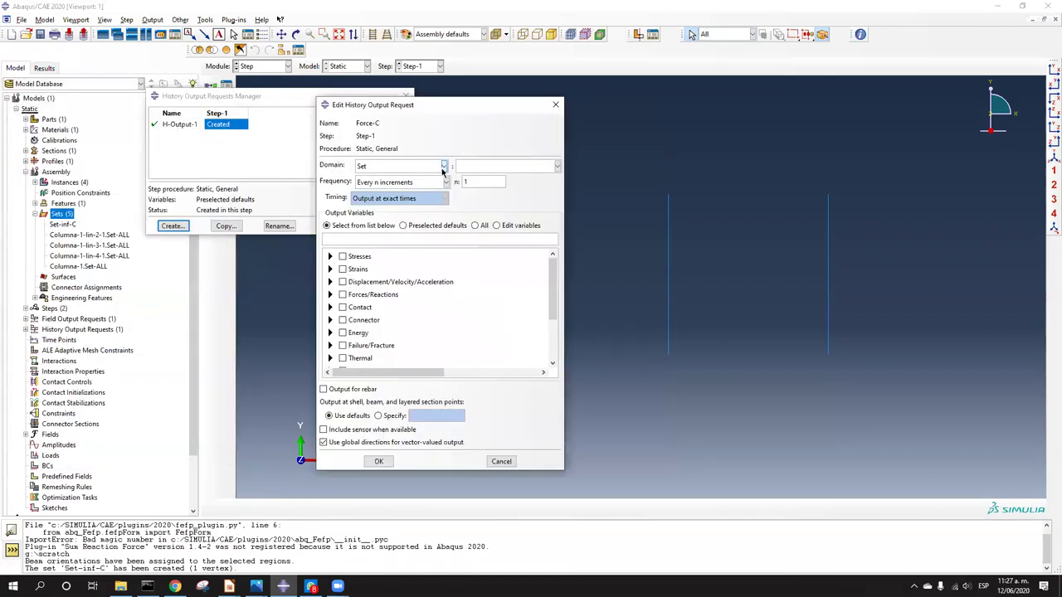
Step: Apply the Force-C history output request to set Set-inf-C and request only the reaction force RF2
left_click(465, 172)
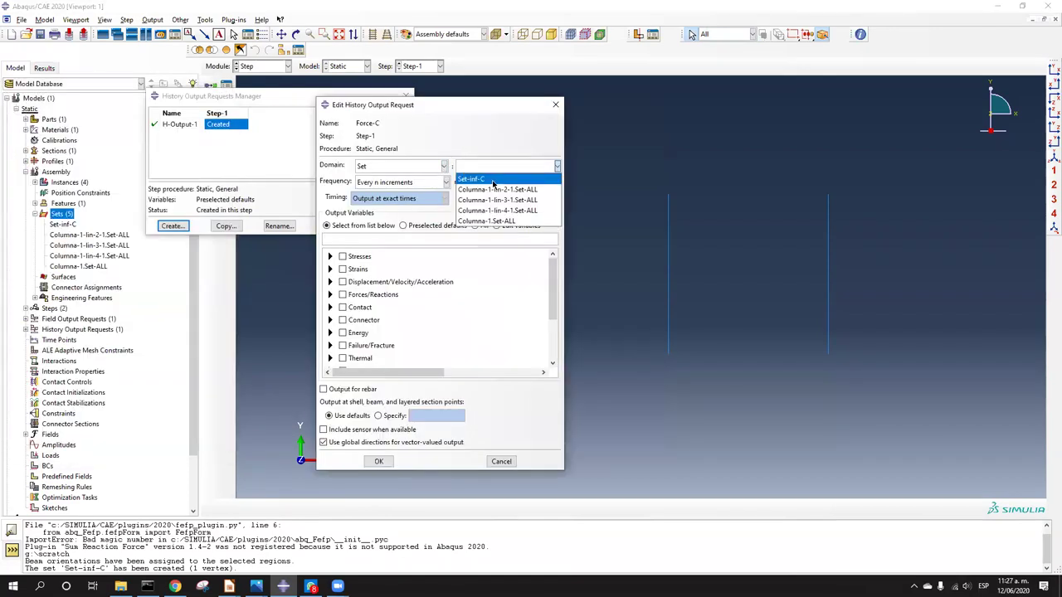
left_click(494, 180)
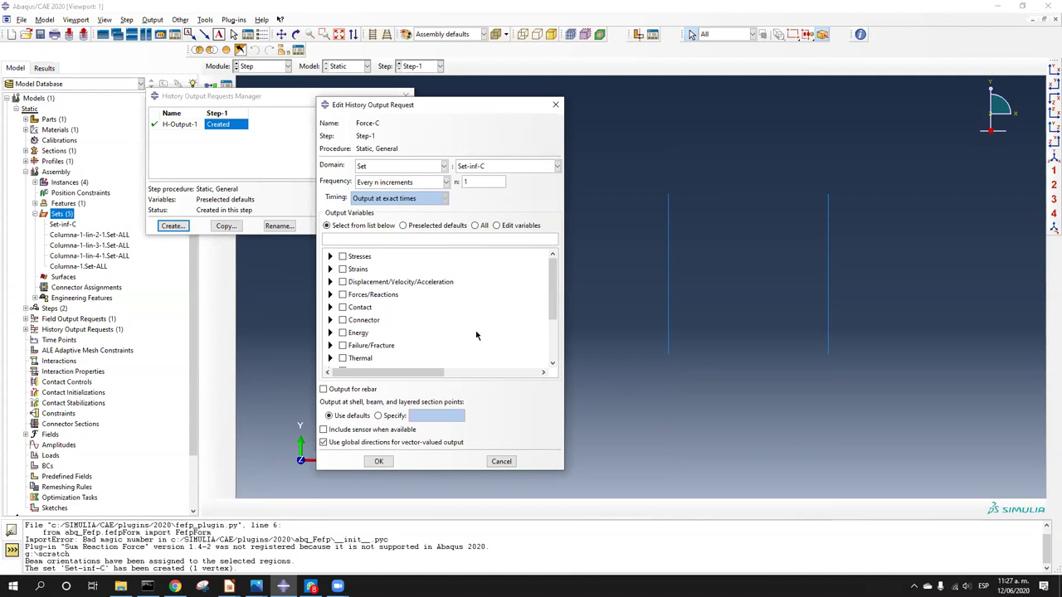
left_click(331, 296)
left_click(342, 305)
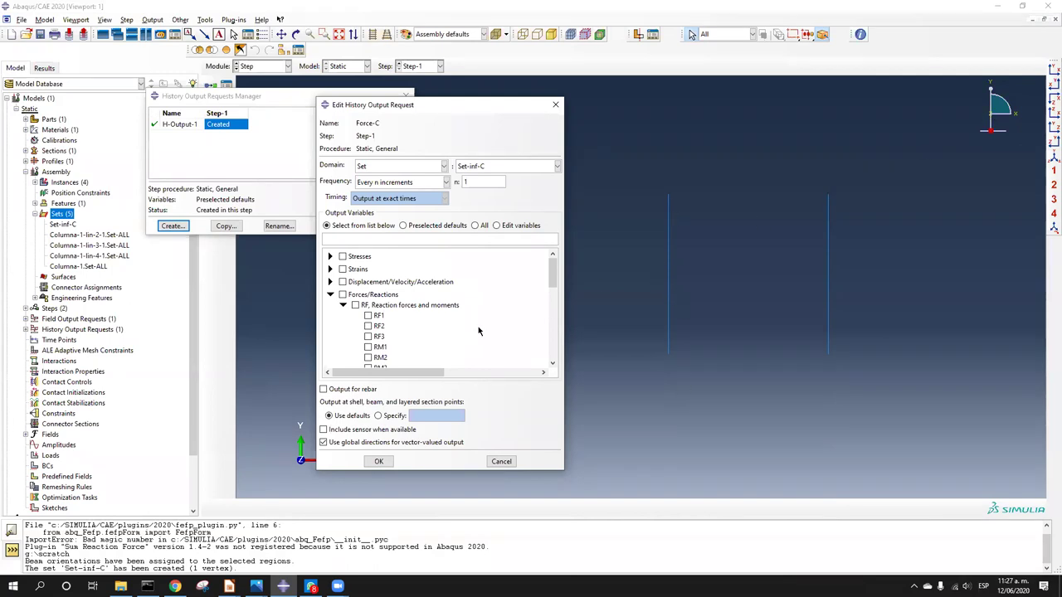
left_click(377, 328)
left_click(379, 461)
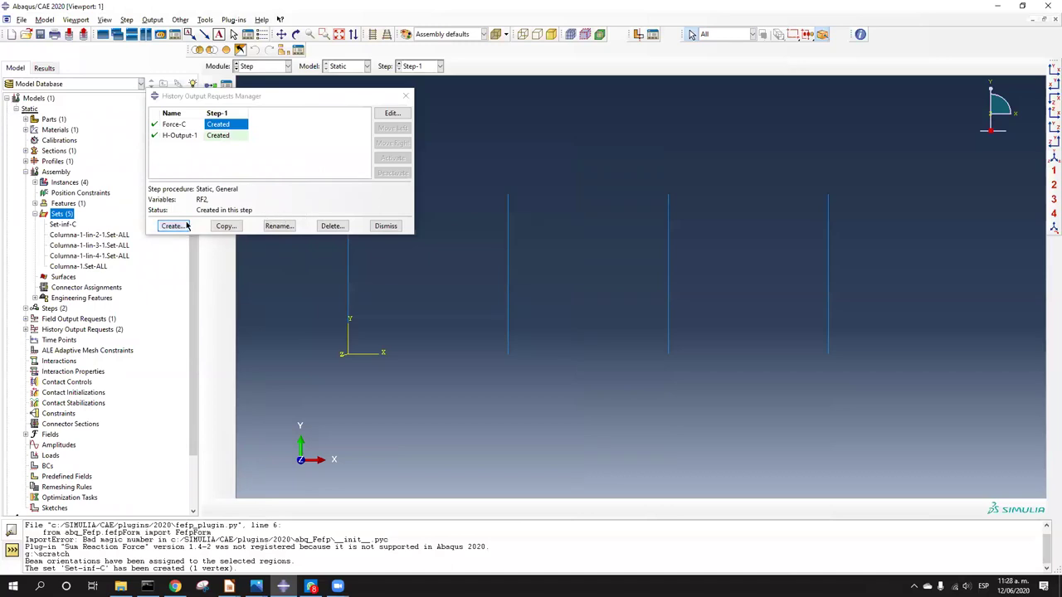
Step: Create an assembly geometry set named Set-Sup-C from the upper end vertex of the third column, and highlight both end sets to check them
left_click(186, 226)
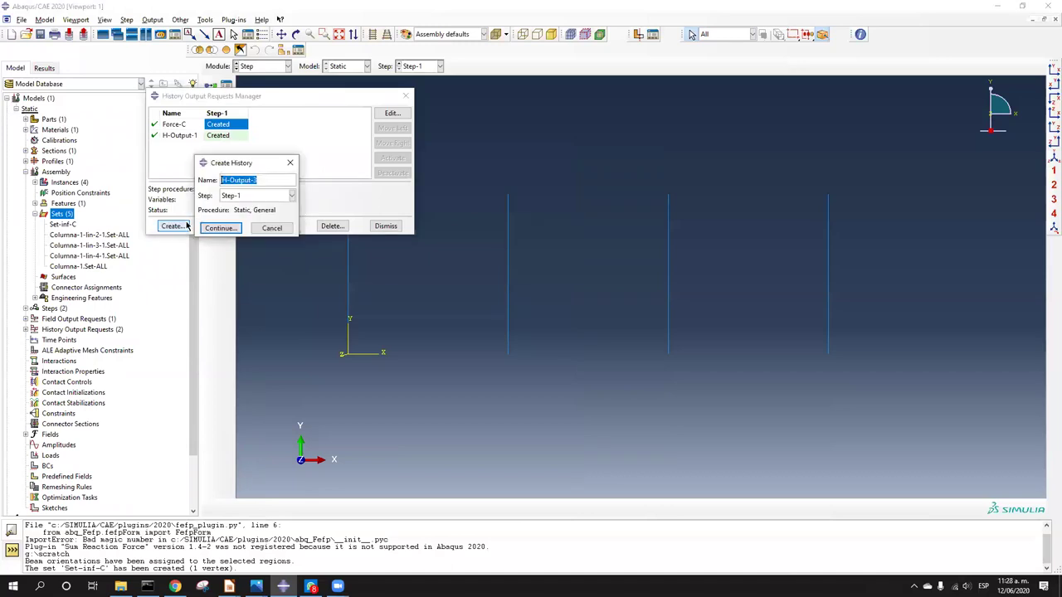
double_click(68, 214)
left_click(61, 160)
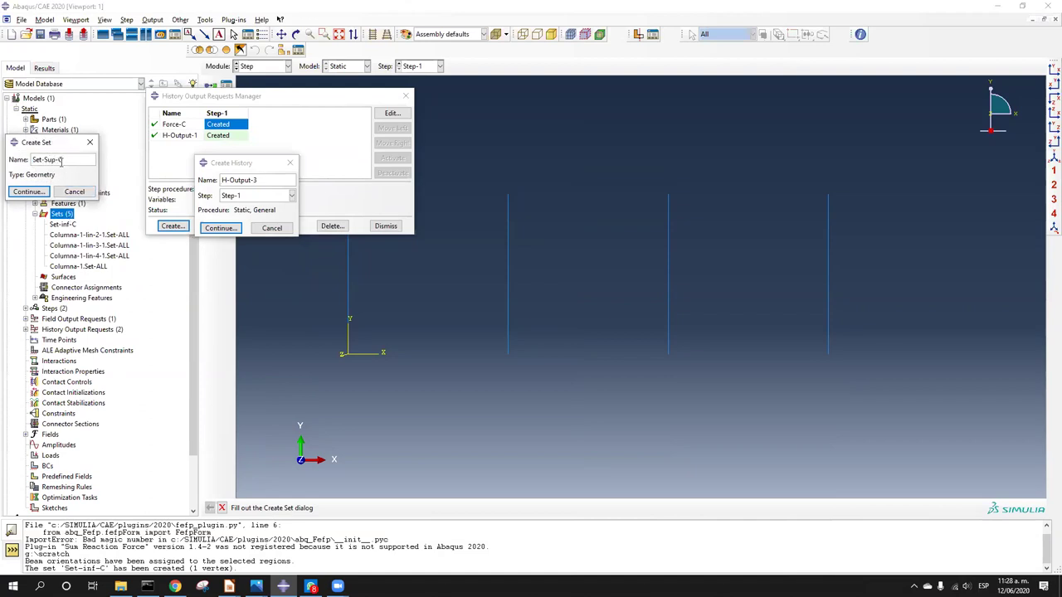
type("Sup-C")
left_click(33, 192)
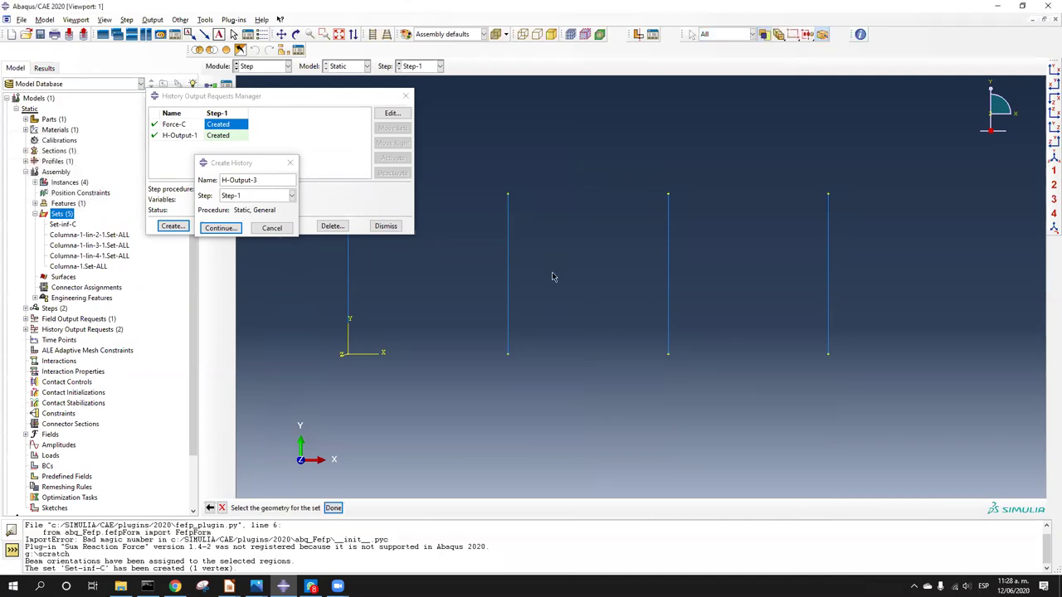
left_click(668, 196)
left_click(334, 508)
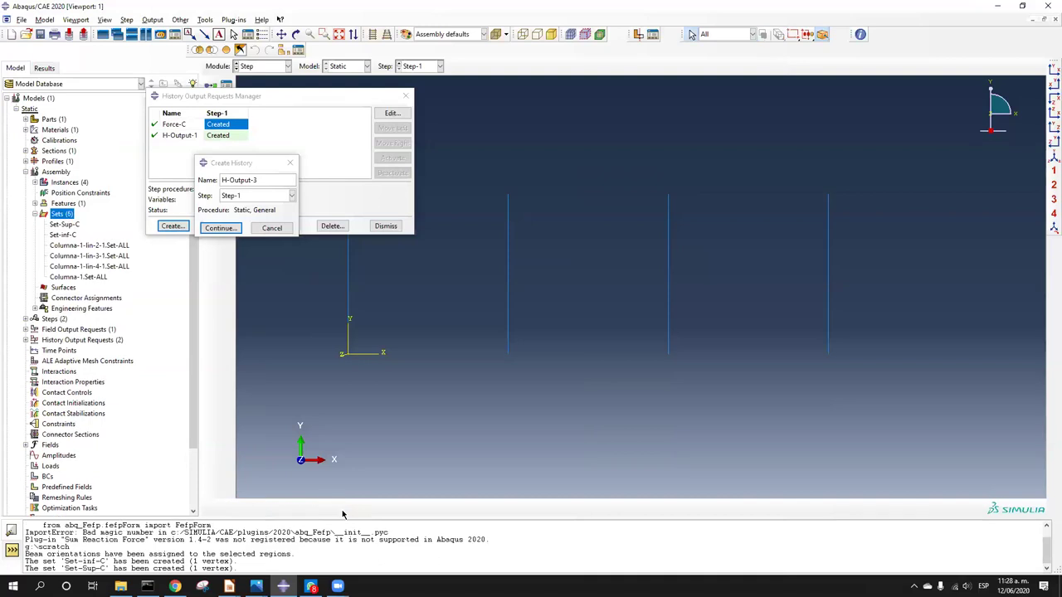
left_click(70, 226)
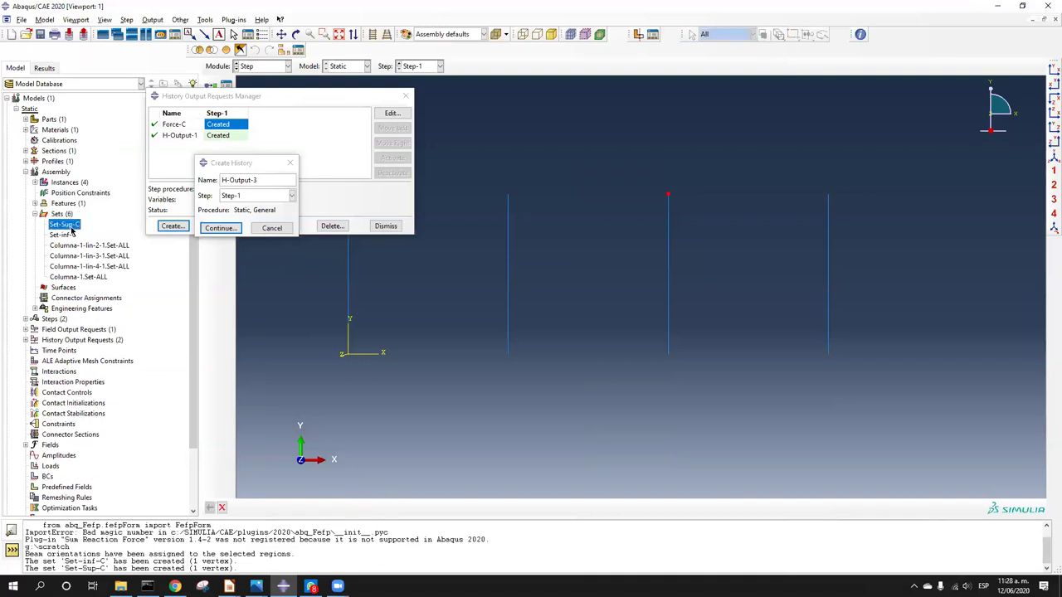
left_click(67, 235)
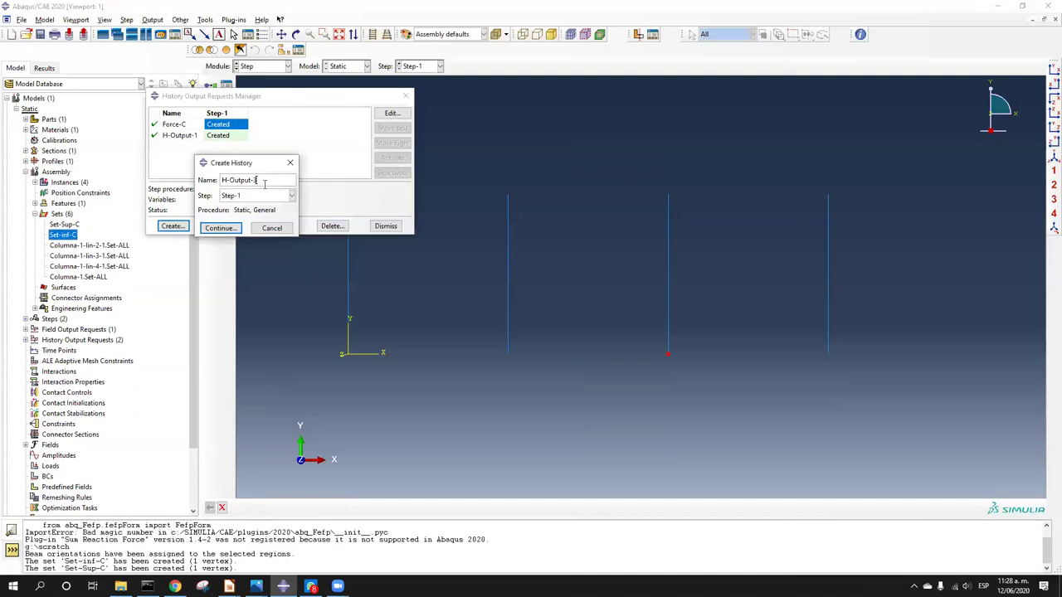
Step: Start a history output request named Desp-Sup-C in Step-1 with its domain set to Set-Sup-C
left_click_drag(265, 181, 221, 183)
key("BackSpace")
left_click(219, 228)
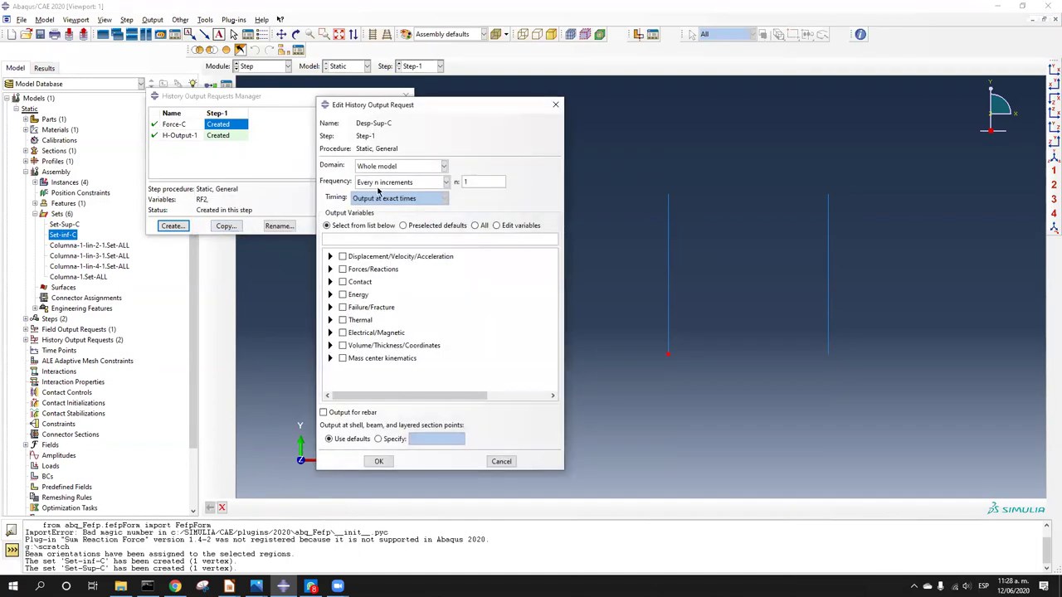
left_click(397, 168)
left_click(398, 192)
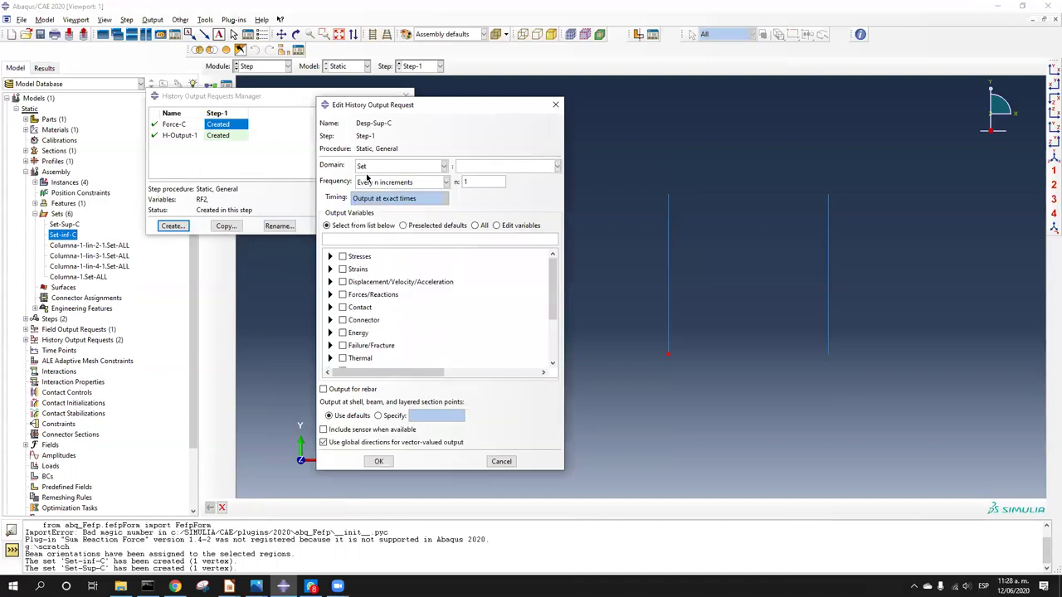
left_click(486, 170)
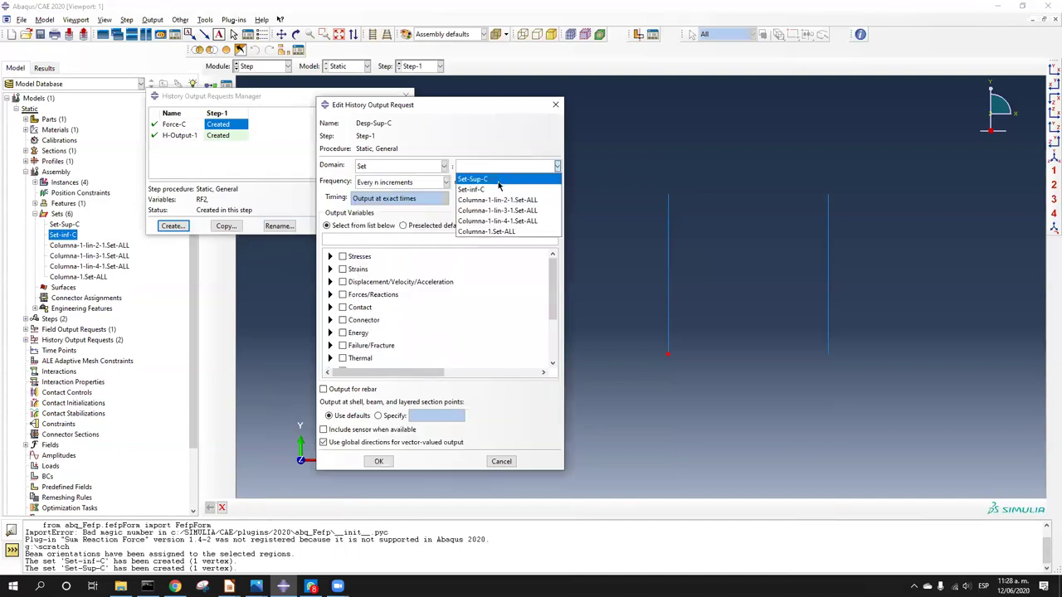
left_click(498, 180)
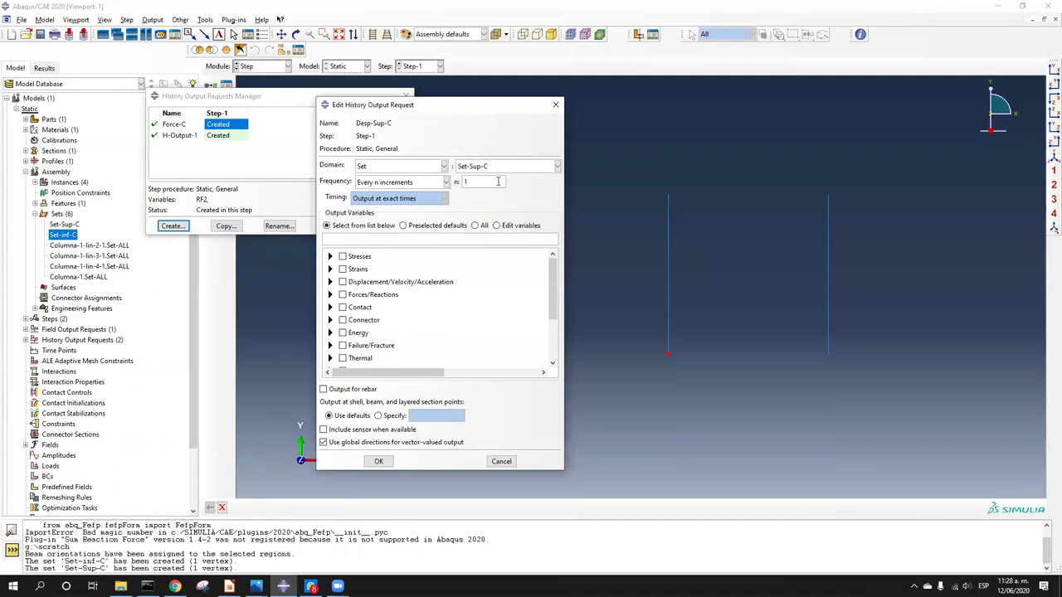
Step: Request only the displacement component U2 for Desp-Sup-C and save the request
left_click(330, 282)
left_click(343, 293)
left_click(367, 314)
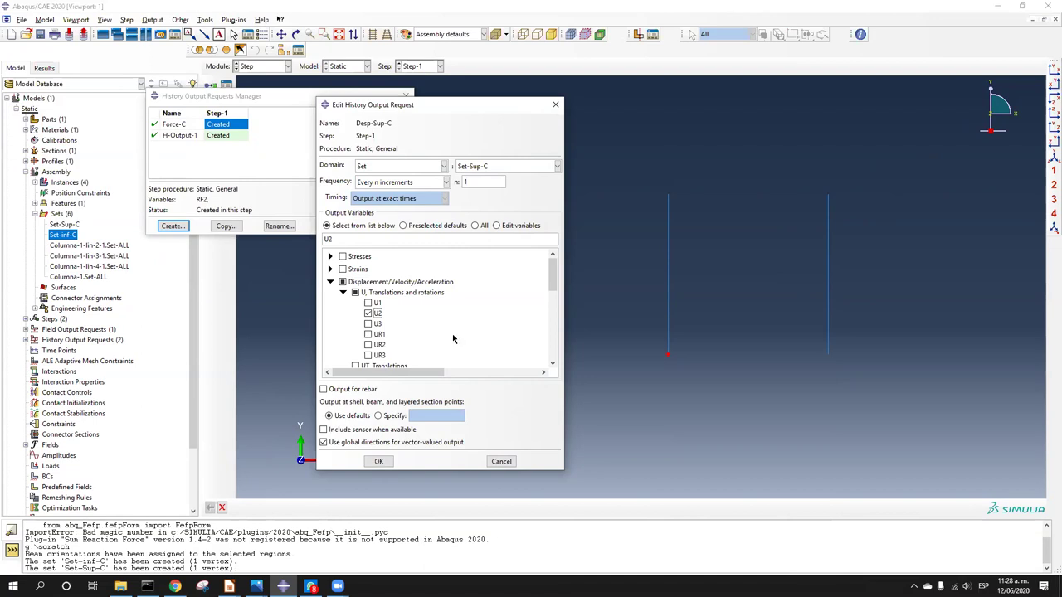
left_click(378, 461)
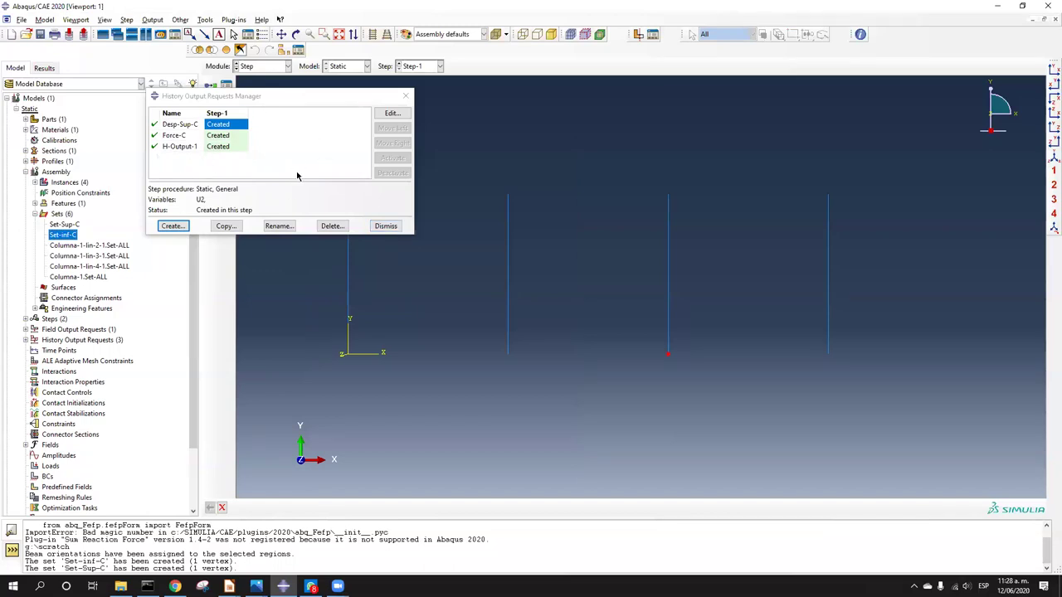
Step: Check the variables of the Force-C and H-Output-1 history output requests and close their manager
left_click(189, 138)
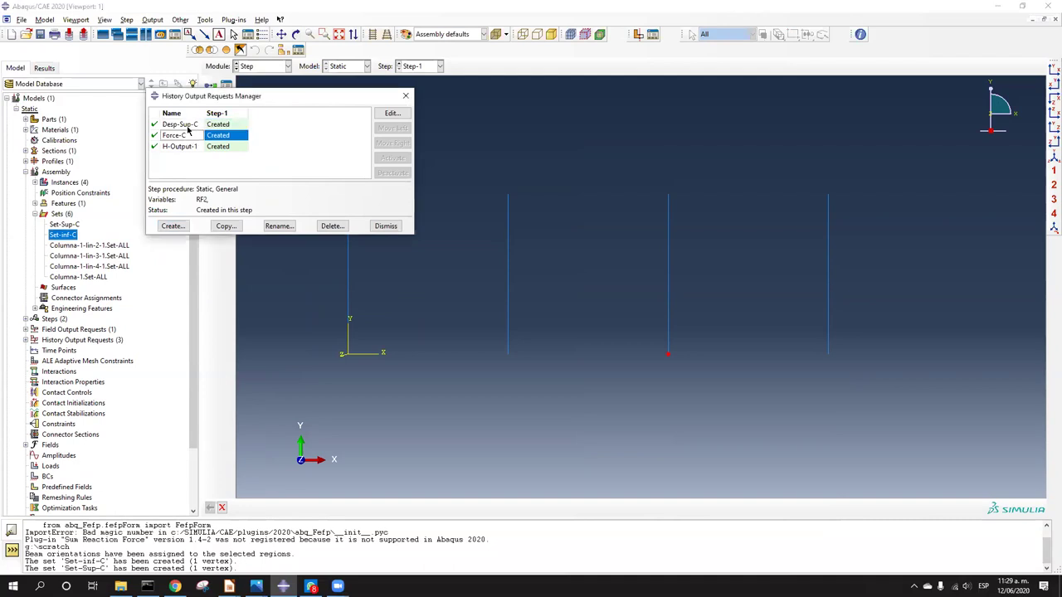
left_click(189, 147)
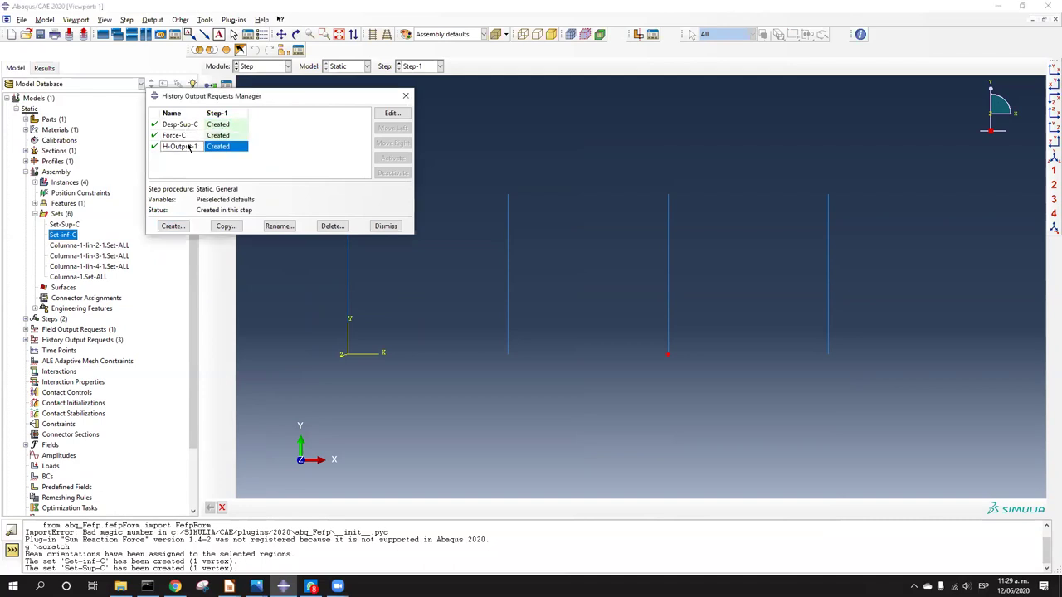
left_click(385, 226)
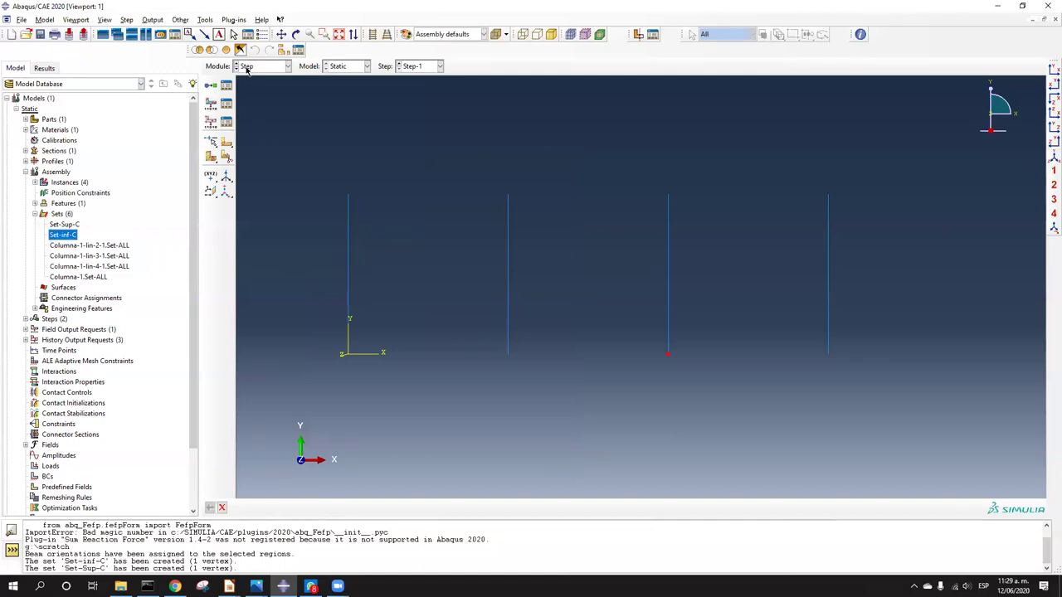
Step: Switch from the Step module to the Load module for the Static model
left_click(247, 66)
left_click(257, 120)
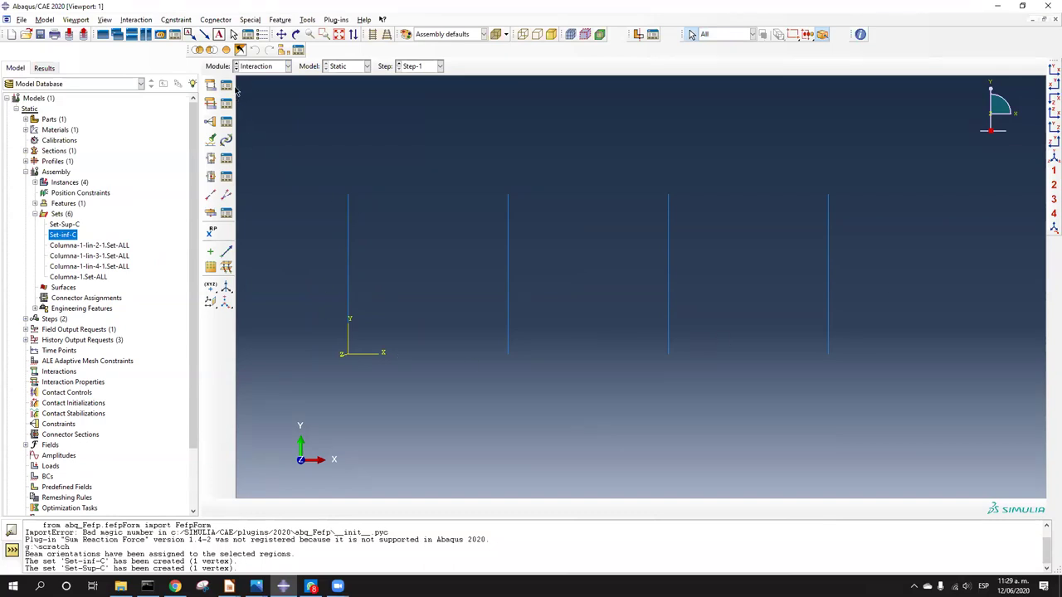
scroll(237, 70, "down", 1)
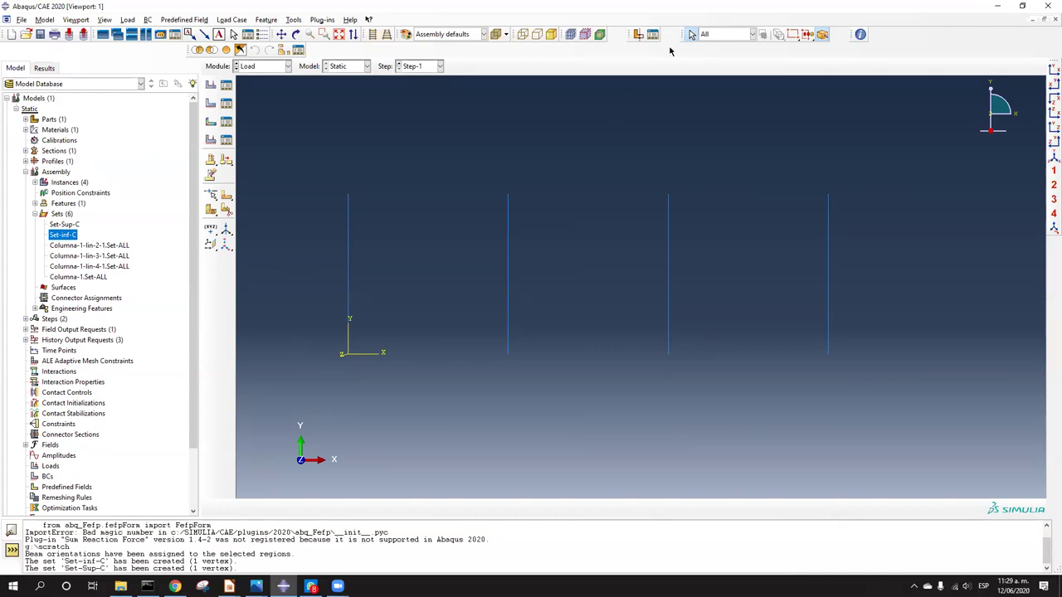
Step: Arrange Abaqus/CAE side by side with the Euler-Theory-of-Buckling-Column.jpg image in Photos and hide the model tree
key("super+Left")
left_click(765, 220)
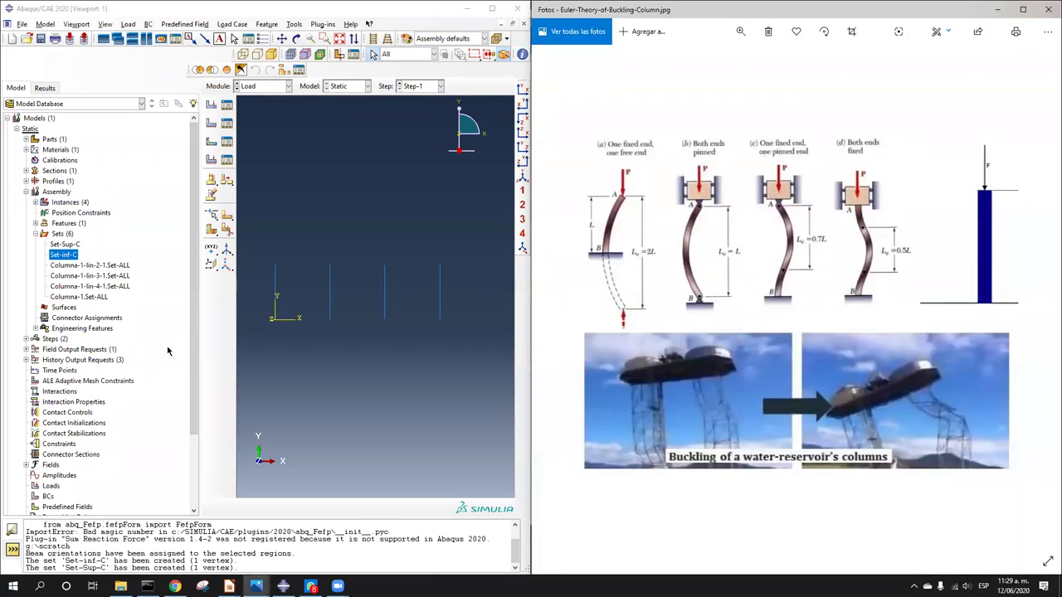
left_click(161, 357)
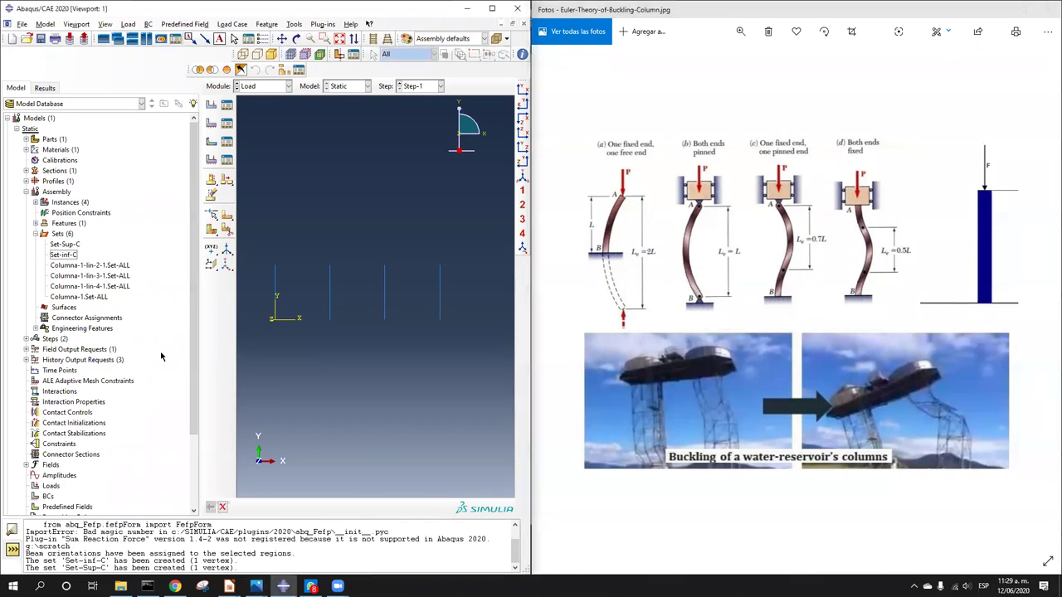
key("ctrl+t")
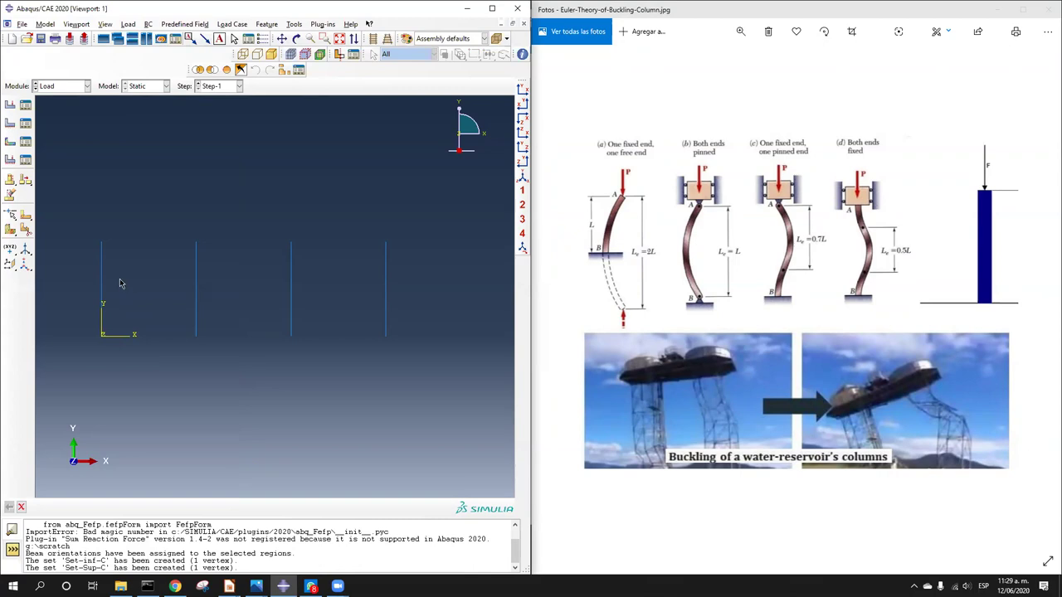
Step: Start a Symmetry/Antisymmetry/Encastre boundary condition named BC-Empotre-Inf-A-C-D in the Initial step
left_click(11, 124)
left_click(240, 233)
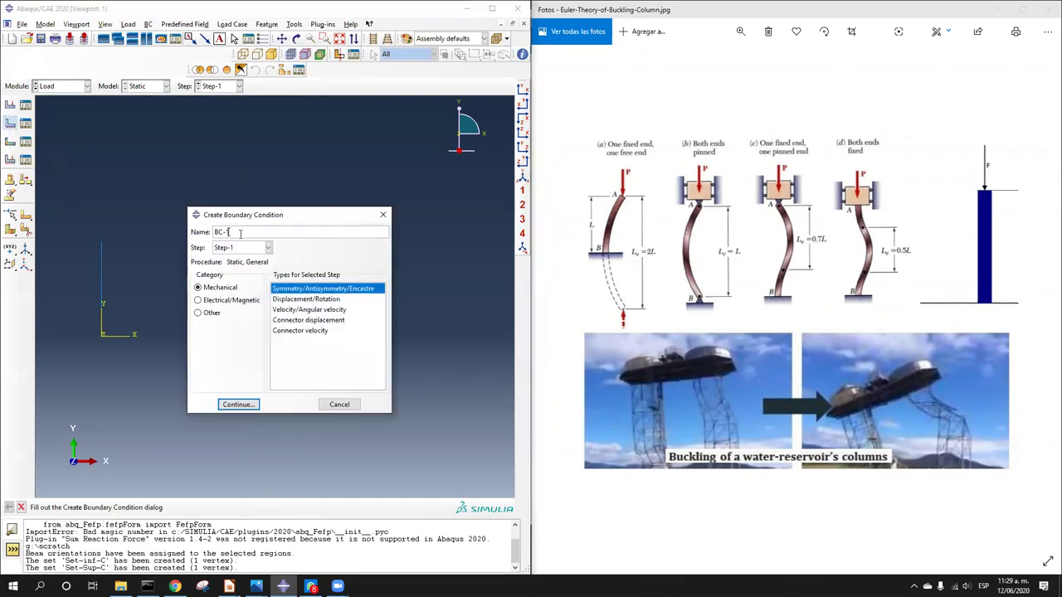
key("BackSpace")
type("-Emp")
type("tra")
type("-Inf")
type("-A")
type("-C-")
type("D")
left_click(267, 248)
left_click(256, 261)
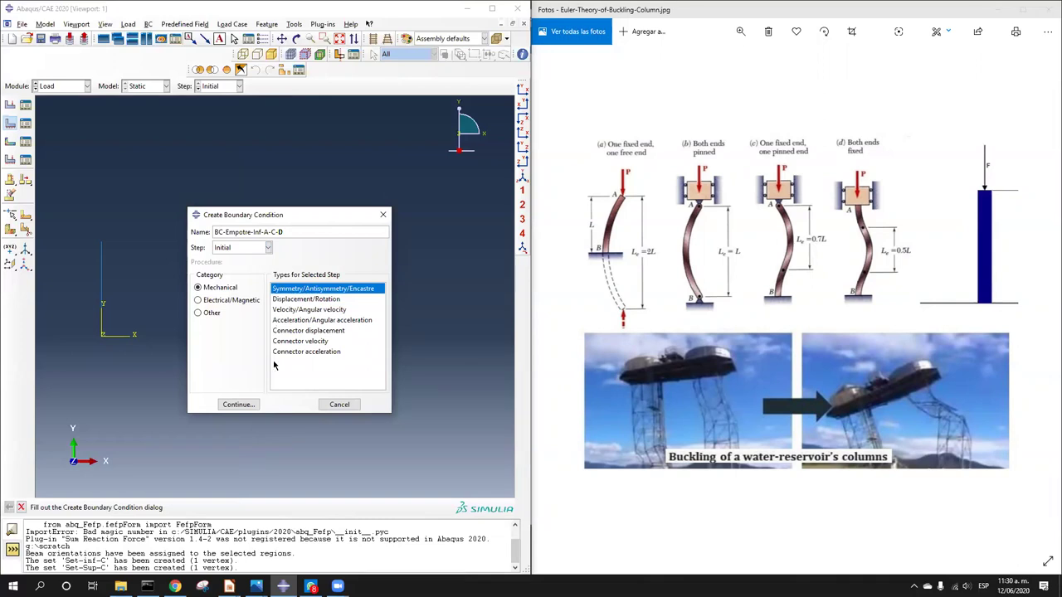
left_click(238, 404)
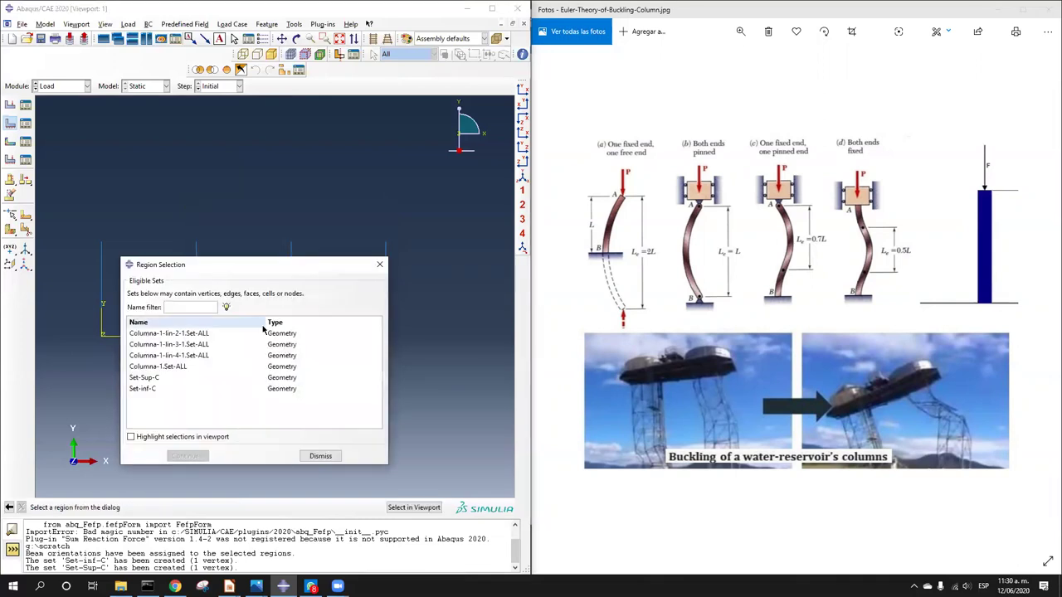
Step: Apply ENCASTRE to the lower end vertices of the first, third and fourth columns, storing them as set Set-Inf-Empotre
left_click(403, 508)
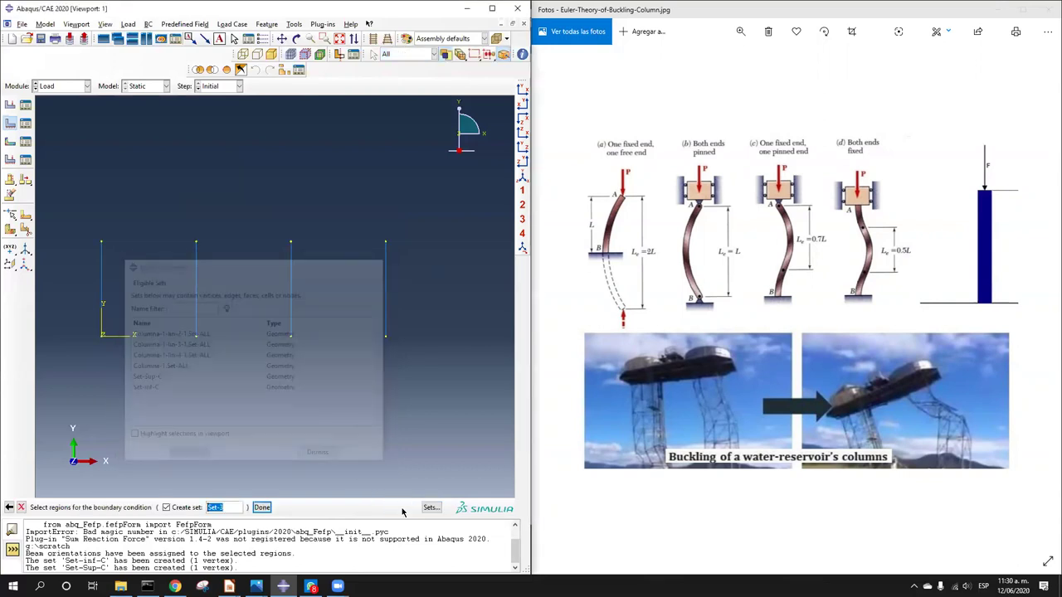
left_click(404, 57)
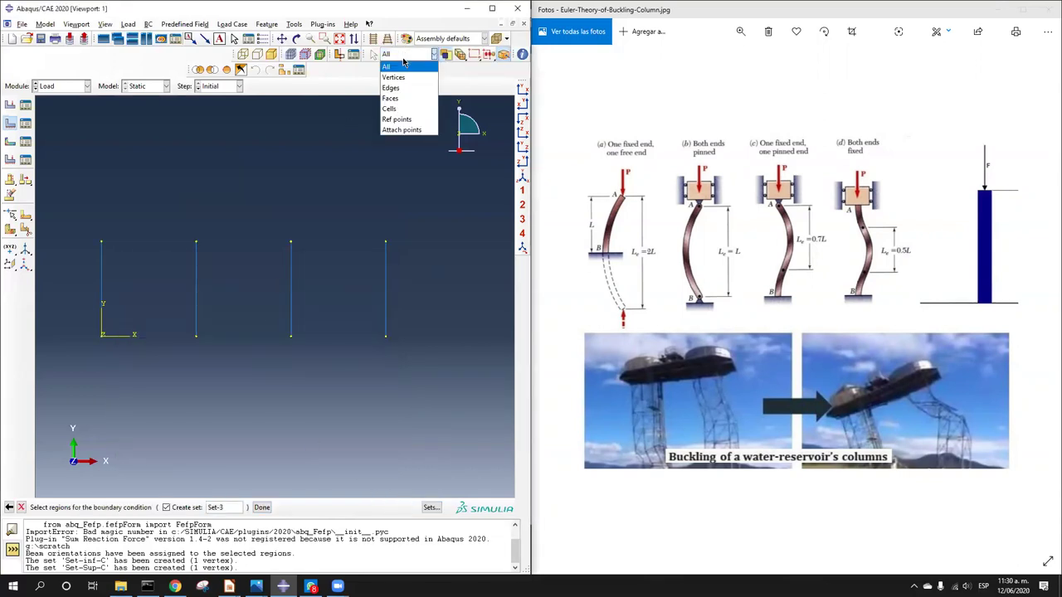
left_click(412, 74)
left_click_drag(429, 365, 94, 331)
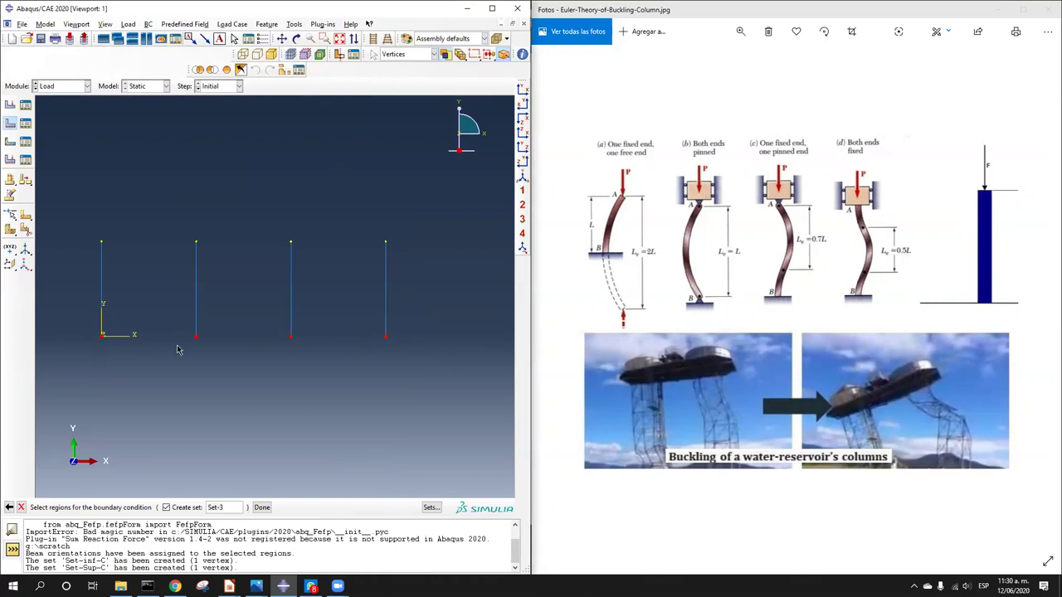
left_click(196, 336, "ctrl")
key("BackSpace")
type("Inf-Empotre")
left_click(261, 507)
left_click(264, 330)
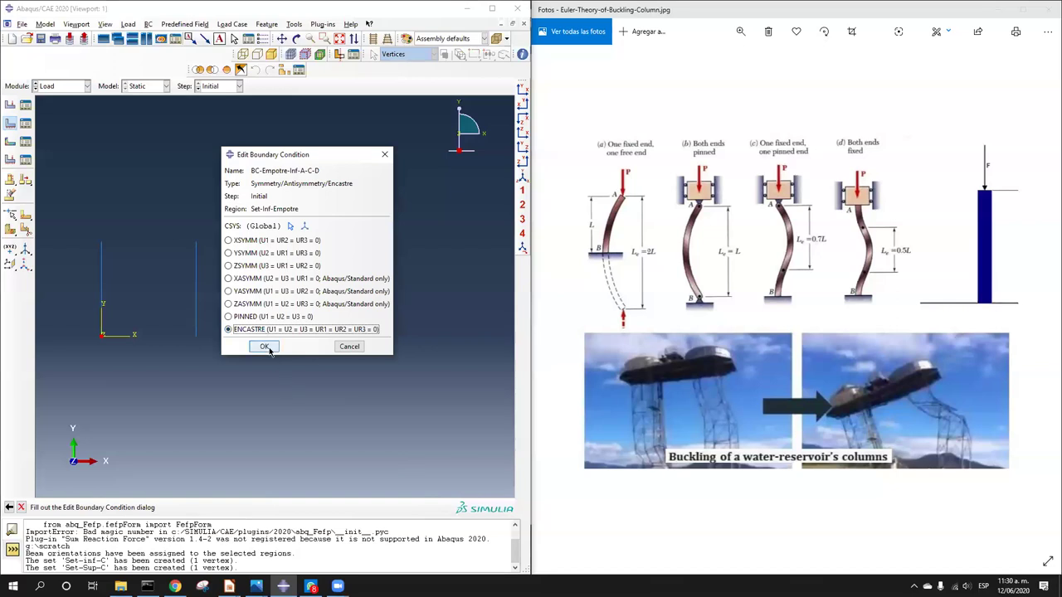
left_click(265, 346)
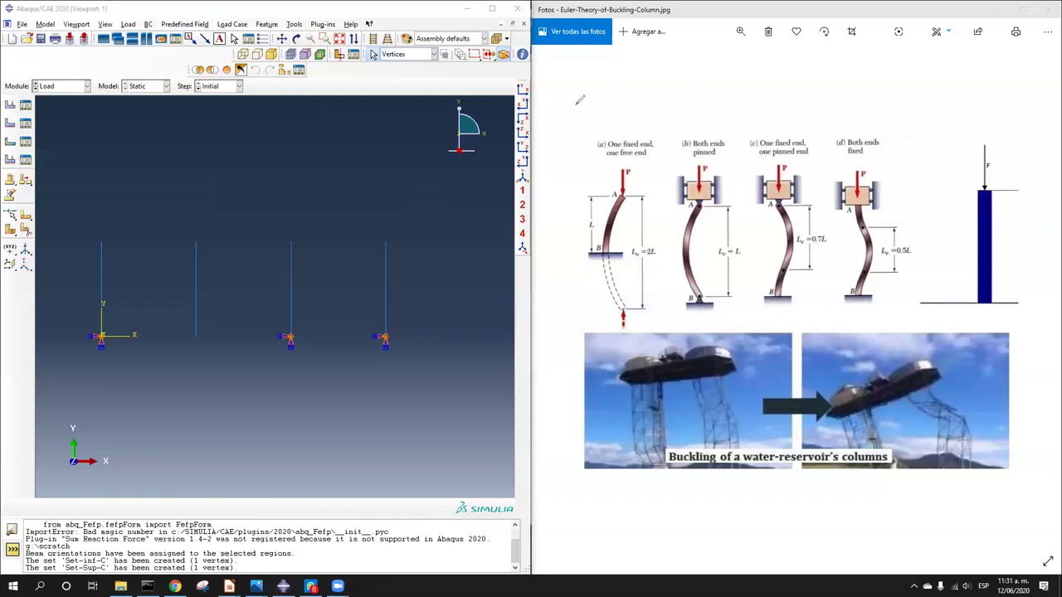
mouse_move(570, 94)
left_mouse_down()
mouse_move(569, 117)
mouse_move(612, 113)
mouse_move(614, 126)
left_mouse_up()
mouse_move(566, 98)
left_mouse_down()
mouse_move(590, 97)
mouse_move(557, 134)
mouse_move(574, 132)
mouse_move(563, 150)
mouse_move(574, 146)
left_mouse_up()
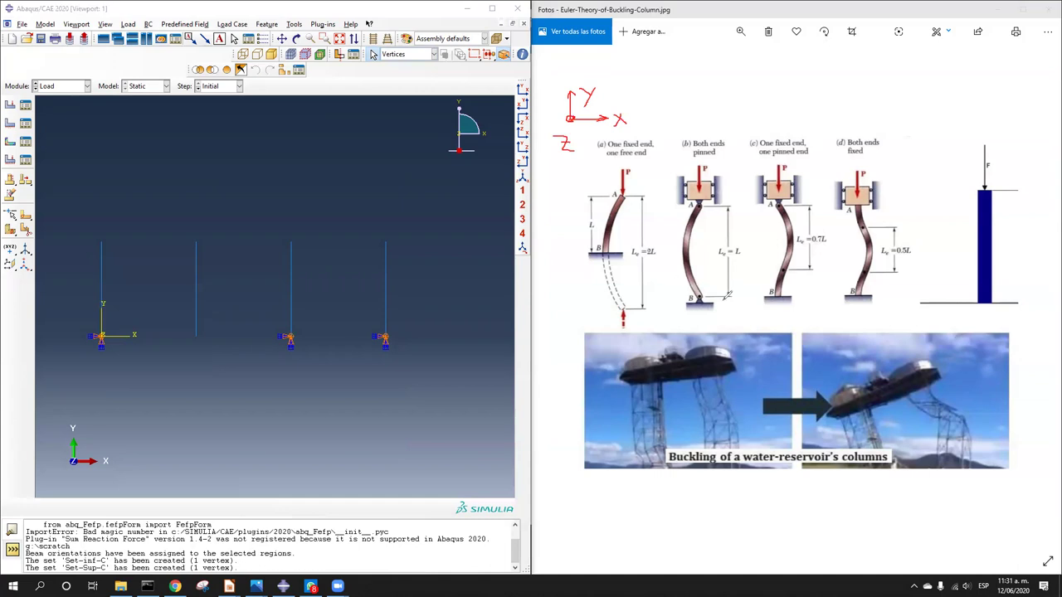
mouse_move(714, 290)
left_mouse_down()
mouse_move(685, 275)
mouse_move(673, 286)
mouse_move(685, 292)
left_mouse_up()
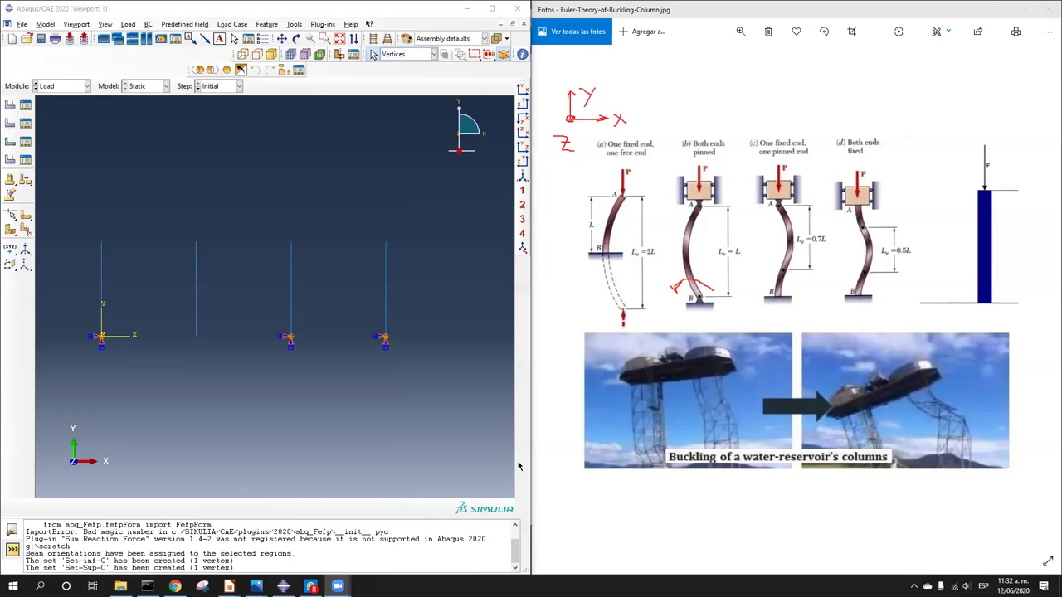
Step: Start a Displacement/Rotation boundary condition named BC-Inf-B in the Initial step
left_click(10, 122)
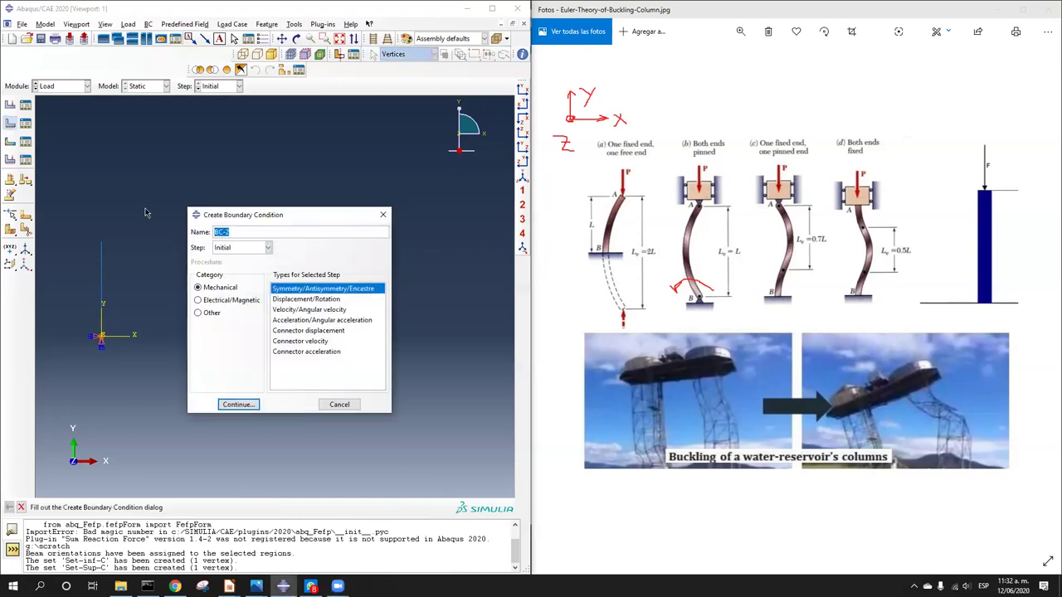
left_click(237, 233)
key("BackSpace")
key("BackSpace")
type("-Inf-C")
left_click(330, 300)
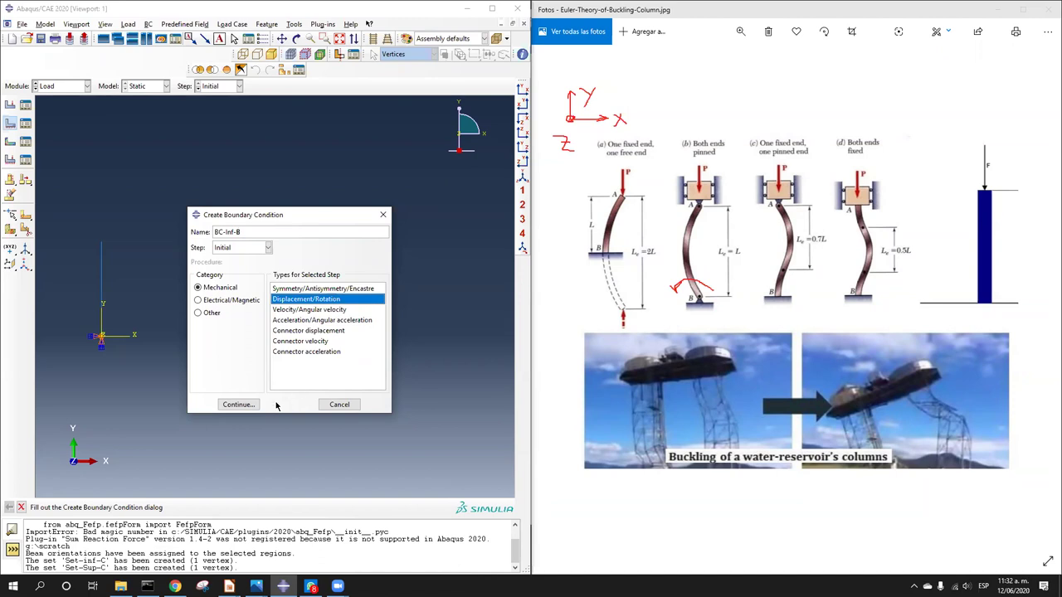
left_click(240, 404)
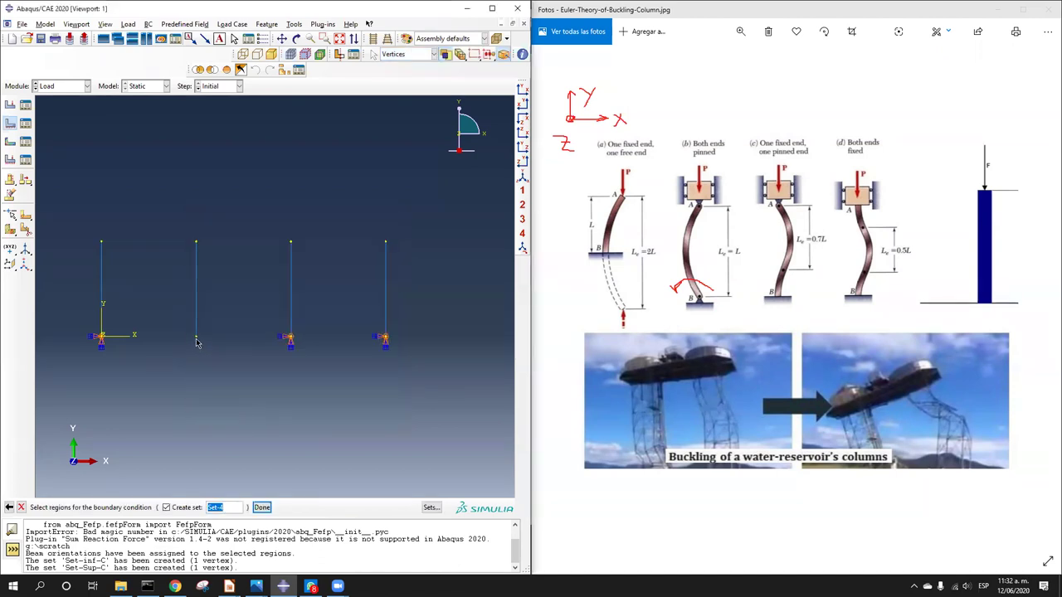
Step: Assign the boundary condition to the lower end vertex of the second column, storing it as set Set-Inf-B
left_click(195, 339)
key("BackSpace")
type("Inf-2")
left_click(262, 507)
left_click_drag(344, 176, 438, 198)
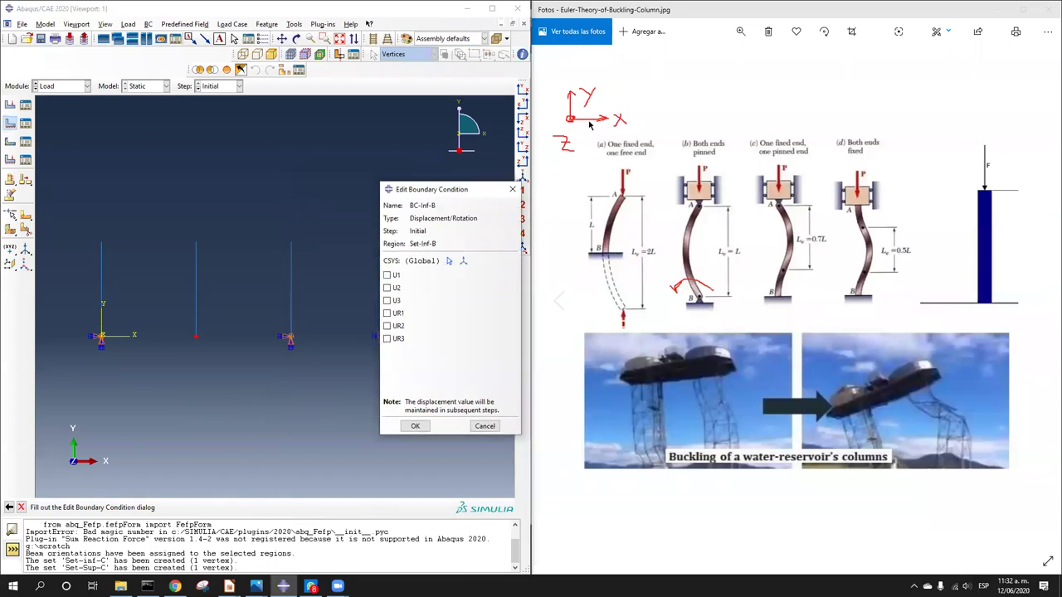
Step: Constrain U1, U2, U3, UR1 and UR2 for BC-Inf-B so the lower support is pinned about Z
left_click(394, 275)
left_click(396, 289)
left_click(395, 301)
left_click(399, 314)
left_click(399, 326)
left_click(415, 426)
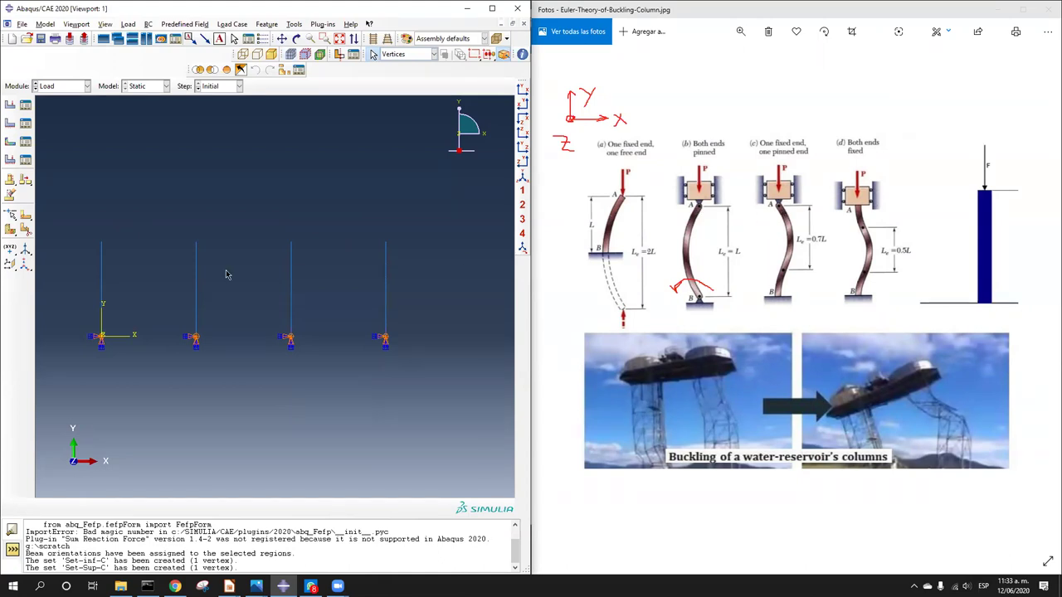
Step: Start Displacement/Rotation condition BC-Sup-B-C in the Initial step on the upper vertices of the second and third columns, storing them as Set-Sup-B-C
left_click(9, 125)
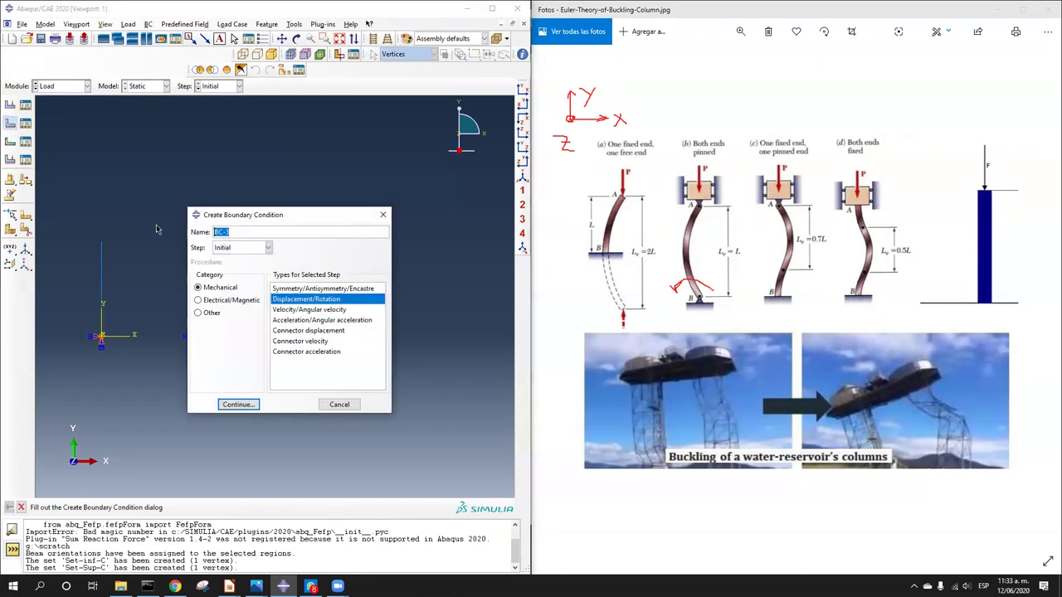
left_click(239, 234)
type("-B-C")
left_click(238, 404)
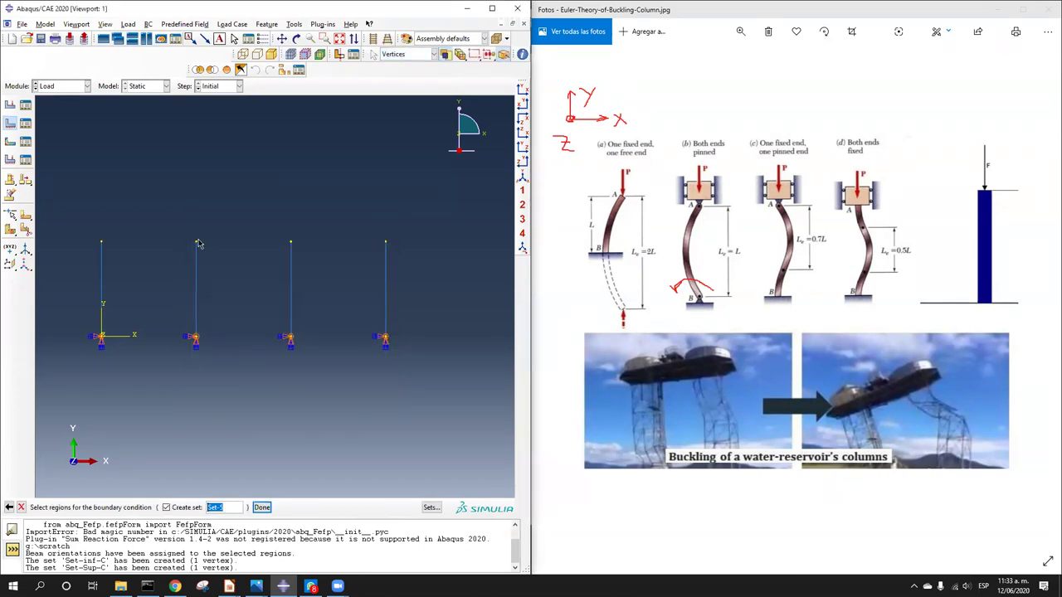
left_click(196, 244)
left_click(290, 242, "shift")
left_click(231, 506)
key("BackSpace")
type("Sup-B-C")
left_click(262, 507)
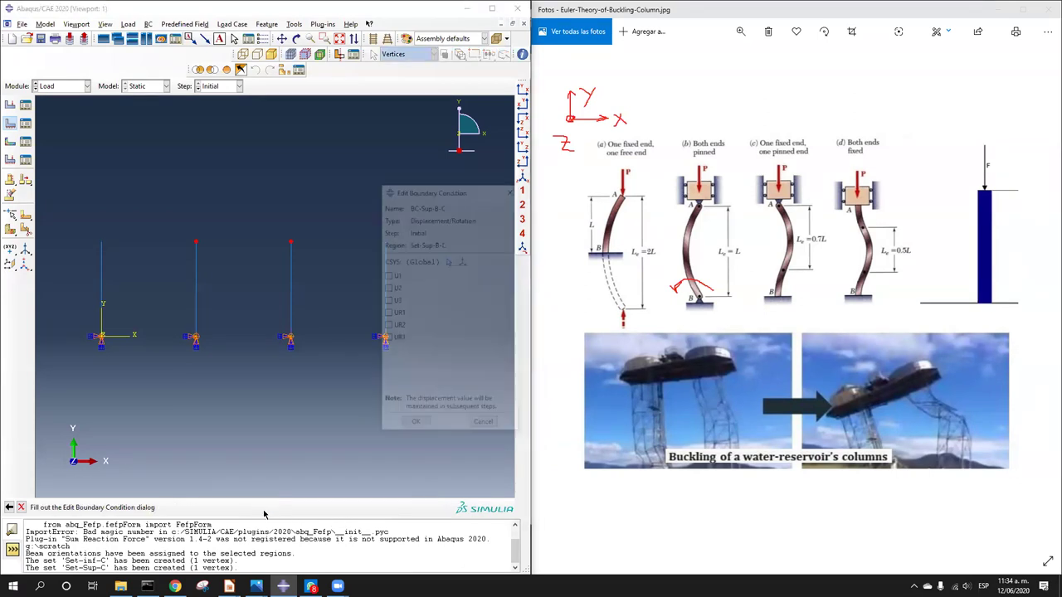
Step: Constrain U1, U3, UR1 and UR2 for BC-Sup-B-C, leaving U2 and UR3 free
left_click(396, 275)
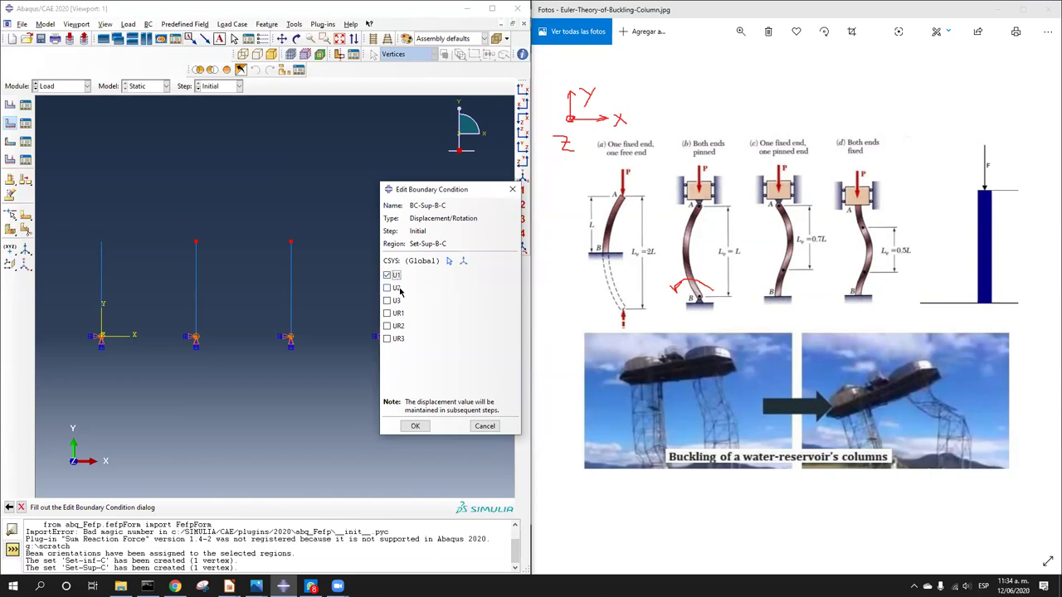
left_click(396, 301)
left_click(398, 314)
left_click(399, 326)
left_click(414, 425)
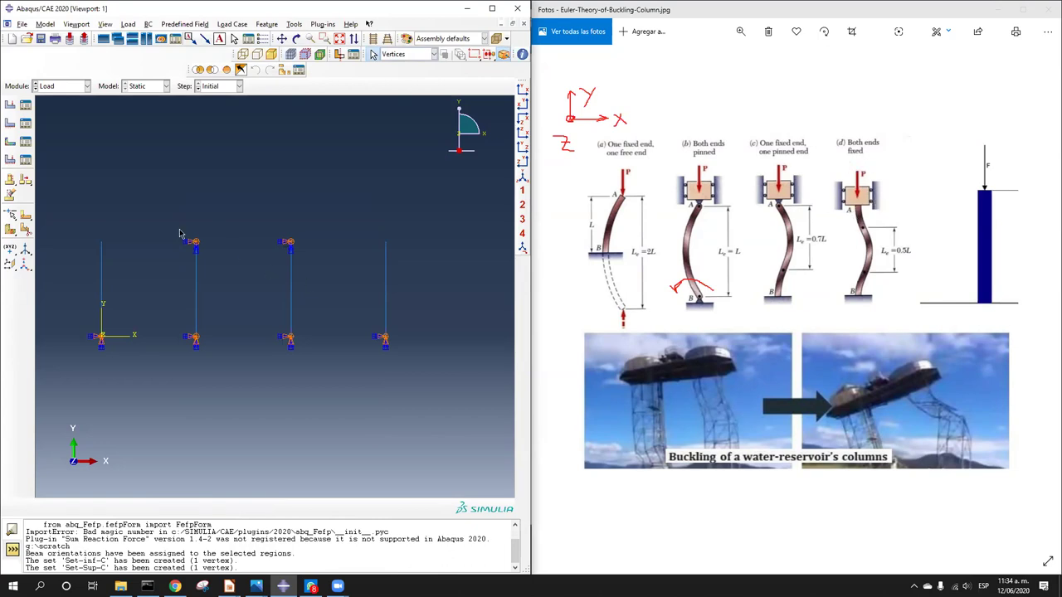
Step: Start Displacement/Rotation condition BC-Sup-D in the Initial step on the fourth column's upper vertex, storing it as set Set-Sup-D
left_click(12, 124)
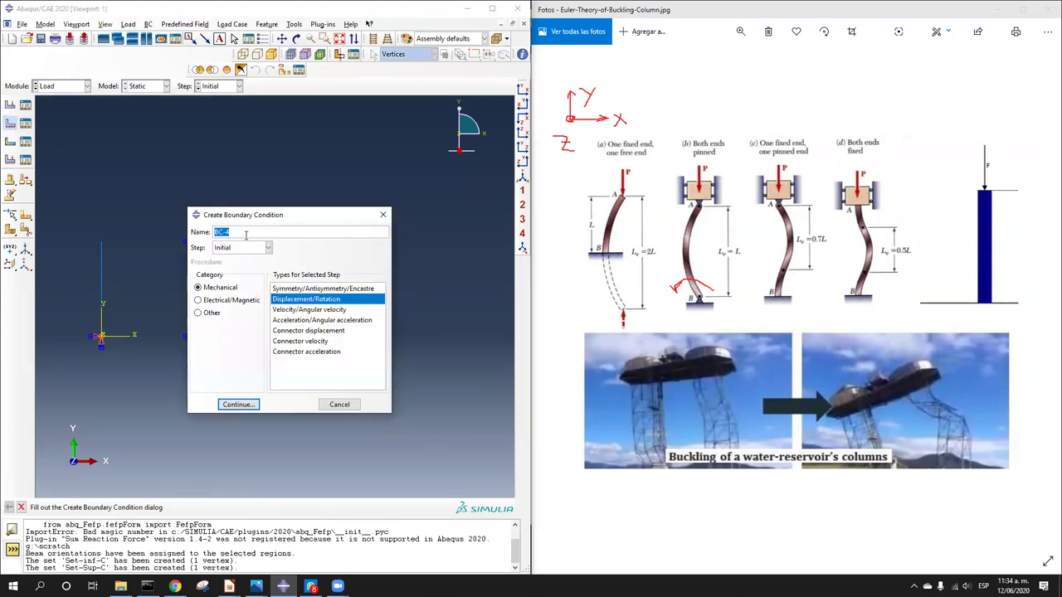
key("BackSpace")
type("Sup-D")
left_click(241, 405)
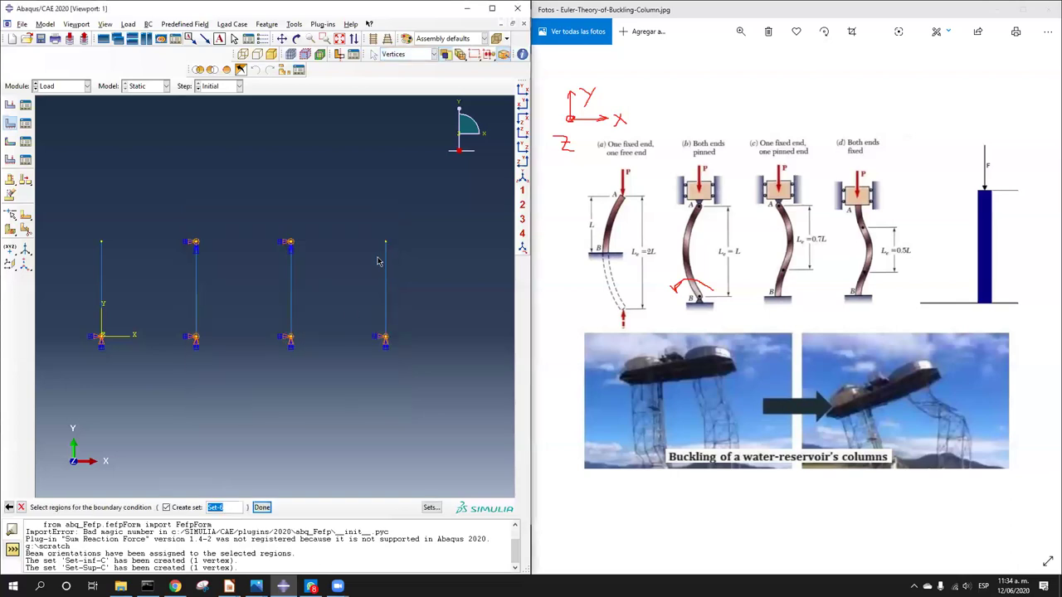
left_click(386, 246)
left_click(234, 508)
key("BackSpace")
type("Sup-D")
left_click(262, 507)
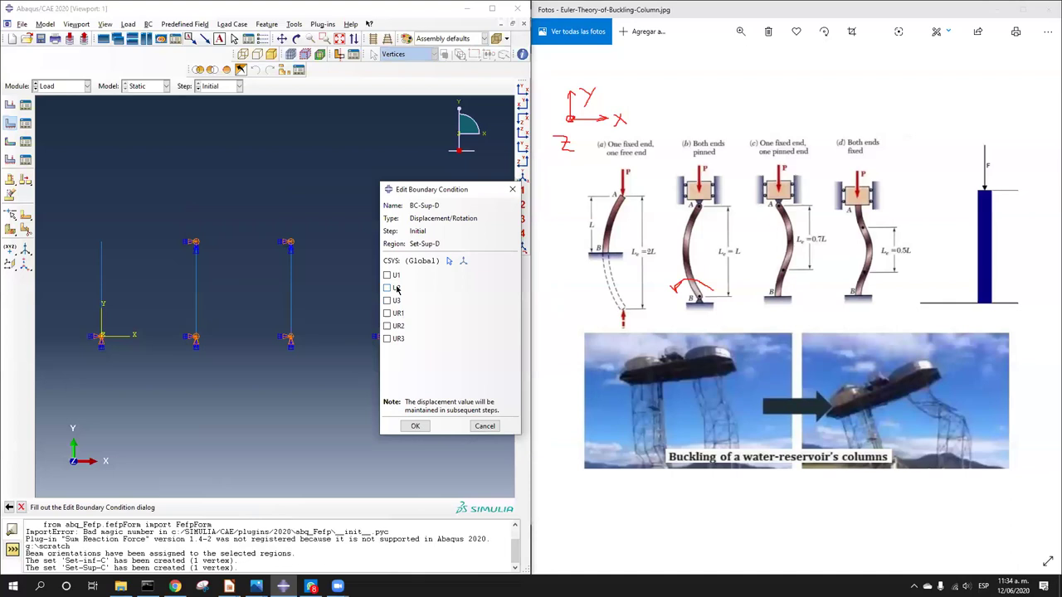
Step: Constrain U1, U3, UR1, UR2 and UR3 for BC-Sup-D, leaving only U2 free
left_click(396, 278)
left_click(396, 300)
left_click(399, 313)
left_click(399, 326)
left_click(399, 339)
left_click(416, 426)
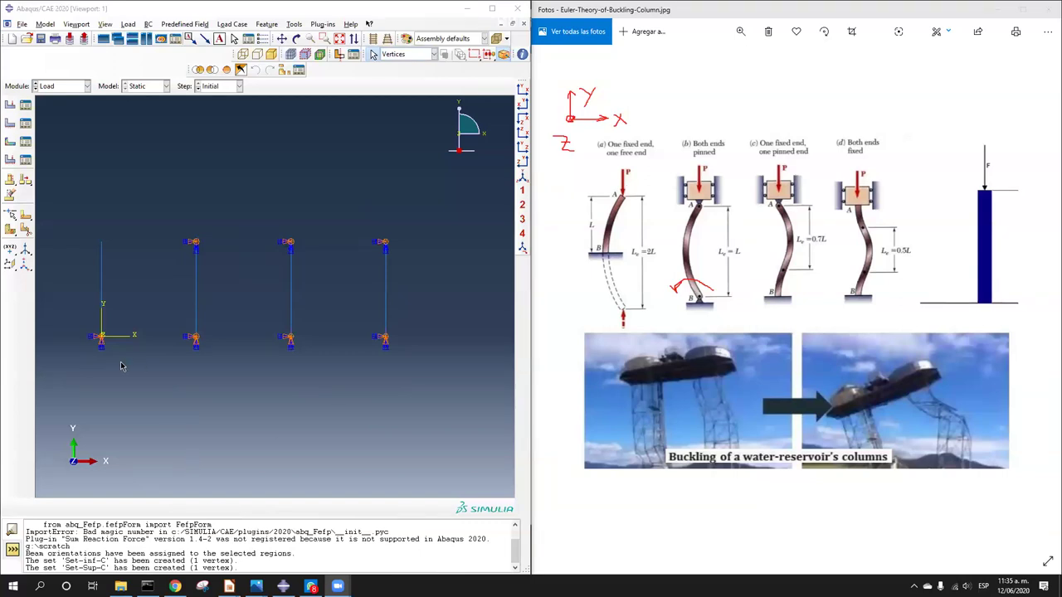
Step: Start a concentrated force load named P in Step-1
left_click(10, 106)
left_click(86, 109)
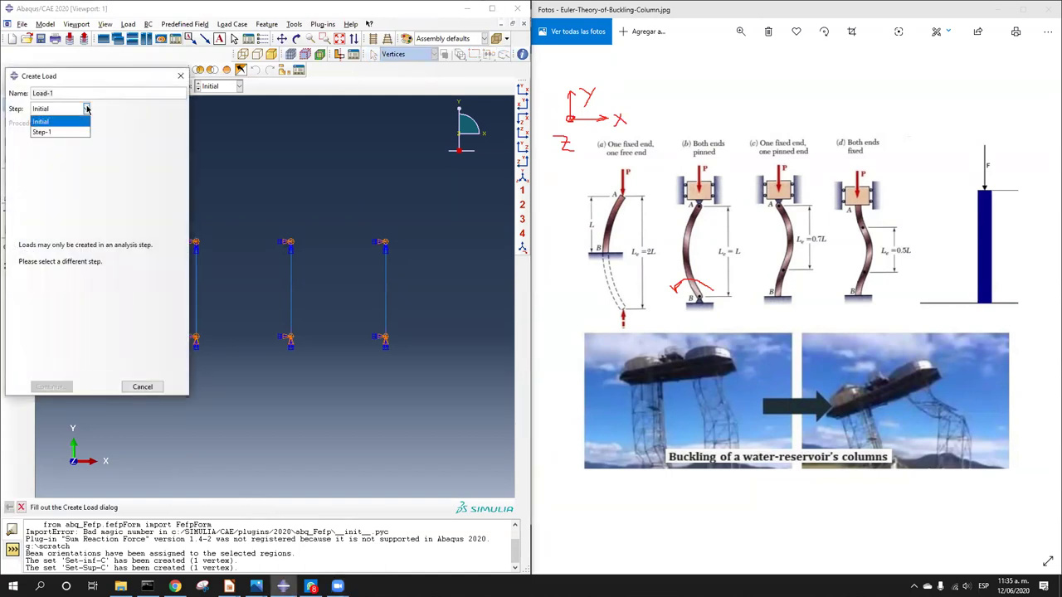
left_click(63, 135)
left_click_drag(63, 93, 31, 93)
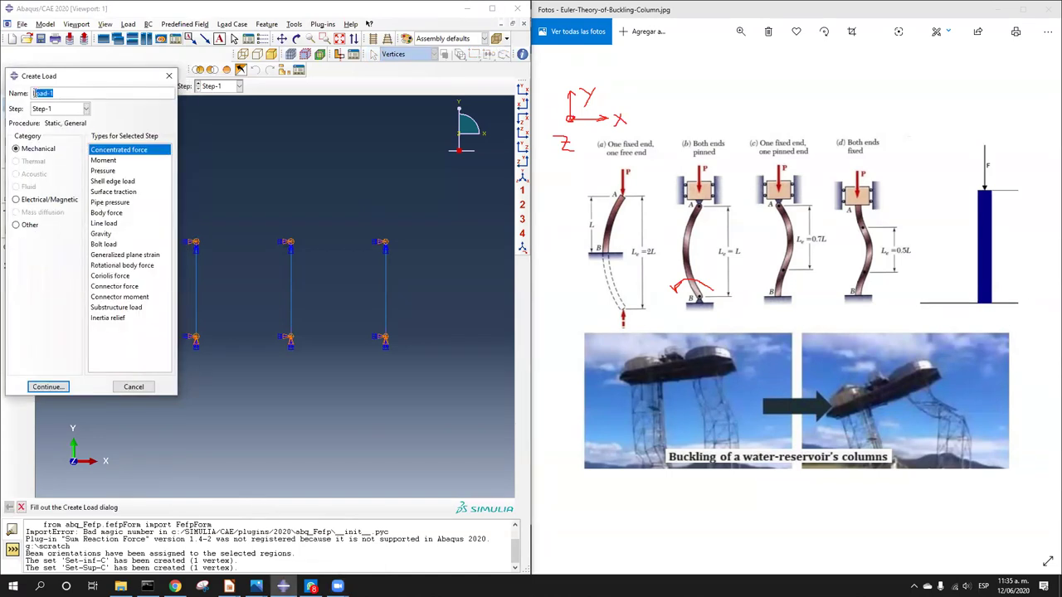
type("P")
left_click(47, 386)
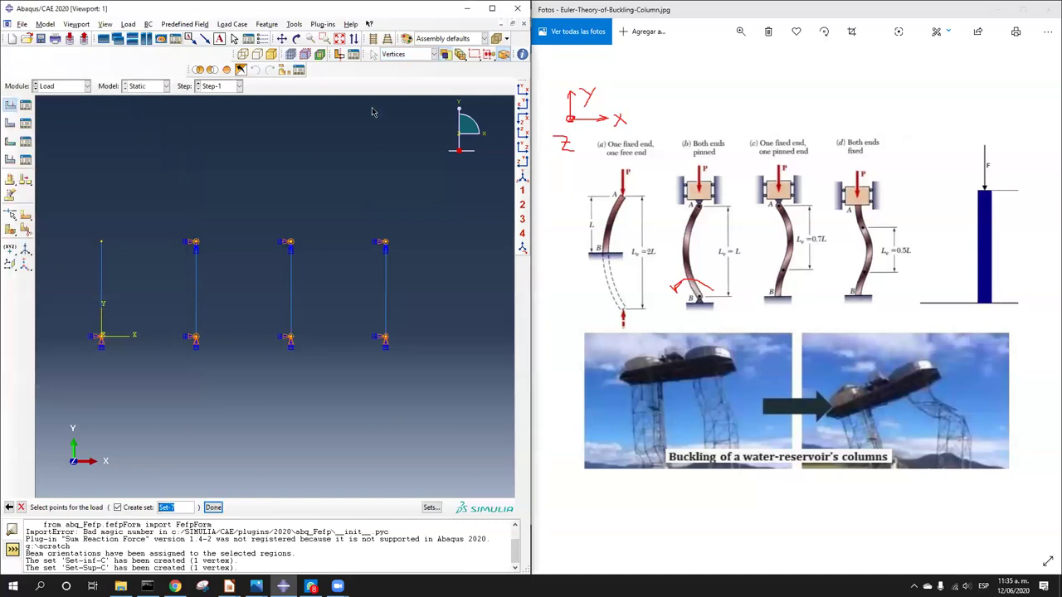
Step: Apply load P to the upper end vertices of all four columns with CF2 set to -1000
left_click(417, 54)
left_click(420, 77)
left_click_drag(92, 227, 404, 257)
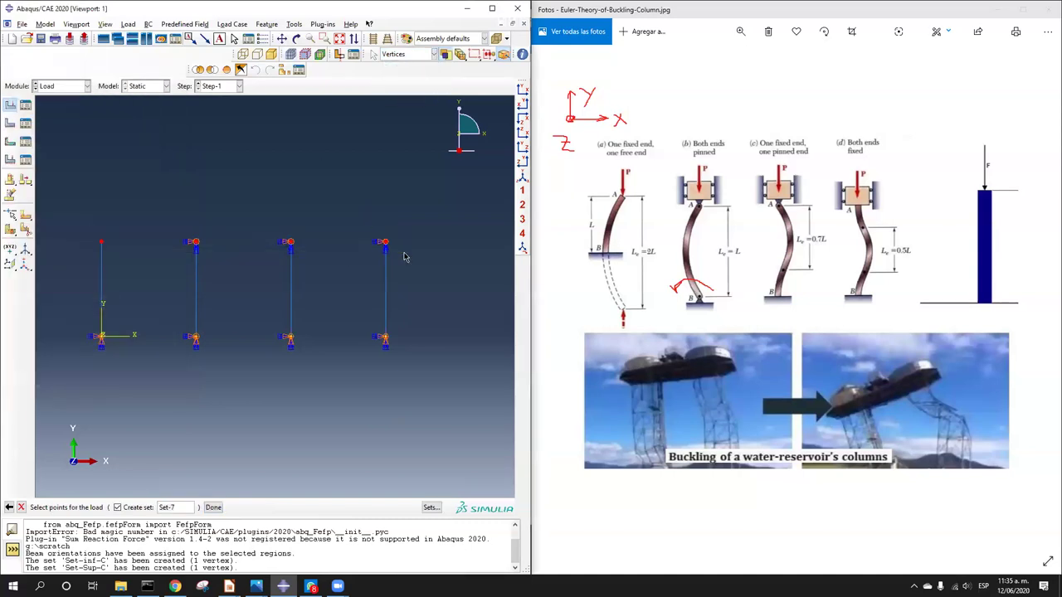
middle_click(351, 219)
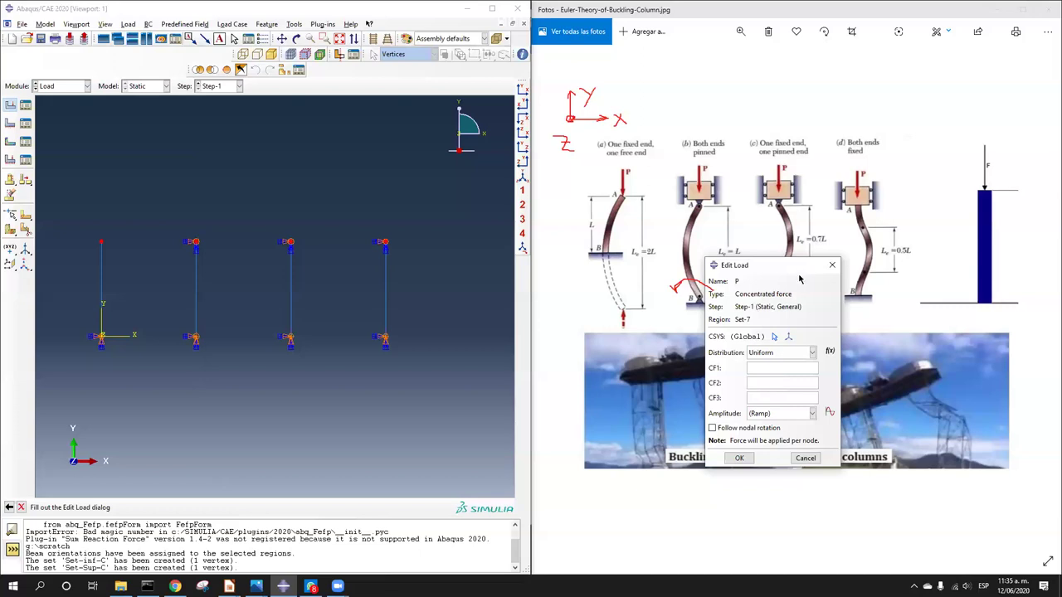
left_click_drag(799, 279, 778, 277)
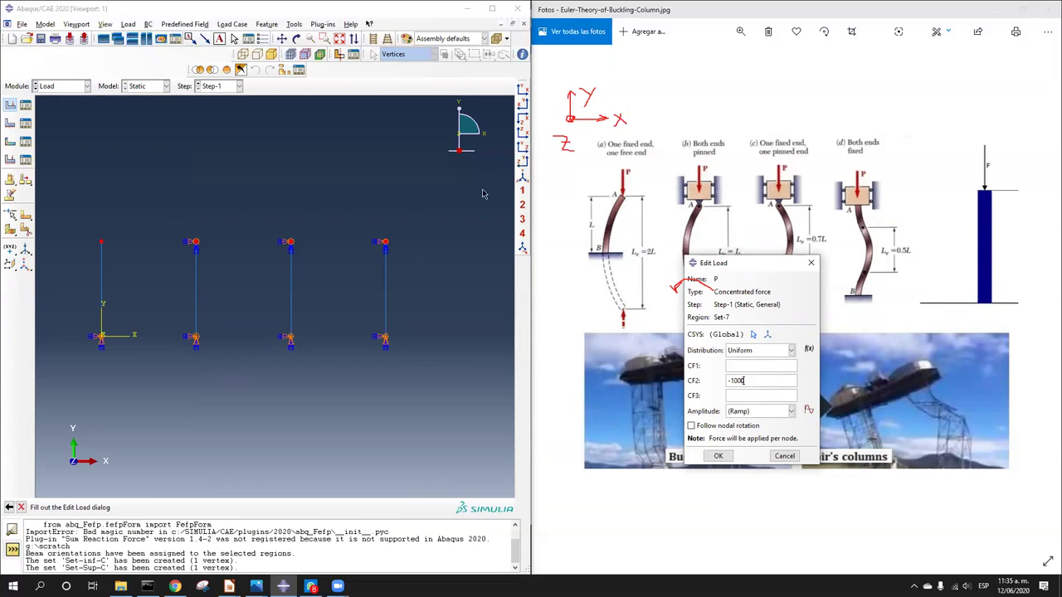
left_click(717, 456)
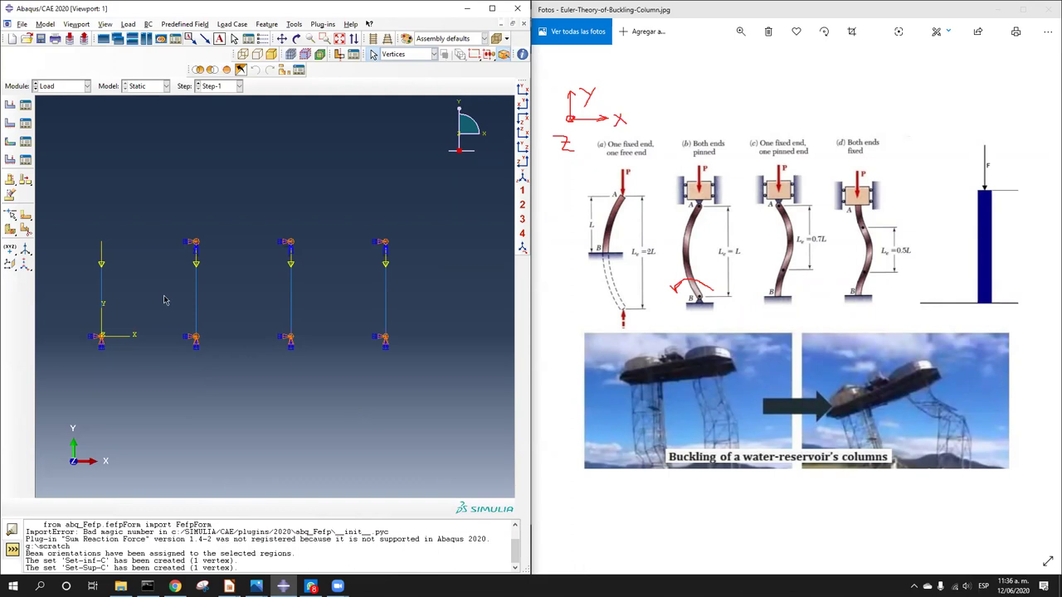
Step: Edit load P in Step-1 and revise its CF2 force component
left_click(26, 106)
left_click(263, 204)
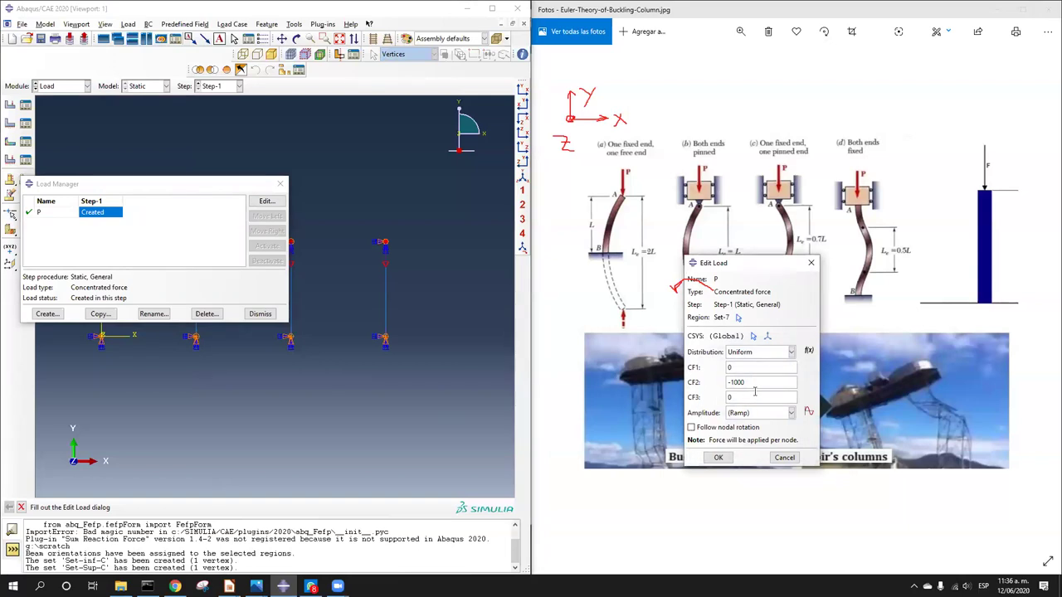
type("0")
left_click(720, 458)
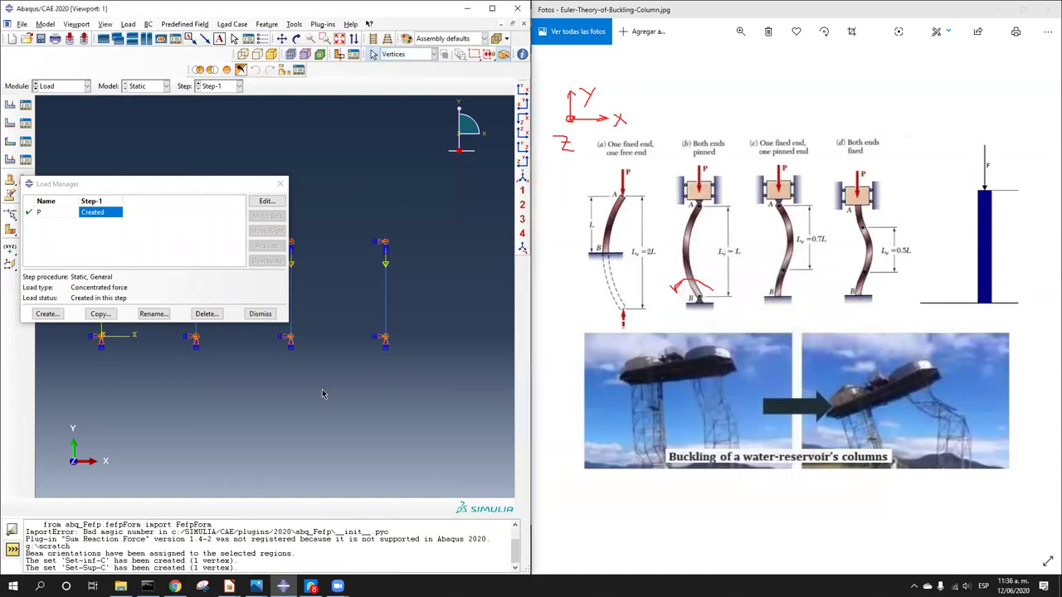
left_click(261, 313)
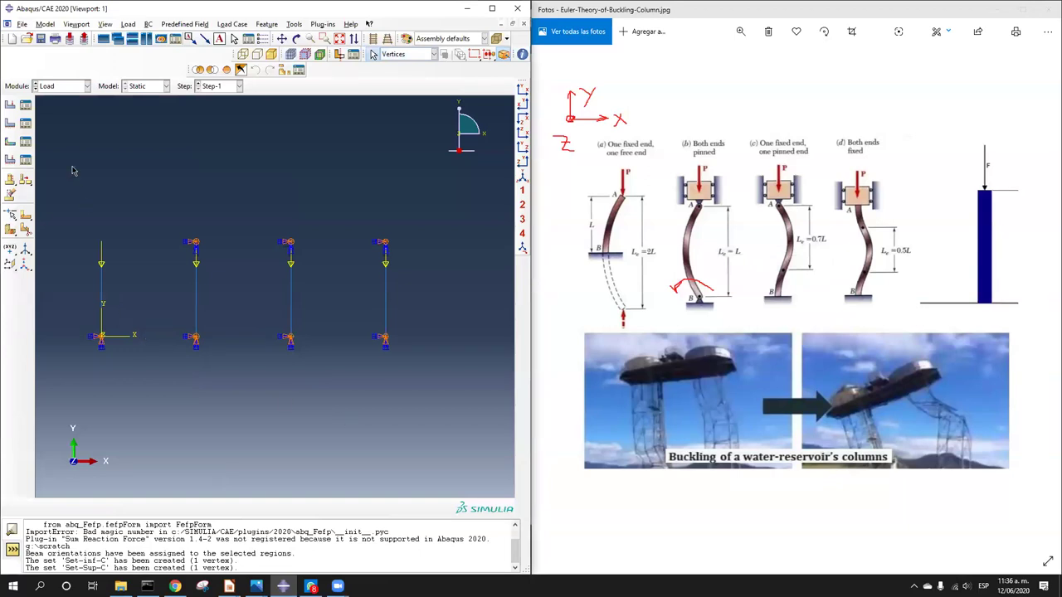
Step: Compact the toolbars into fewer rows and switch to the Mesh module with the Columna part as the object
left_click_drag(192, 70, 121, 54)
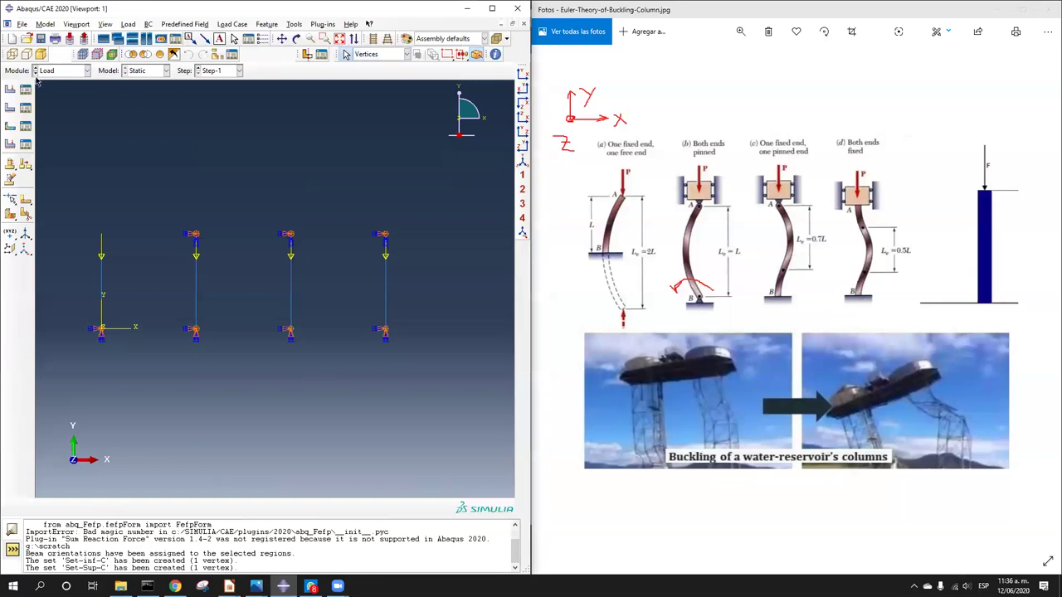
scroll(34, 71, "down", 1)
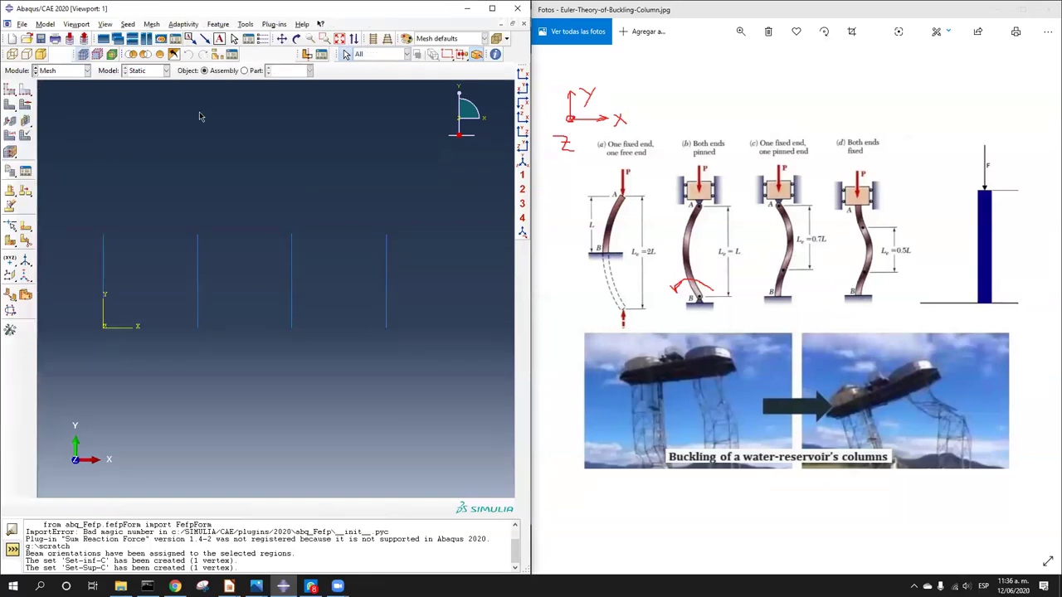
scroll(299, 238, "down", 1)
left_click_drag(334, 291, 329, 329, "ctrl+alt")
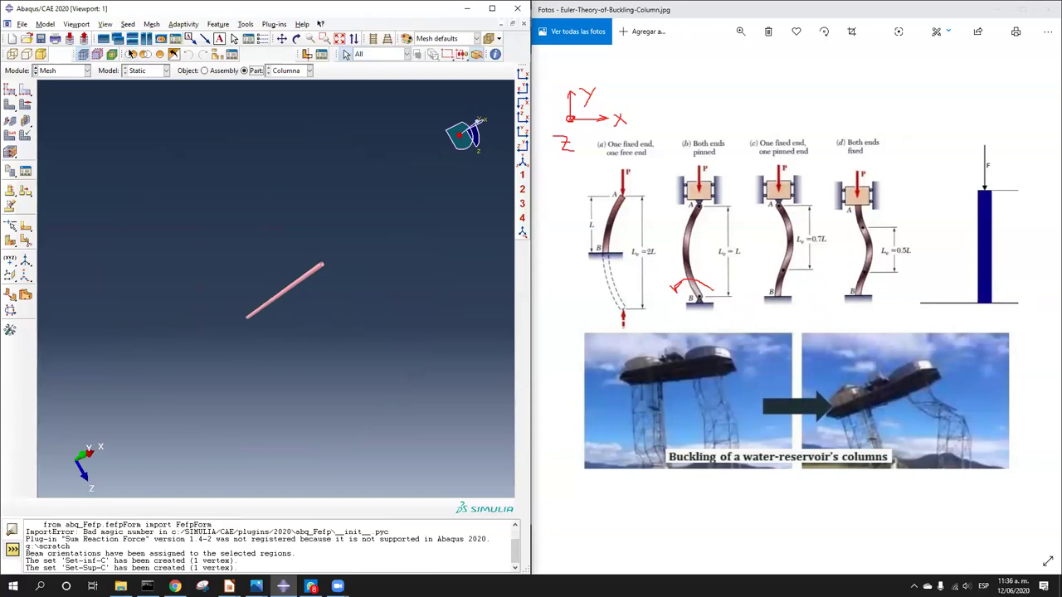
Step: Turn off beam profile rendering in the part display so that Columna is shown as a line
left_click(105, 24)
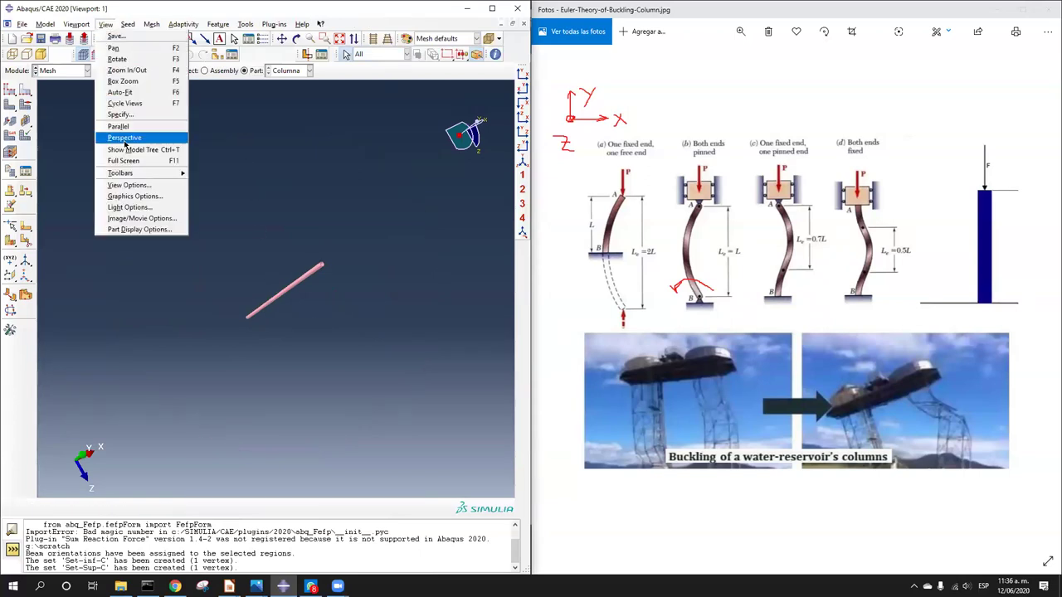
left_click(139, 229)
left_click(340, 411)
left_click(299, 476)
scroll(317, 290, "up", 3)
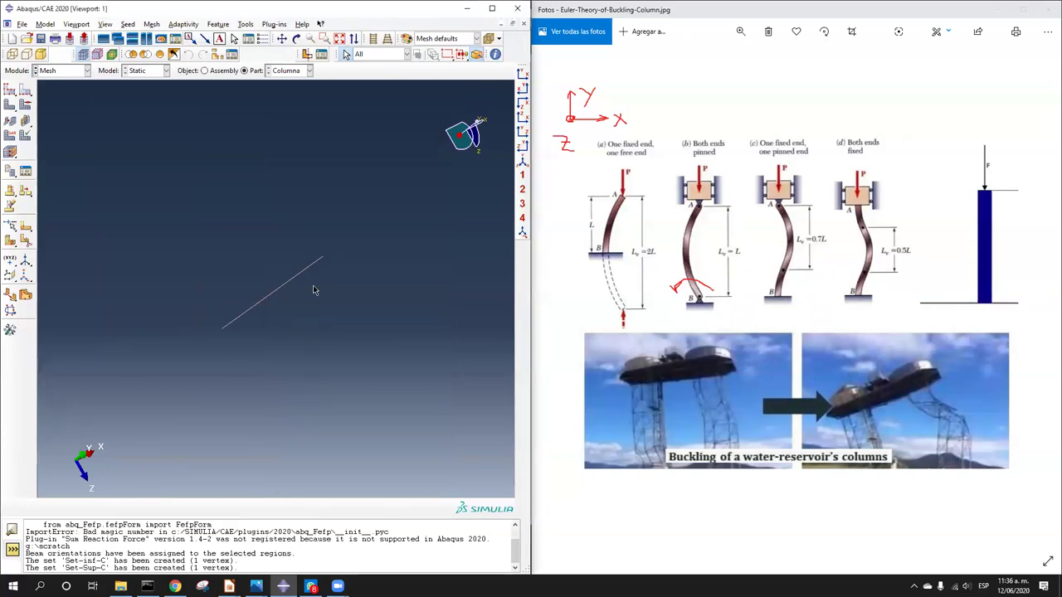
Step: Seed the Columna part with an approximate global size of 50
left_click(9, 92)
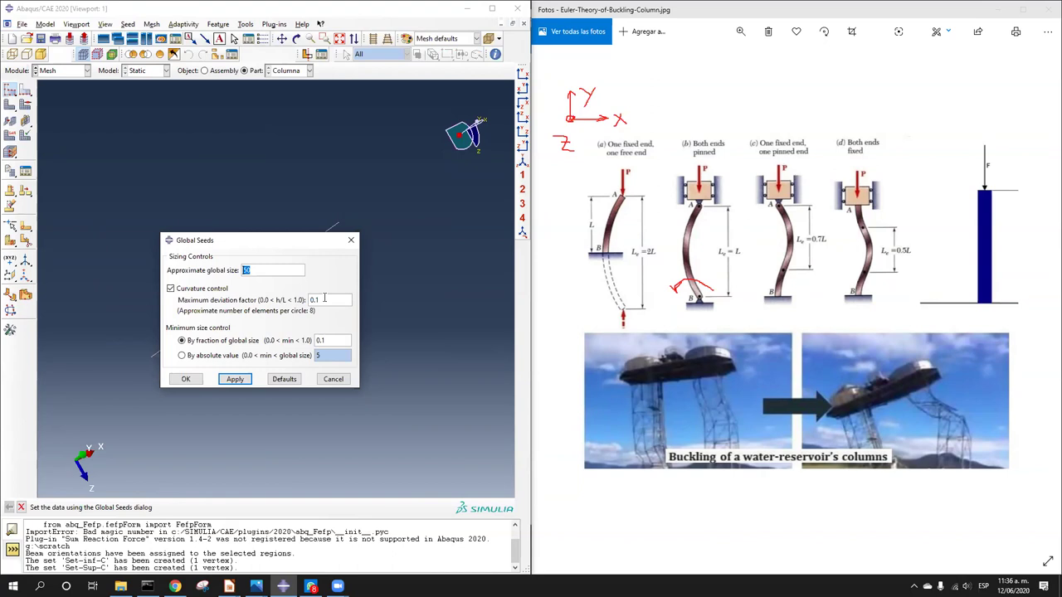
left_click(187, 378)
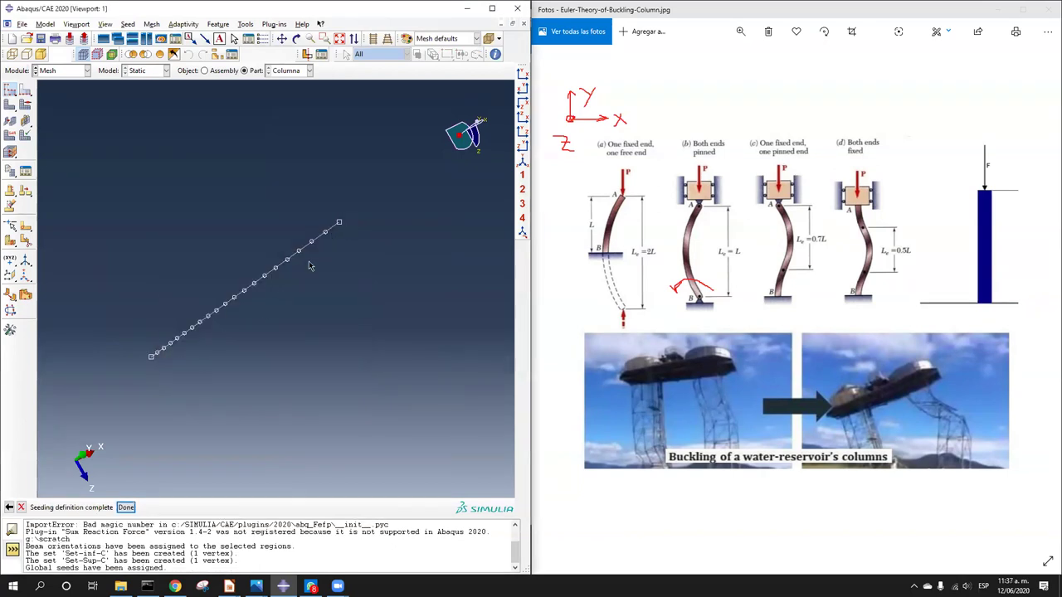
left_click_drag(300, 357, 349, 239, "ctrl+alt")
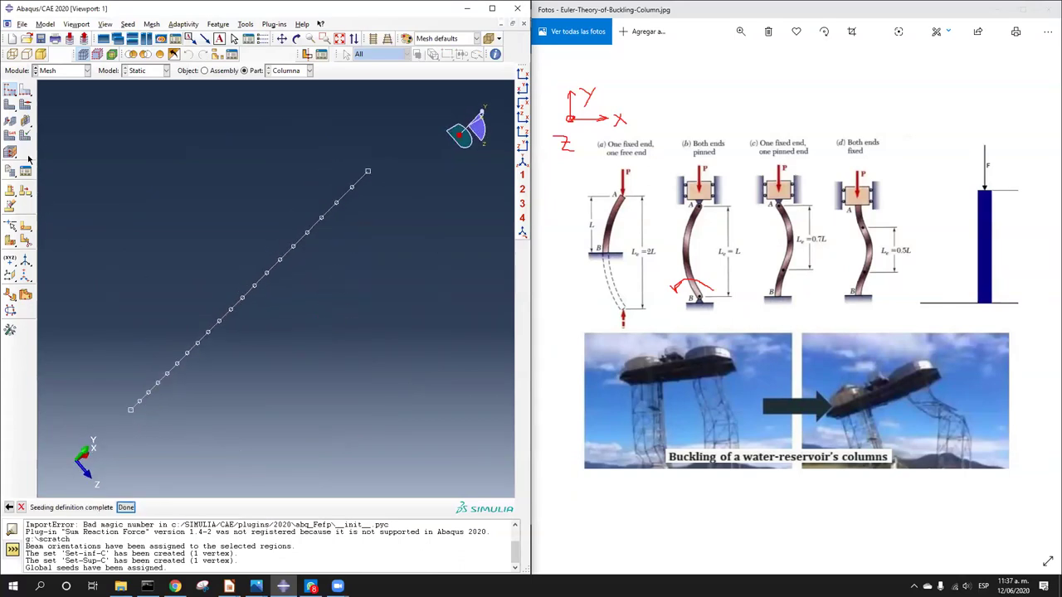
Step: Mesh the Columna part using its assigned global seeds
left_click(10, 103)
middle_click(149, 231)
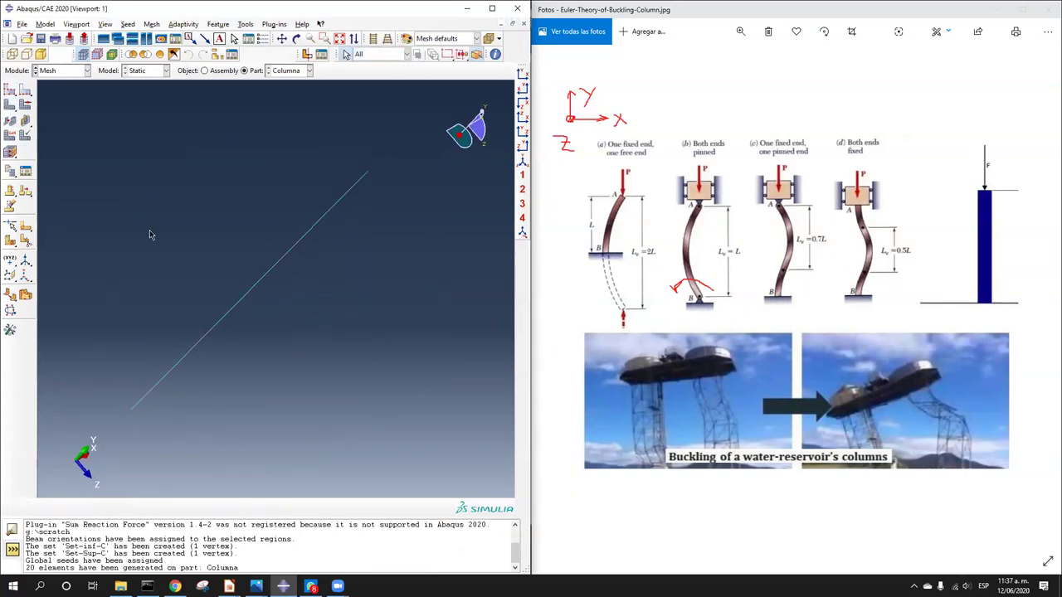
left_click_drag(295, 275, 332, 300, "ctrl+alt")
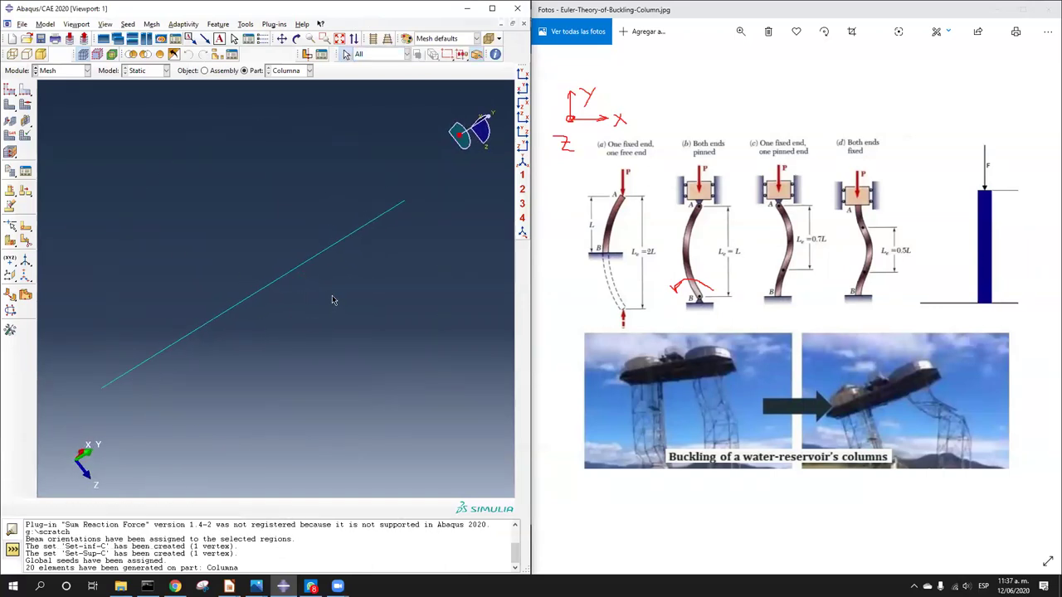
Step: Turn on node labels and element labels in the part's mesh display options and apply them to the column
left_click(151, 24)
mouse_move(106, 26)
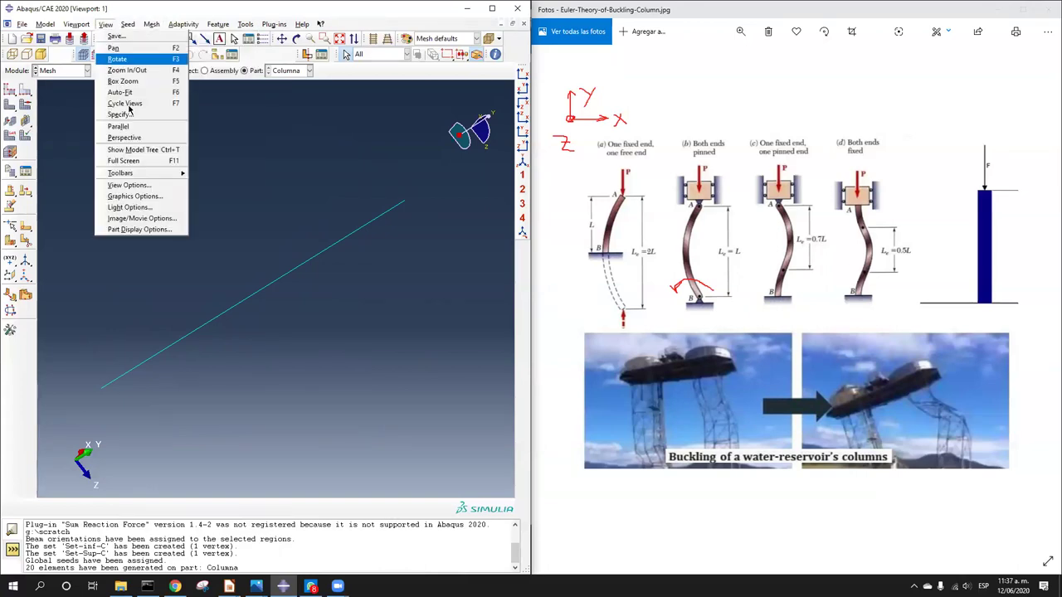
left_click(153, 229)
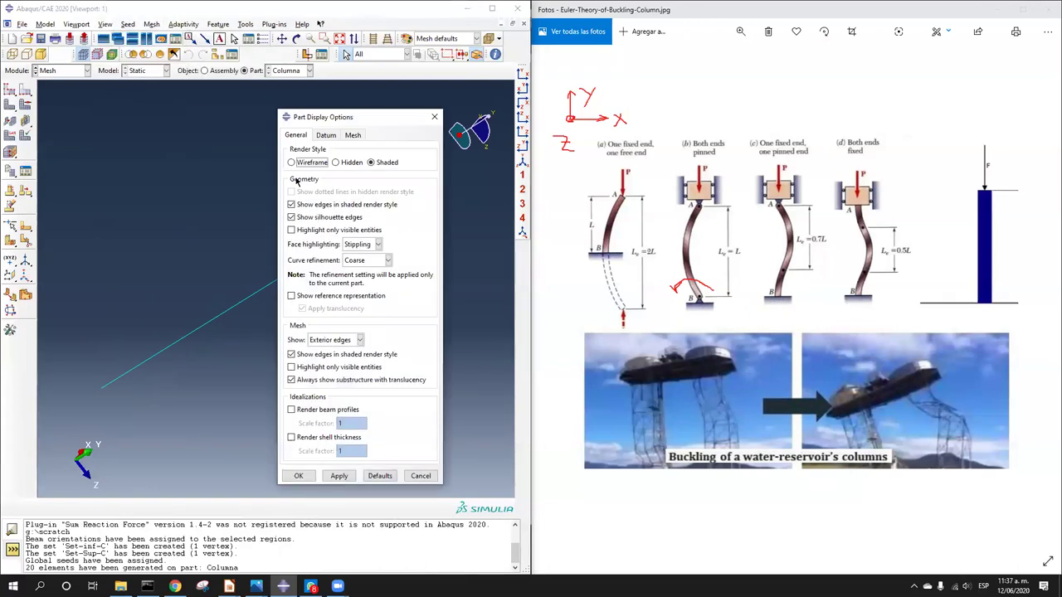
left_click(355, 136)
left_click_drag(354, 120, 556, 125)
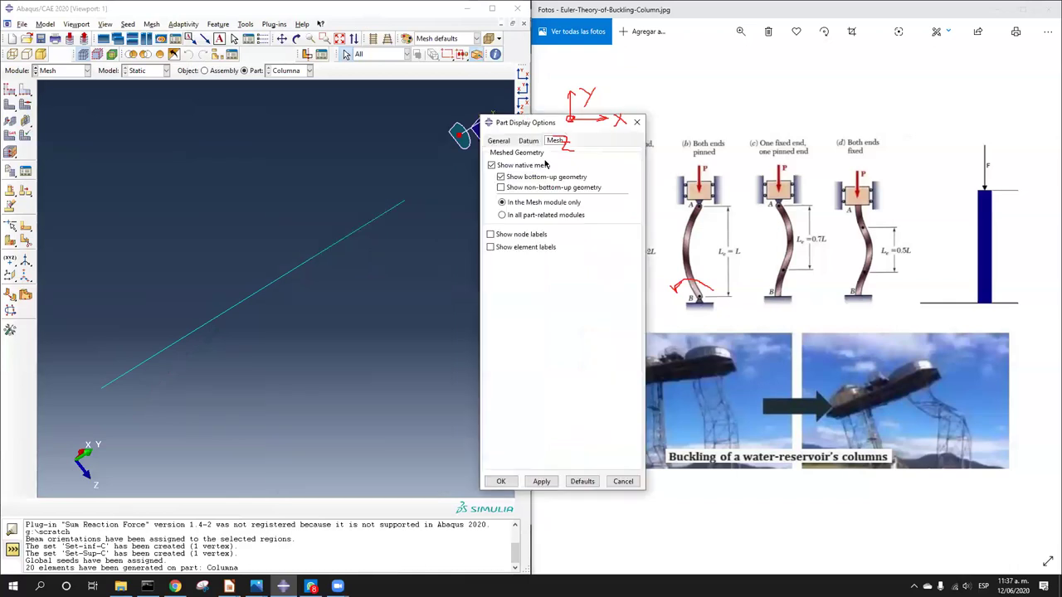
left_click(527, 237)
left_click(531, 248)
left_click(541, 481)
scroll(385, 234, "up", 3)
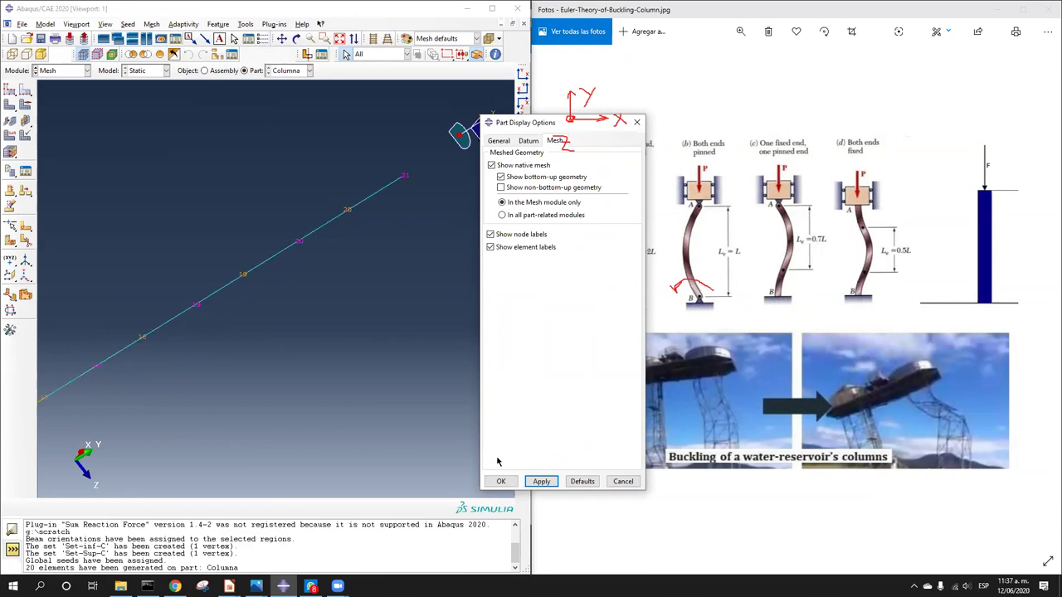
Step: Turn off the node and element labels and accept the part display options
left_click(521, 235)
left_click(524, 247)
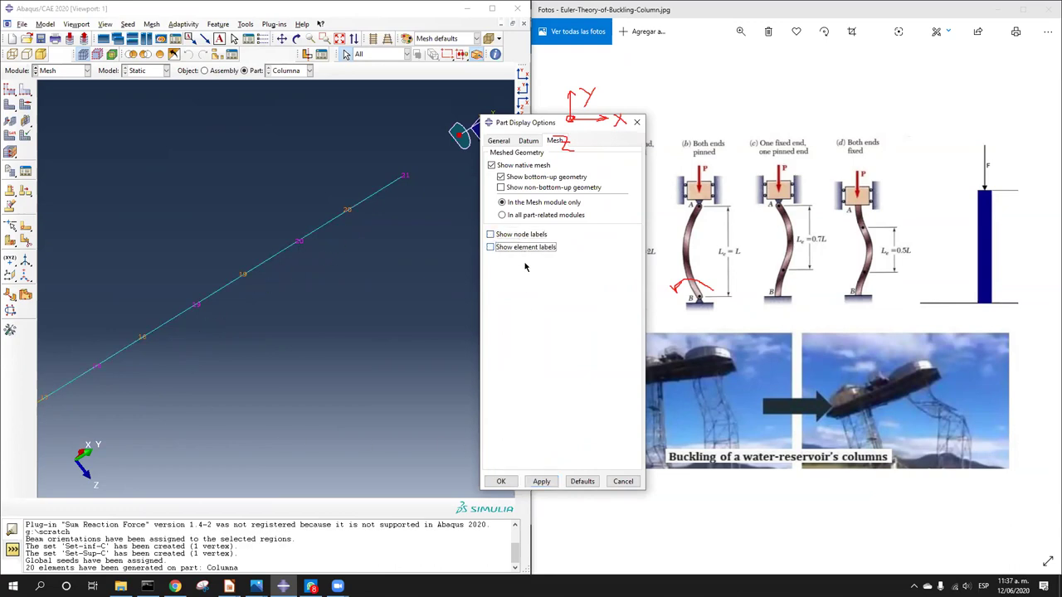
left_click(501, 481)
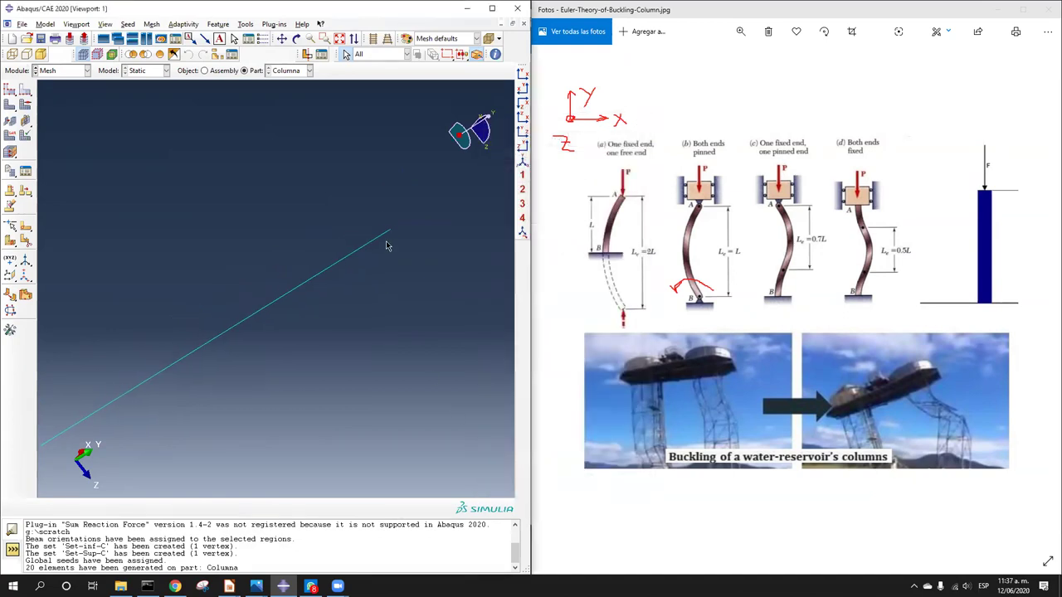
scroll(379, 274, "down", 2)
Step: Create a Pandeo folder inside FEA_WORK and save the model database in it as pandeo
left_click(41, 39)
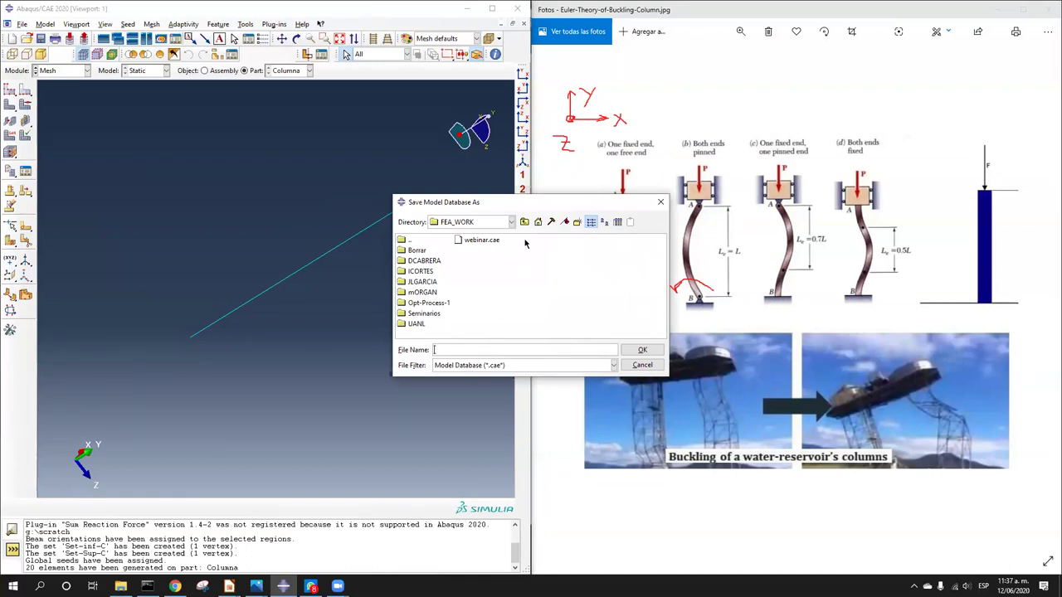
left_click(578, 222)
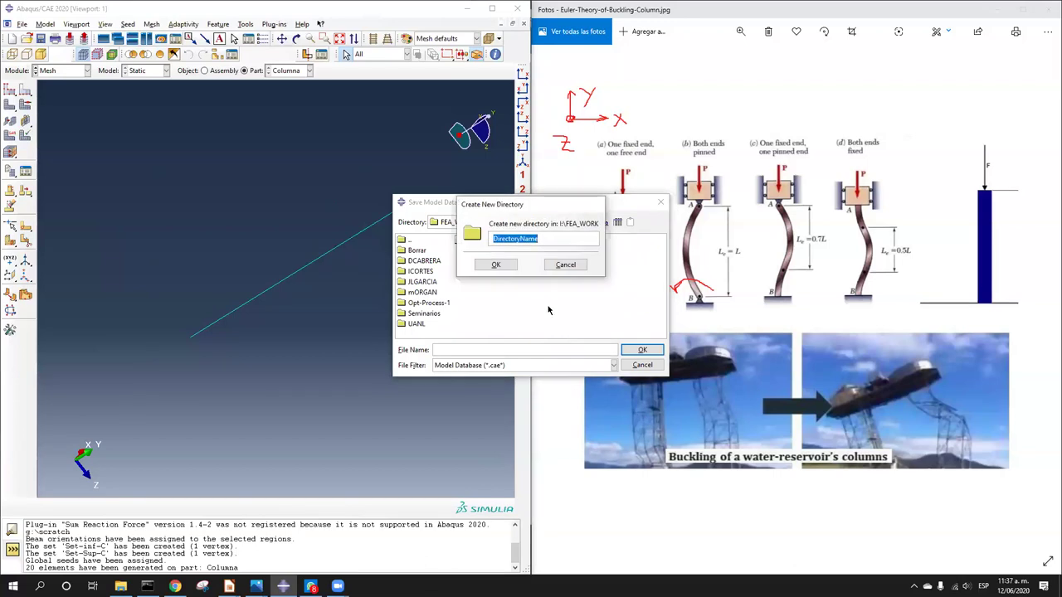
type("Co")
left_click(495, 265)
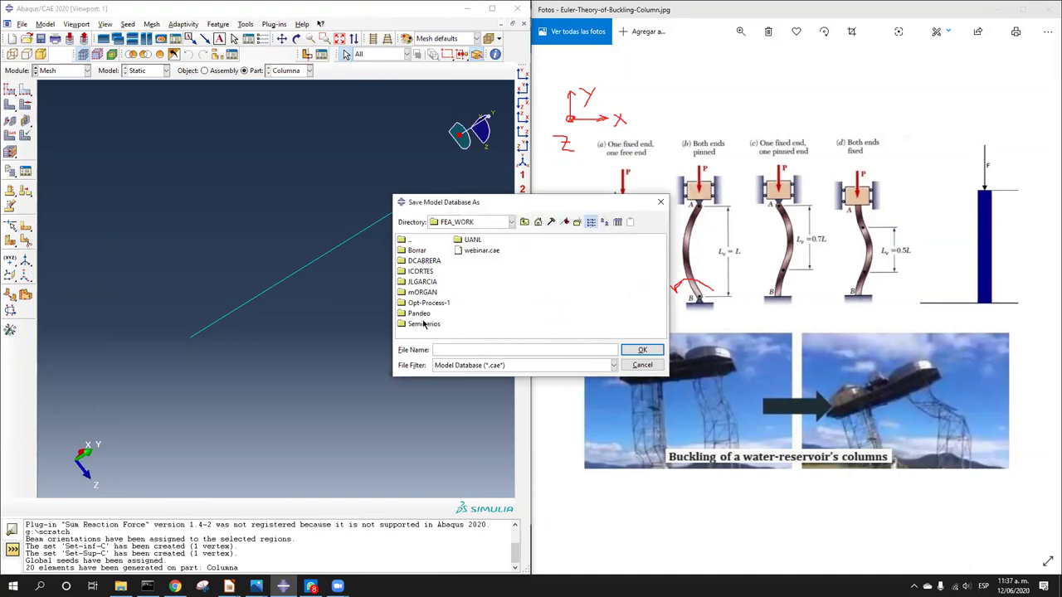
double_click(422, 312)
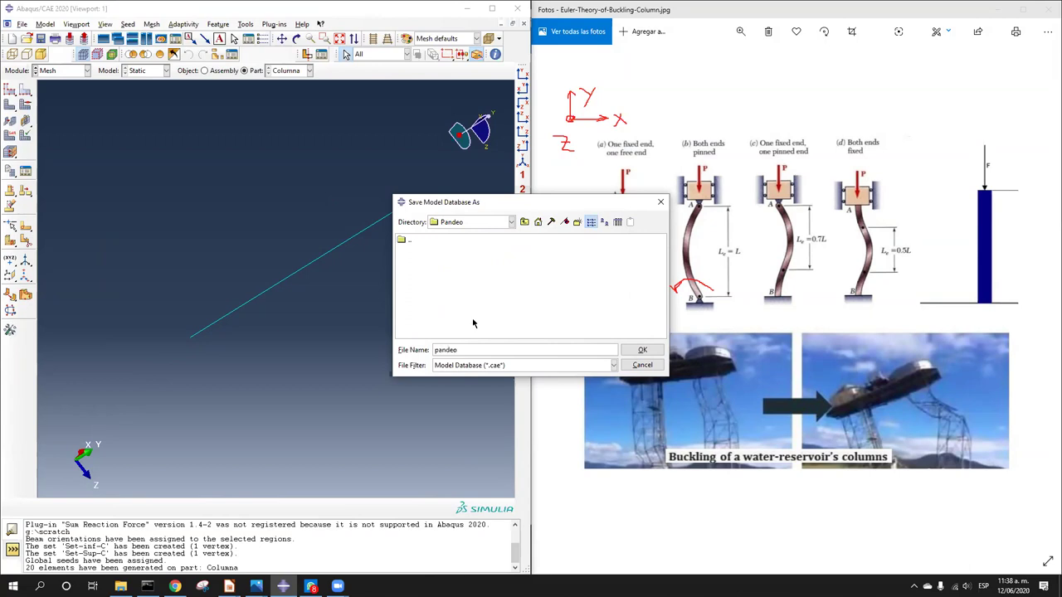
left_click(642, 350)
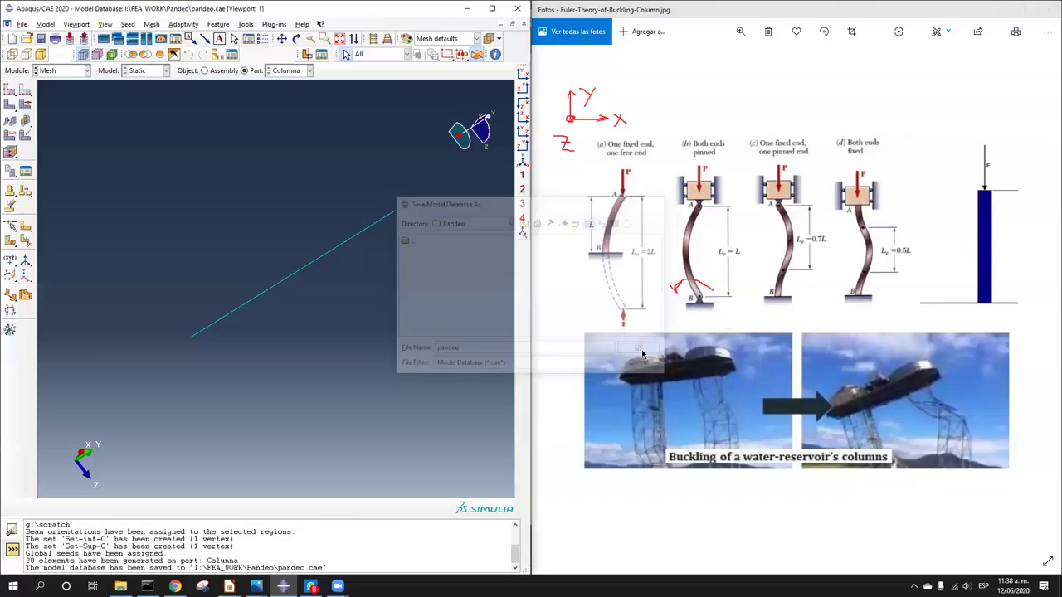
Step: Set the work directory to I:/FEA_WORK/Pandeo
left_click(22, 24)
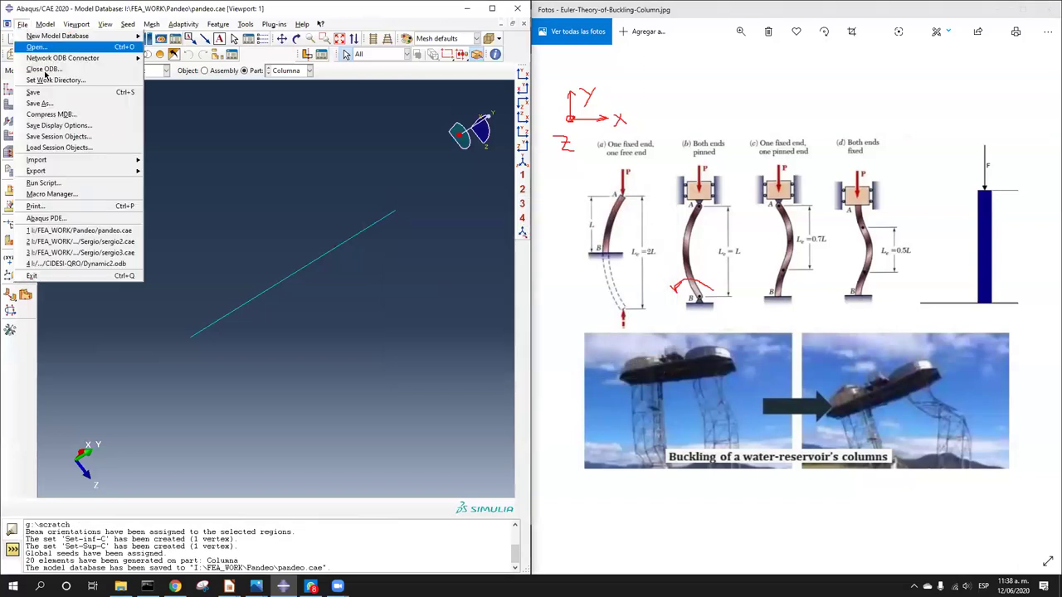
left_click(46, 79)
left_click(598, 290)
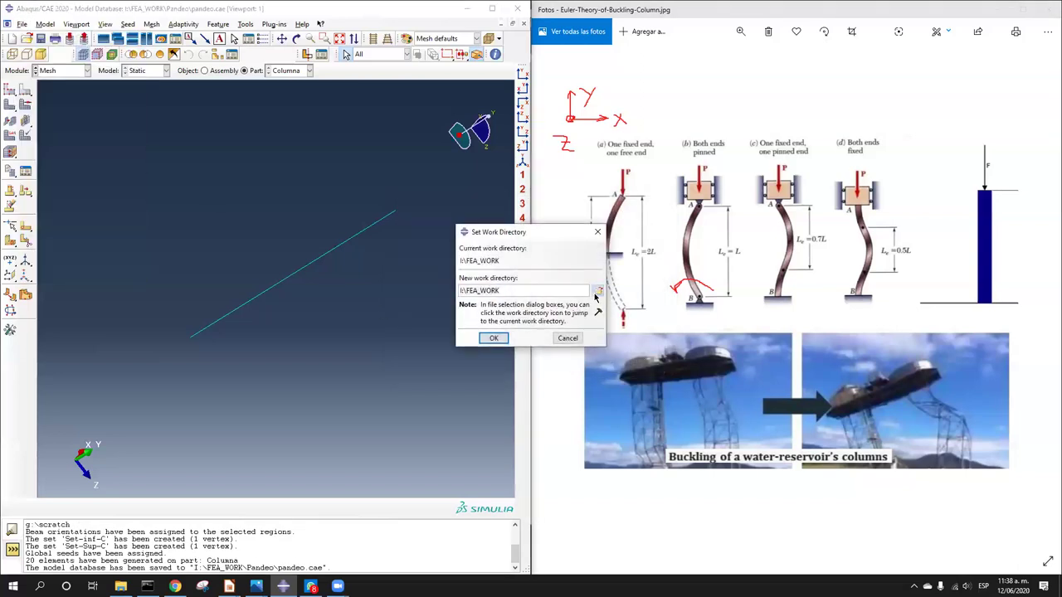
left_click(419, 314)
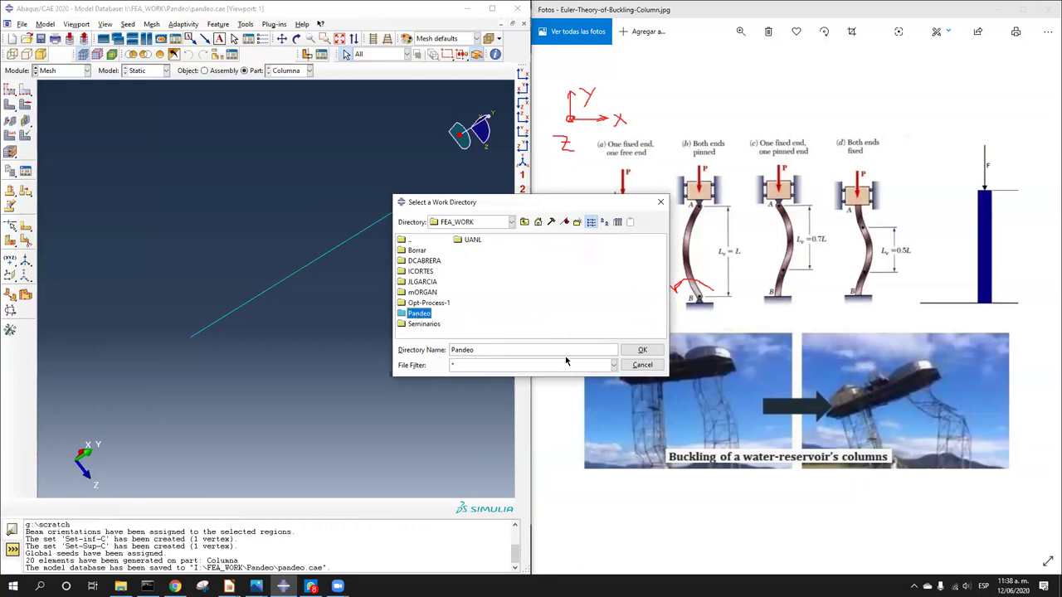
left_click(641, 350)
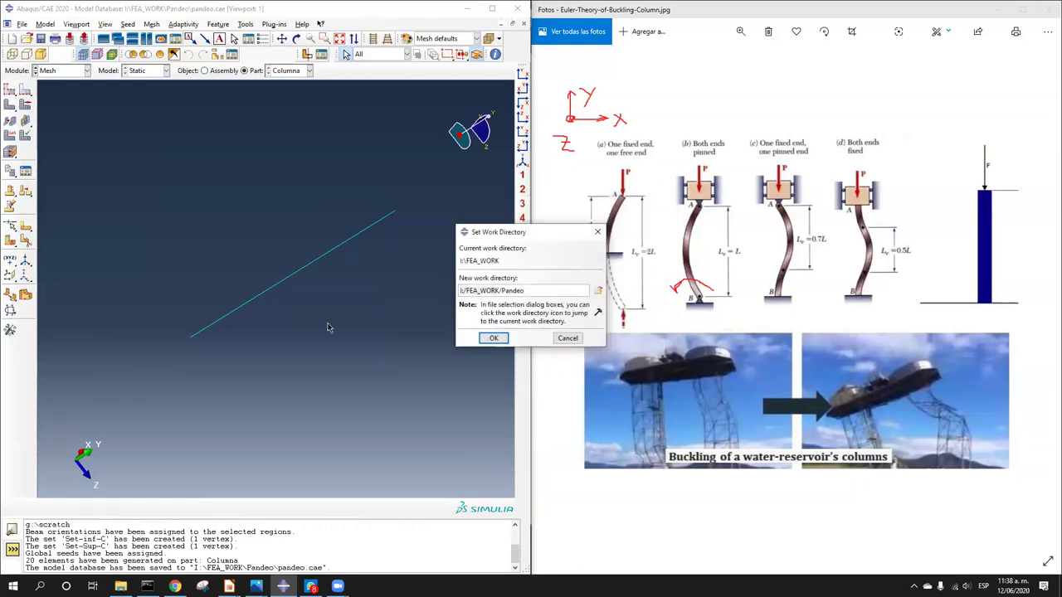
left_click(493, 338)
Step: Switch to File Explorer, open the Pandeo folder in FEA_WORK on the I: drive and check the saved pandeo files
left_click(120, 586)
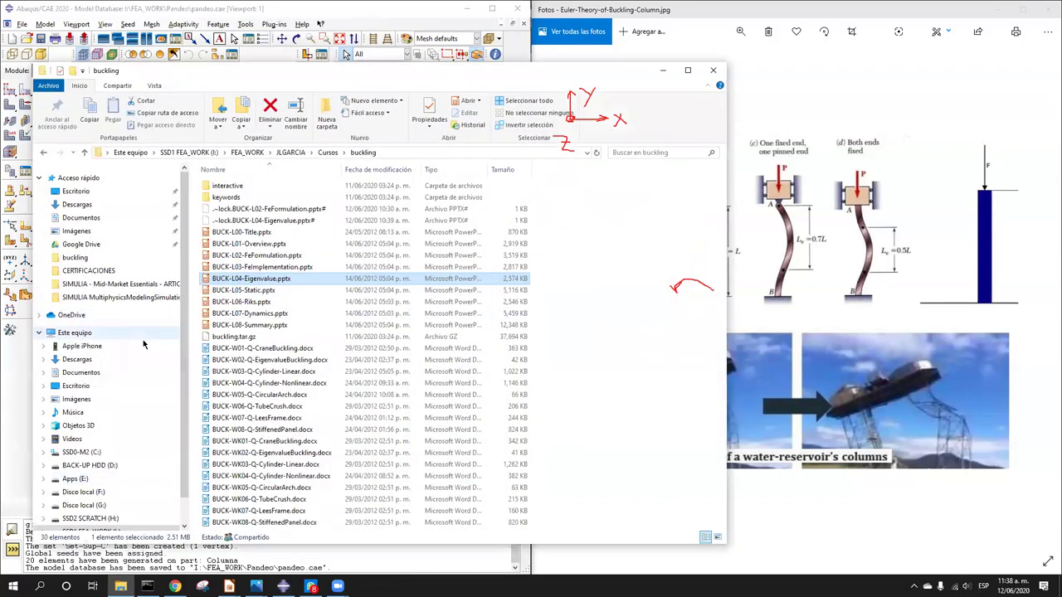
scroll(131, 480, "down", 1)
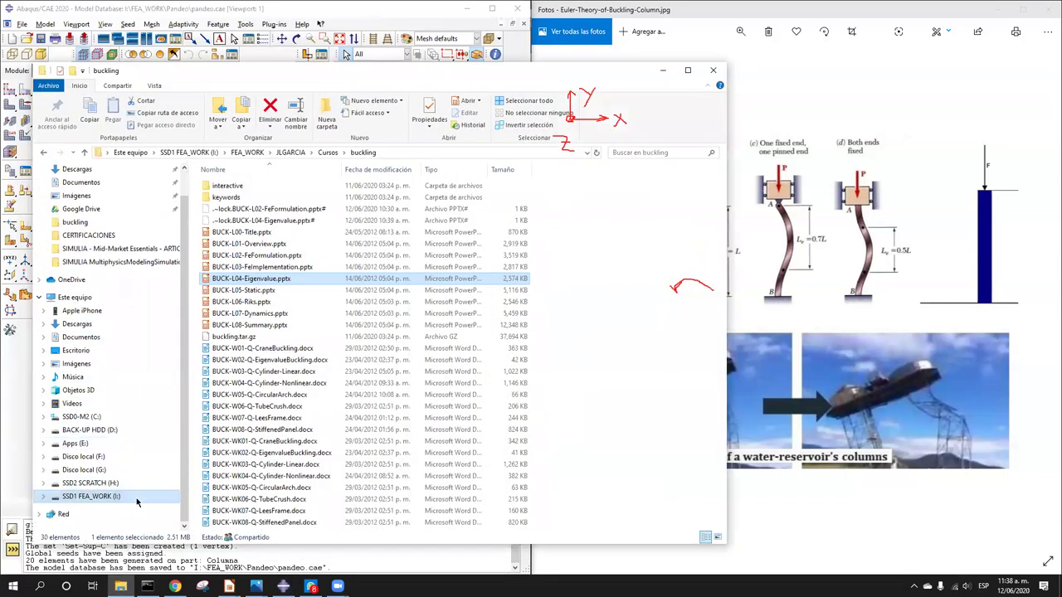
left_click(124, 496)
left_click(229, 187)
double_click(230, 188)
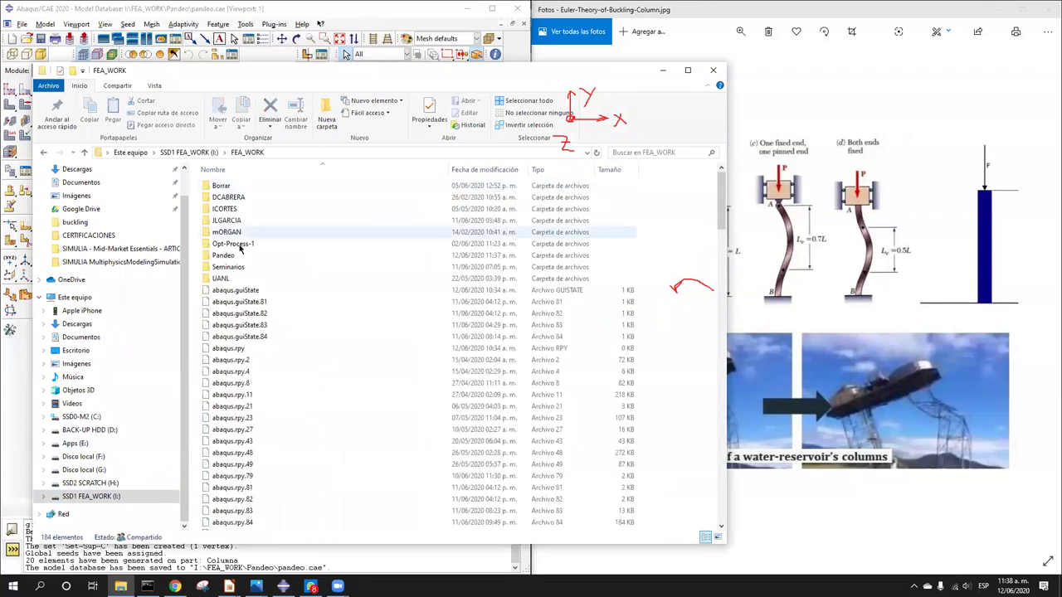
double_click(240, 256)
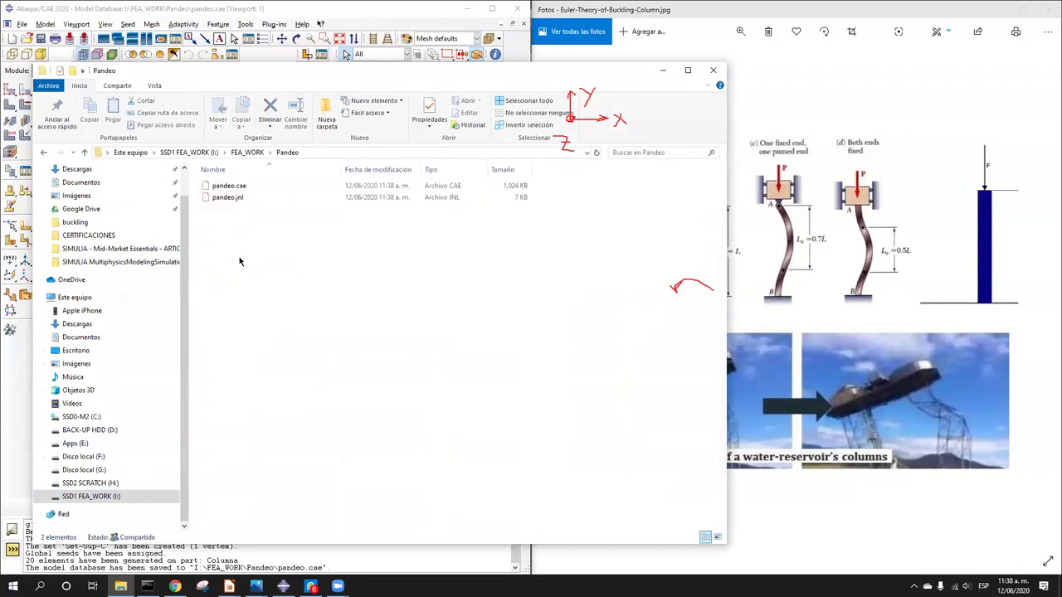
left_click(234, 187)
left_click(237, 197)
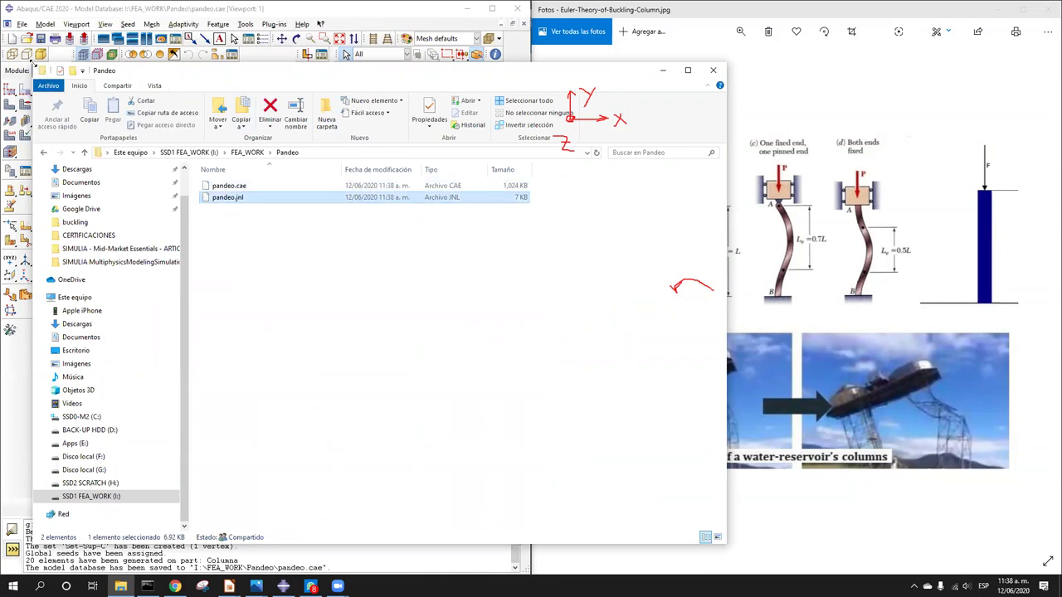
Step: Resize the Pandeo folder window and place it over the photo viewer, leaving the Abaqus window uncovered
left_click_drag(31, 63, 339, 351)
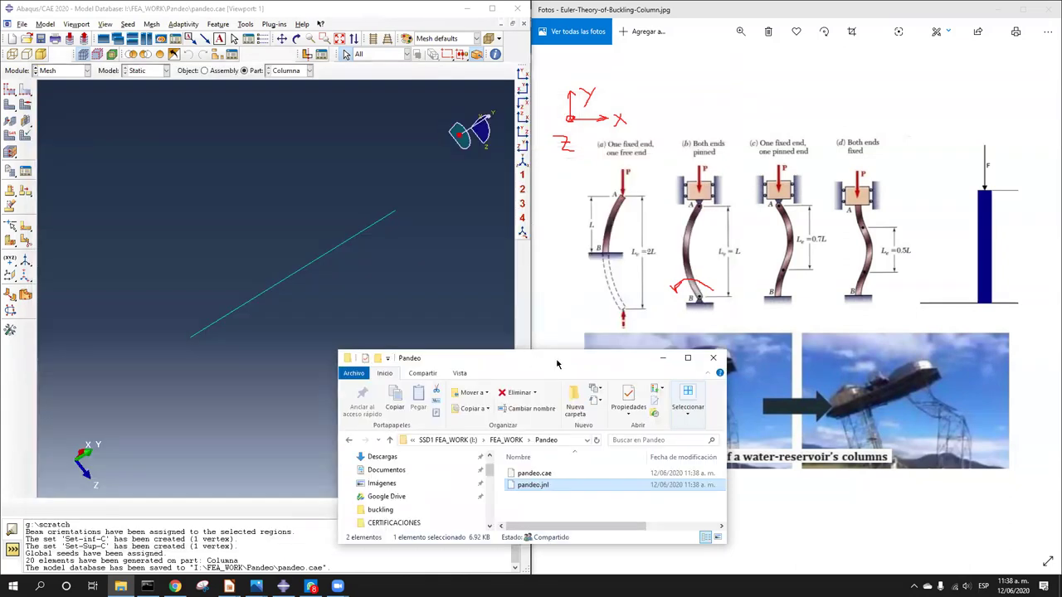
left_click_drag(556, 364, 758, 337)
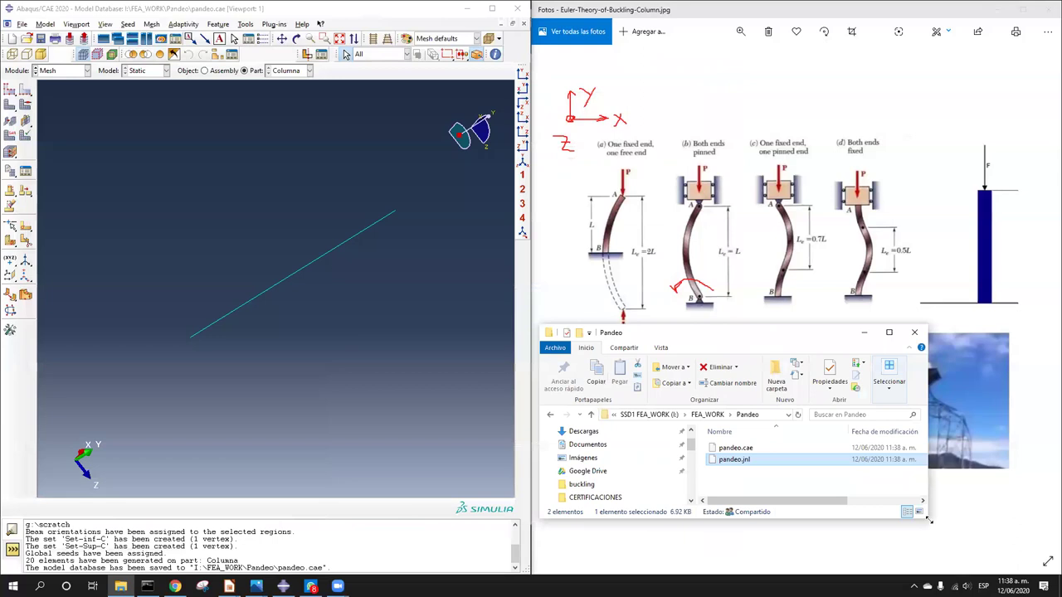
left_click_drag(928, 519, 1055, 571)
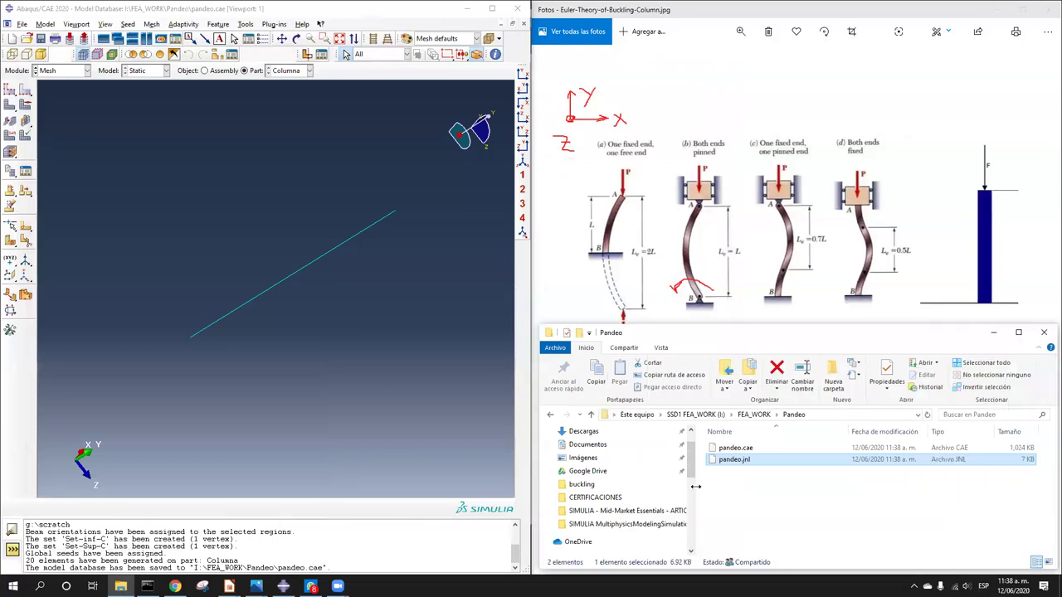
Step: Switch back to Abaqus/CAE, go to the Job module and create a job named Static from the Static model
left_click(241, 351)
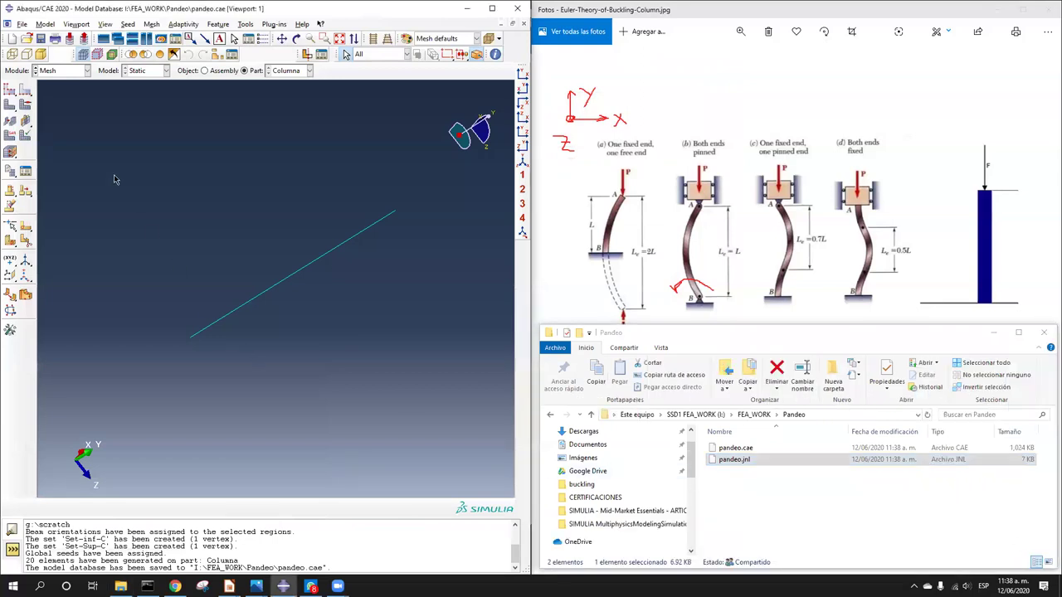
left_click(59, 73)
left_click(46, 165)
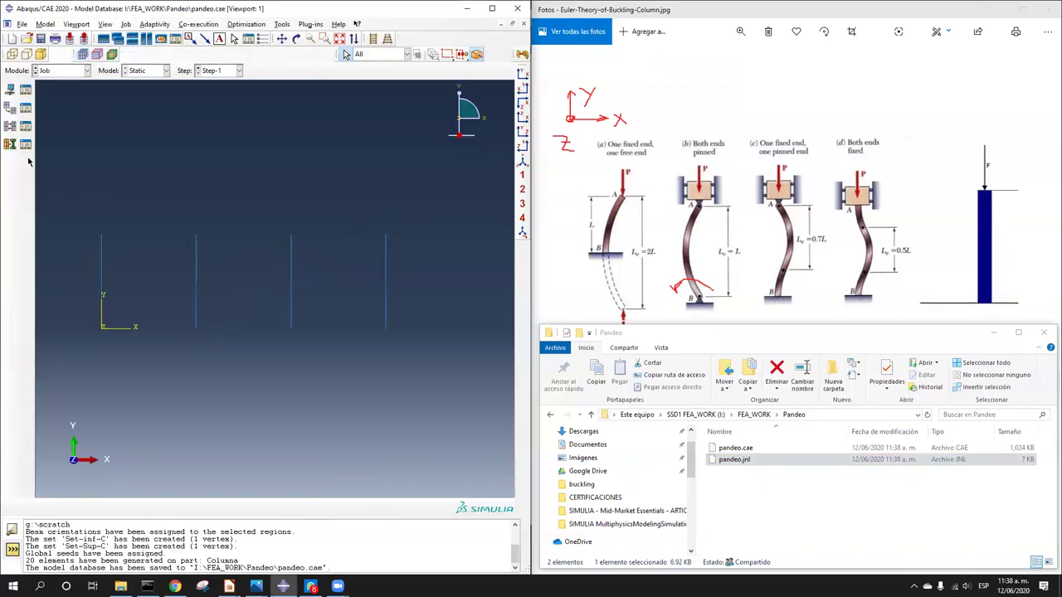
left_click(10, 89)
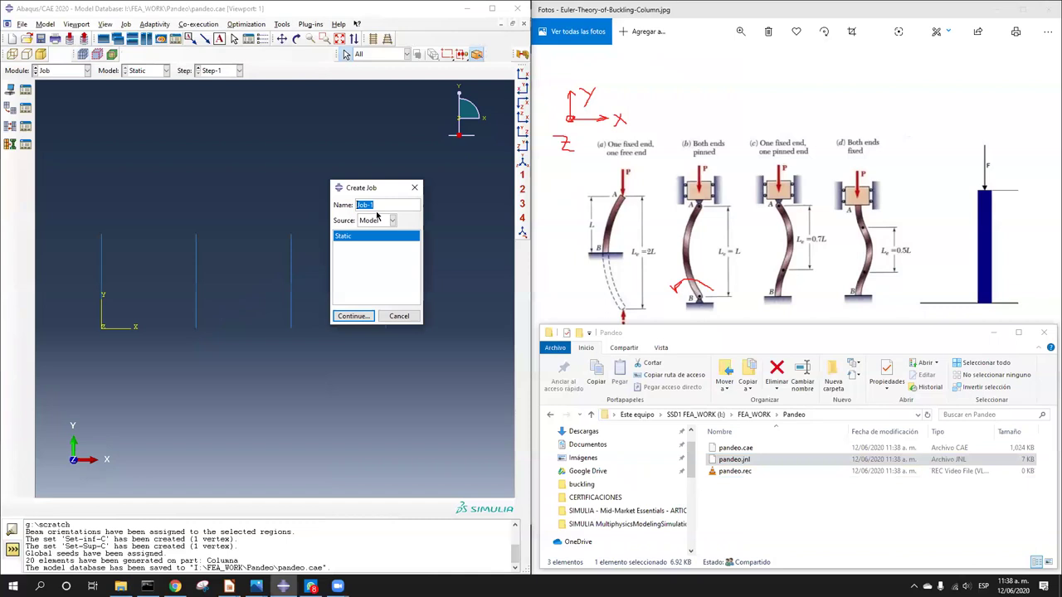
type("Ste")
left_click(365, 316)
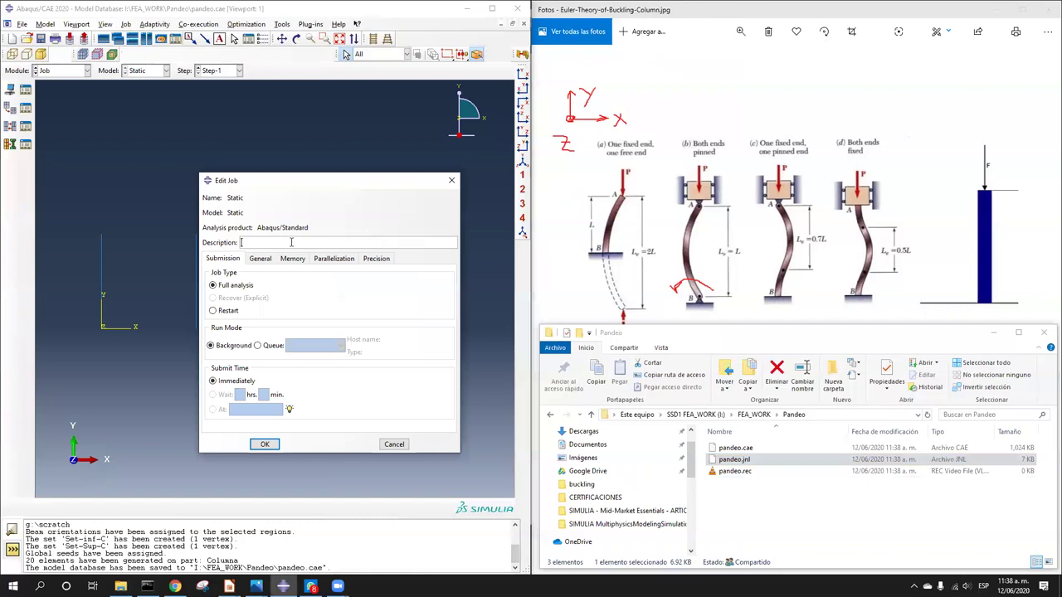
Step: Enable multiple processors for the Static job, set to 4, and accept the job settings
left_click(329, 259)
left_click(279, 275)
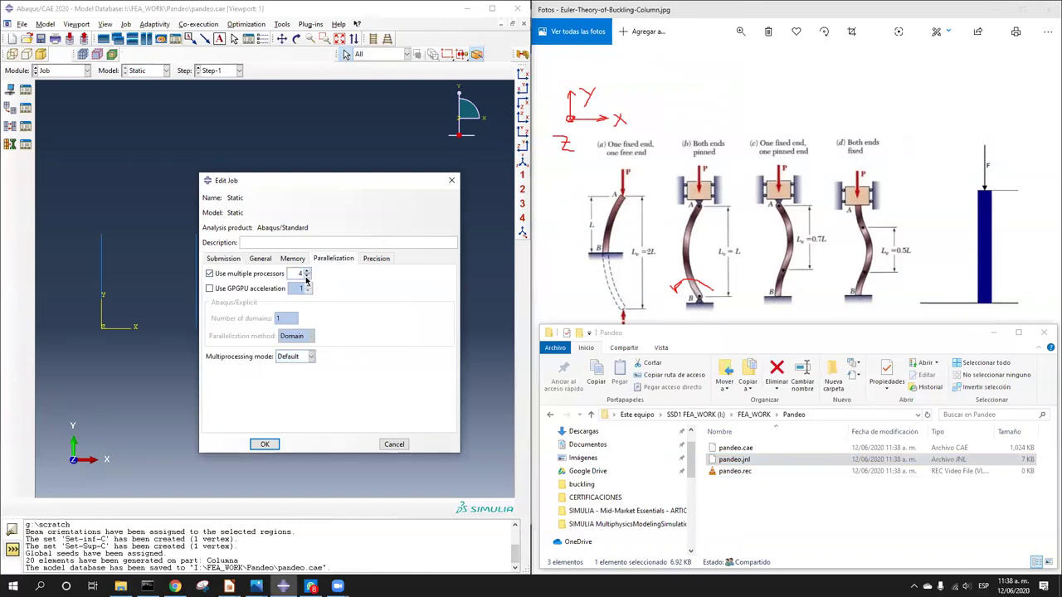
left_click(264, 444)
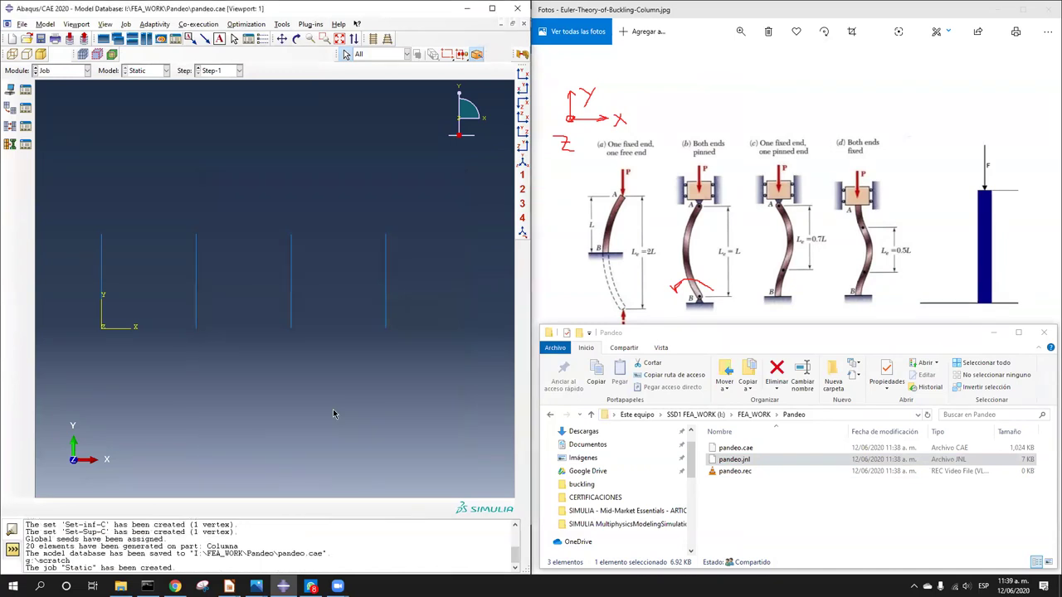
scroll(334, 404, "up", 1)
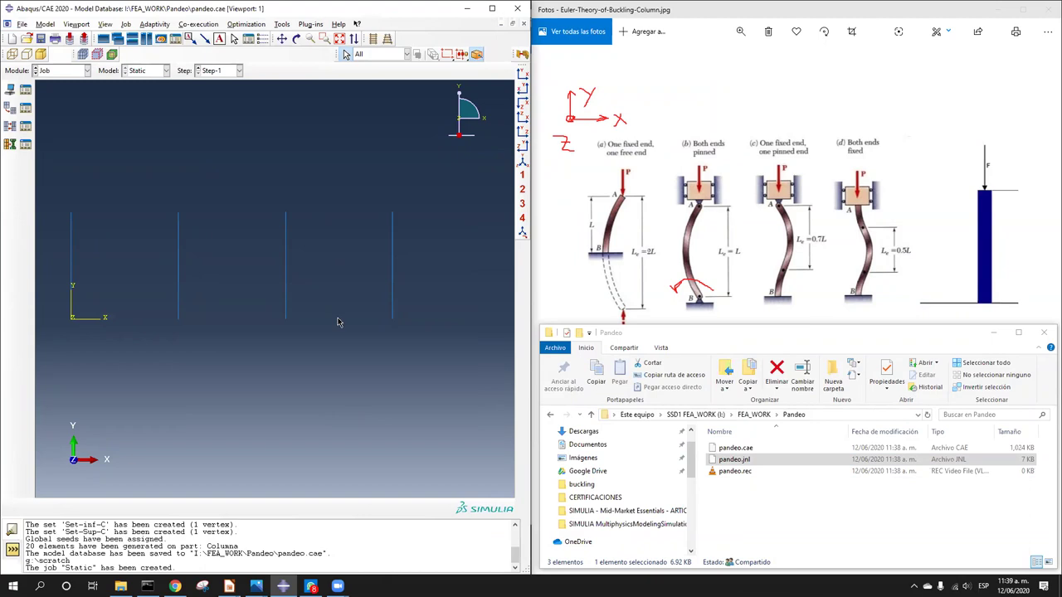
Step: Submit the Static job for analysis and check the job files in the Pandeo folder, selecting Static.inp
left_click(749, 472)
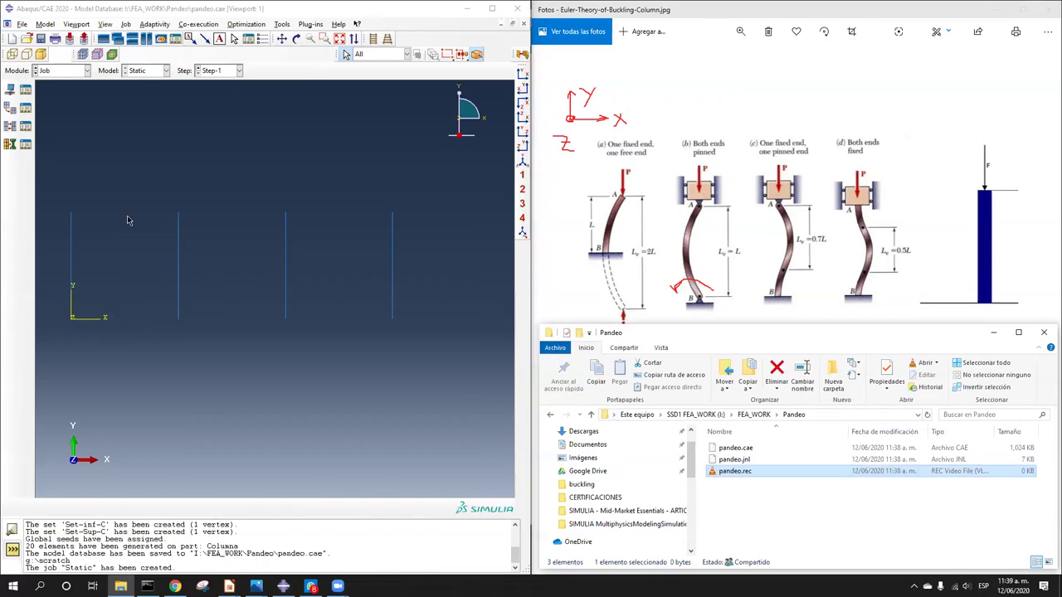
left_click(28, 91)
left_click(268, 257)
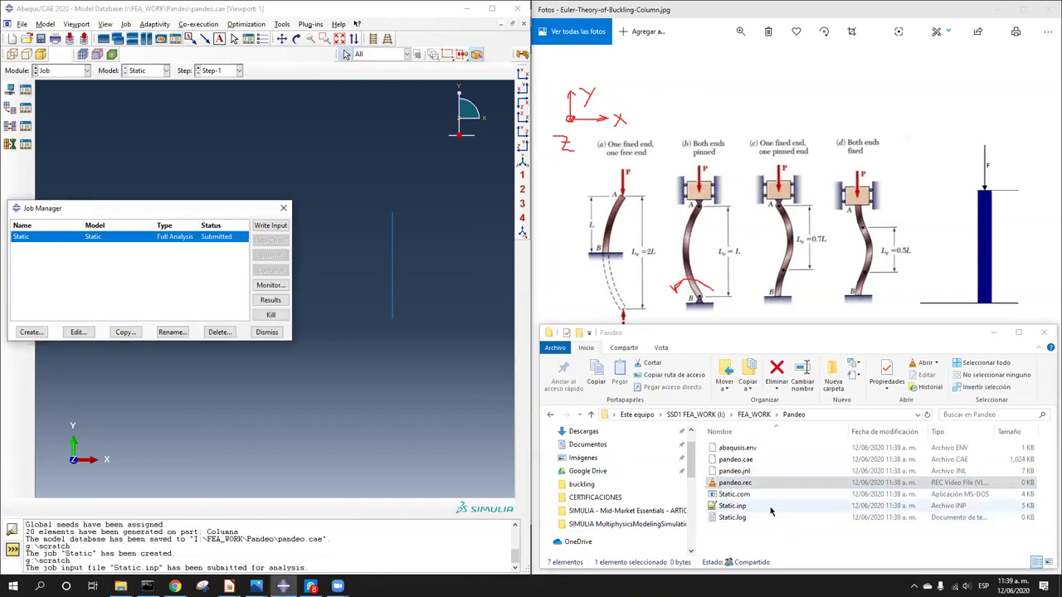
left_click(771, 494)
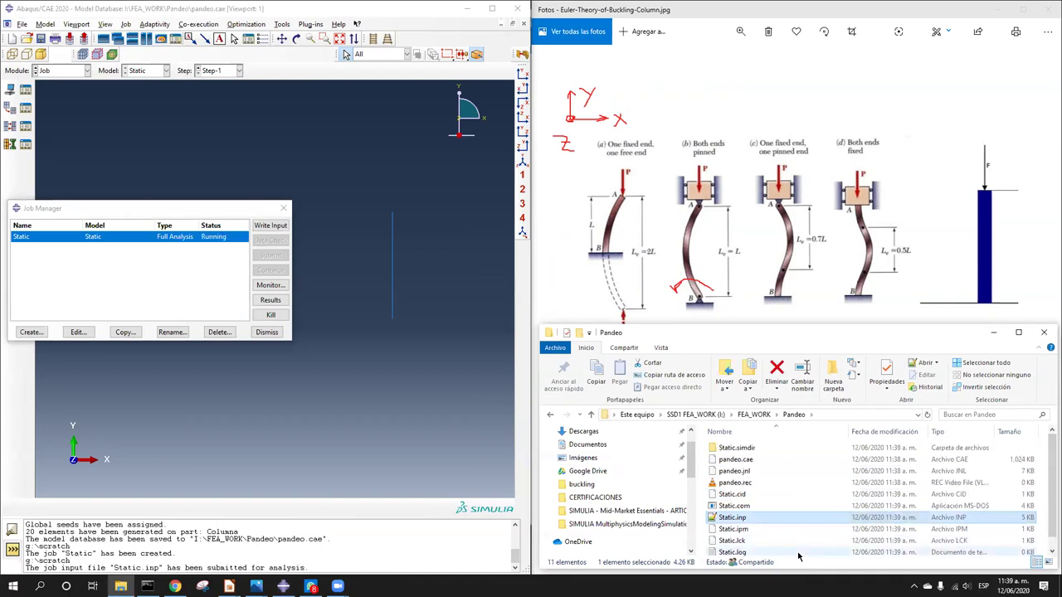
Step: Browse the Static job files in the Pandeo folder and monitor the Static job's progress, closing the monitor once the run ends
key("Down")
key("Down")
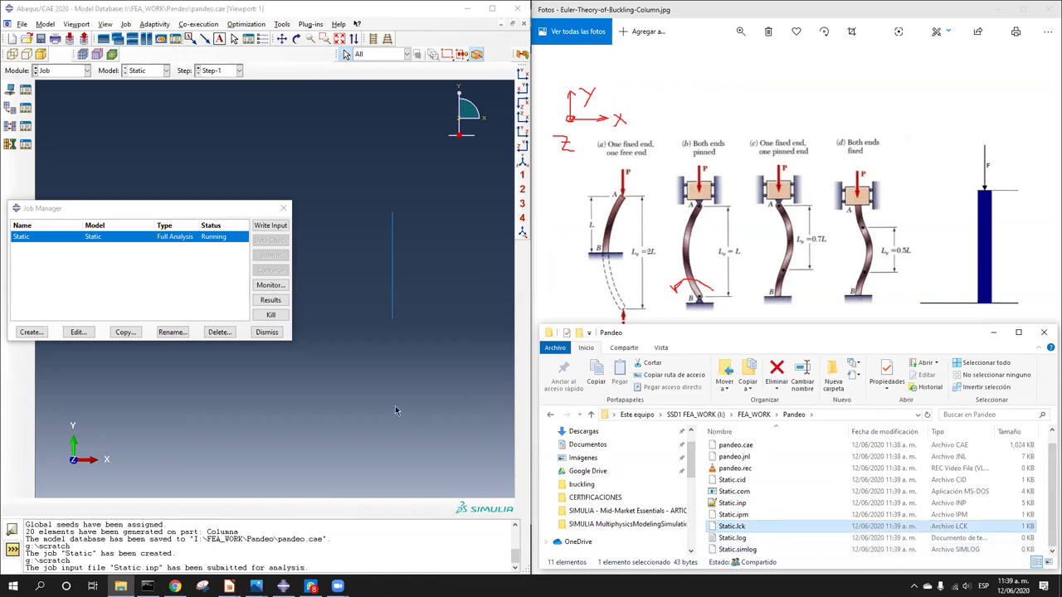
left_click(272, 286)
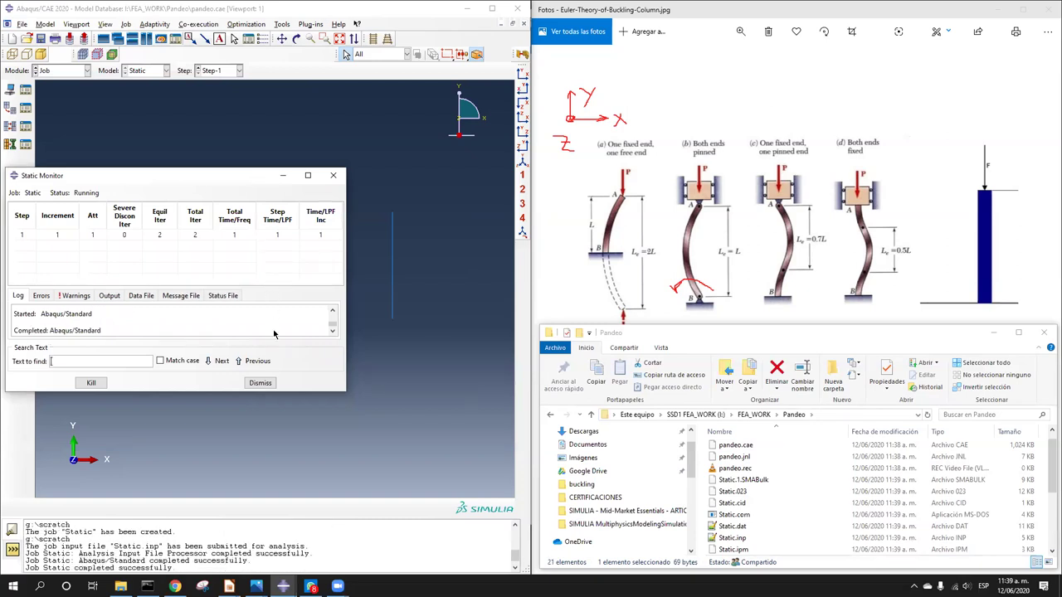
left_click(261, 382)
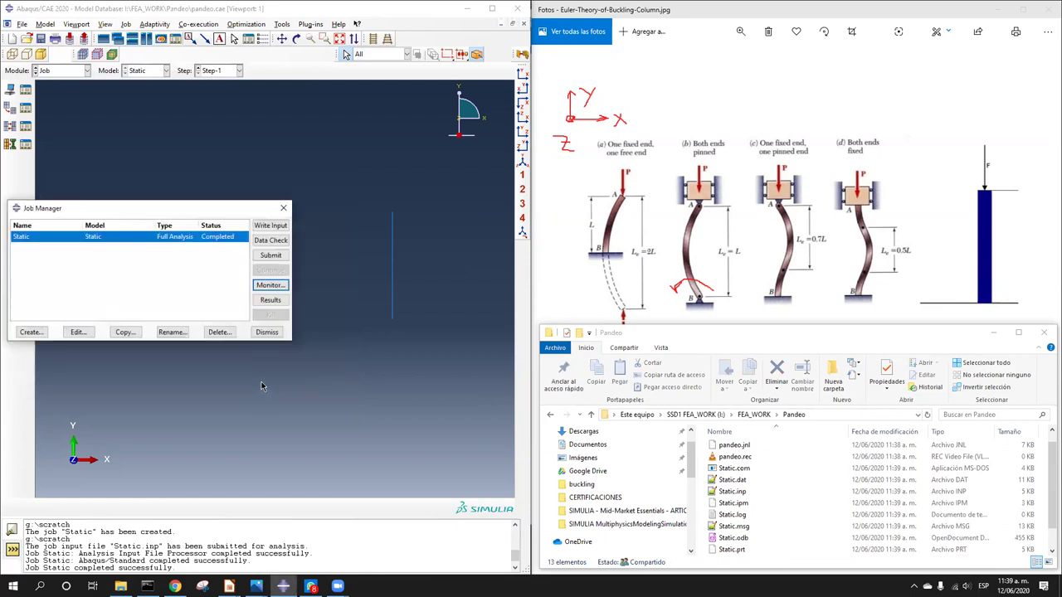
Step: Open the Static job's results, plot contours on the deformed shape, face the XY plane and animate the scale factor
left_click(270, 299)
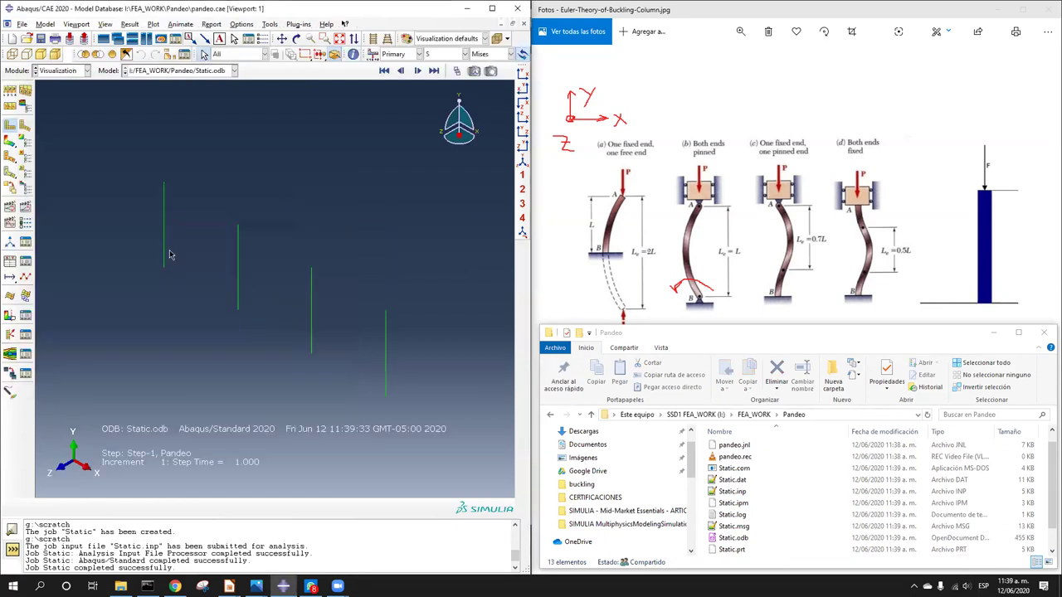
left_click(11, 142)
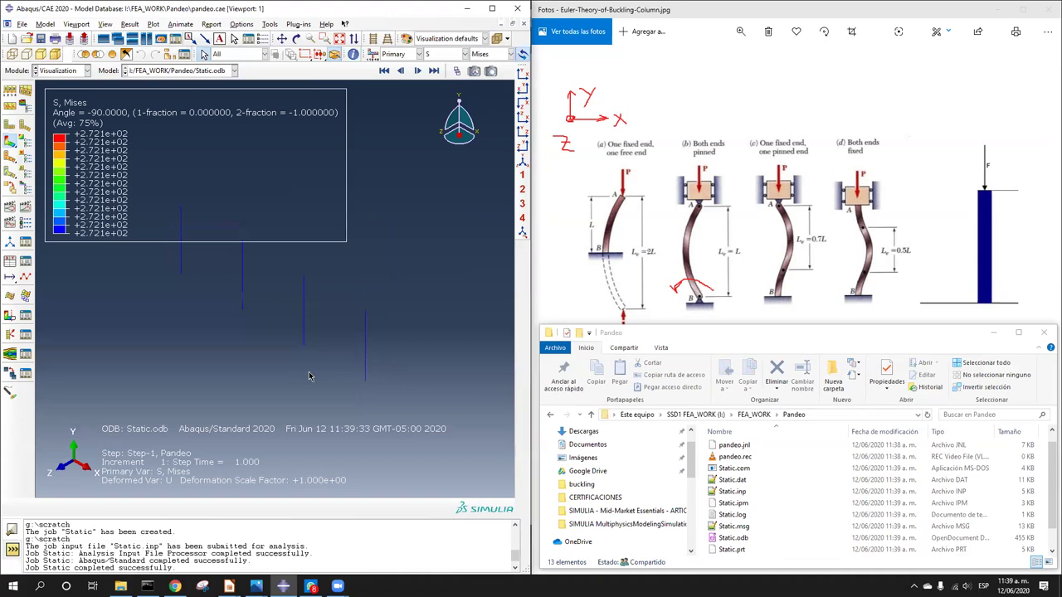
left_click_drag(329, 368, 351, 322, "ctrl+alt")
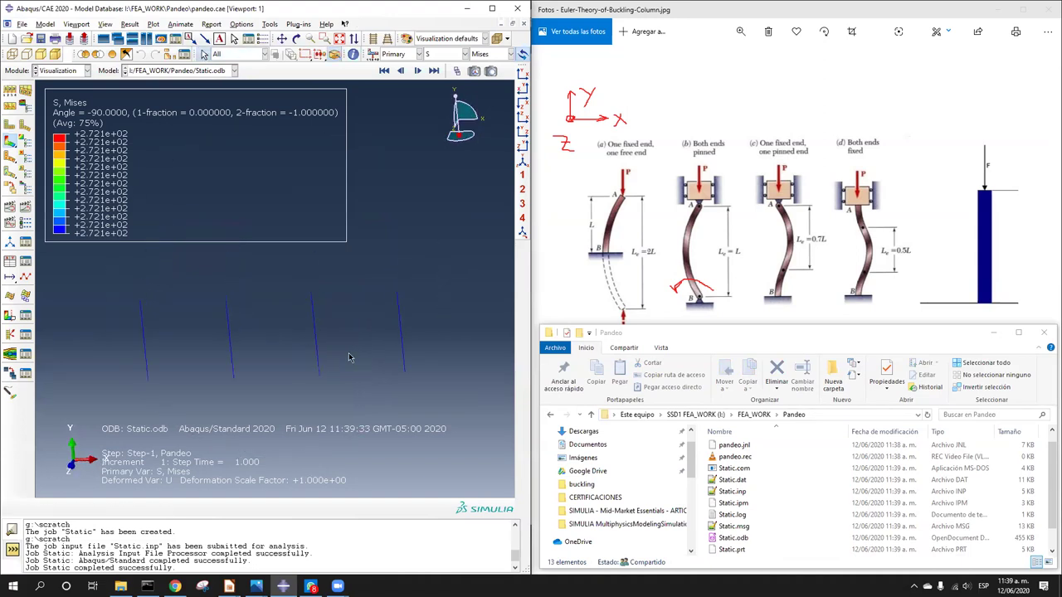
left_click(453, 135)
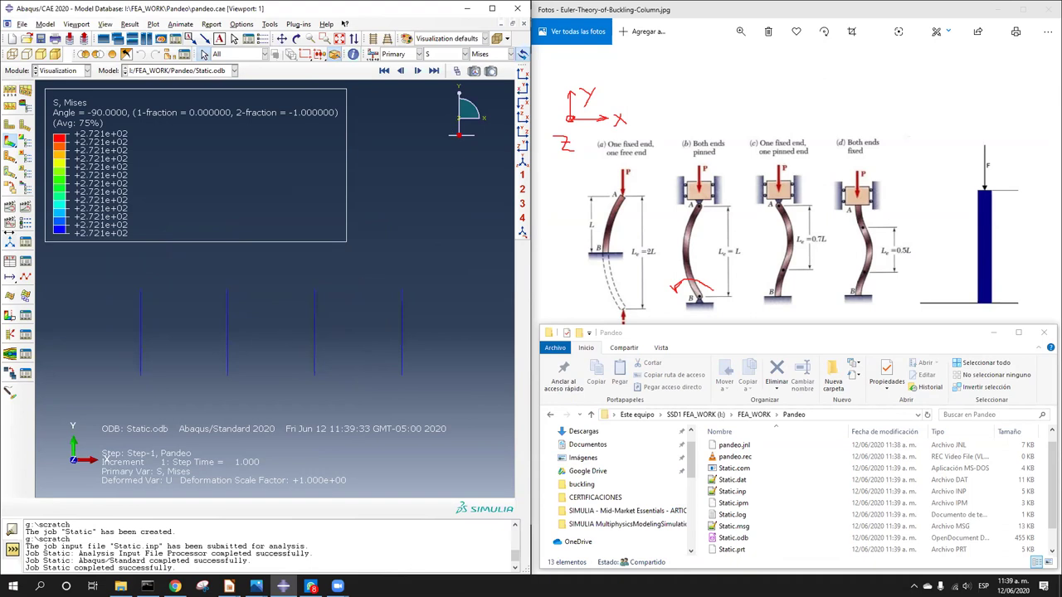
left_click(11, 209)
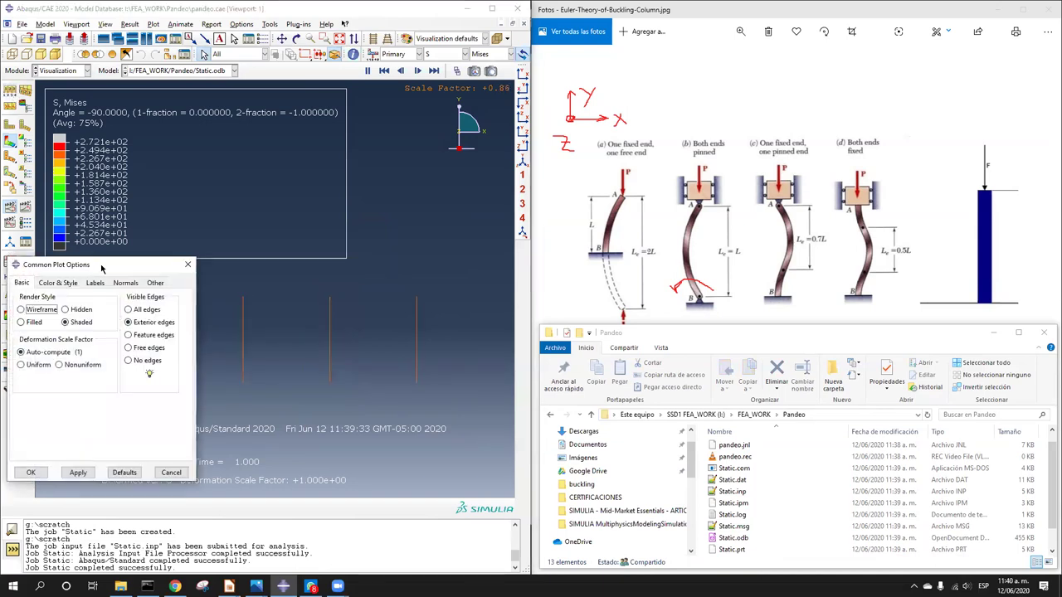
Step: Apply a uniform deformation scale factor of 150 to the result plot and close the common plot options
left_click(38, 364)
left_click(53, 379)
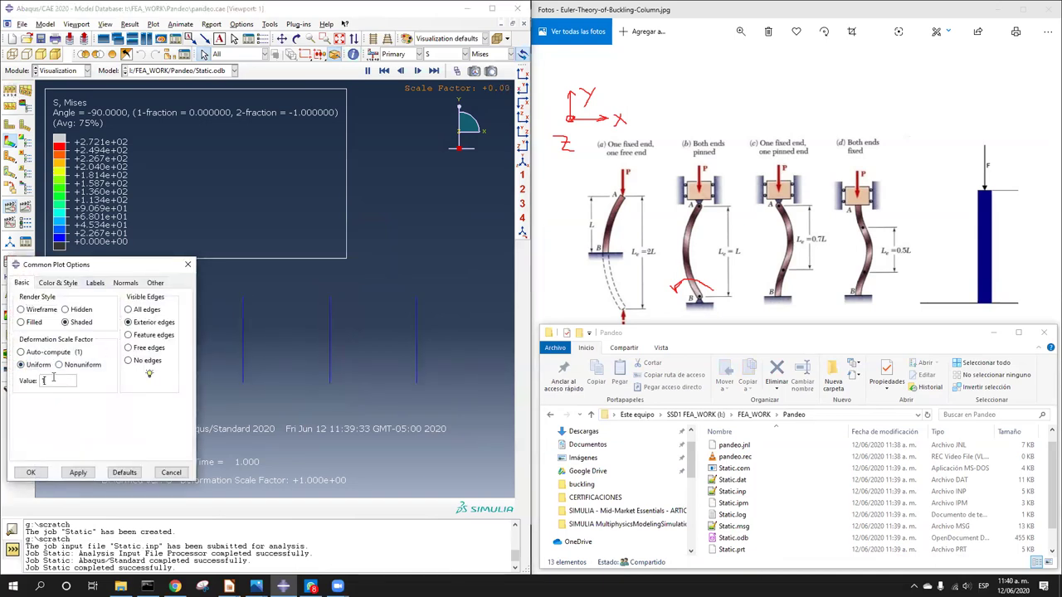
type("50")
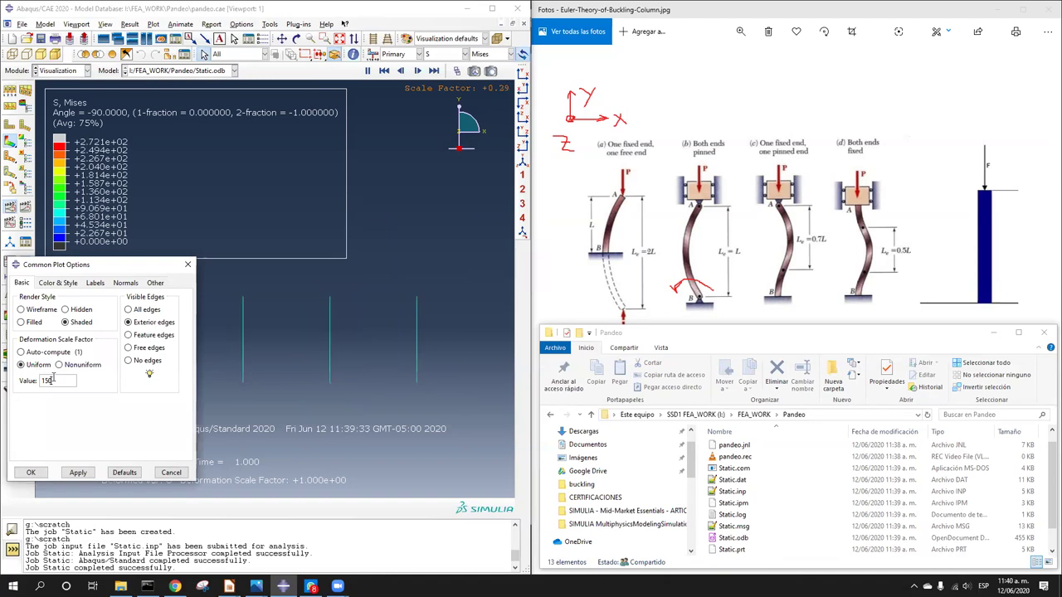
left_click(77, 472)
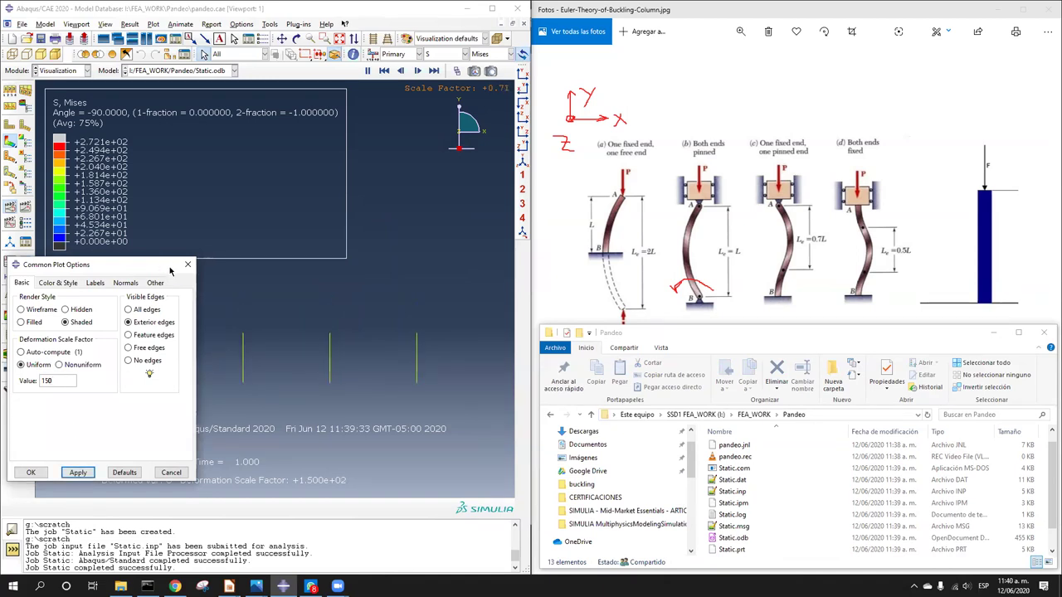
left_click_drag(170, 269, 833, 122)
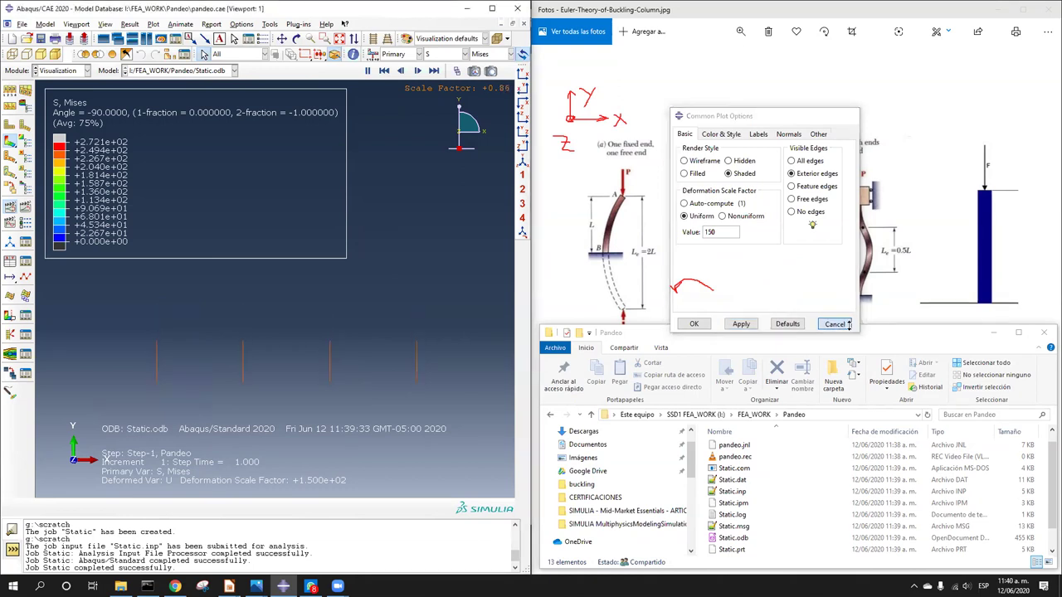
left_click(846, 325)
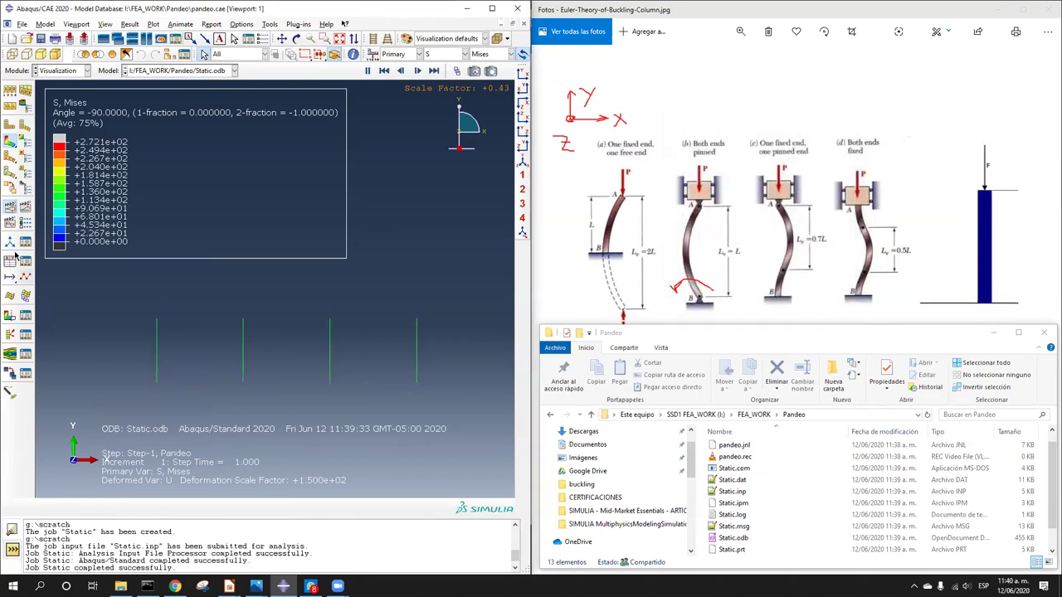
Step: Stop the scale factor animation and maximize the Abaqus/CAE window
left_click(7, 211)
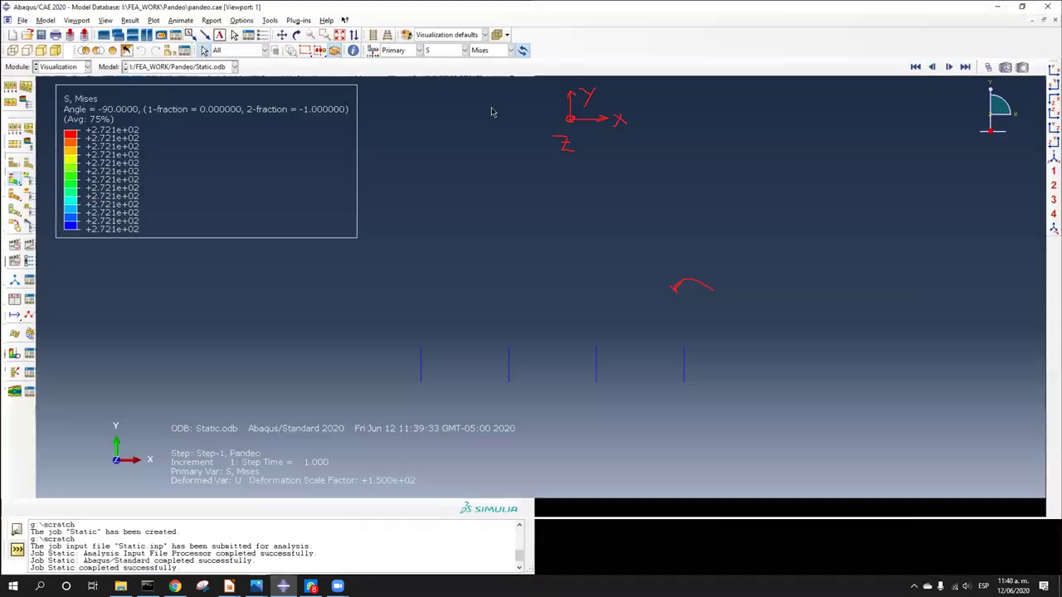
left_click(492, 8)
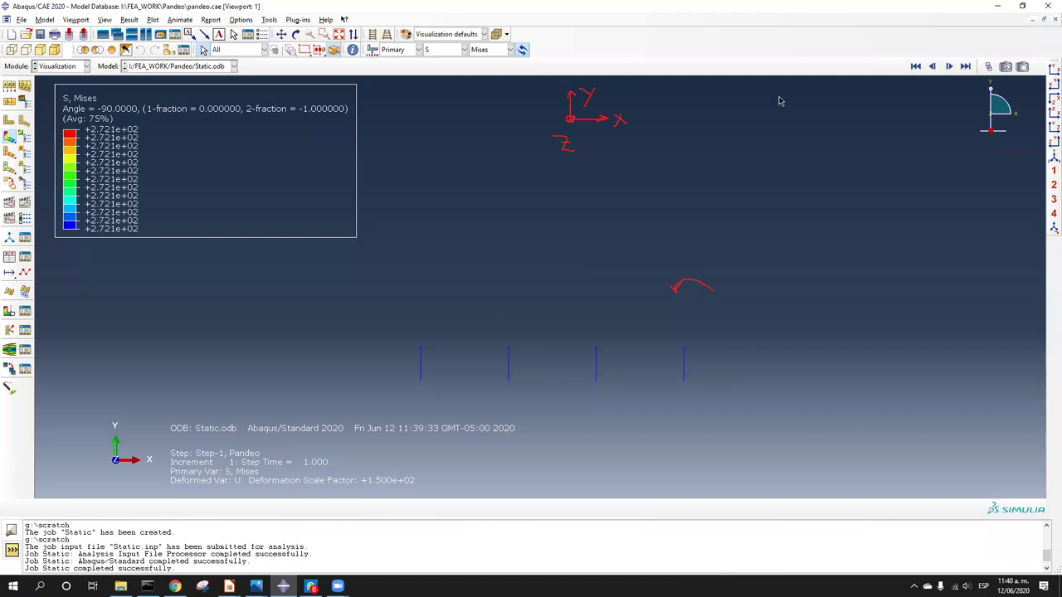
Step: Undo the red hand-drawn axis and arrow annotations covering the screen
key("ctrl+z")
key("ctrl+z")
key("ctrl+z")
key("ctrl+z")
mouse_move(565, 110)
left_mouse_down()
mouse_move(628, 119)
mouse_move(495, 199)
left_mouse_up()
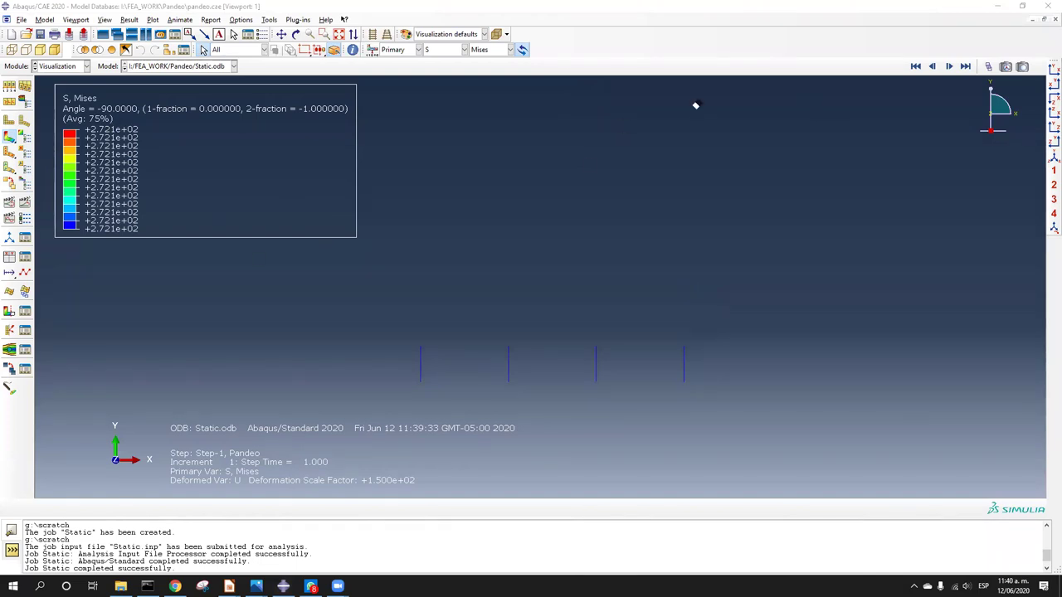
Step: Show the model tree and copy the Static model to a new model named Buckle
key("ctrl+t")
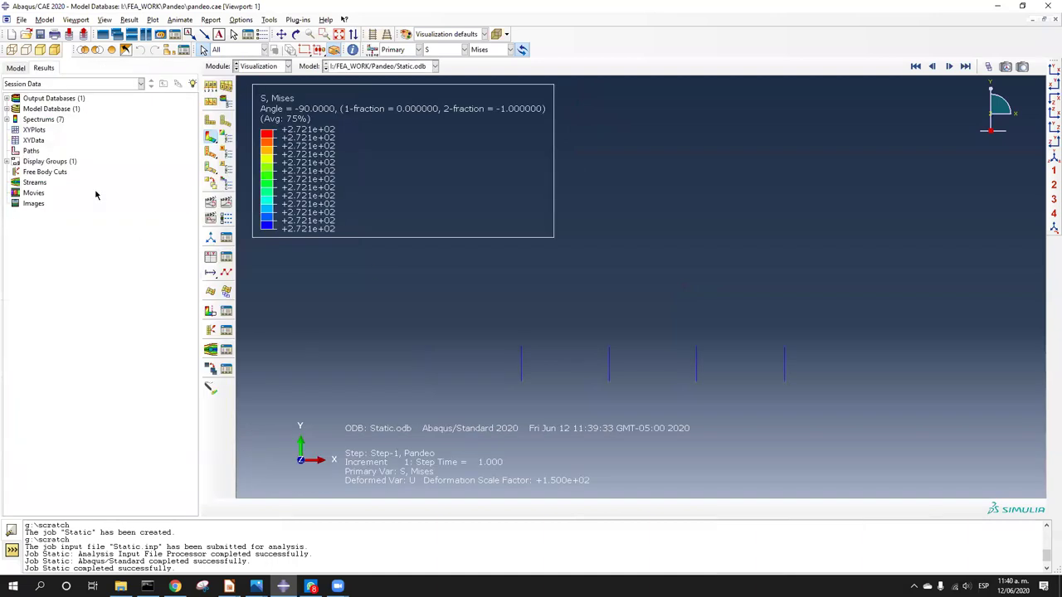
left_click(16, 69)
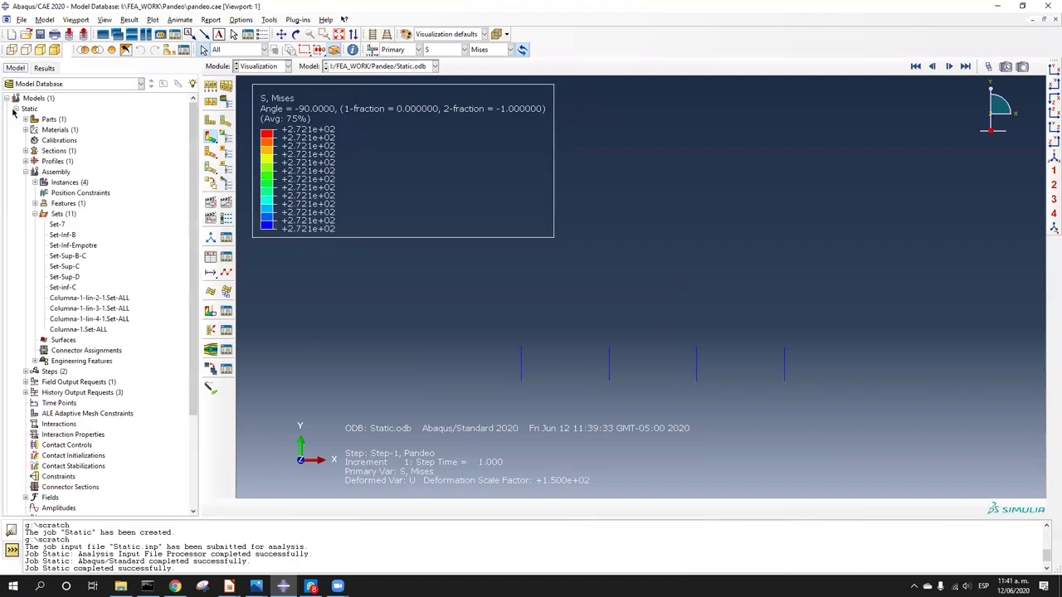
left_click(16, 109)
right_click(26, 109)
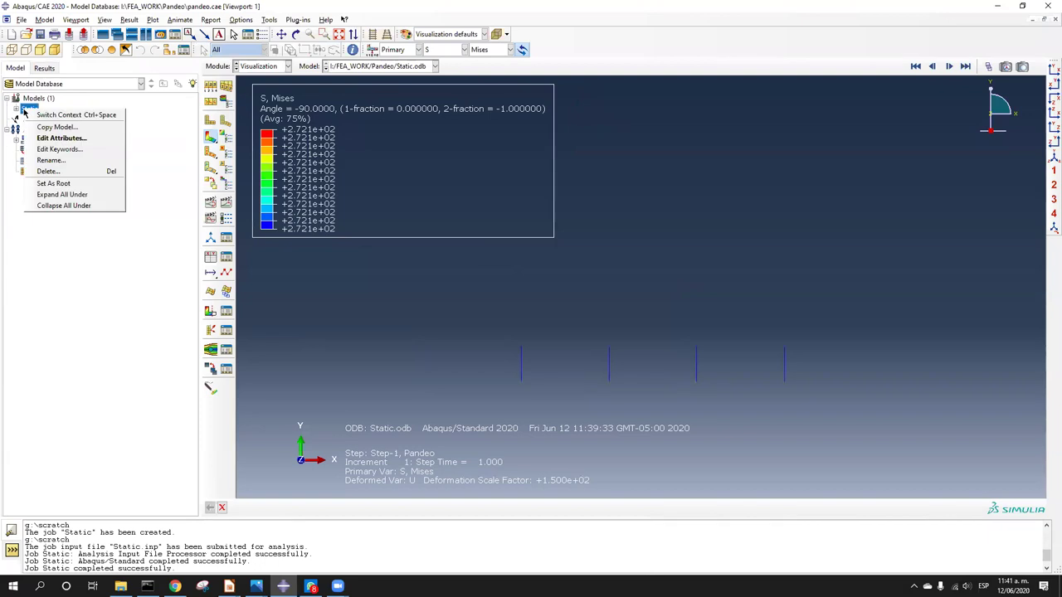
left_click(81, 127)
type("Buckle")
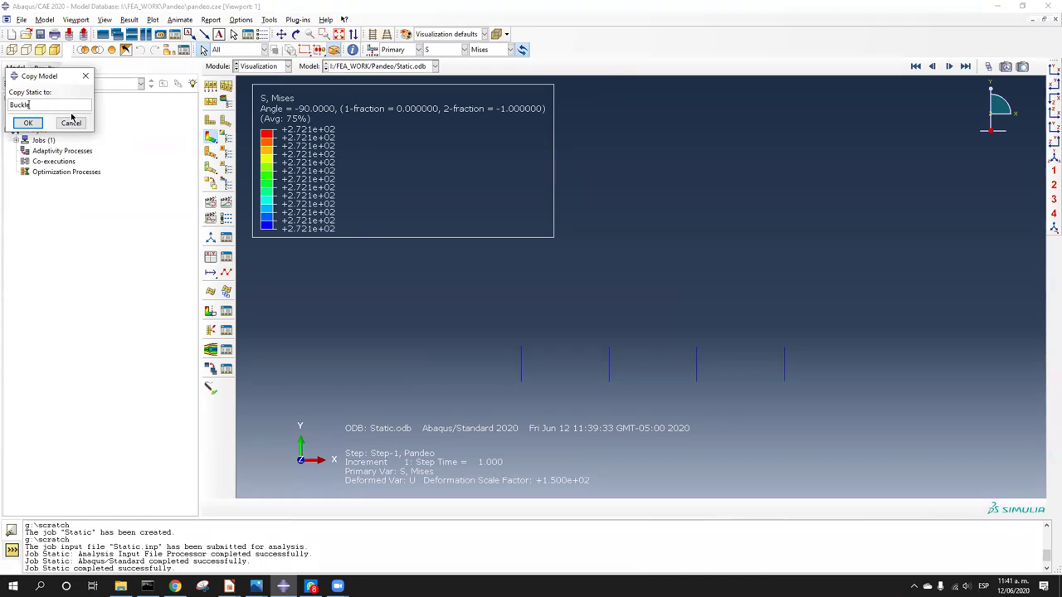
left_click(25, 125)
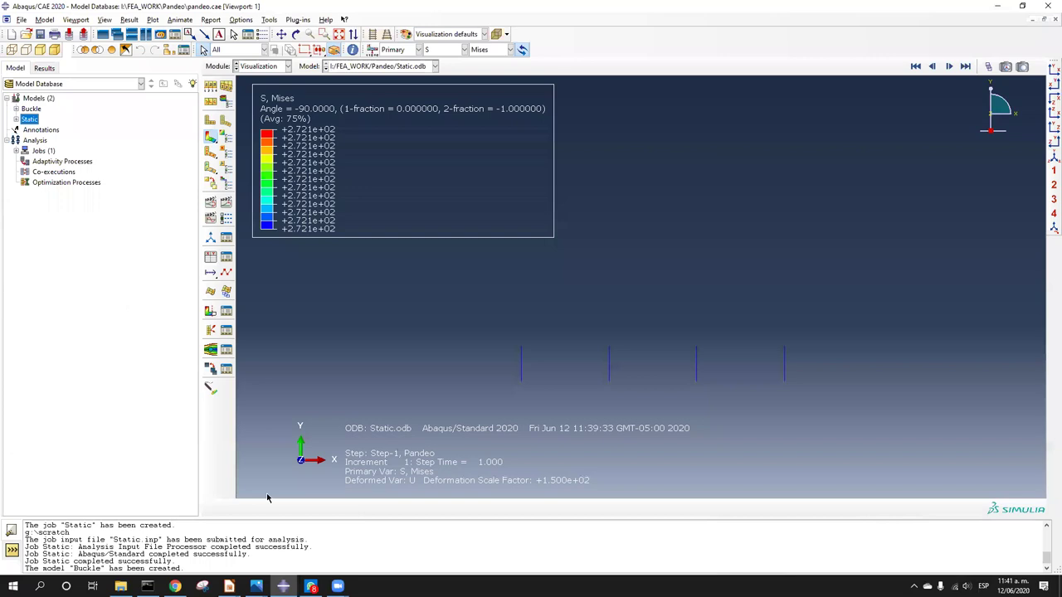
Step: Switch to the BUCK-L04-Eigenvalue.pptx presentation in LibreOffice Impress, review the Eigenvalue Problem Formulation slide, and minimize it
left_click(229, 587)
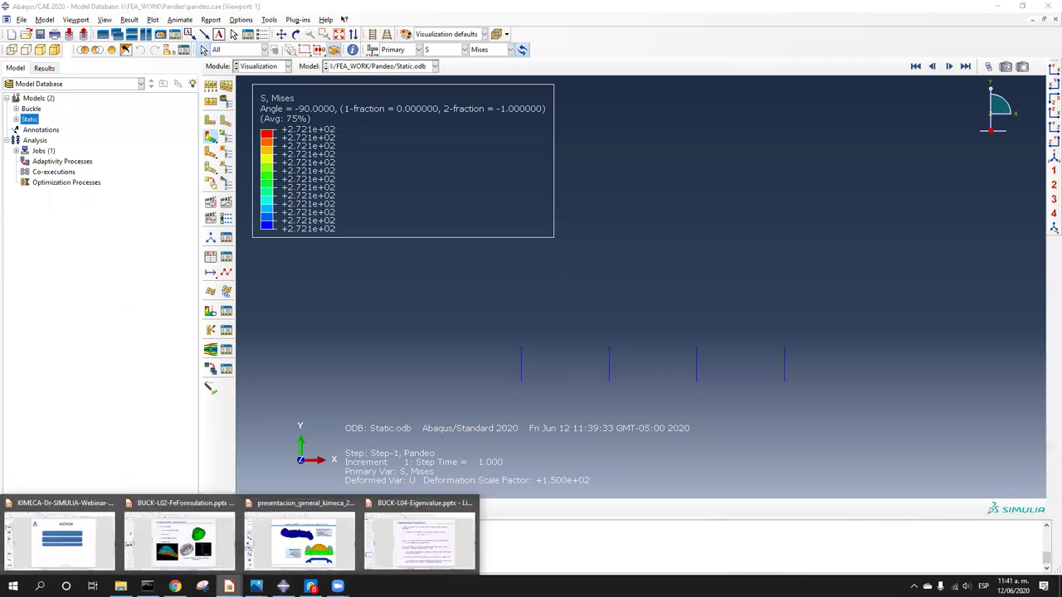
left_click(411, 543)
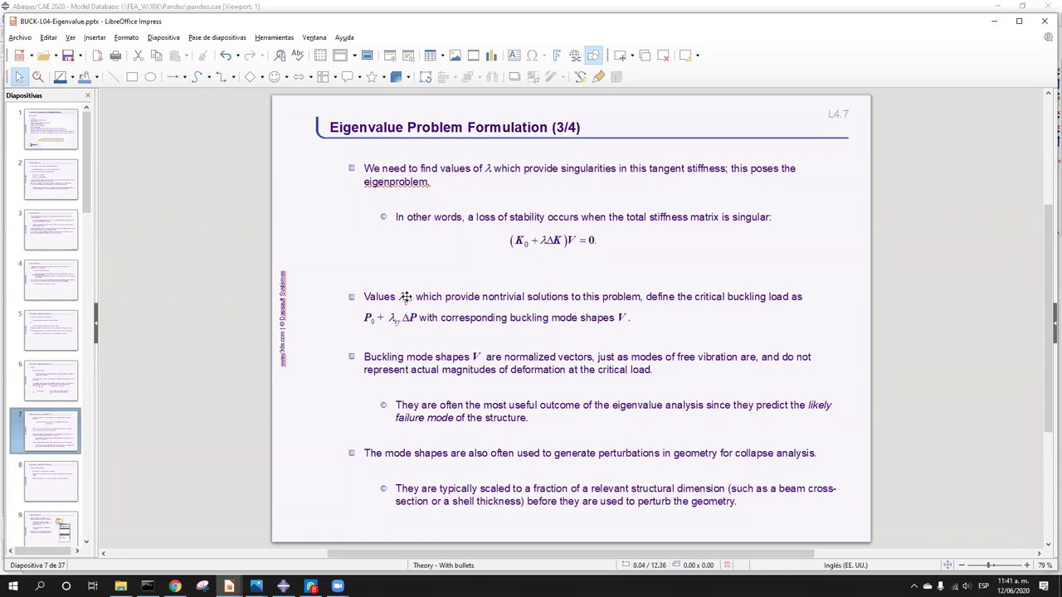
left_click(996, 23)
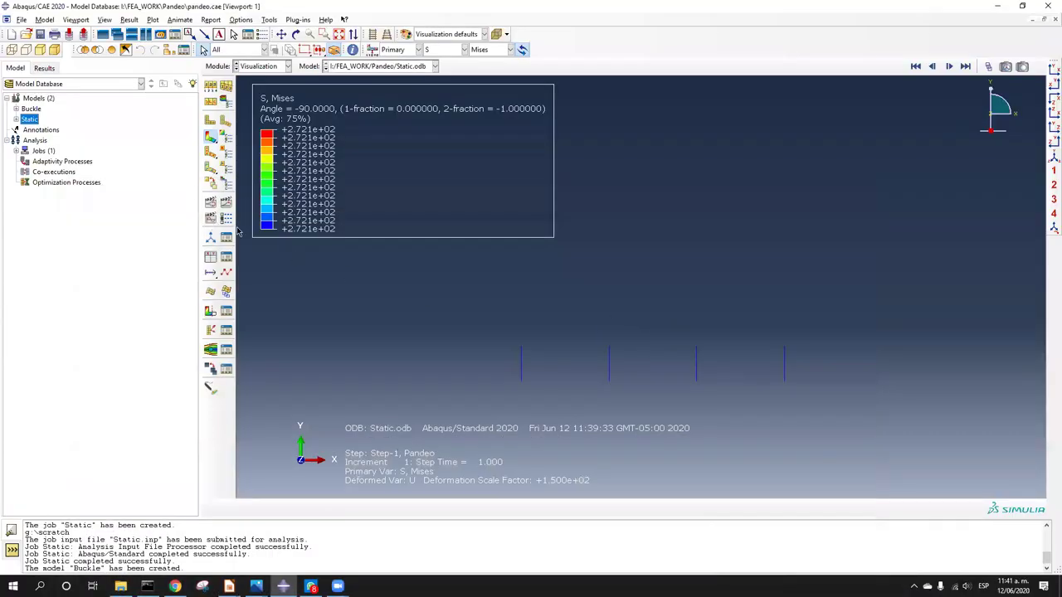
Step: Go to the Step module for the Buckle model and open the Step Manager
left_click(262, 66)
left_click(250, 85)
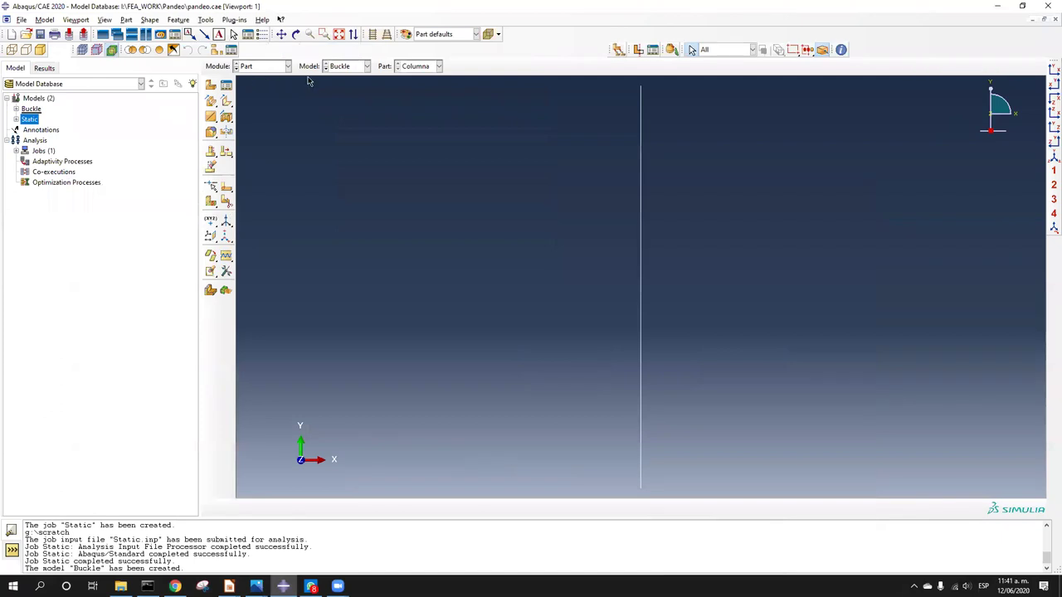
left_click(261, 66)
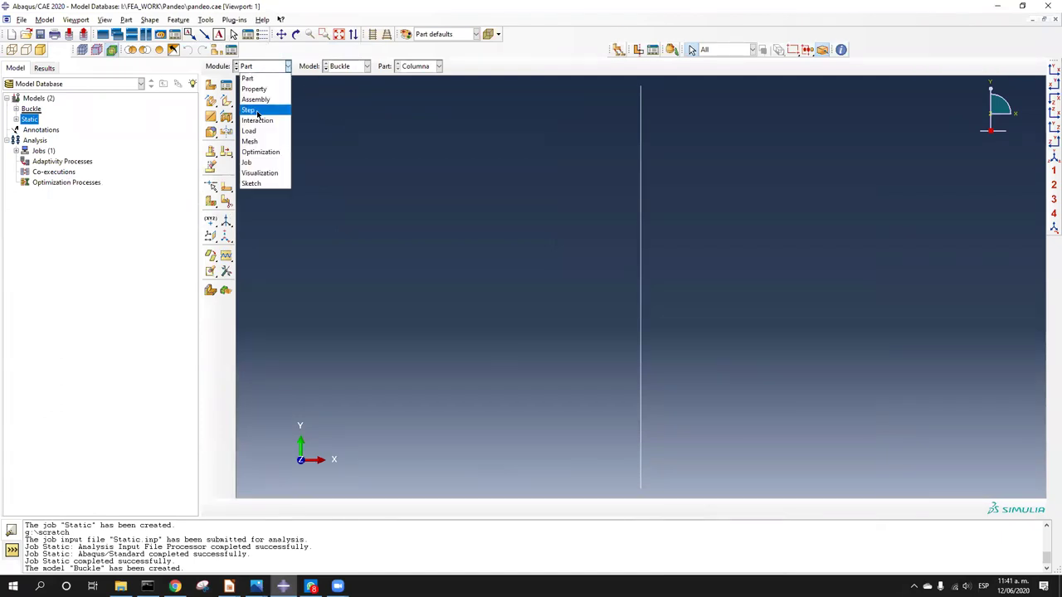
left_click(262, 107)
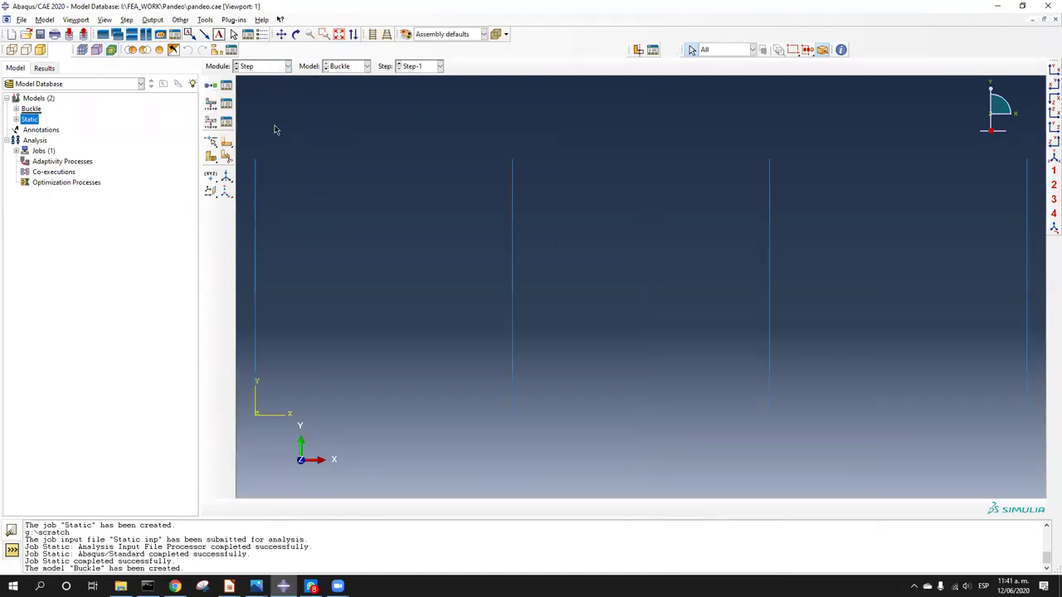
left_click(227, 87)
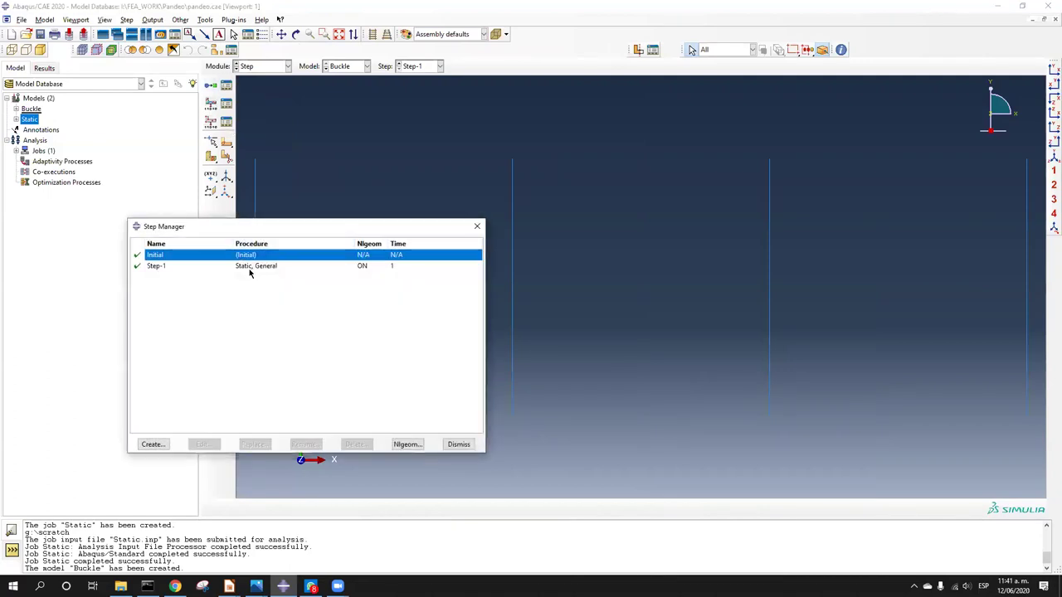
Step: Replace Step-1's procedure with the linear perturbation type Buckle and continue to its settings
left_click(249, 269)
left_click(256, 444)
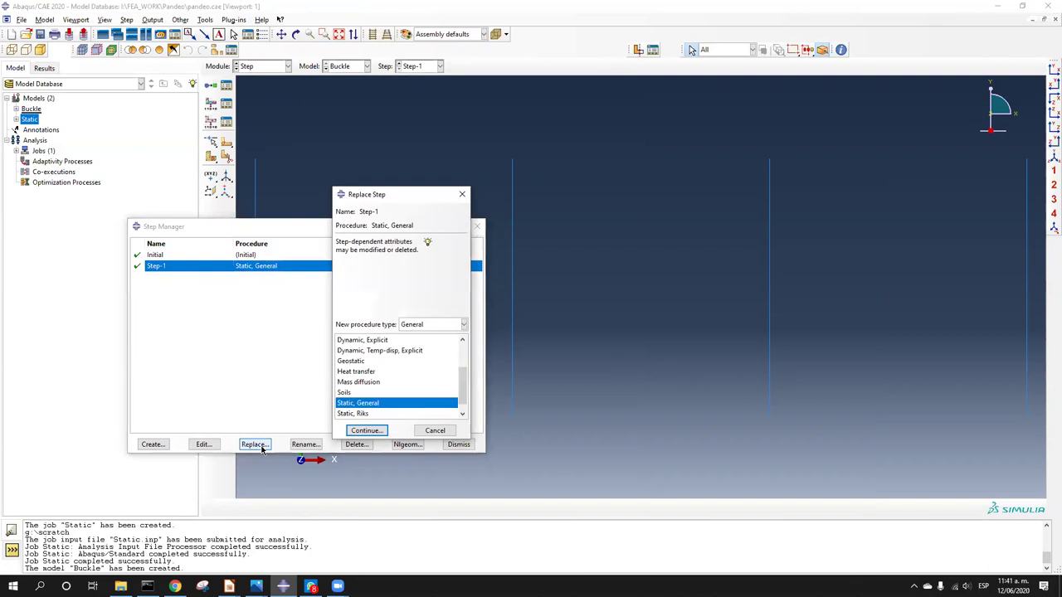
left_click(428, 325)
left_click(428, 347)
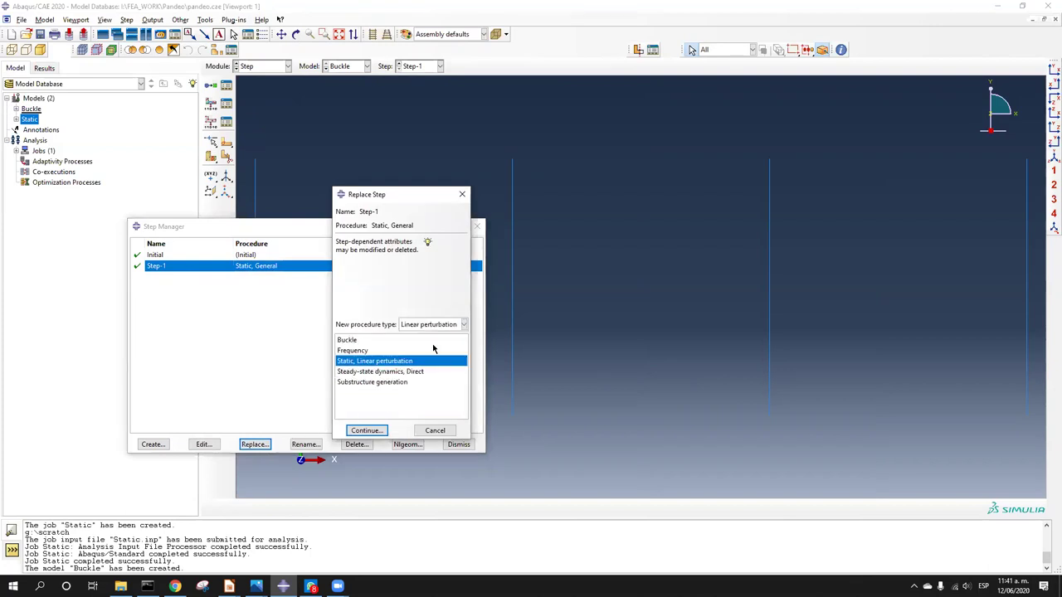
left_click(377, 350)
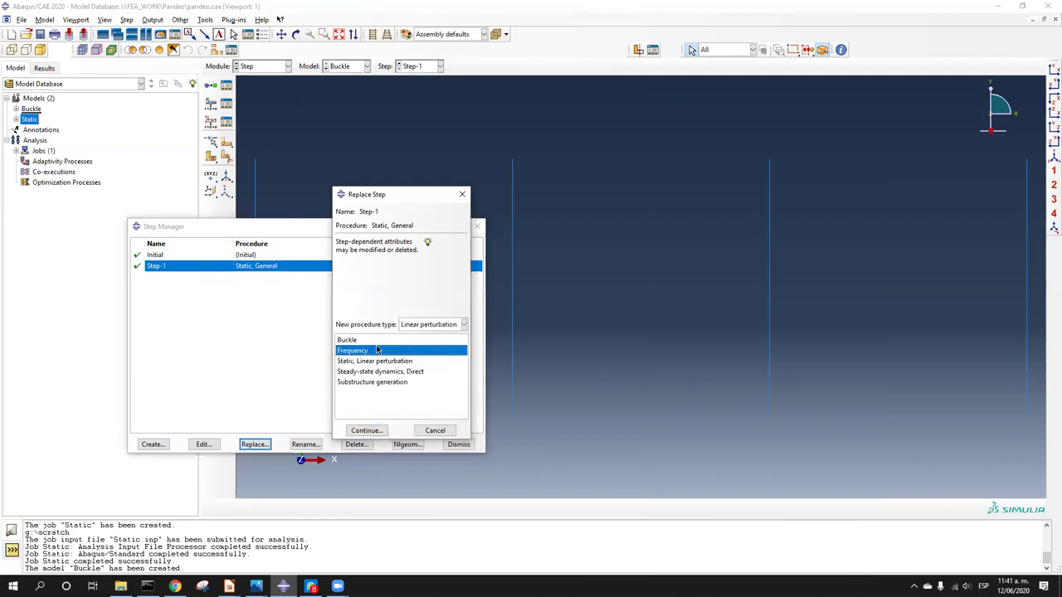
left_click(371, 341)
left_click(383, 430)
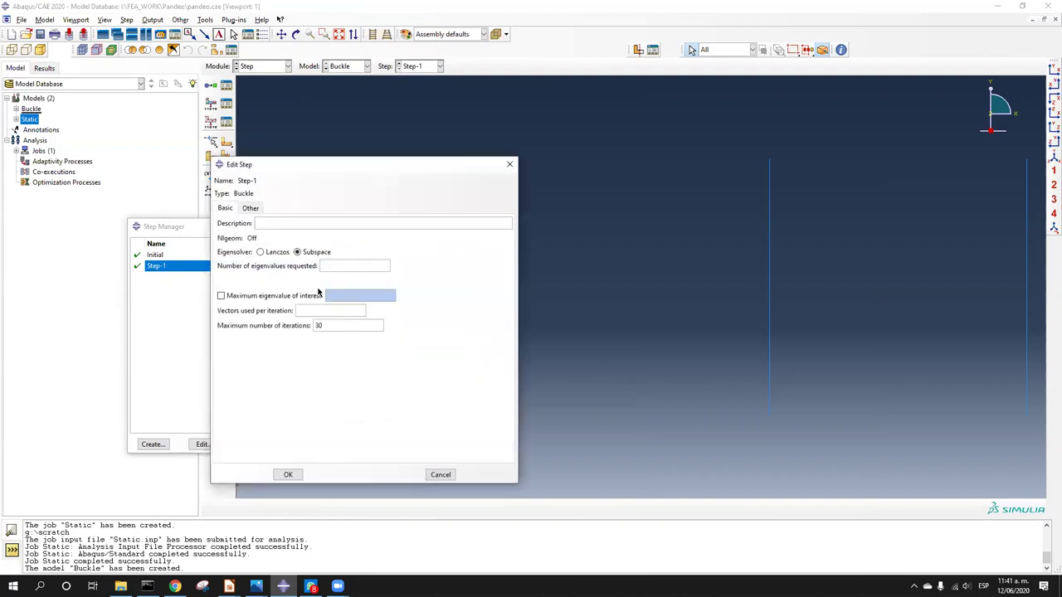
Step: Configure the buckling step with the Lanczos eigensolver, description Pandeo and 13 requested eigenvalues, and accept it
left_click(277, 252)
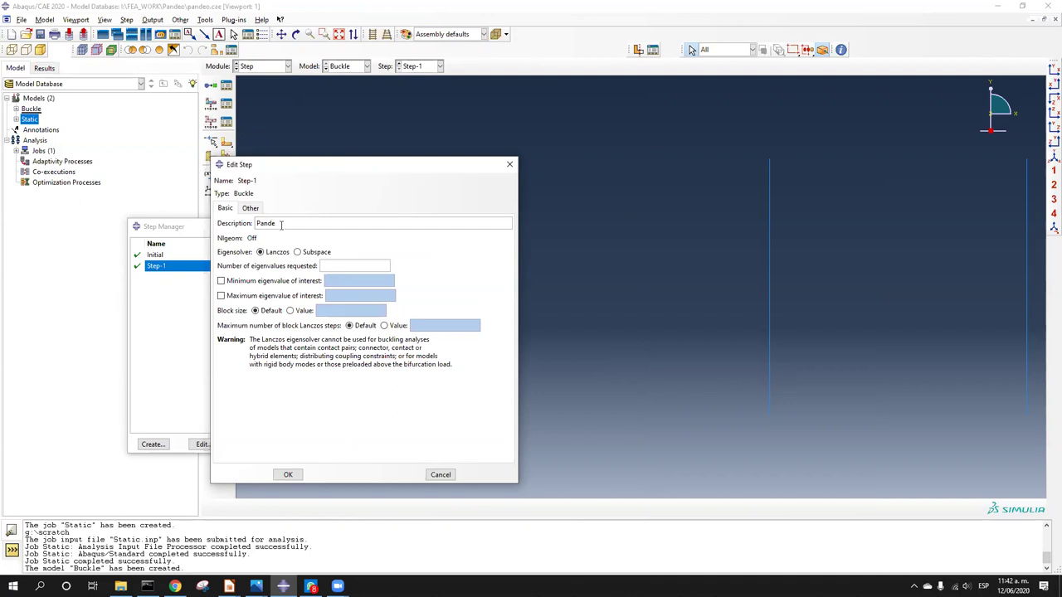
left_click(325, 265)
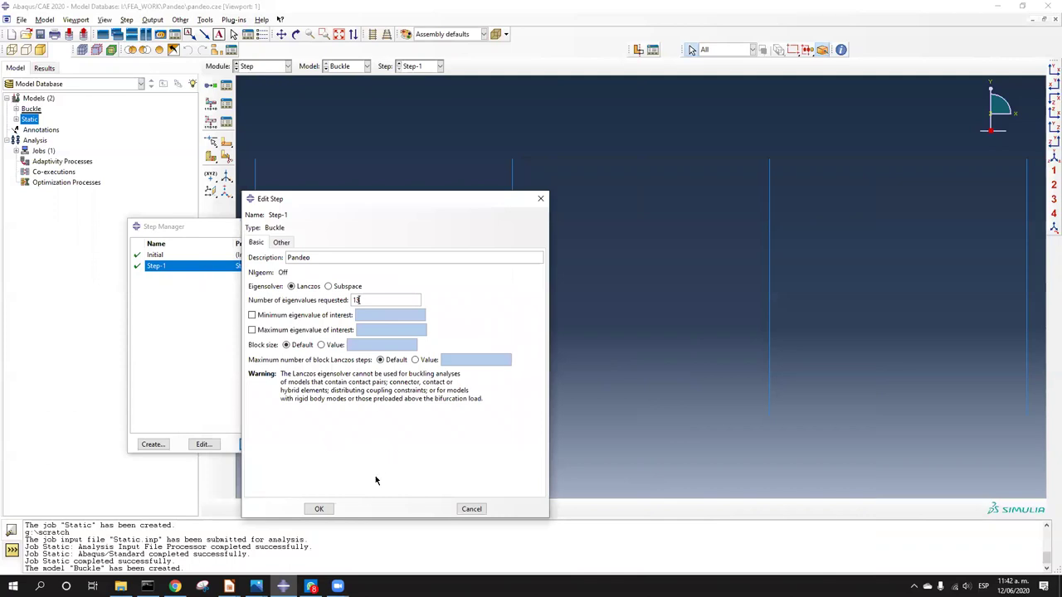
left_click(323, 508)
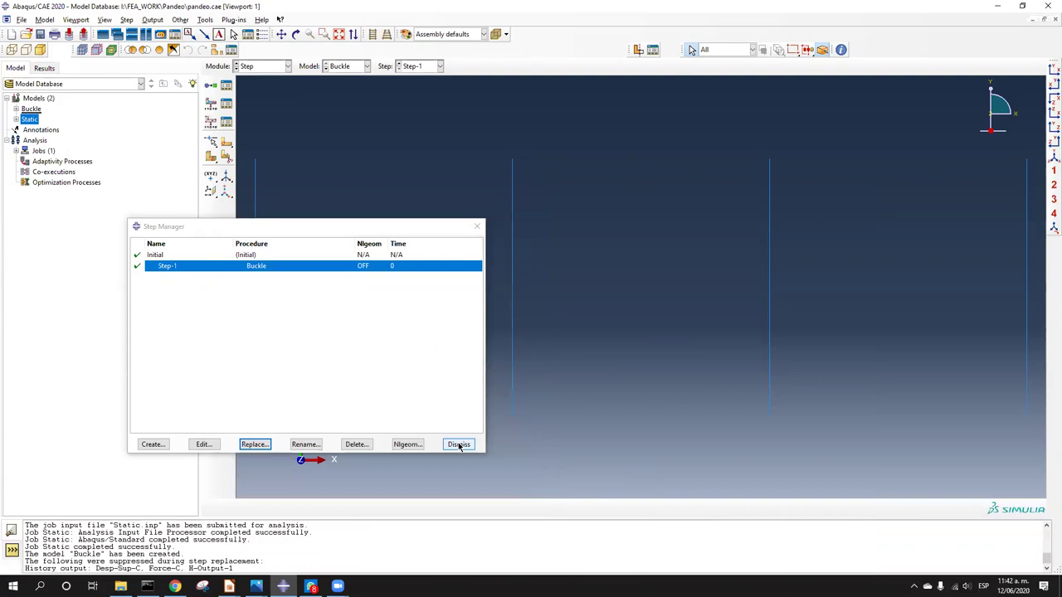
Step: Close the Step Manager and open the Load Manager in the Load module for the Buckle model
left_click(458, 446)
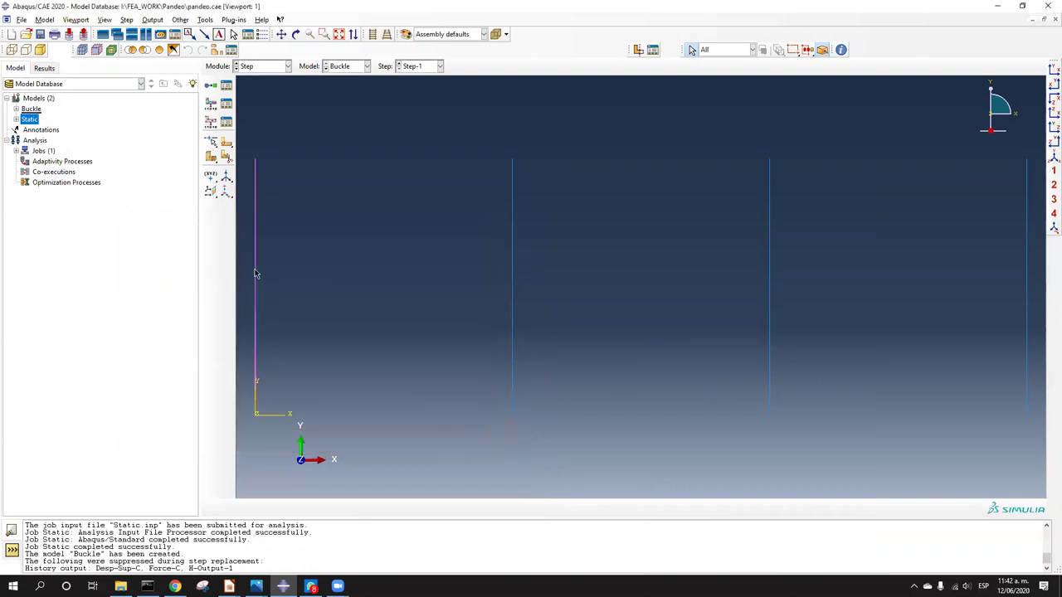
left_click(271, 68)
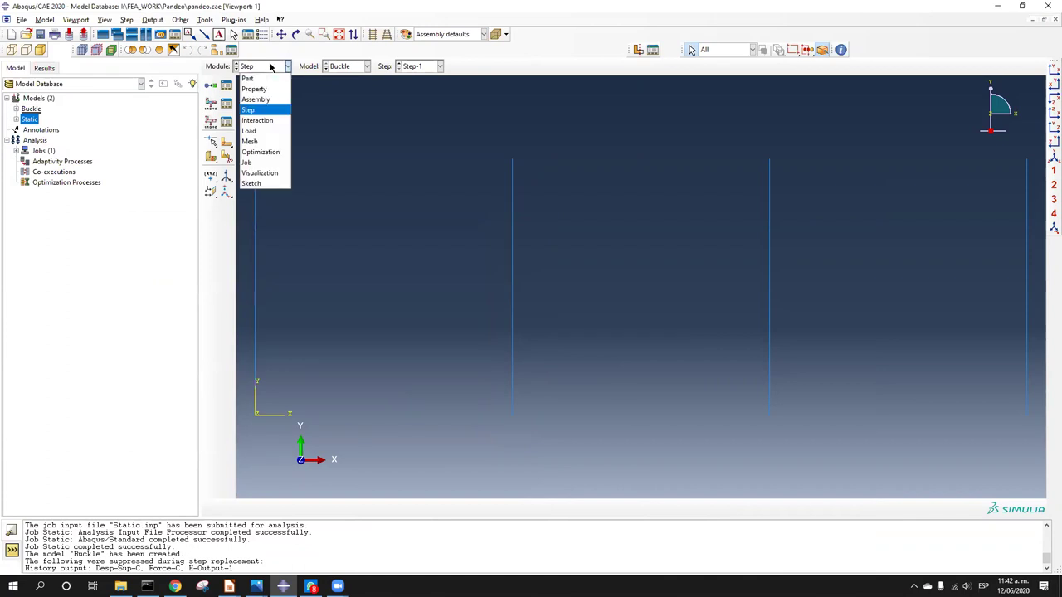
left_click(272, 135)
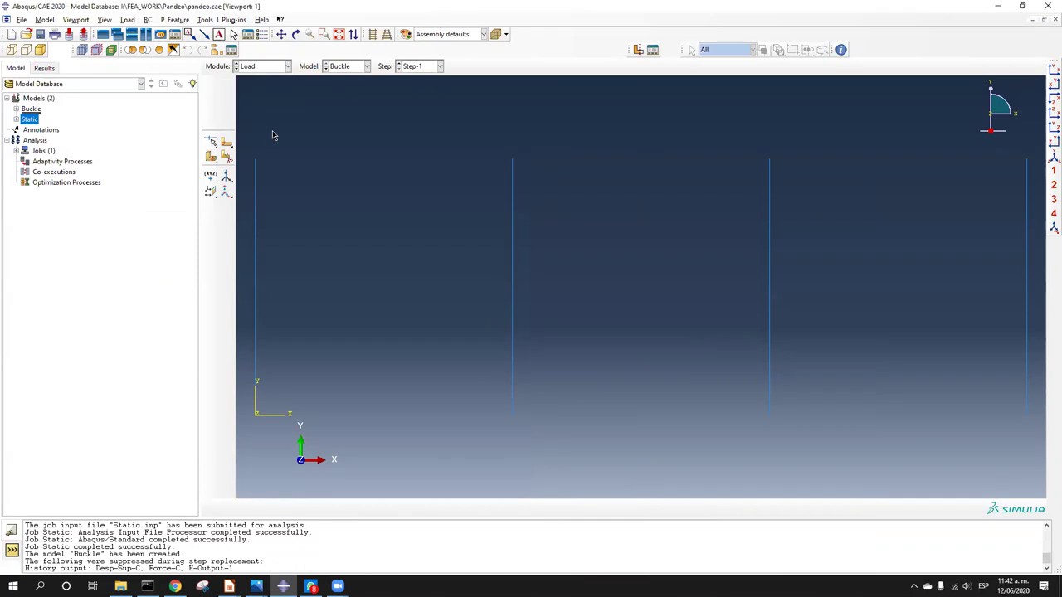
left_click(226, 85)
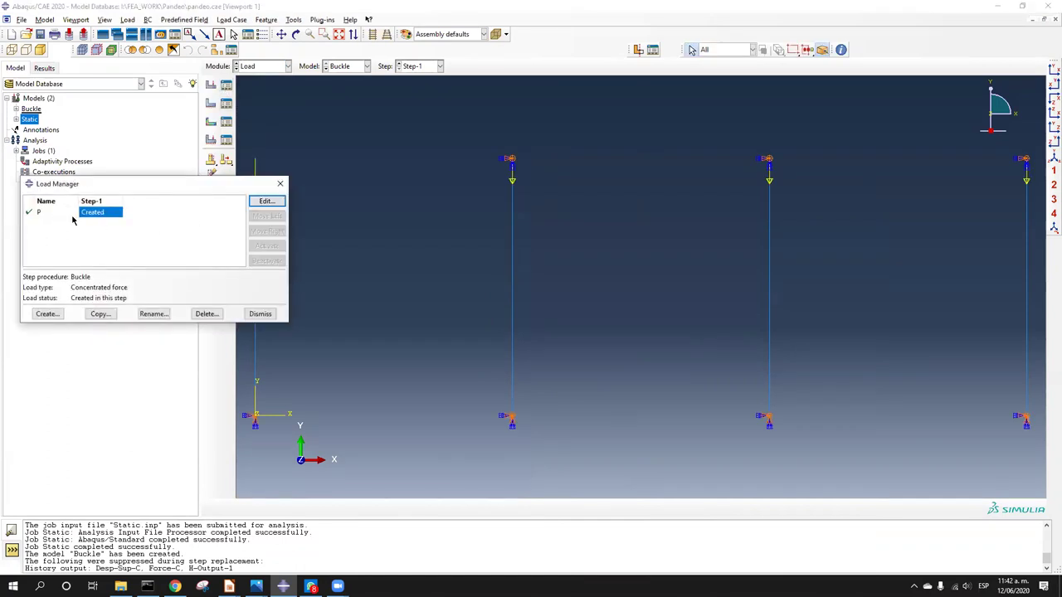
Step: Edit the concentrated force P in Step-1 with CF2 set to -10000, accept it and close the Load Manager
left_click(265, 202)
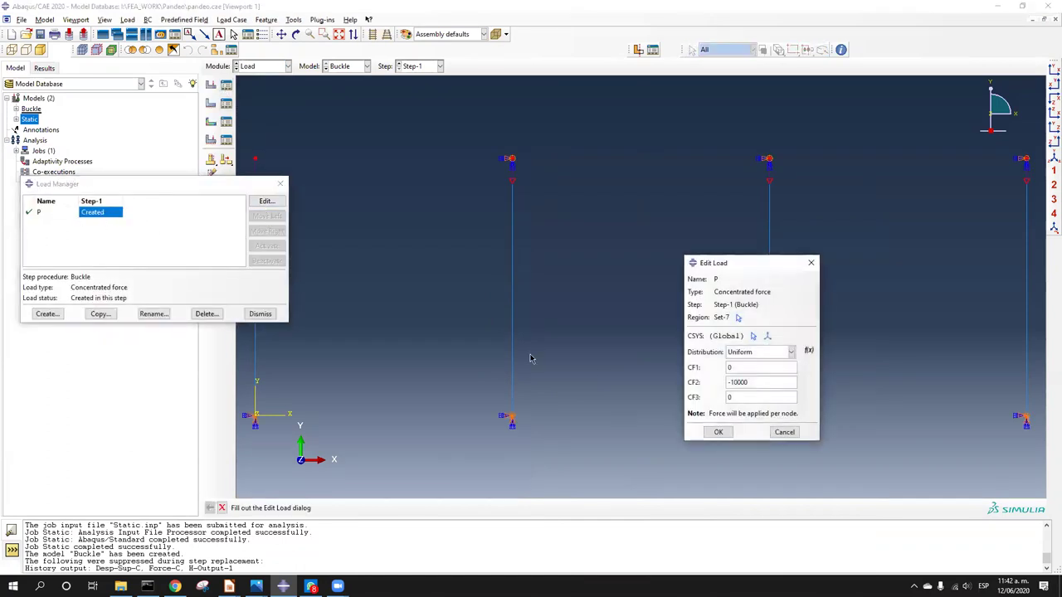
double_click(738, 382)
type("-10000")
left_click(715, 432)
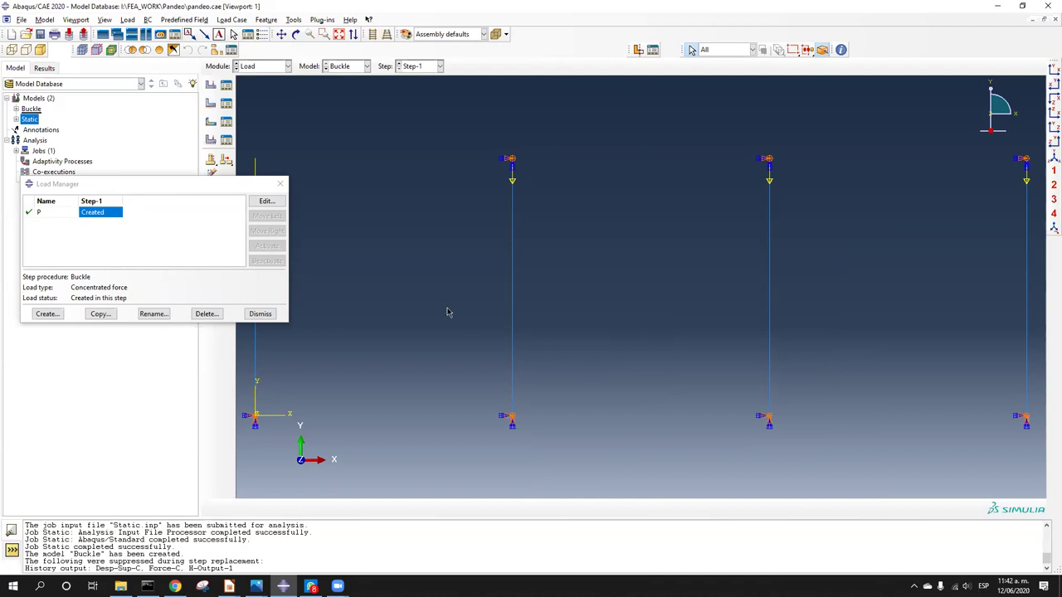
left_click(260, 314)
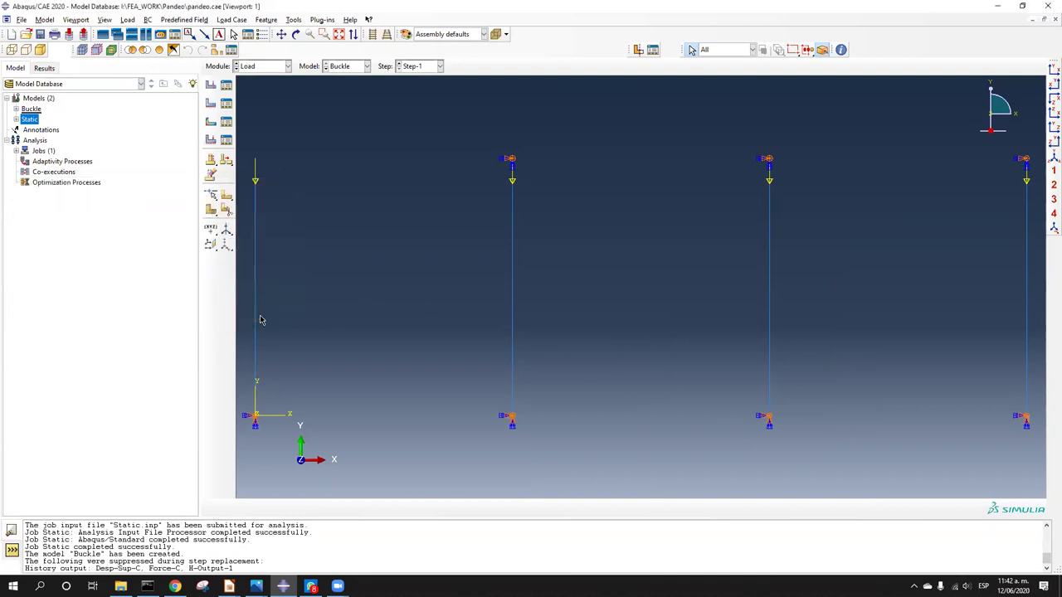
Step: In the Job module, create a job named buckle from the Buckle model and continue to its settings
scroll(419, 273, "down", 1)
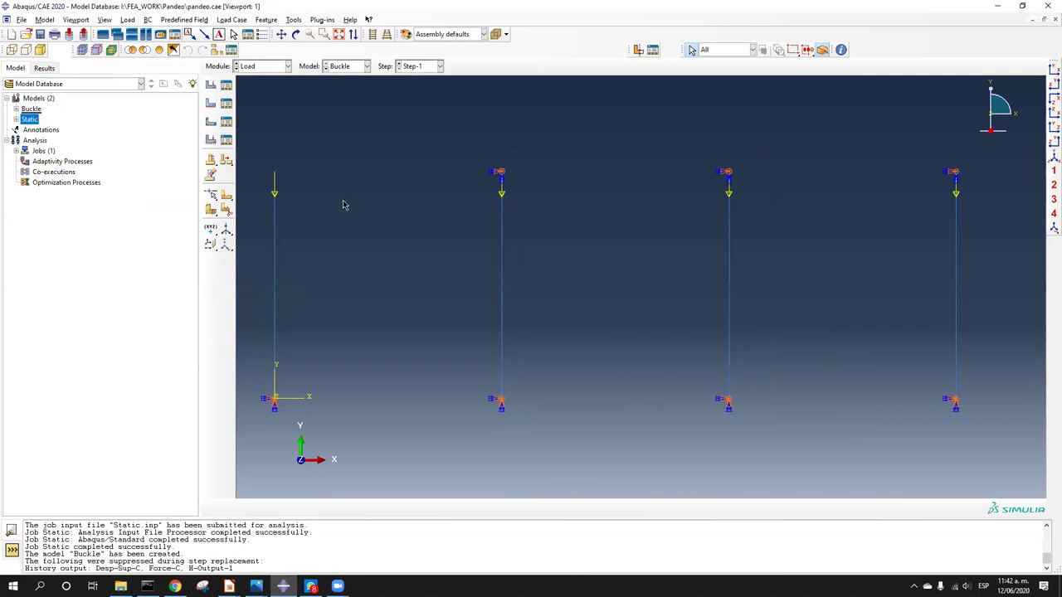
left_click(262, 69)
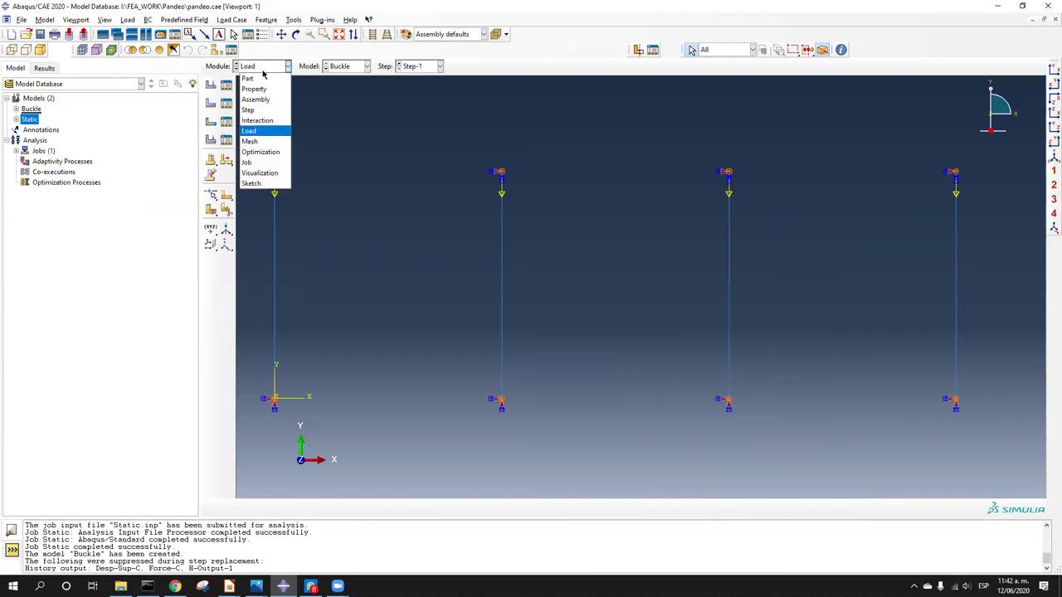
left_click(273, 164)
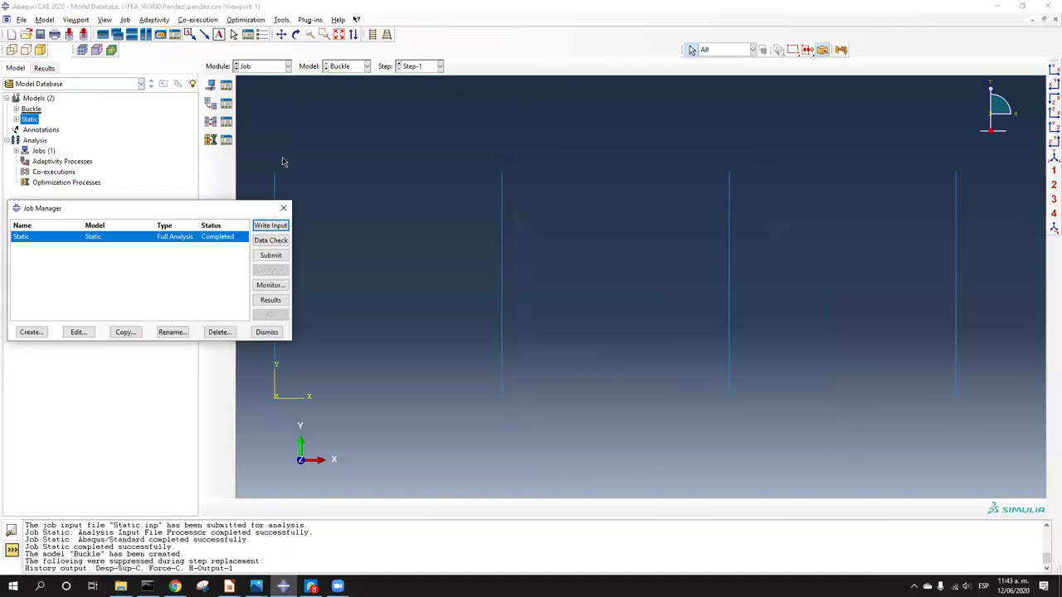
left_click(31, 331)
type("buckle")
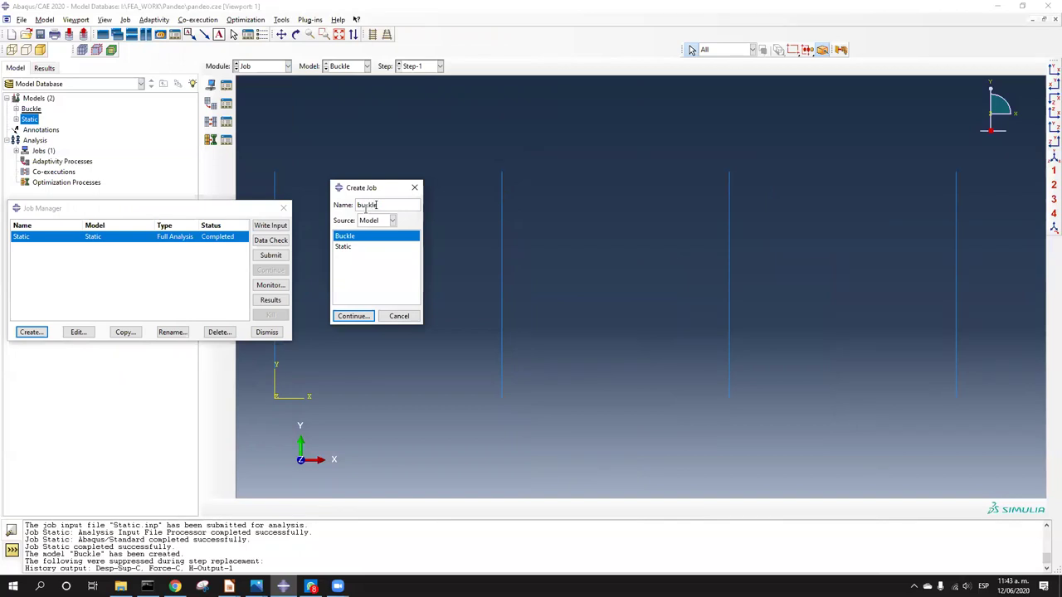
left_click(369, 317)
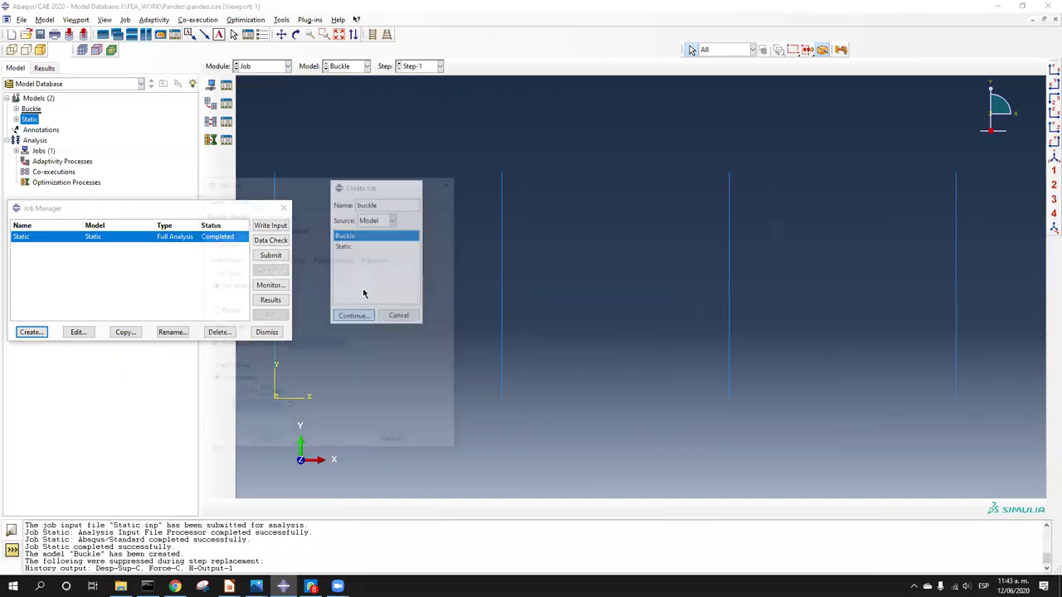
Step: Enable parallel execution on multiple processors for the buckle job, accept its settings and submit the analysis
left_click(331, 258)
left_click(280, 274)
left_click(263, 289)
left_click(264, 443)
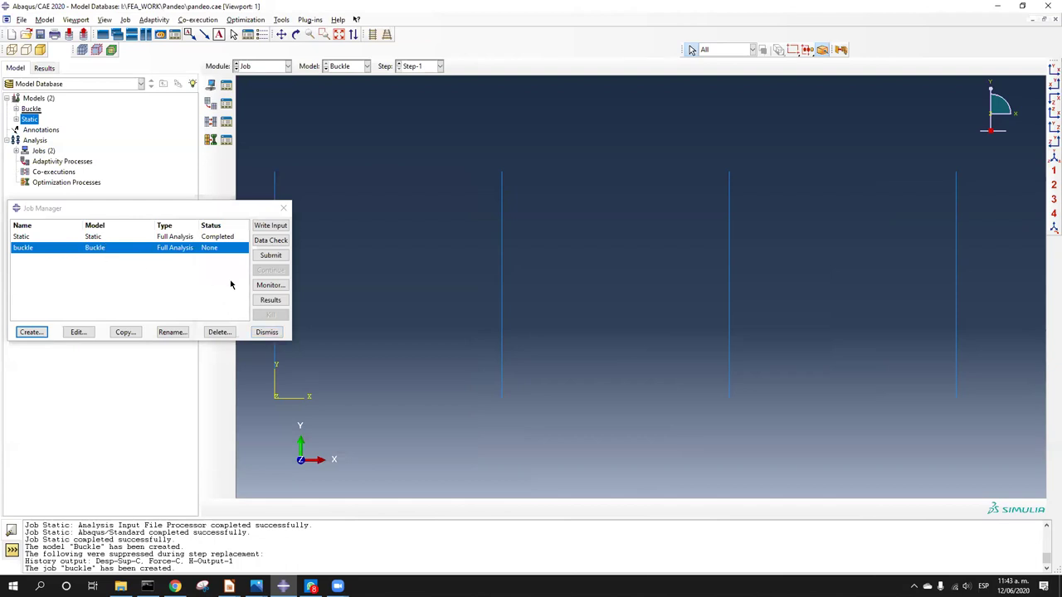
left_click(270, 258)
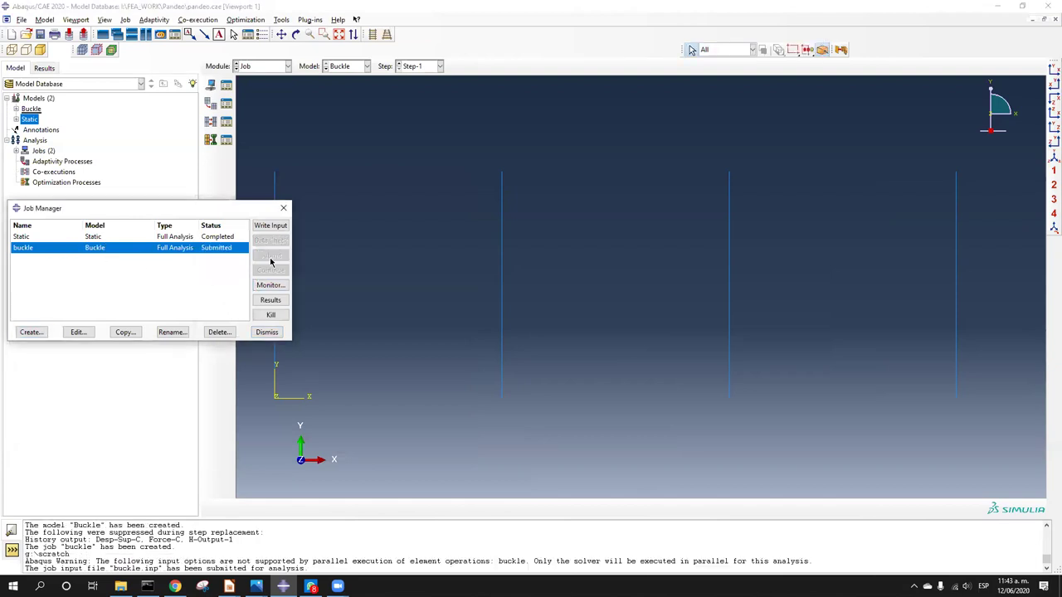
Step: Bring up the Pandeo folder in File Explorer and look through the output files of the buckle job
left_click(121, 586)
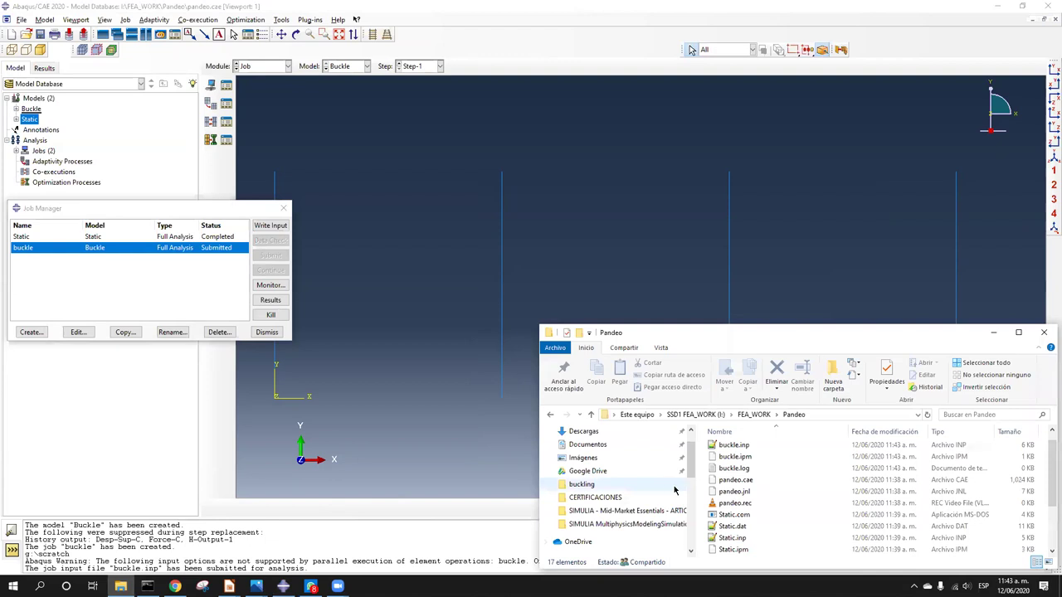
left_click(734, 446)
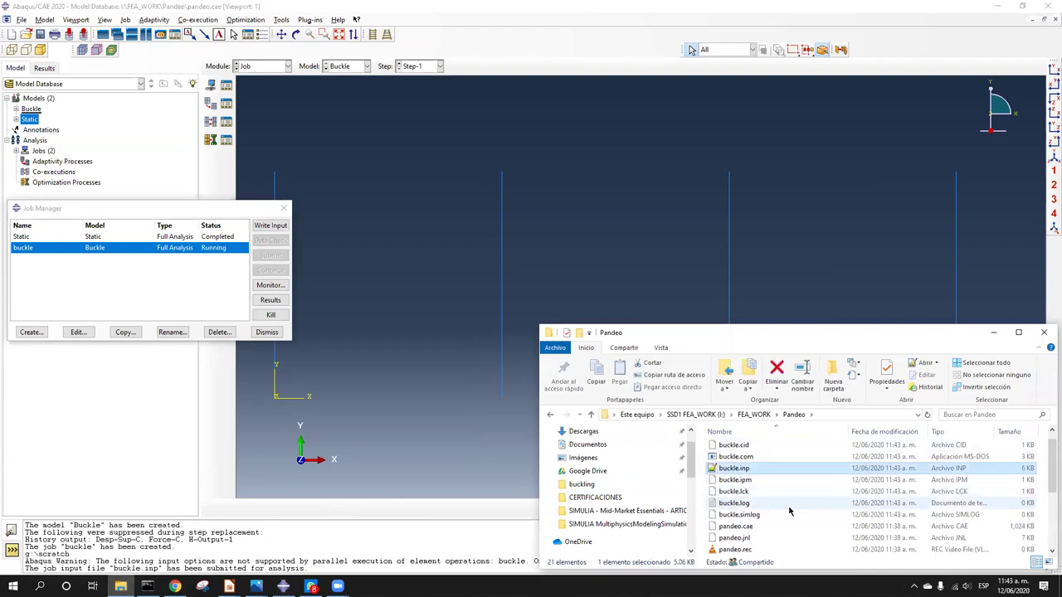
scroll(789, 510, "down", 4)
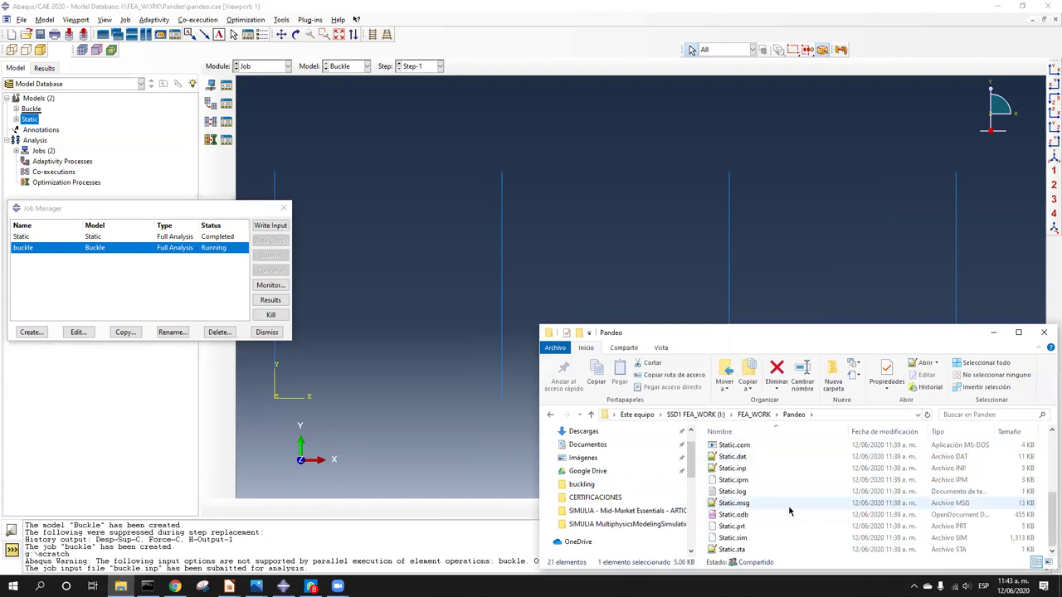
scroll(789, 510, "up", 3)
scroll(811, 503, "down", 4)
scroll(811, 504, "up", 4)
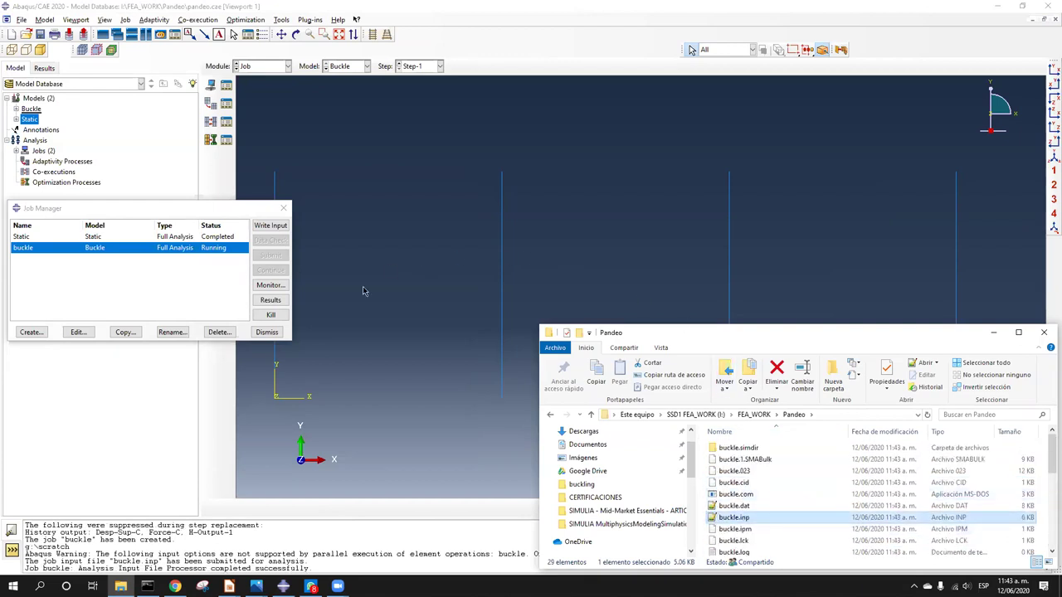
Step: Check the buckle job's progress in its monitor, close the monitor and open the job's results
left_click(270, 284)
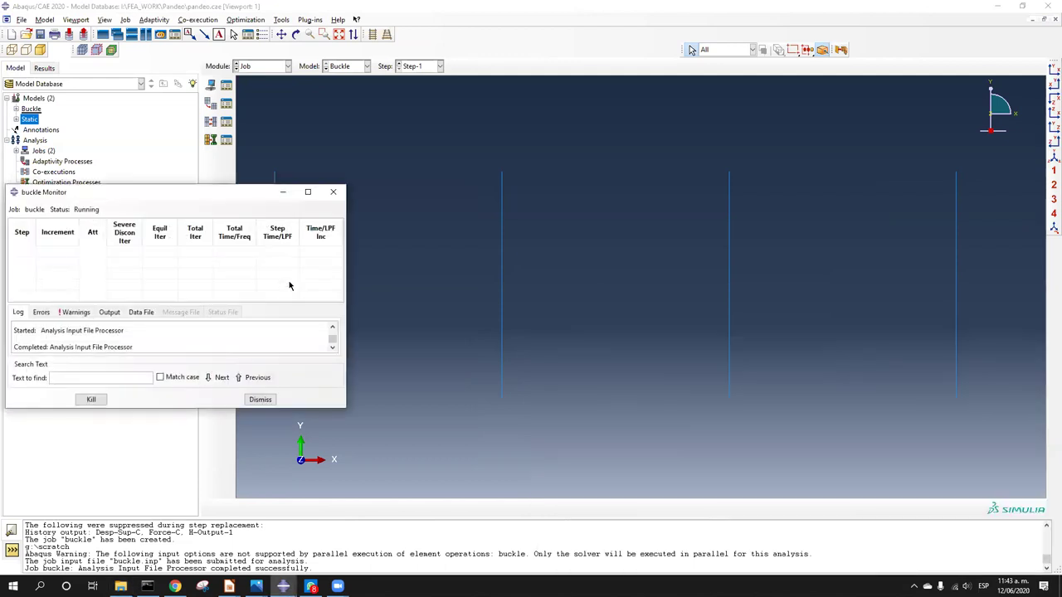
left_click(267, 401)
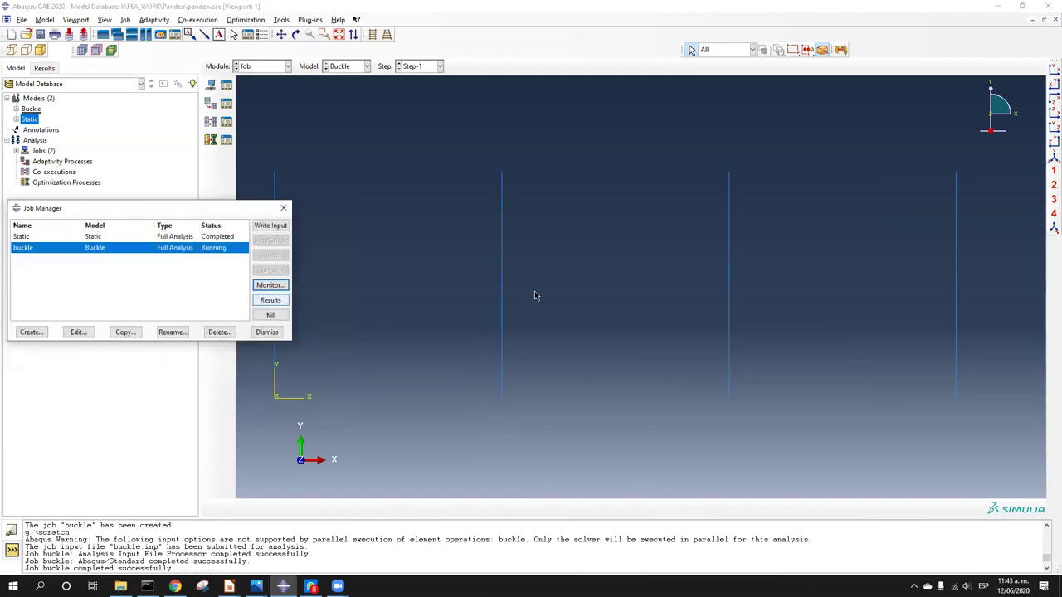
left_click(278, 307)
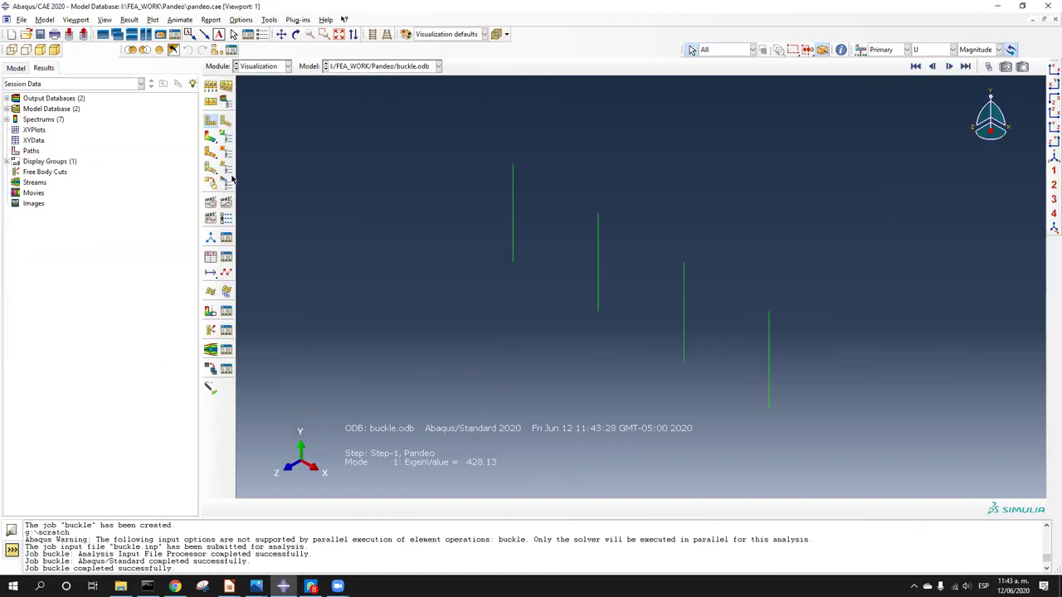
Step: Plot displacement contours on the deformed shape and show all four columns in the front XY view
left_click(211, 137)
left_click_drag(569, 363, 875, 218, "ctrl+alt")
left_click(1054, 71)
middle_click_drag(643, 386, 642, 357, "ctrl+alt")
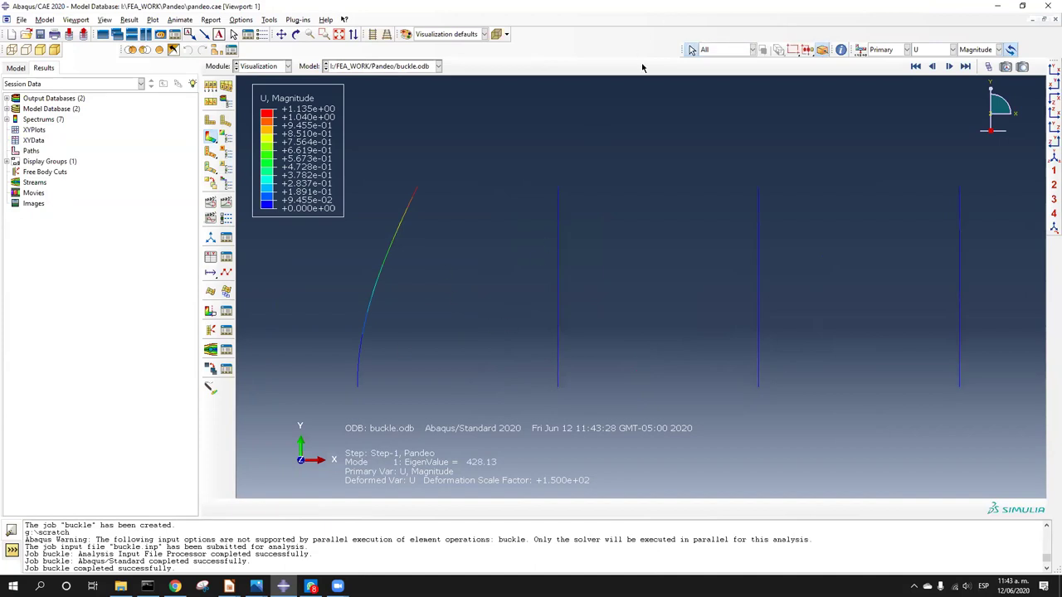
Step: Tile Abaqus/CAE beside the Euler-Theory-of-Buckling-Column.jpg image and bring up the BUCK-L02-FeFormulation presentation
key("super+Left")
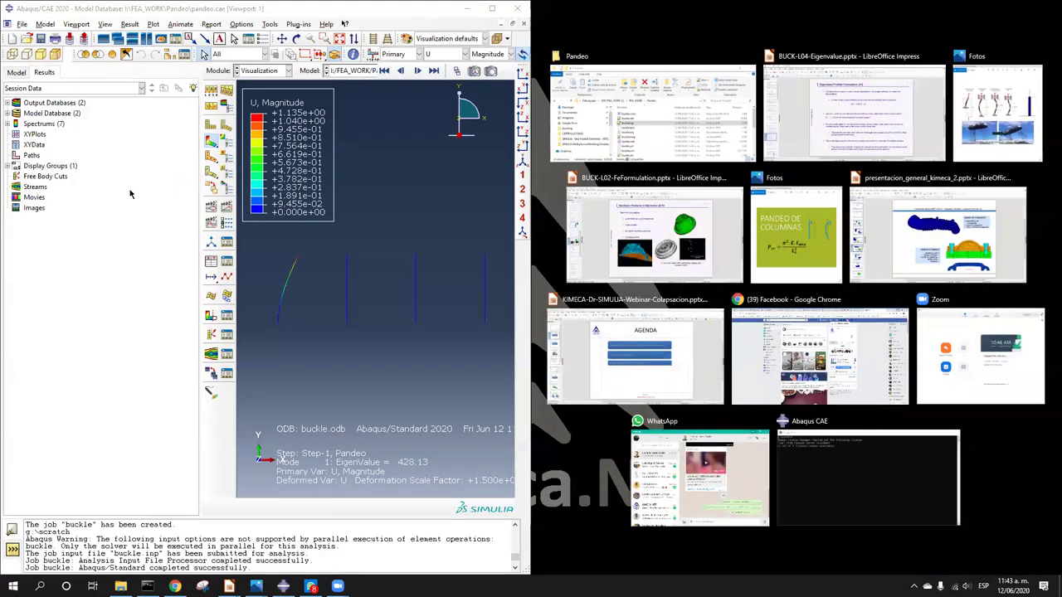
left_click(169, 311)
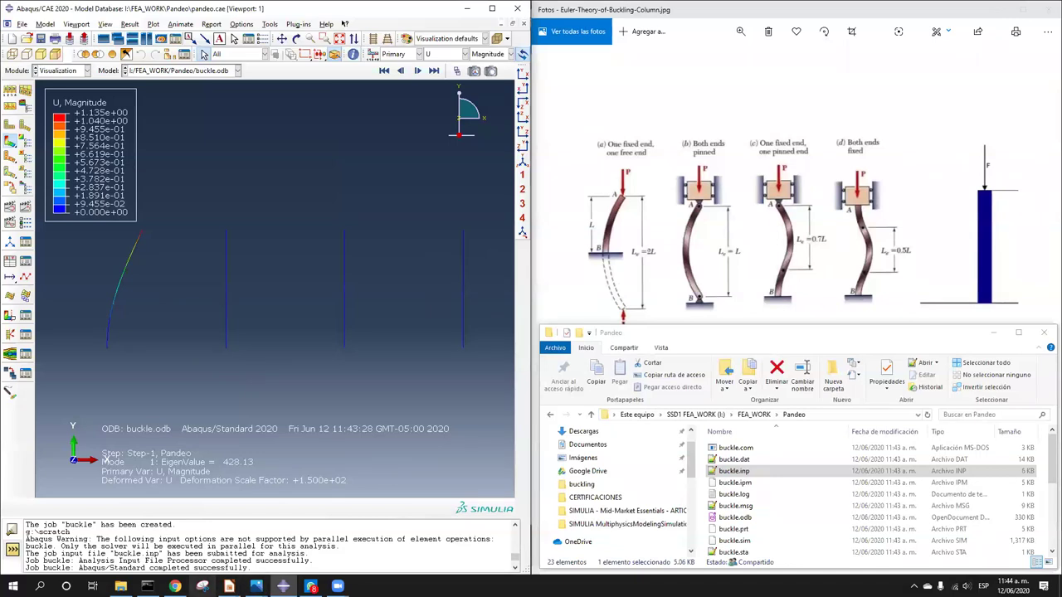
left_click(229, 586)
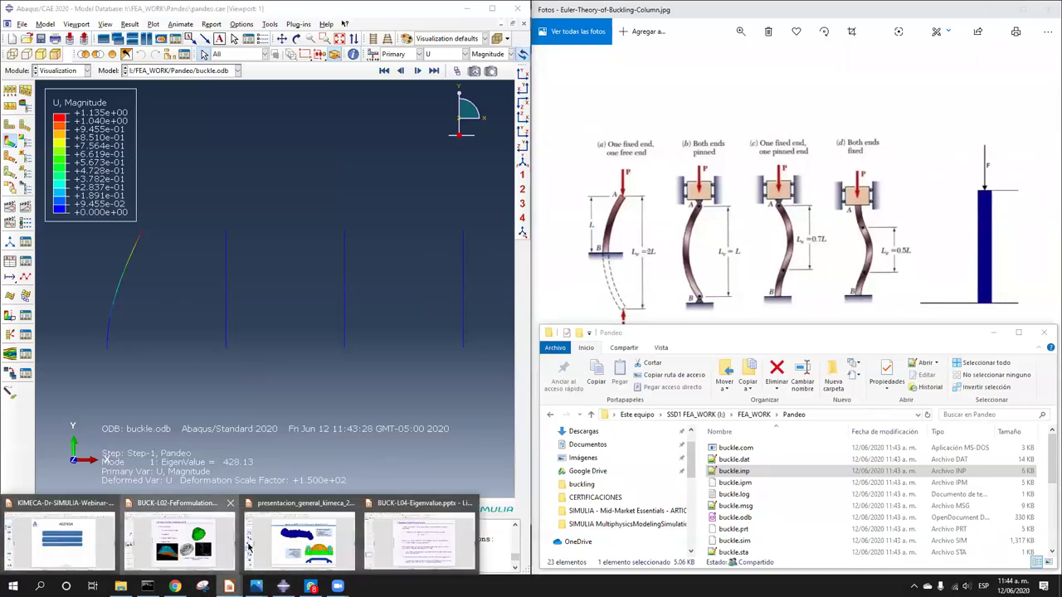
left_click(217, 565)
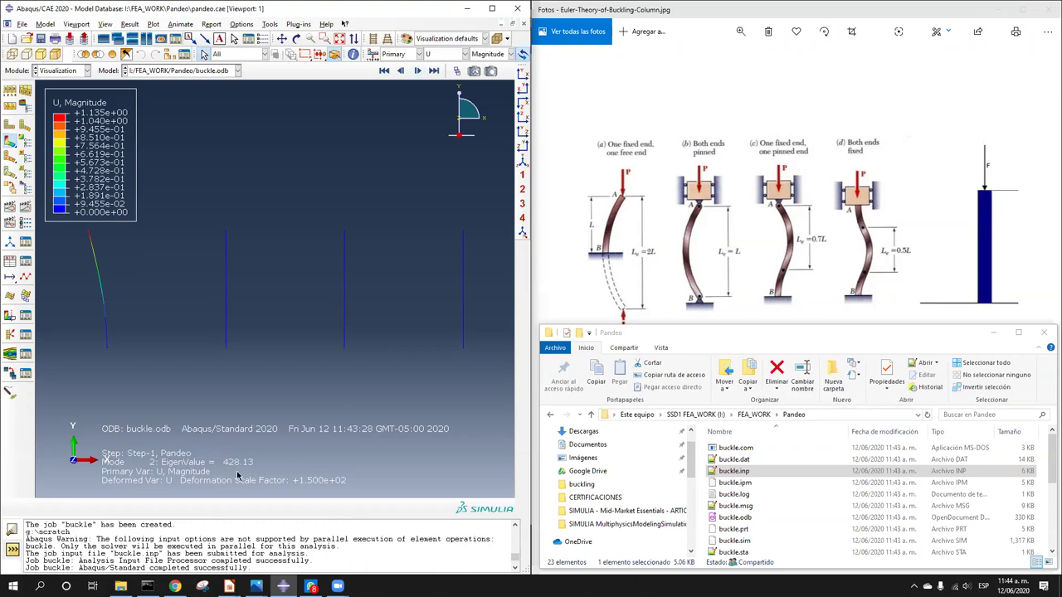
Step: Turn on beam profile rendering in the ODB display options for the buckled columns
left_click_drag(297, 298, 315, 319, "ctrl+alt")
left_click(106, 25)
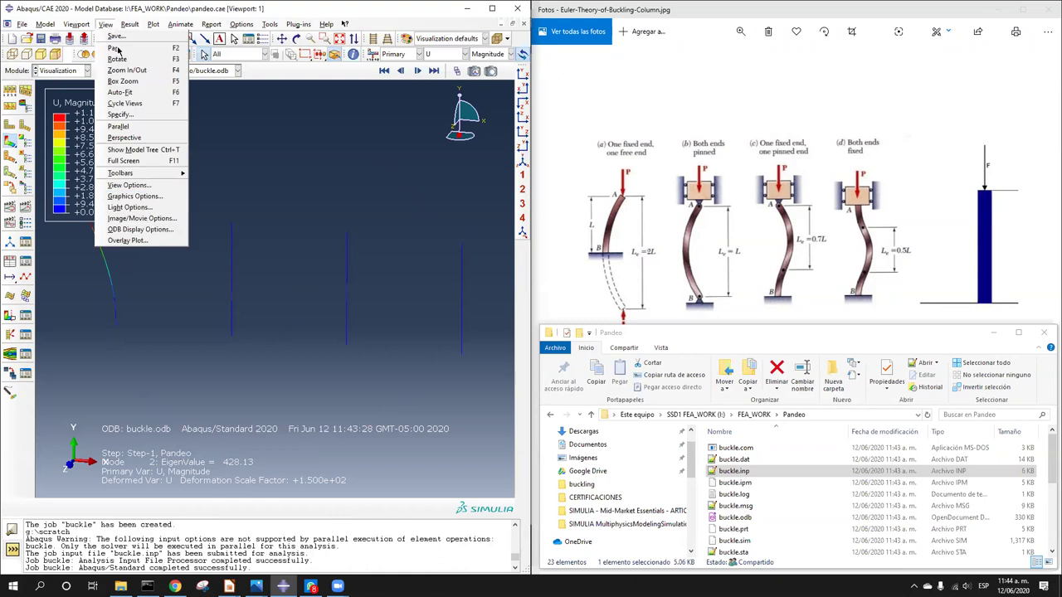
left_click(148, 229)
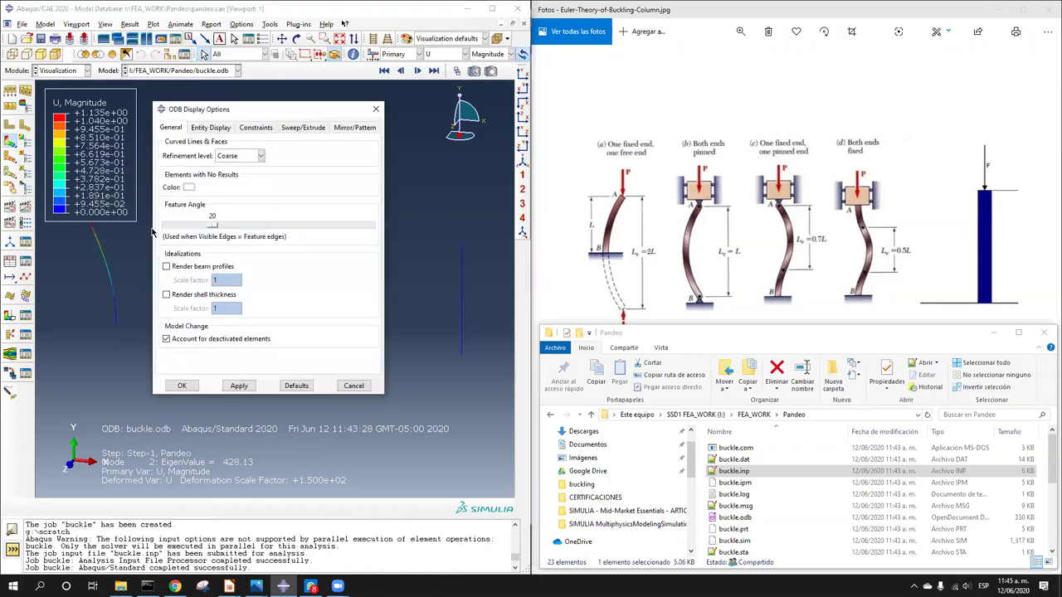
left_click(195, 270)
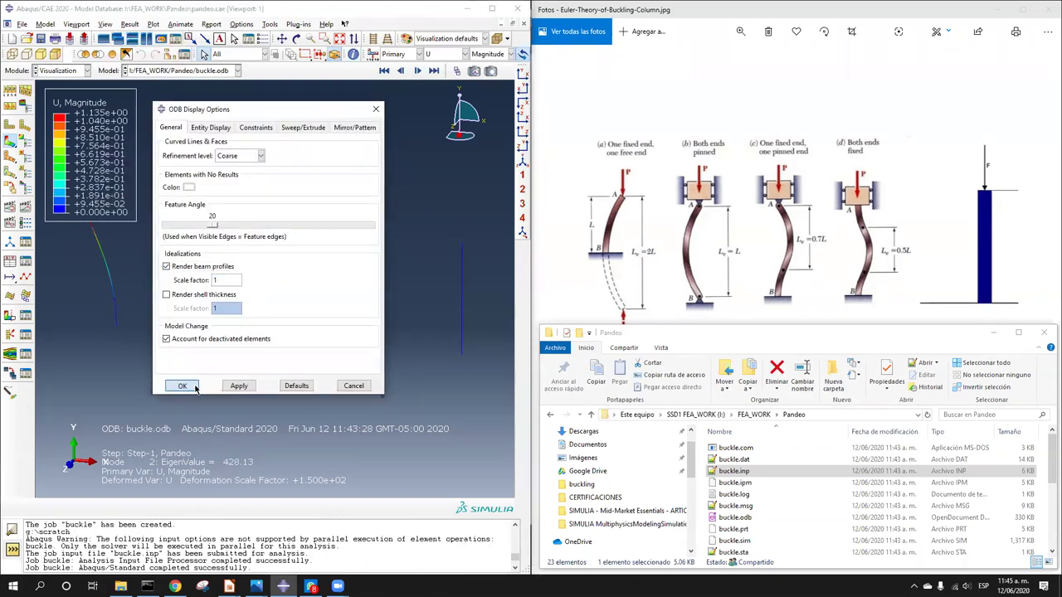
left_click(204, 390)
Step: Return to buckling mode 1 and examine the fixed-free column's deformed shape from an oblique angle
middle_click_drag(240, 305, 306, 324, "ctrl+alt")
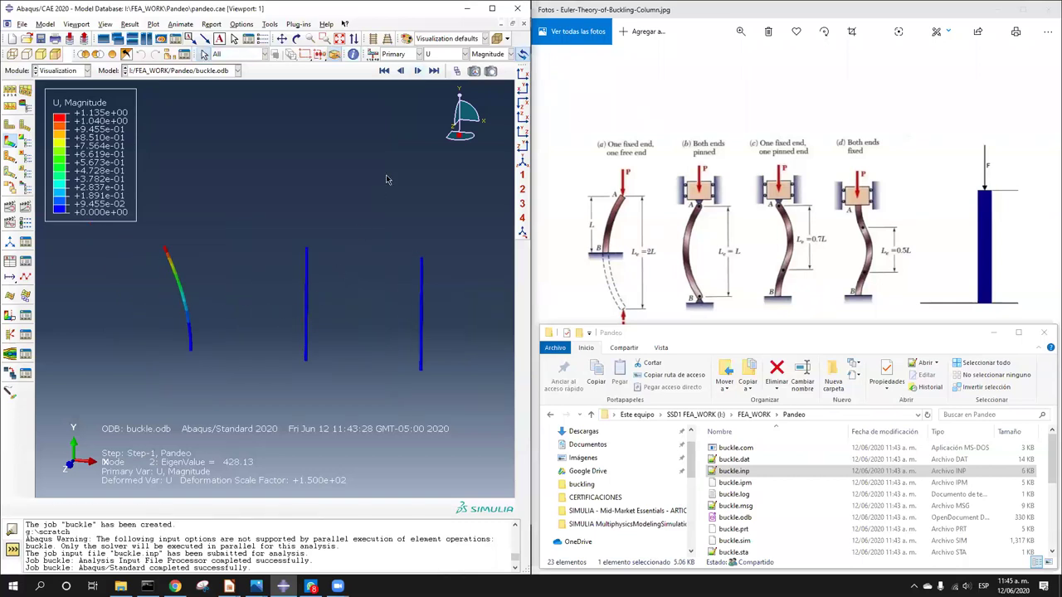
left_click(399, 71)
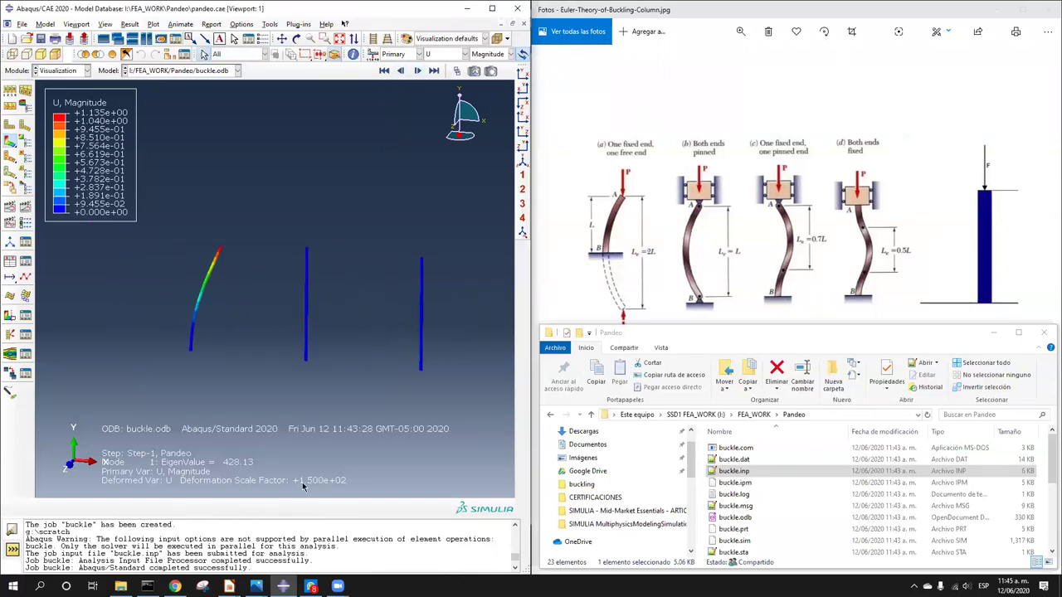
left_click_drag(345, 282, 282, 348, "ctrl+alt")
scroll(243, 271, "up", 2)
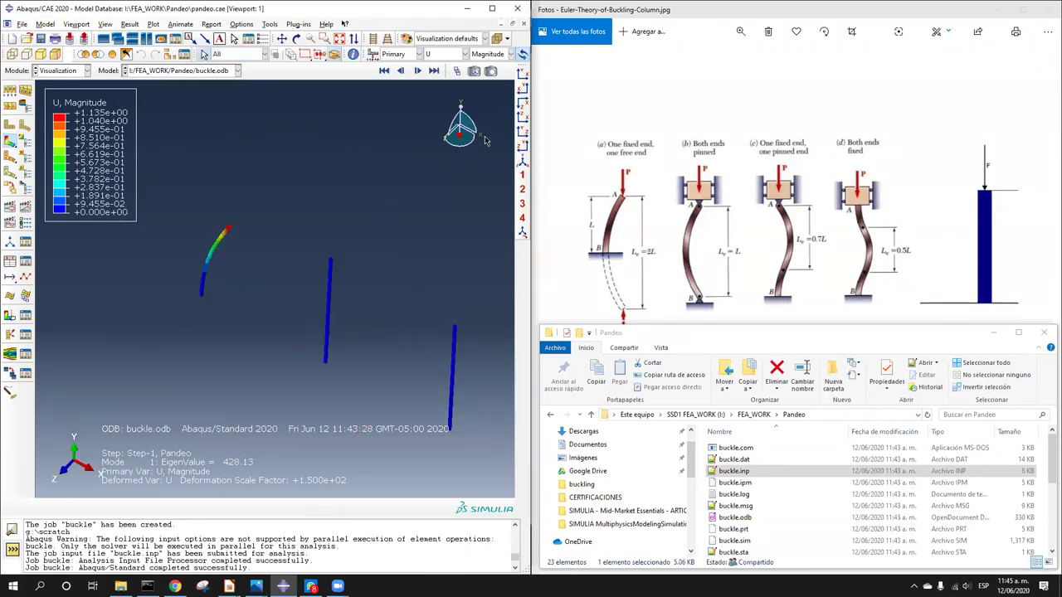
Step: Advance to buckling mode 2 and examine its bending direction in oblique, front XY and along-Y views
left_click(417, 71)
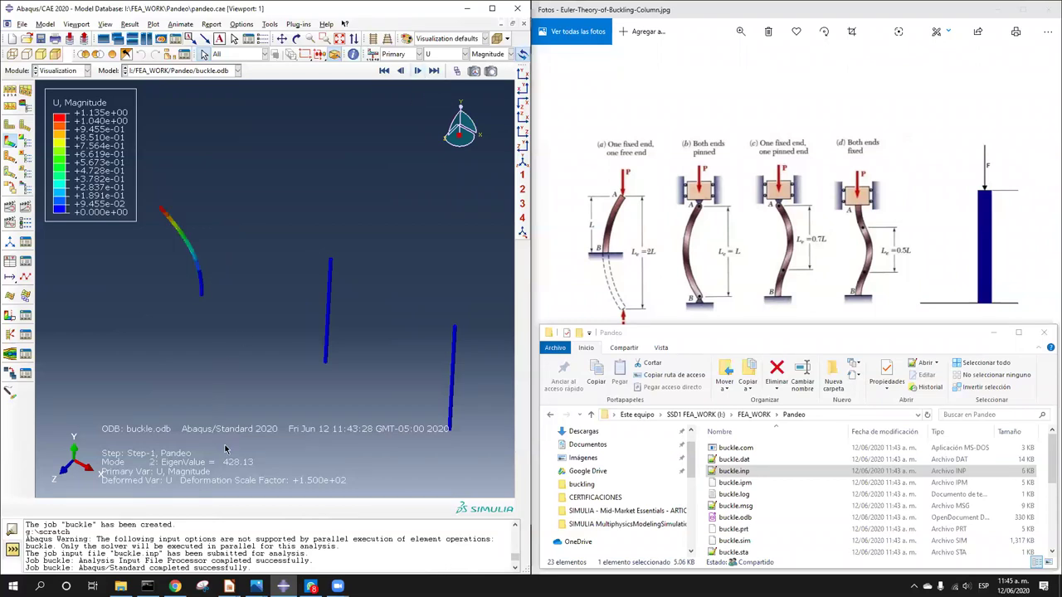
left_click_drag(250, 266, 258, 360, "ctrl+alt")
left_click(523, 84)
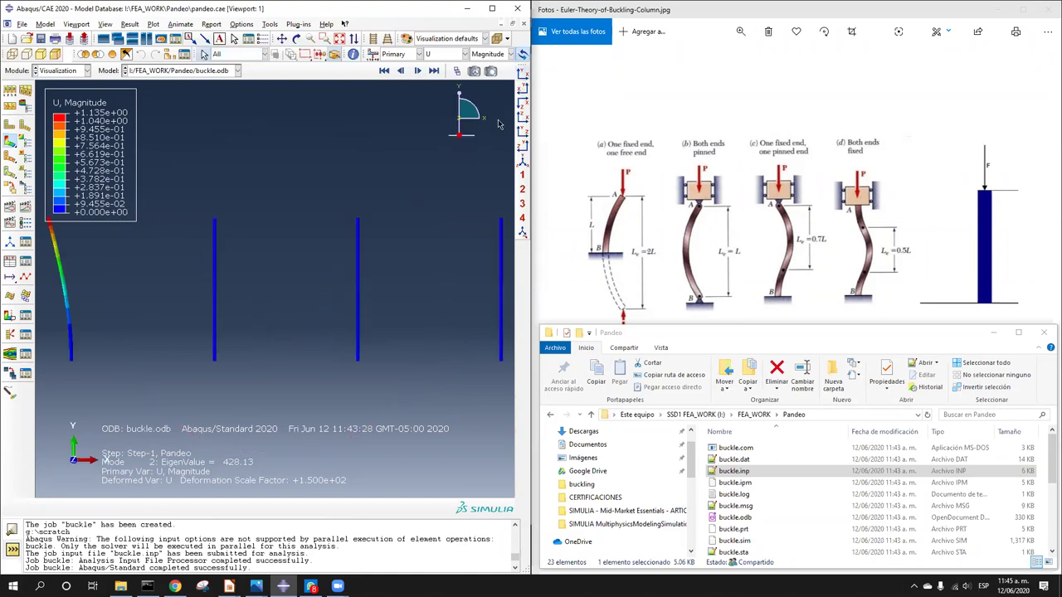
left_click(462, 93)
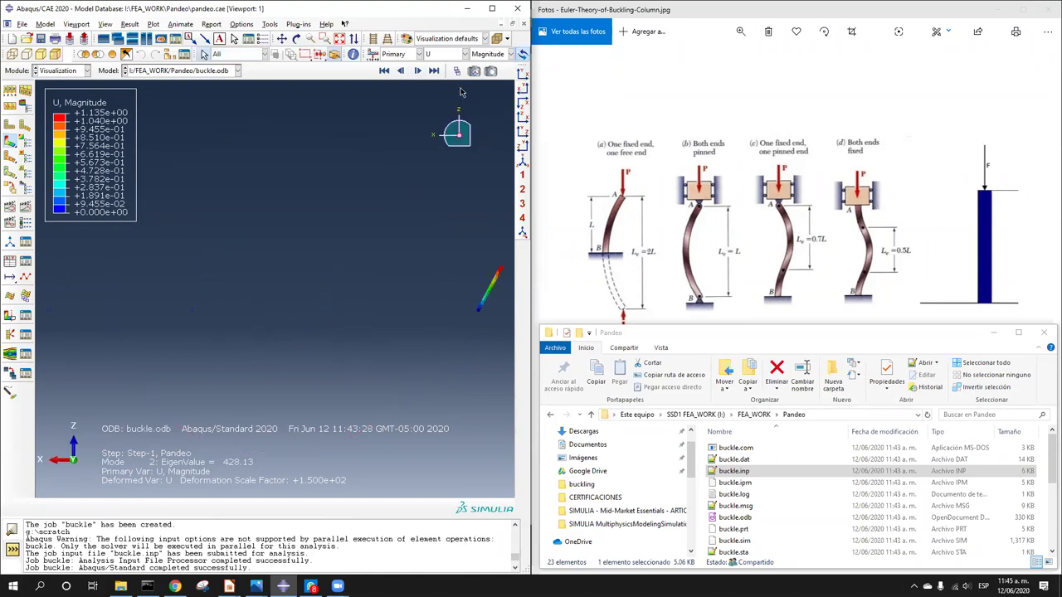
Step: Compare buckling modes 1 and 2 of the fixed-free column along the Y axis, and return to mode 1 in an oblique view
middle_click_drag(397, 242, 364, 362, "ctrl+alt")
left_click(399, 73)
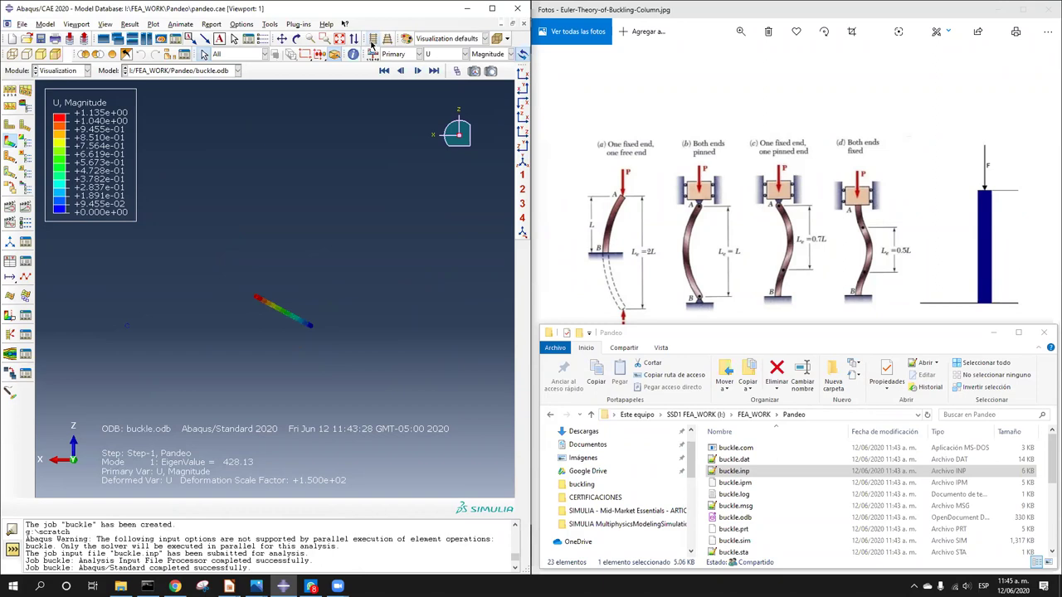
left_click_drag(367, 308, 332, 327)
left_click(417, 70)
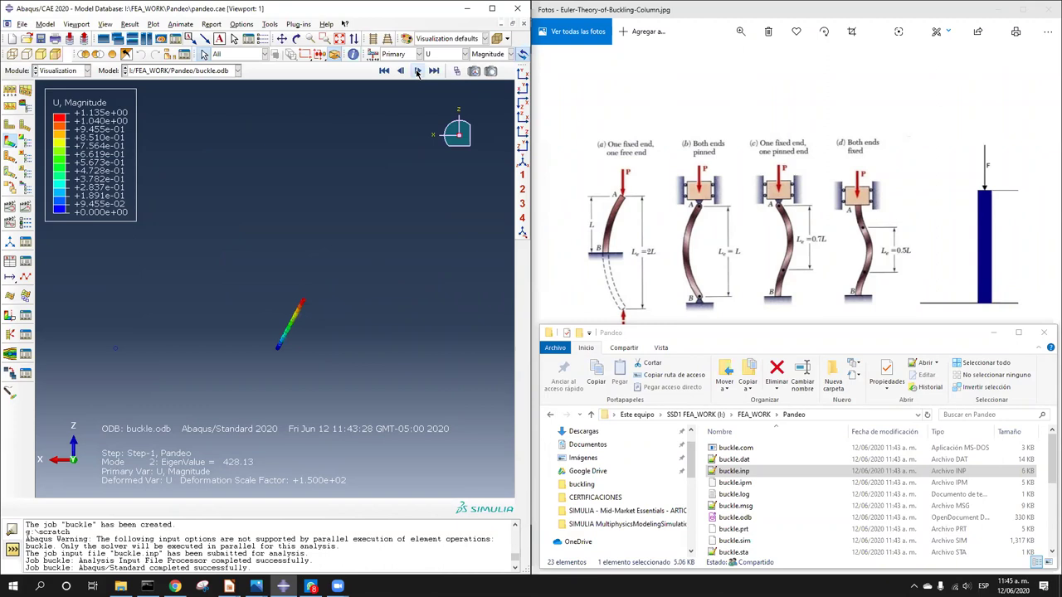
left_click(400, 71)
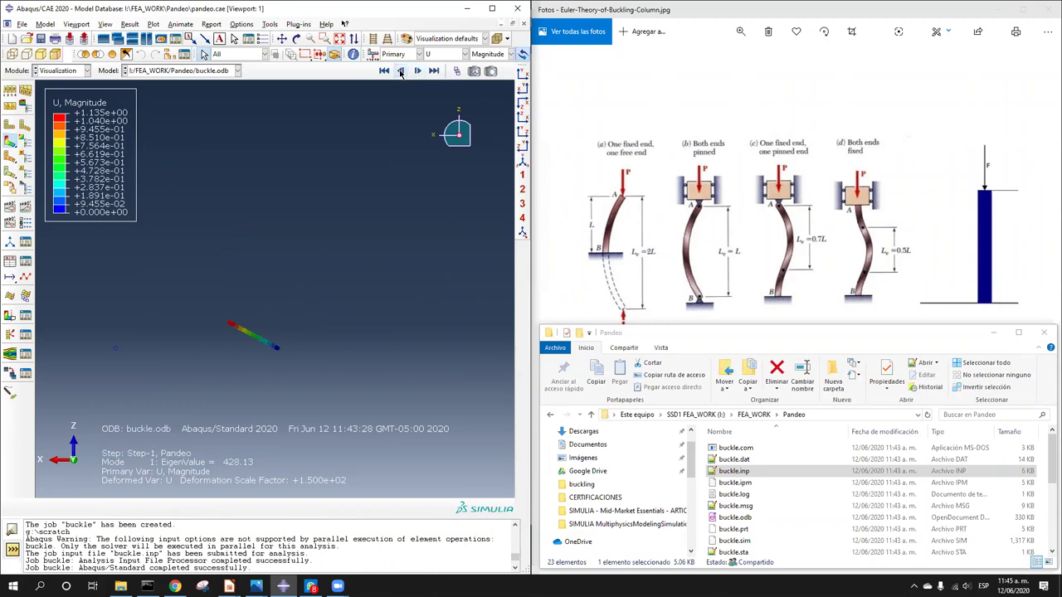
left_click_drag(298, 369, 393, 341, "ctrl+alt")
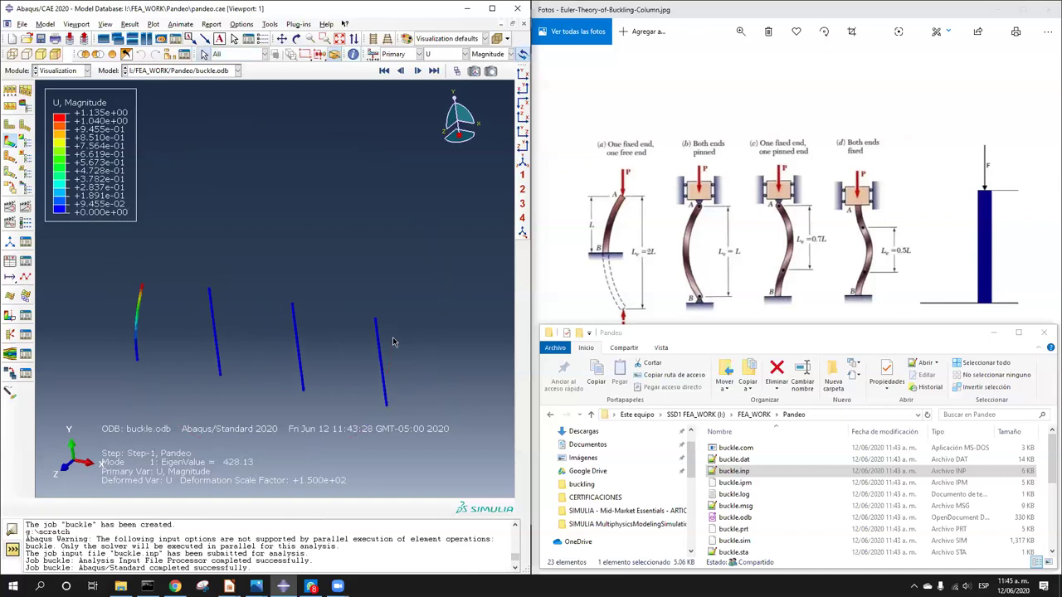
right_click_drag(320, 299, 330, 299, "ctrl+alt")
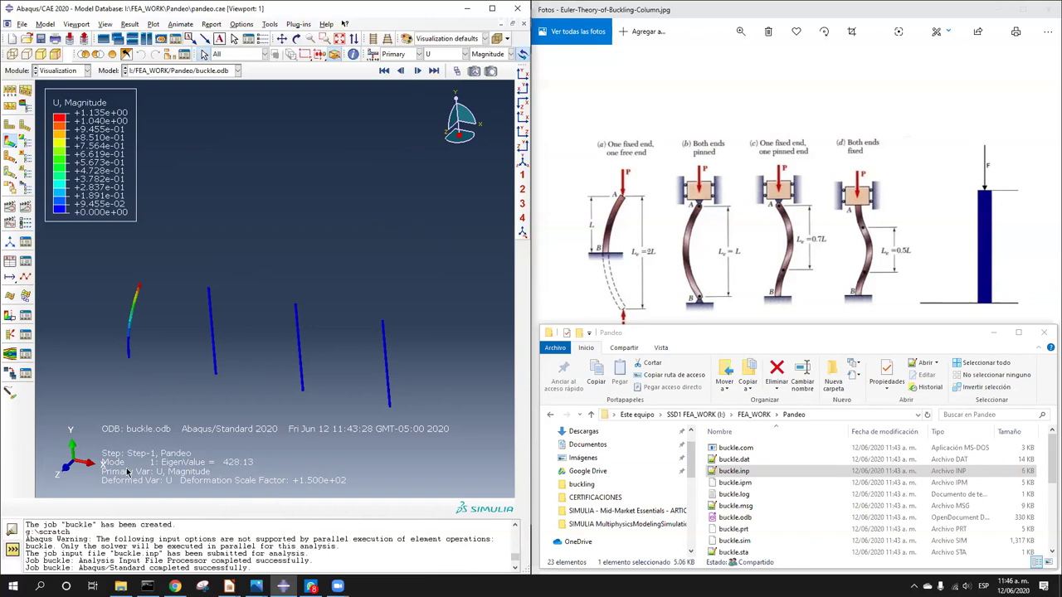
Step: Advance to buckling modes 3 and 4 and examine the pinned-pinned and fixed-pinned columns' shapes in the front XY view
left_click(418, 71)
left_click(417, 71)
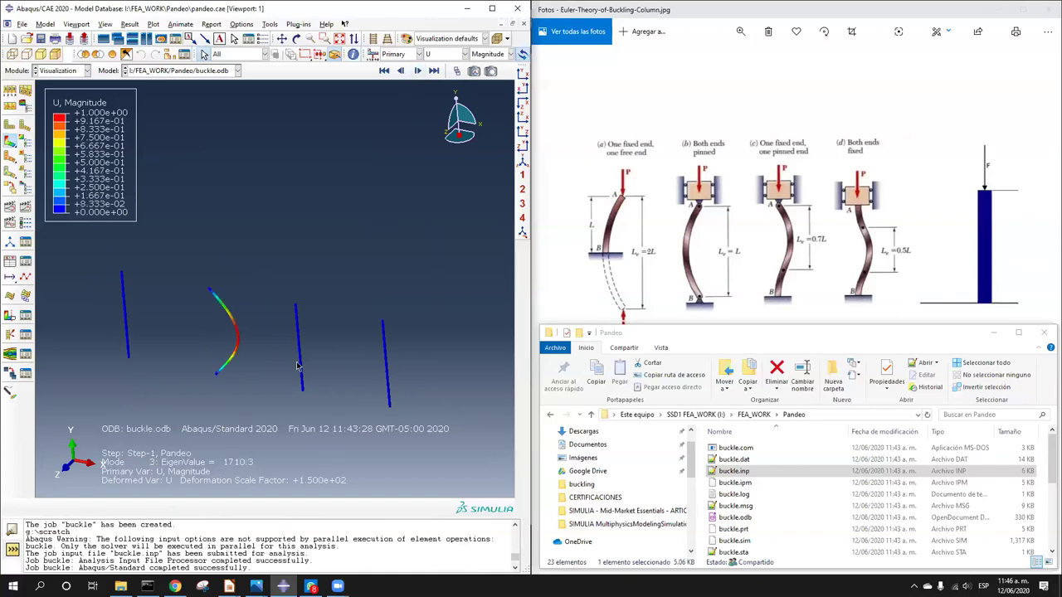
left_click(521, 75)
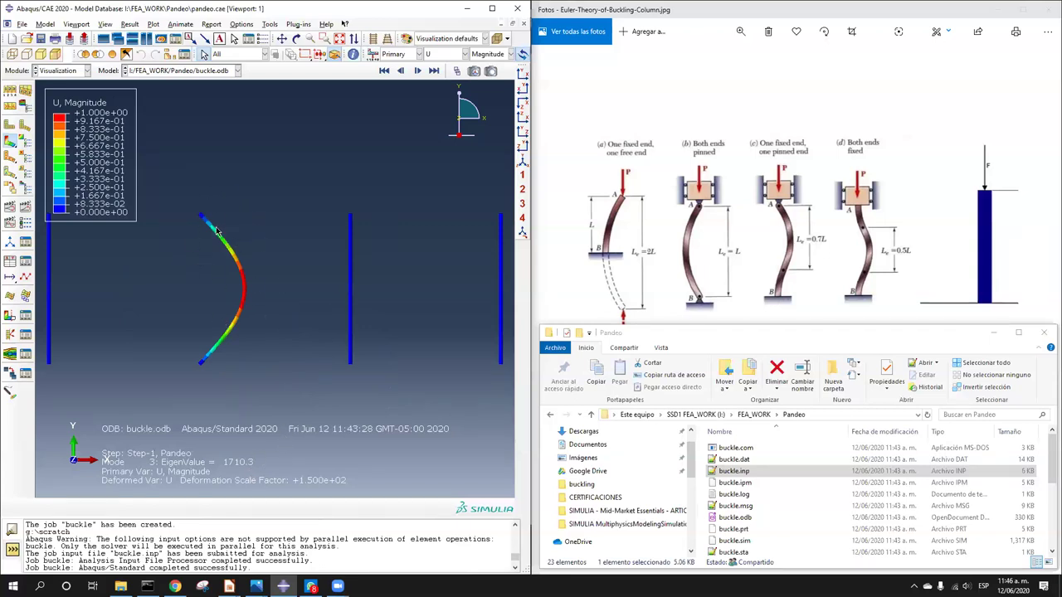
left_click(417, 73)
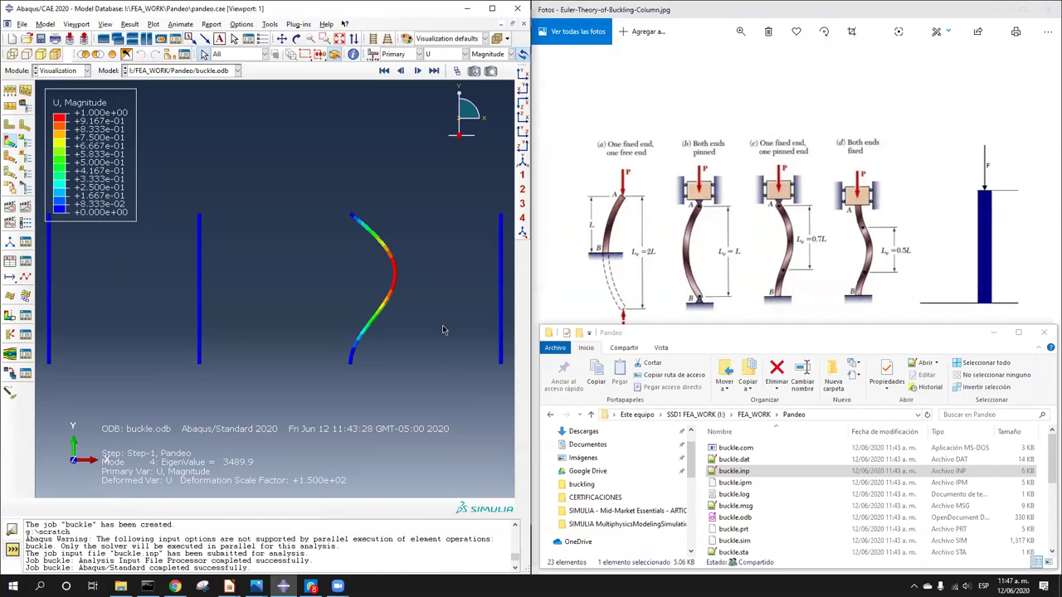
Step: Advance through buckling modes 5 and 6 to mode 7 and examine the columns' deformed shapes from an oblique angle
left_click(418, 71)
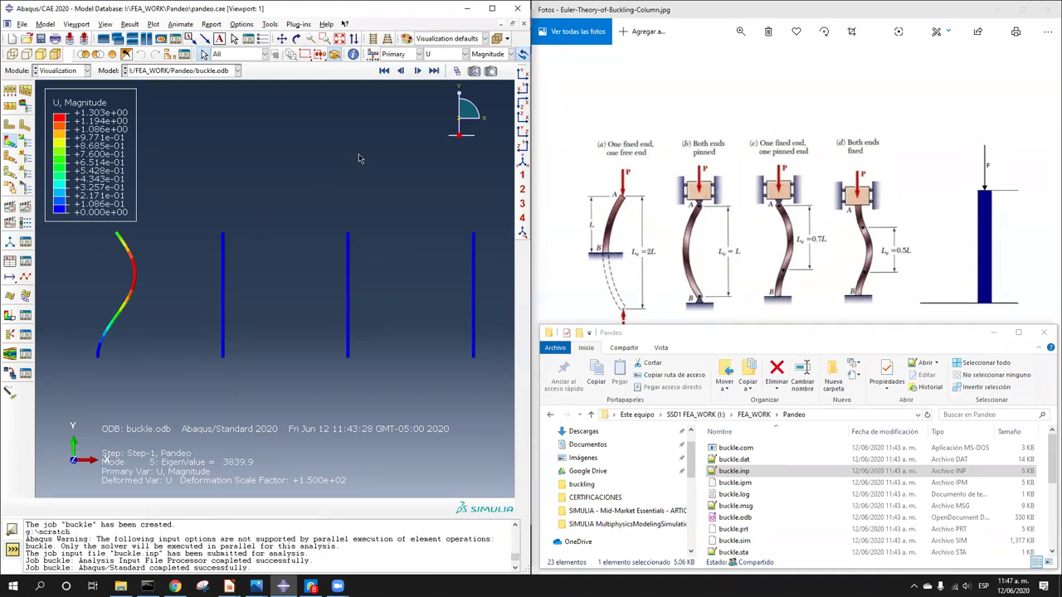
left_click(417, 71)
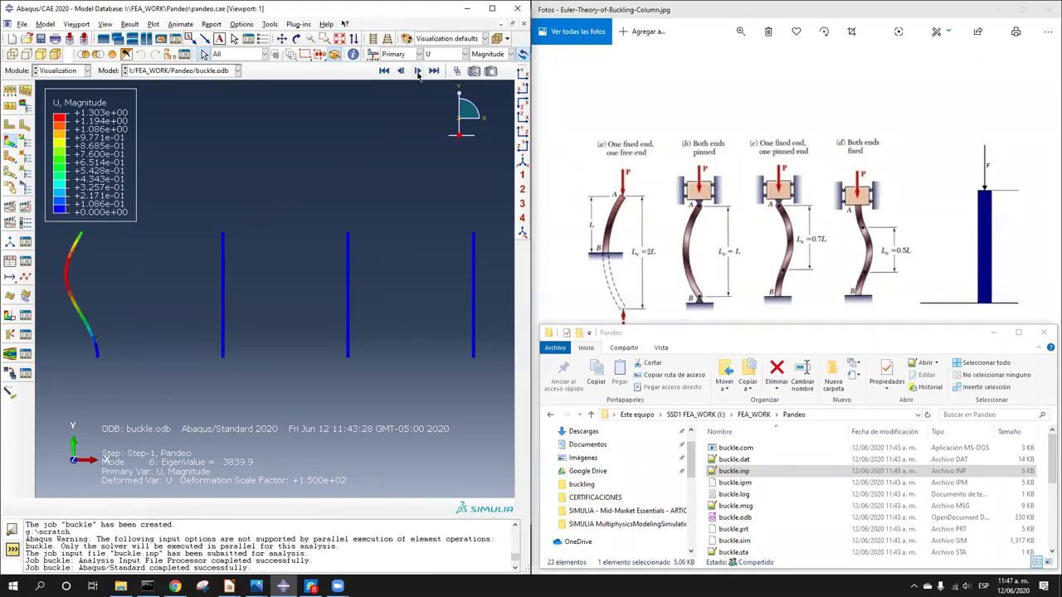
left_click(417, 72)
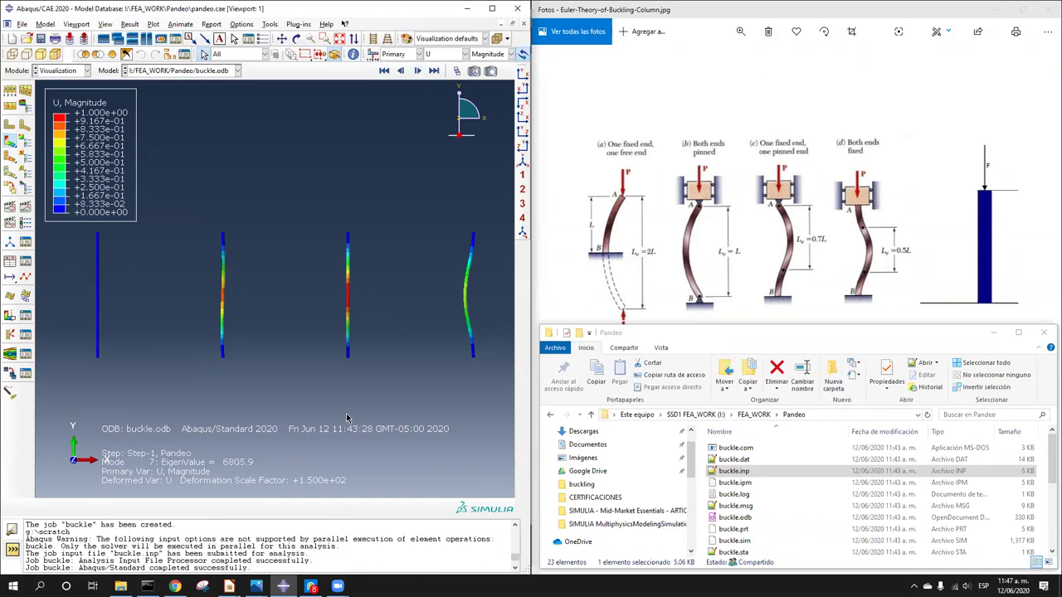
left_click_drag(331, 234, 340, 338, "ctrl+alt")
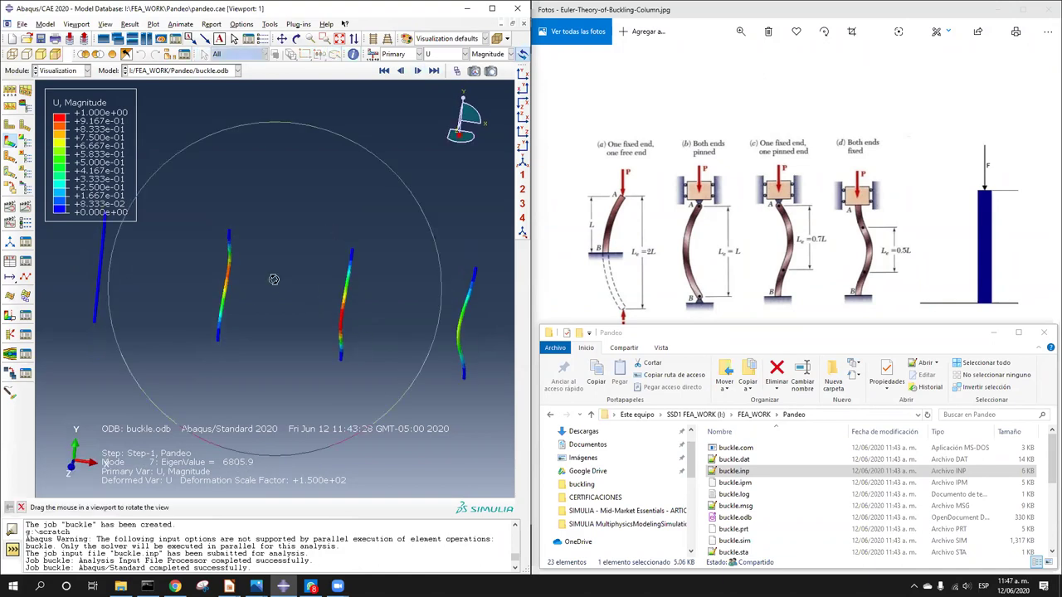
left_click_drag(273, 279, 216, 355, "ctrl+alt")
left_click_drag(310, 318, 355, 317, "ctrl+alt")
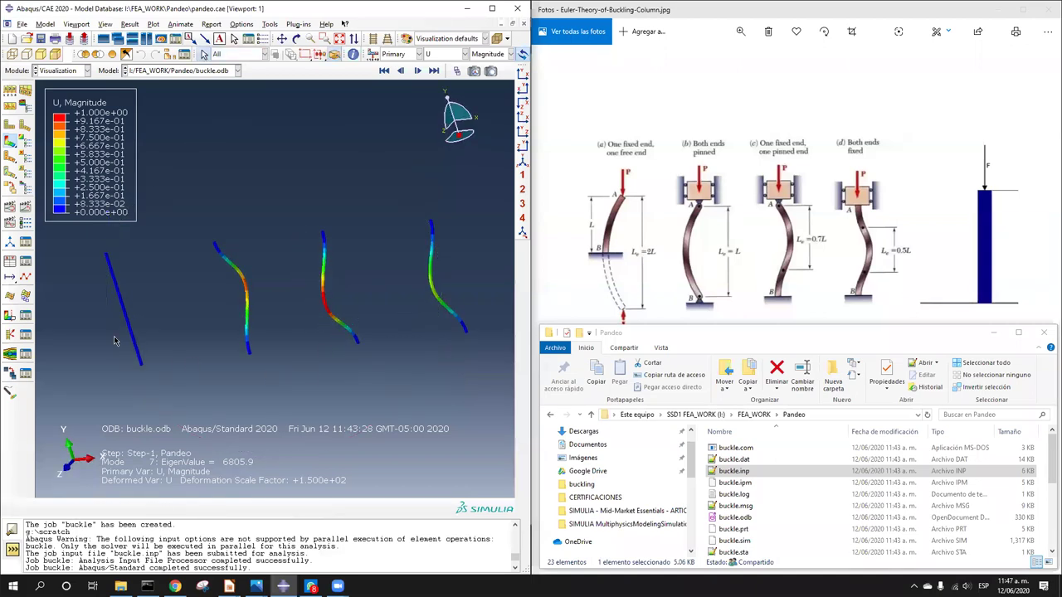
left_click_drag(317, 365, 411, 360, "ctrl+alt")
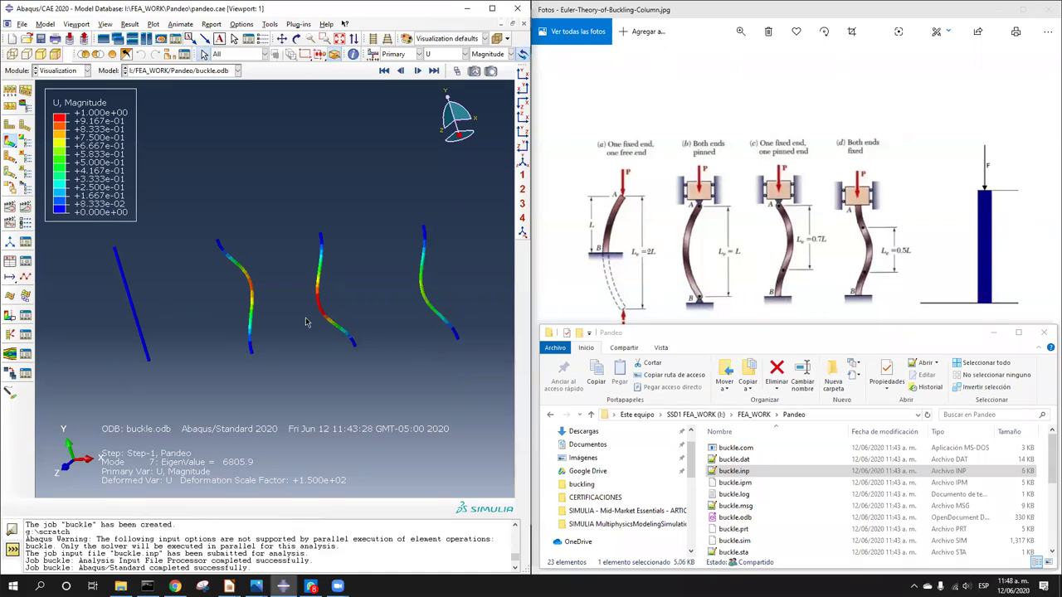
Step: Animate the fixed-fixed column's mode 7 shape in the front XY view to compare it with Euler case (d), and stop the animation
left_click(523, 74)
middle_click_drag(373, 338, 121, 355, "ctrl+alt")
scroll(120, 355, "up", 5)
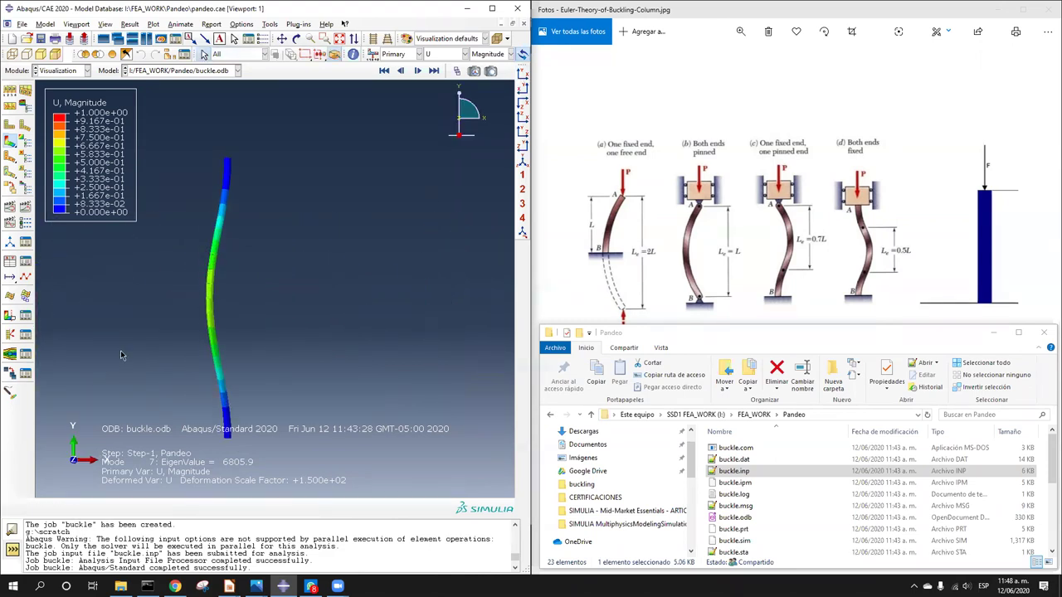
middle_click_drag(272, 305, 292, 276, "ctrl+alt")
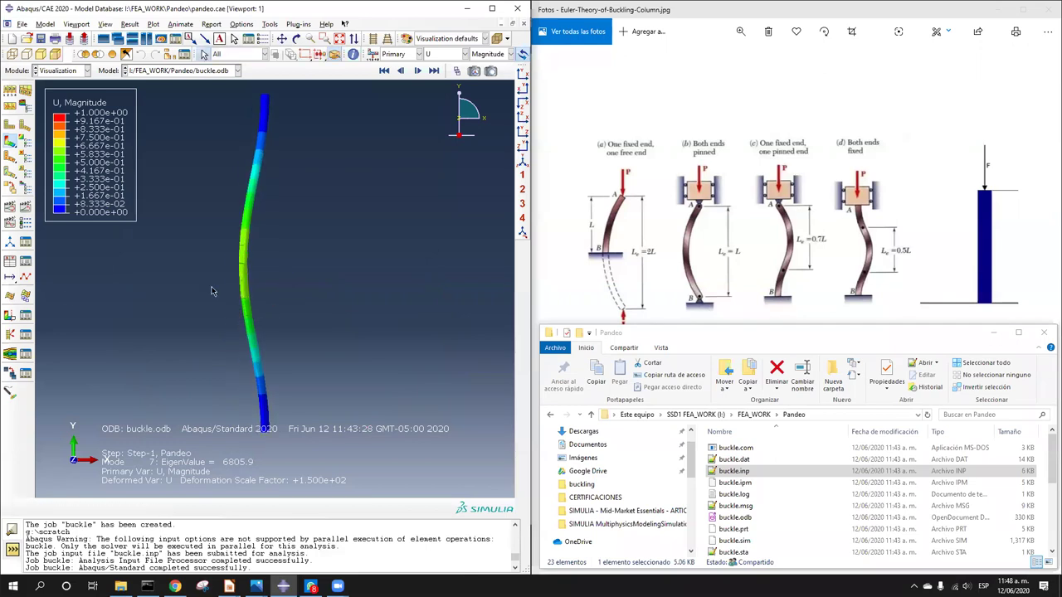
left_click(11, 240)
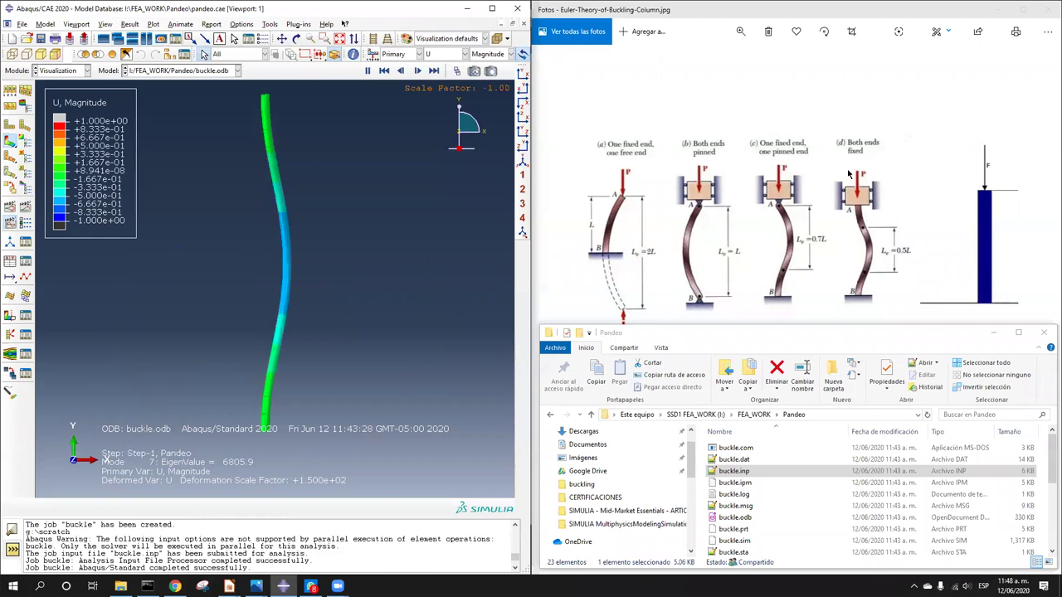
left_click(11, 238)
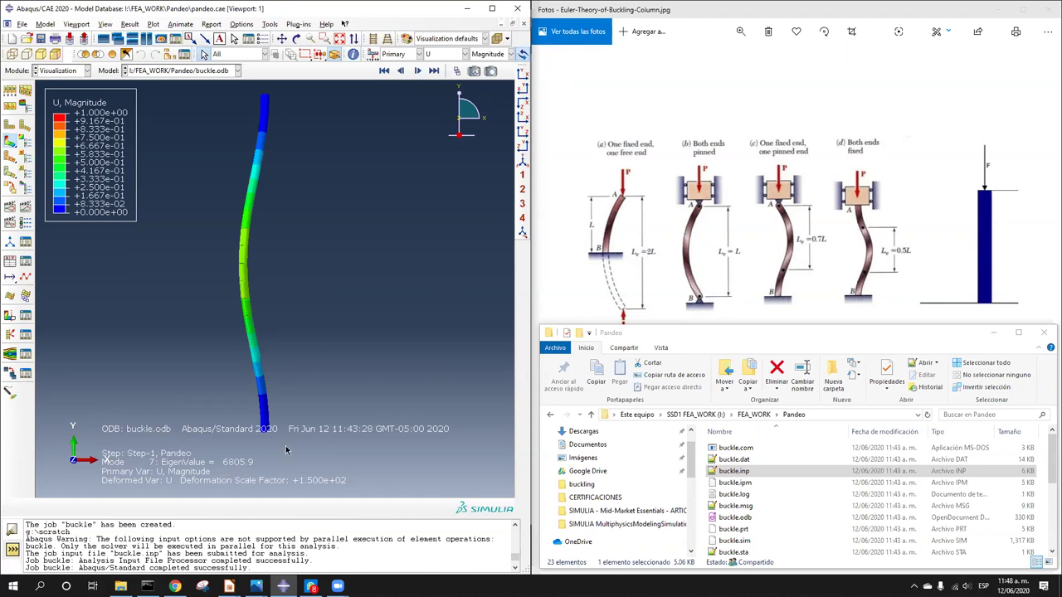
scroll(364, 329, "down", 1)
scroll(369, 336, "down", 3)
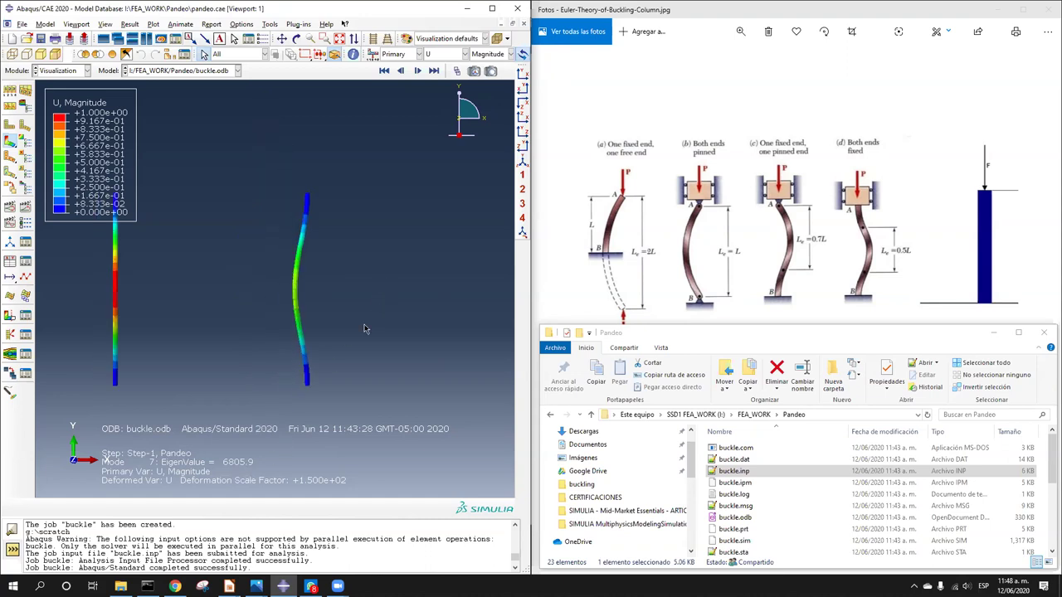
scroll(409, 381, "down", 2)
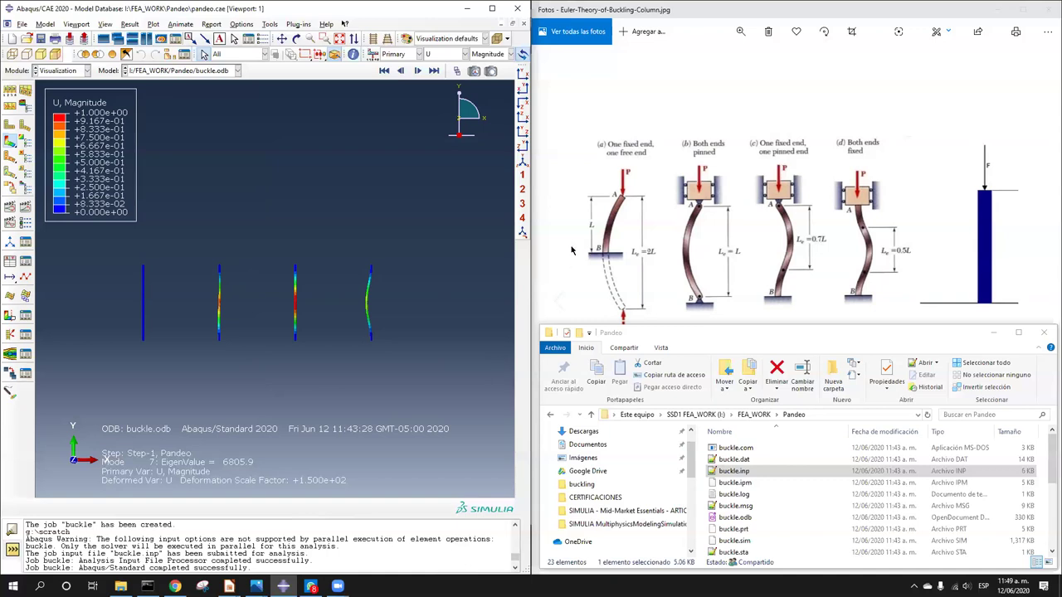
Step: Switch to the BUCK-L02-FeFormulation presentation and enlarge slide 15's load-displacement curve picture, positioning it over most of the slide
left_click(663, 91)
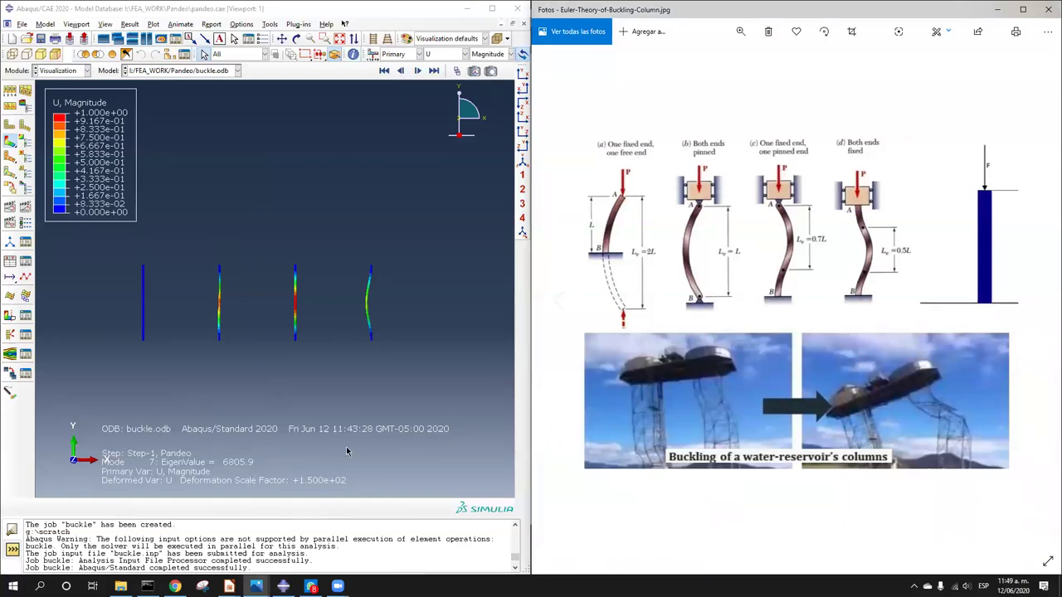
left_click(255, 586)
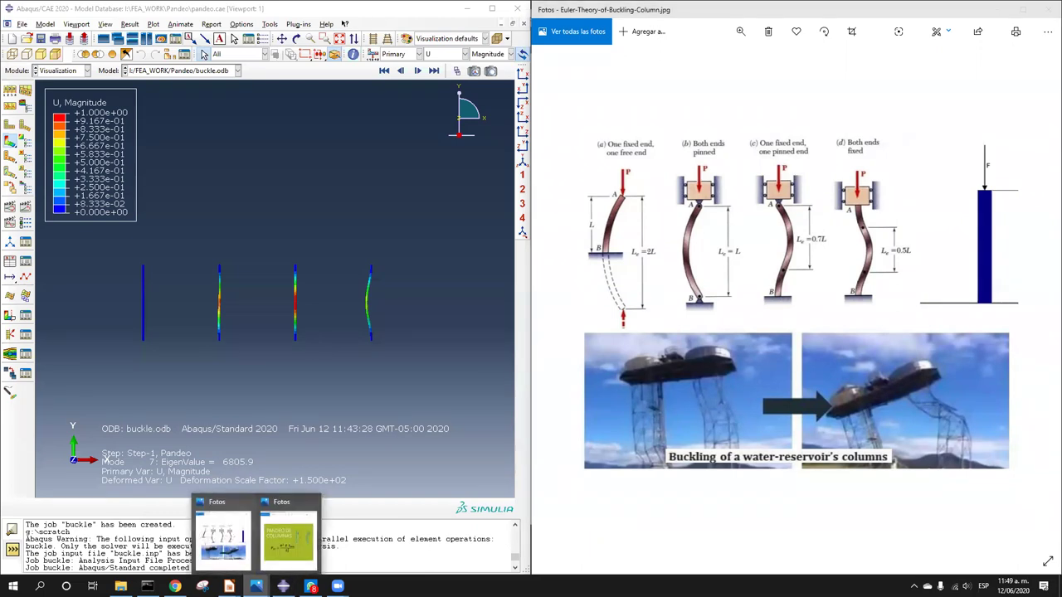
mouse_move(229, 586)
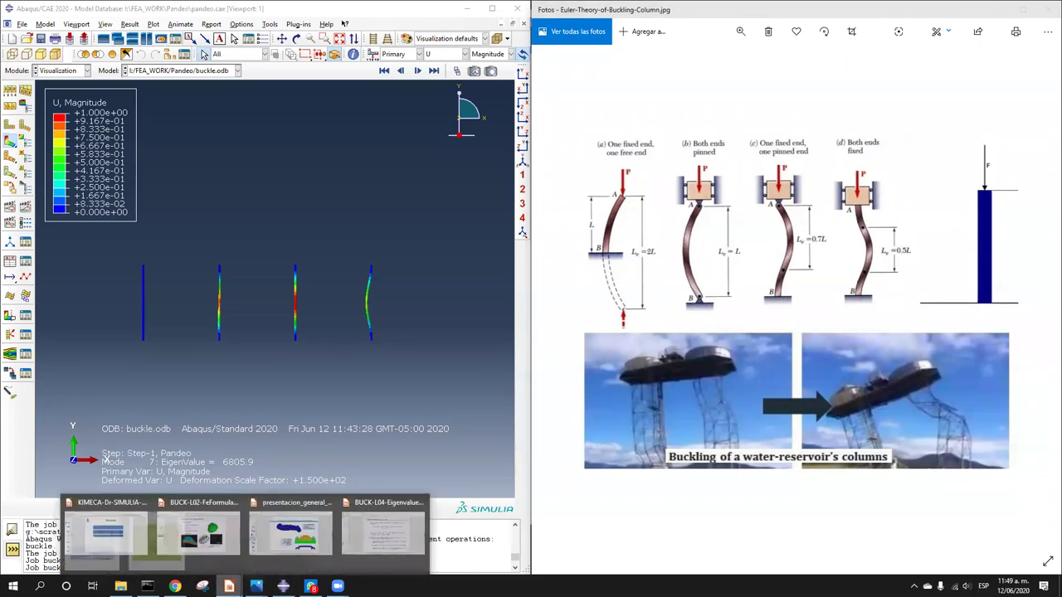
left_click(133, 539)
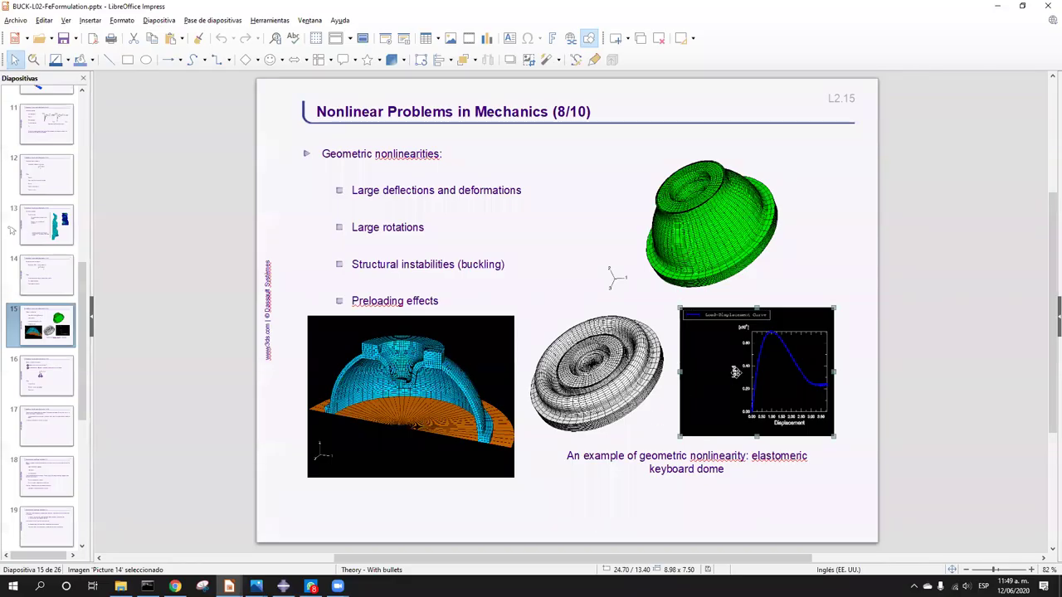
left_click_drag(678, 307, 341, 73)
left_click_drag(536, 235, 464, 325)
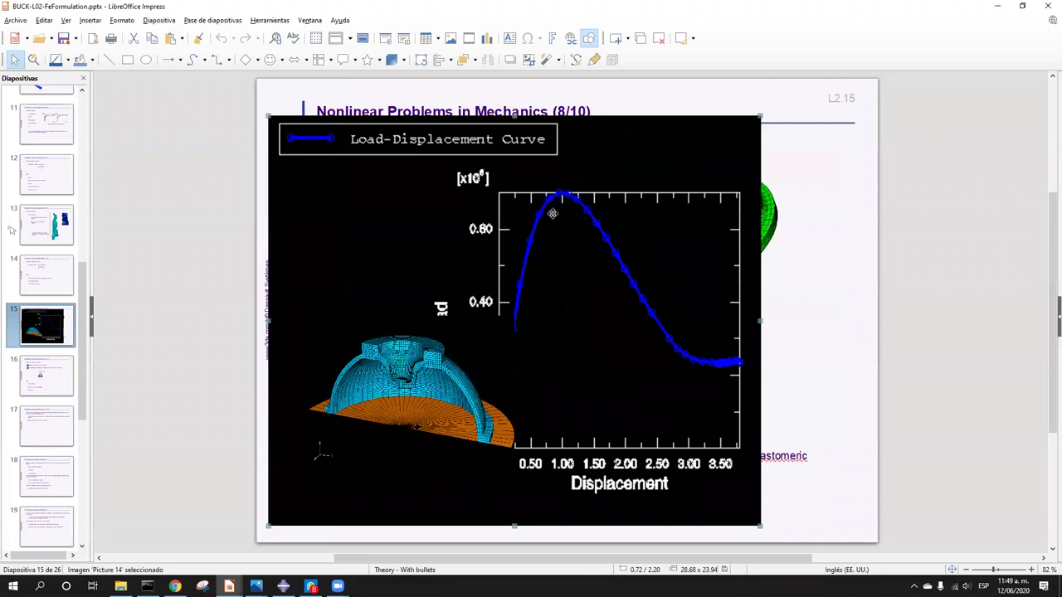
left_click_drag(632, 185, 692, 184)
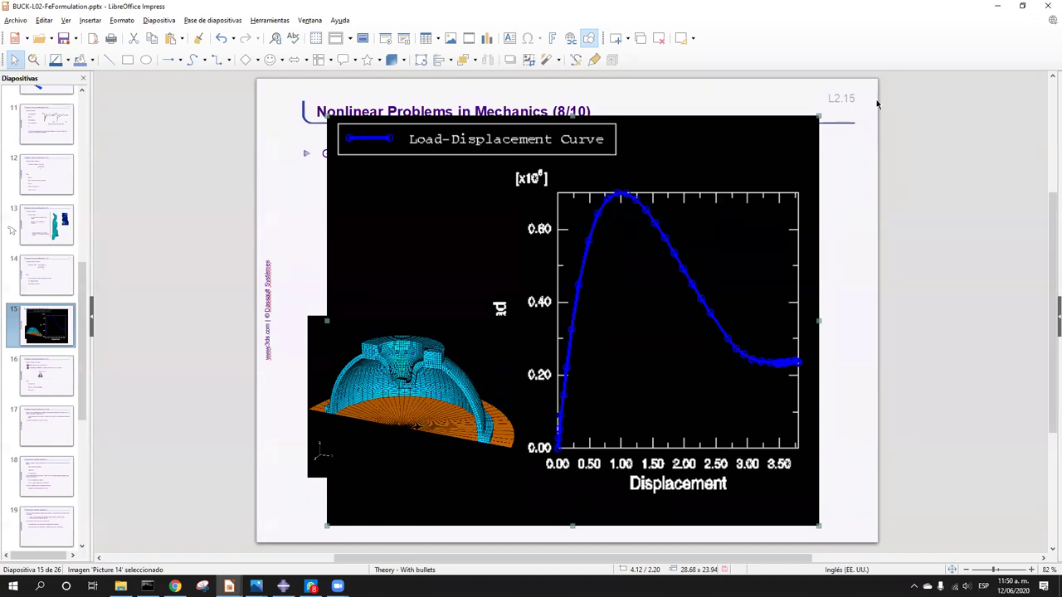
Step: Return to Abaqus/CAE, open its searchable documentation guides in the browser, and log in to 3DEXPERIENCE with the prefilled password
left_click(997, 5)
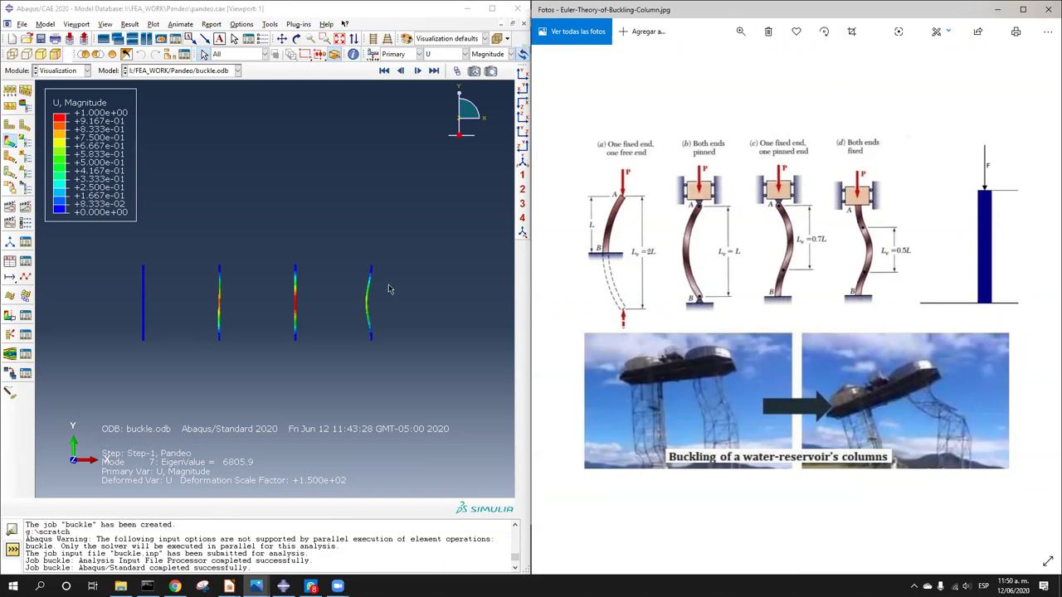
left_click(301, 24)
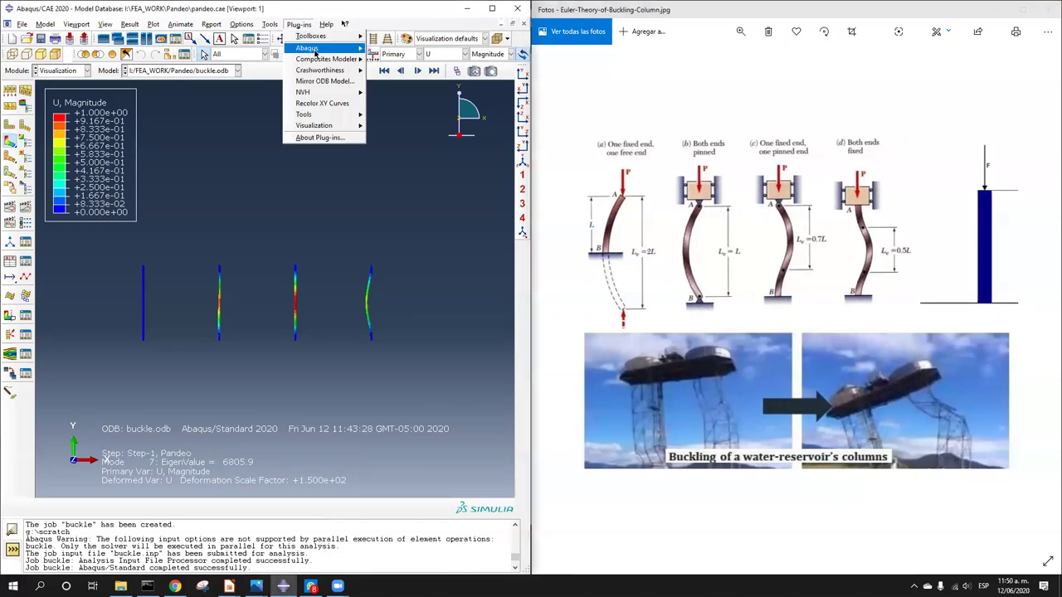
mouse_move(320, 126)
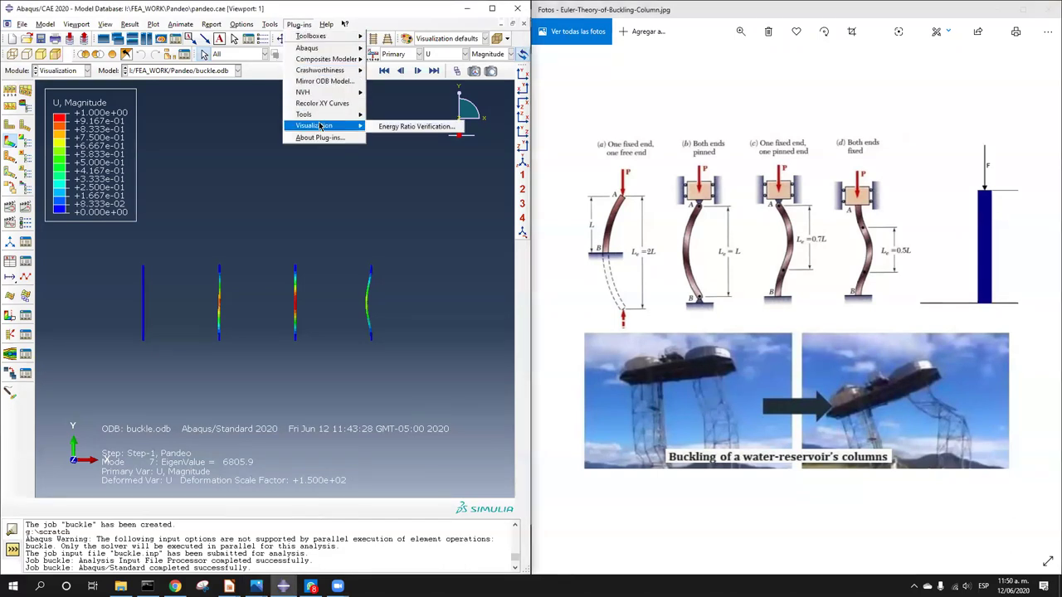
mouse_move(330, 28)
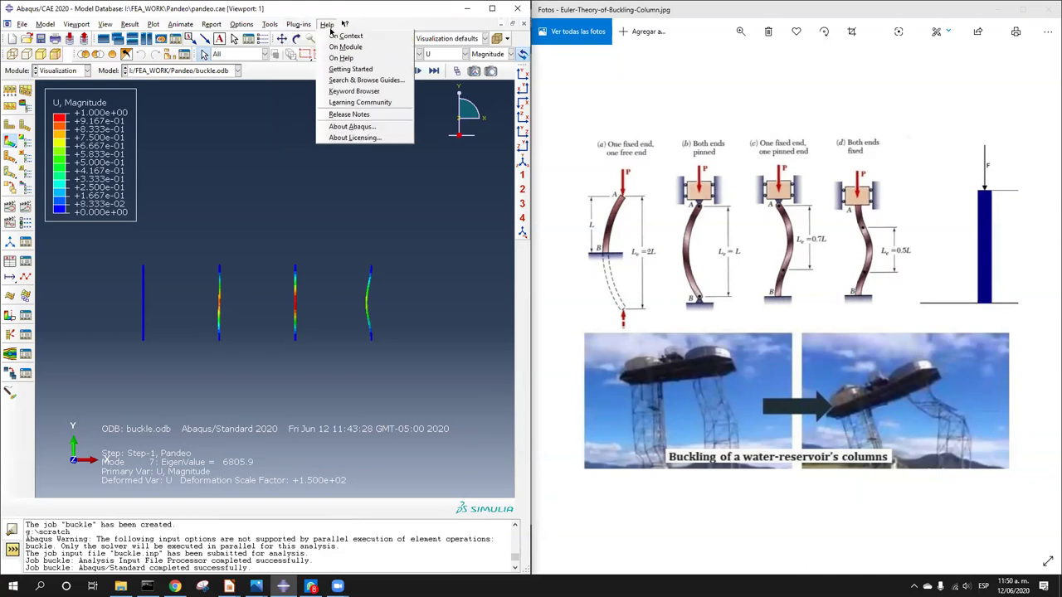
left_click(370, 80)
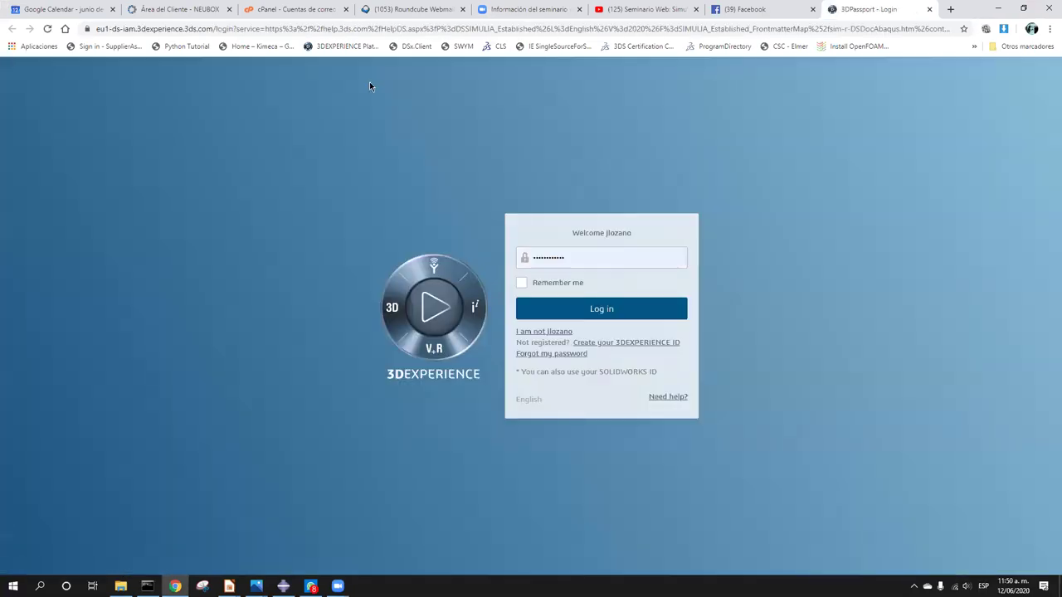
left_click(562, 318)
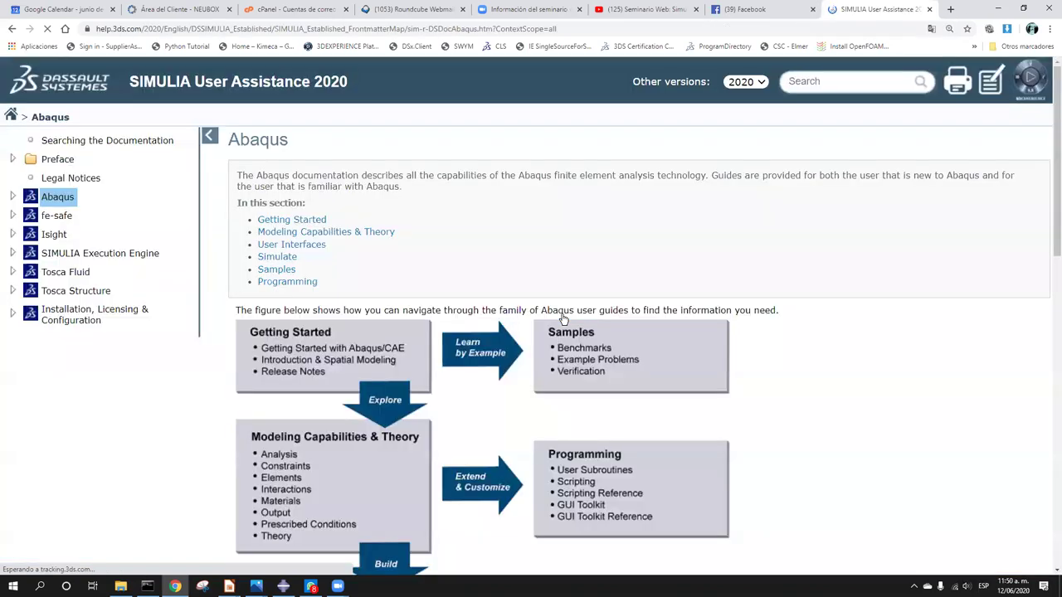
Step: Expand the Abaqus documentation contents to the keywords listed under the letter I
left_click(13, 197)
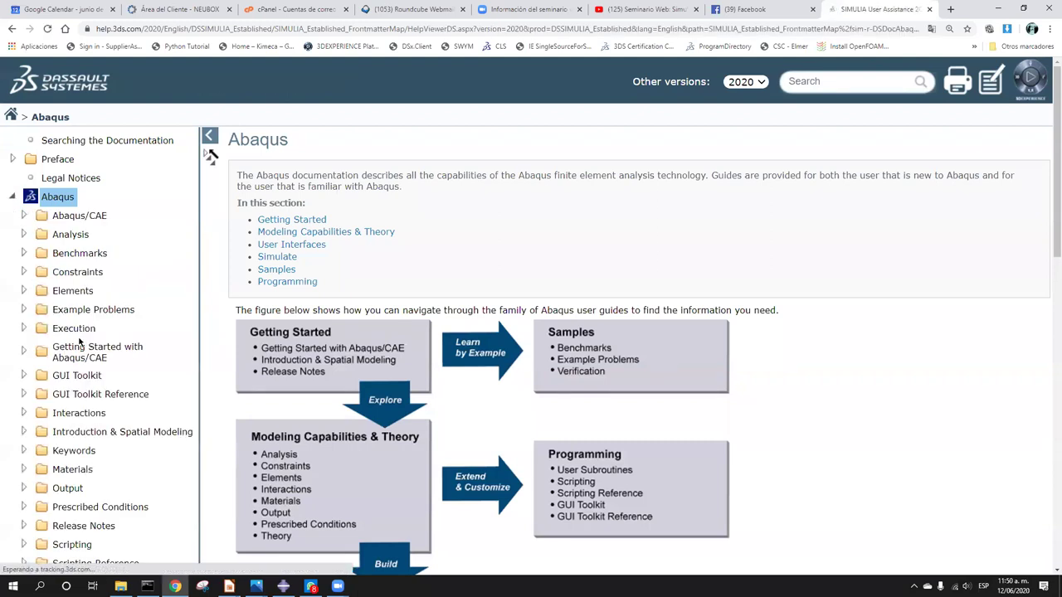
scroll(79, 341, "down", 2)
left_click(23, 286)
scroll(139, 283, "down", 1)
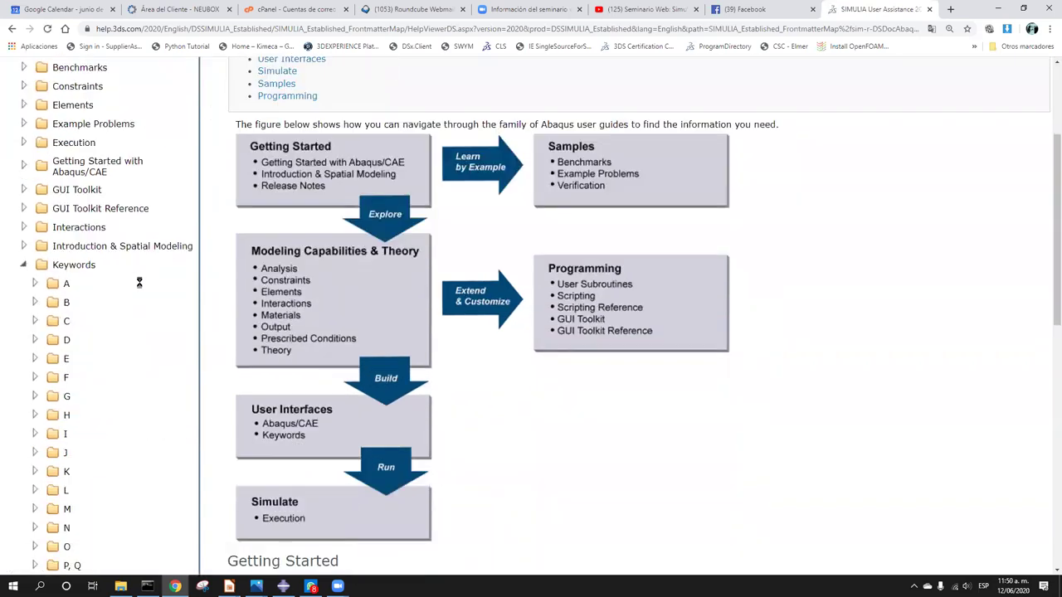
scroll(139, 282, "down", 2)
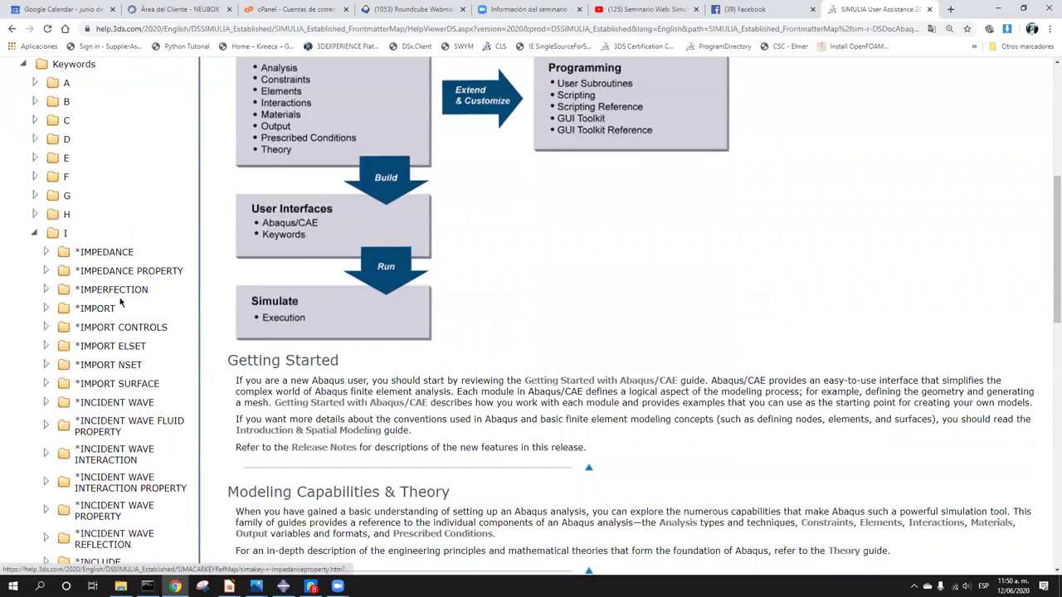
Step: Look through the keywords listed under I in the documentation contents for the geometric imperfection keyword
scroll(125, 370, "down", 3)
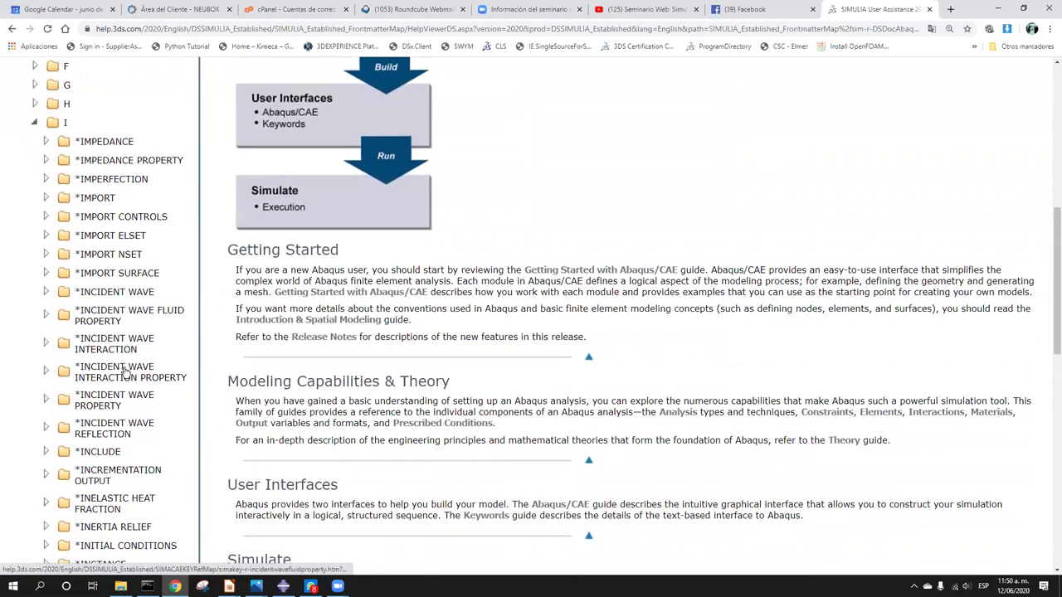
scroll(125, 372, "down", 3)
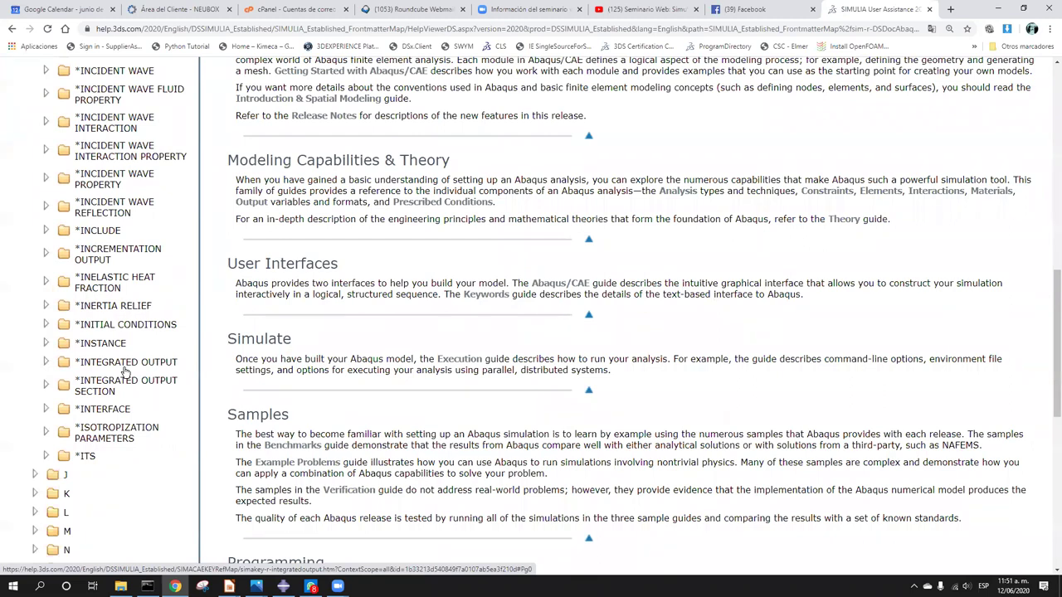
scroll(124, 371, "up", 1)
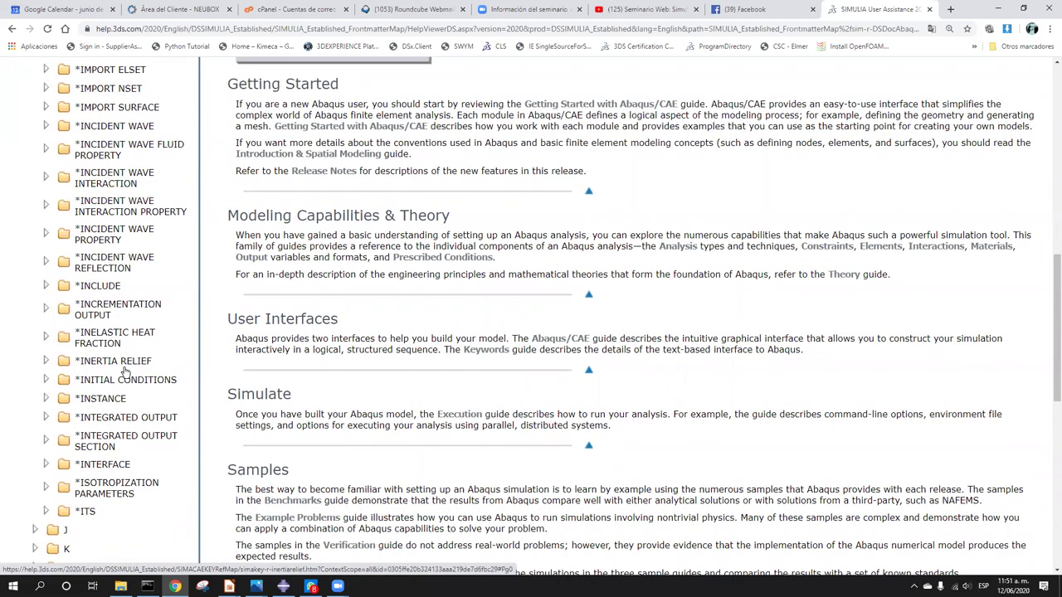
scroll(124, 371, "down", 4)
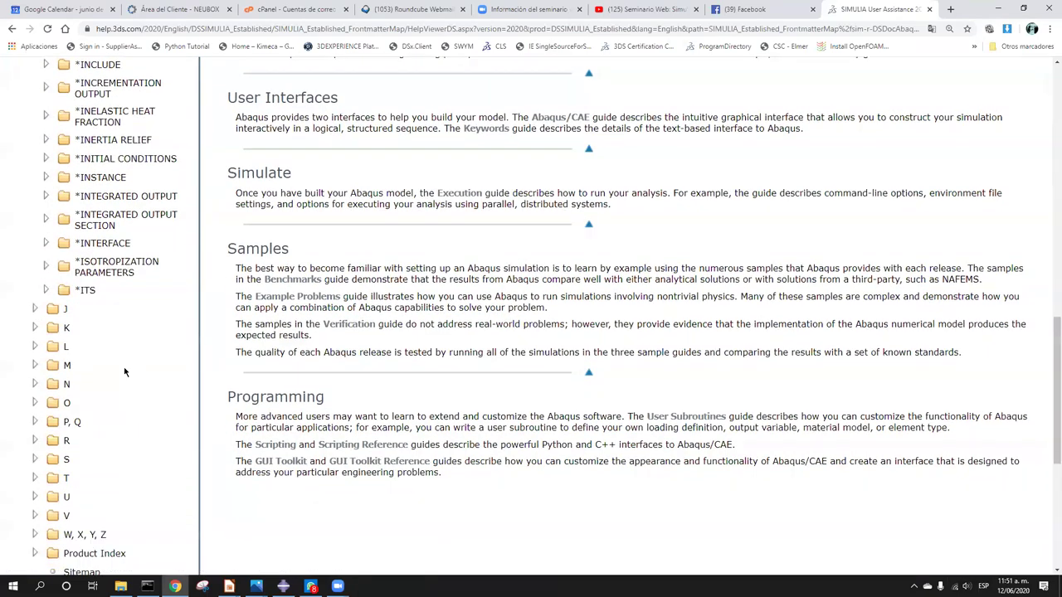
scroll(124, 366, "down", 2)
scroll(124, 367, "up", 2)
scroll(123, 366, "up", 3)
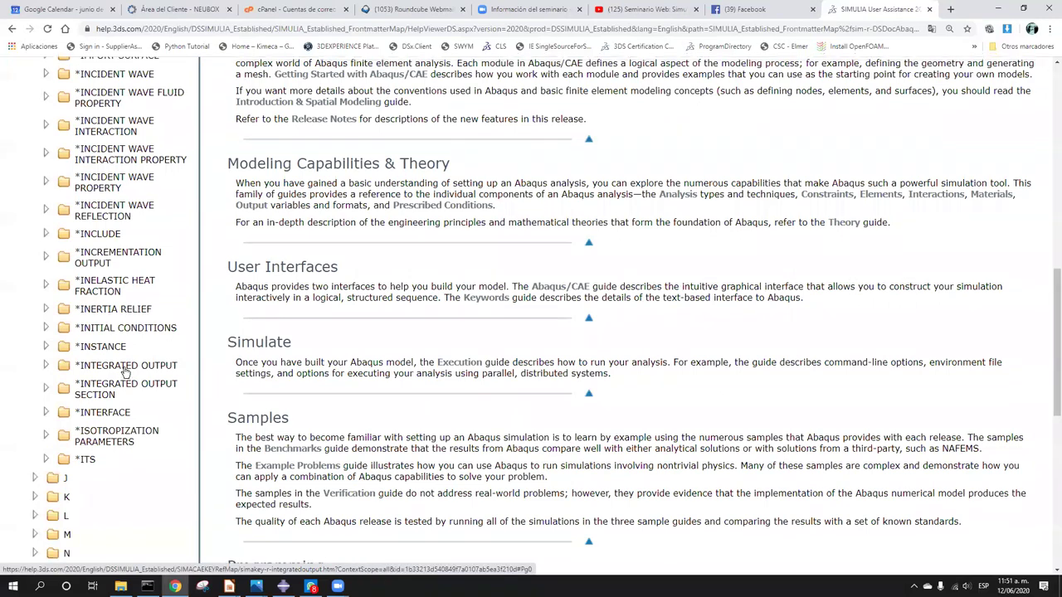
scroll(123, 371, "up", 2)
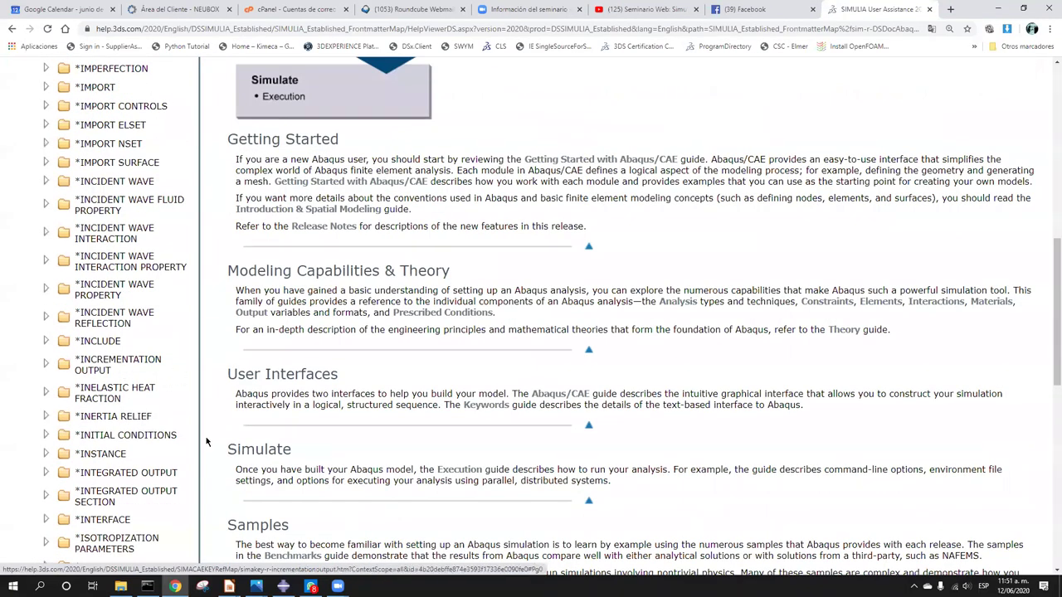
Step: Open Notepad++ and highlight the IMPERFECTION keyword after the assembly block in Estatico-imperfections.inp
left_click(13, 586)
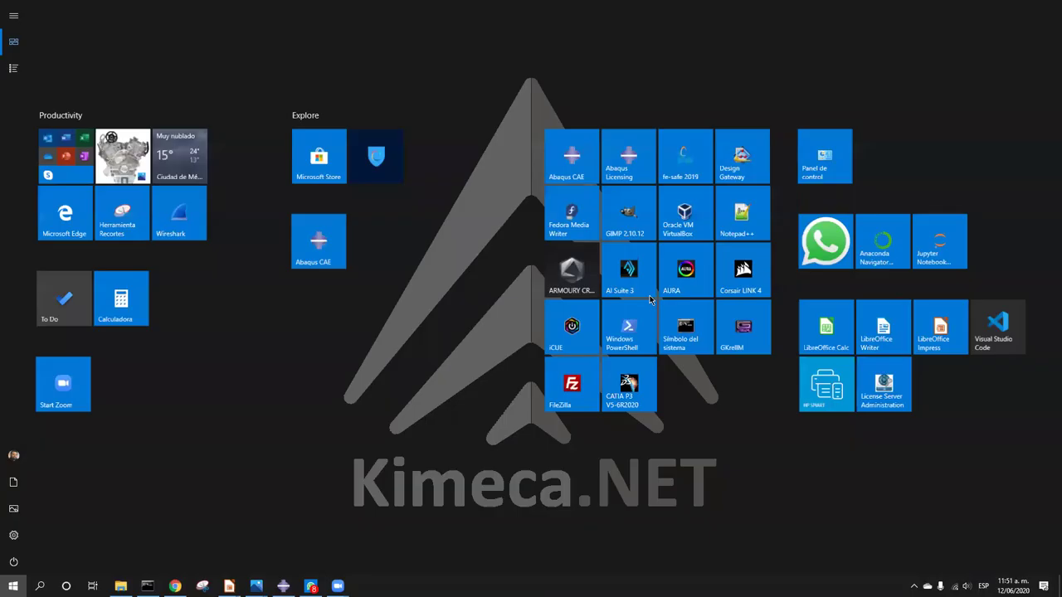
left_click(758, 220)
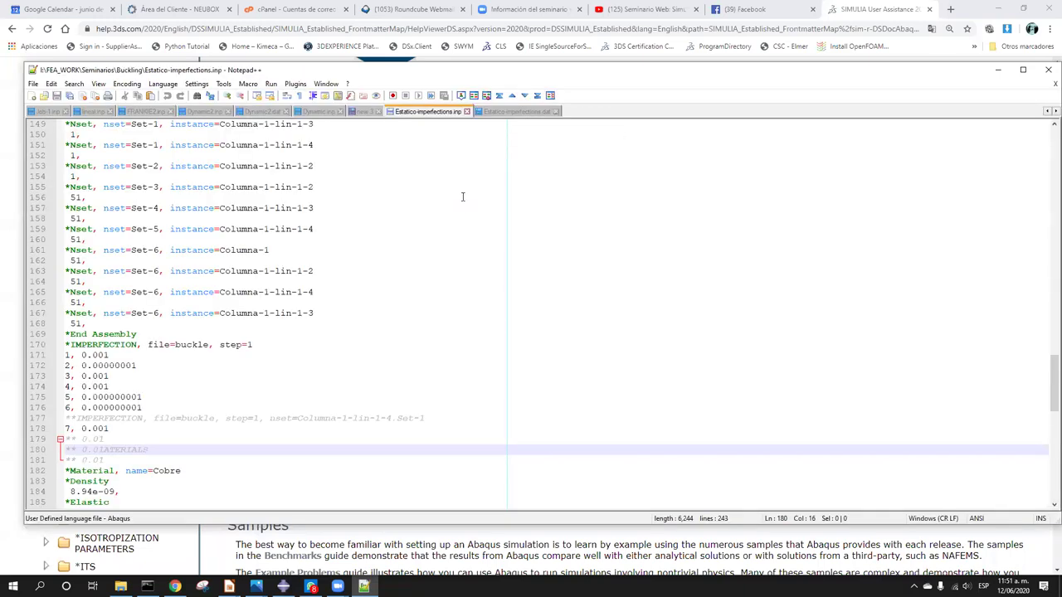
double_click(120, 343)
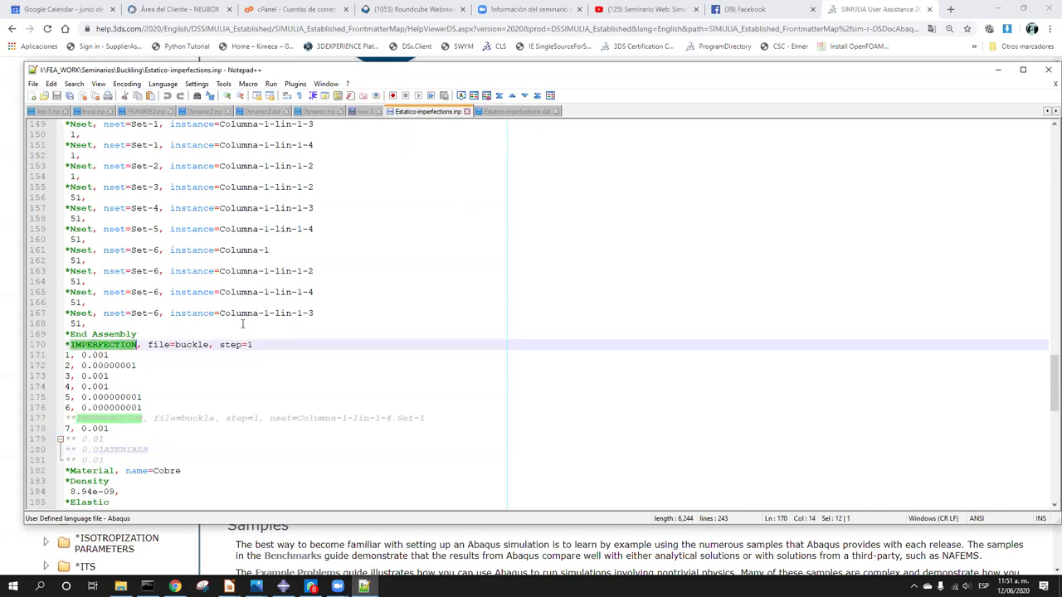
Step: Return to the Abaqus documentation in the browser and open the *IMPERFECTION keyword page
left_click(996, 10)
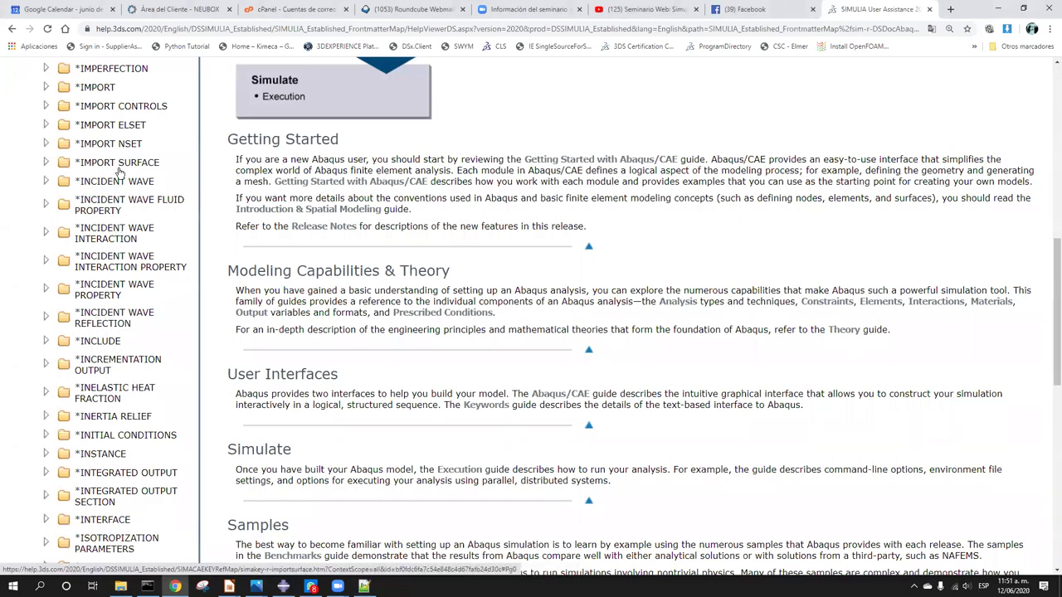
scroll(119, 171, "up", 1)
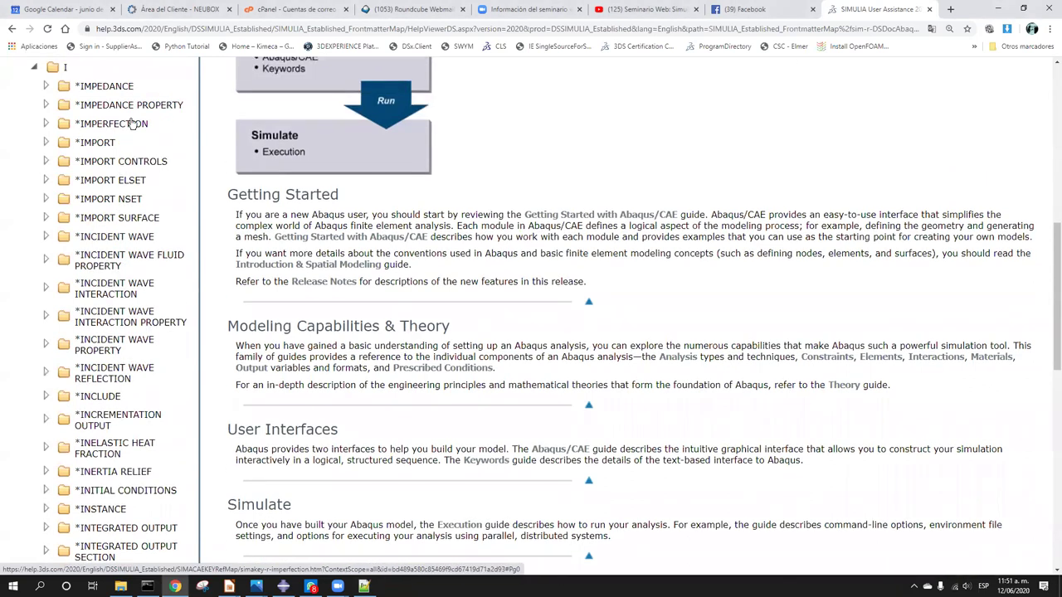
left_click(130, 123)
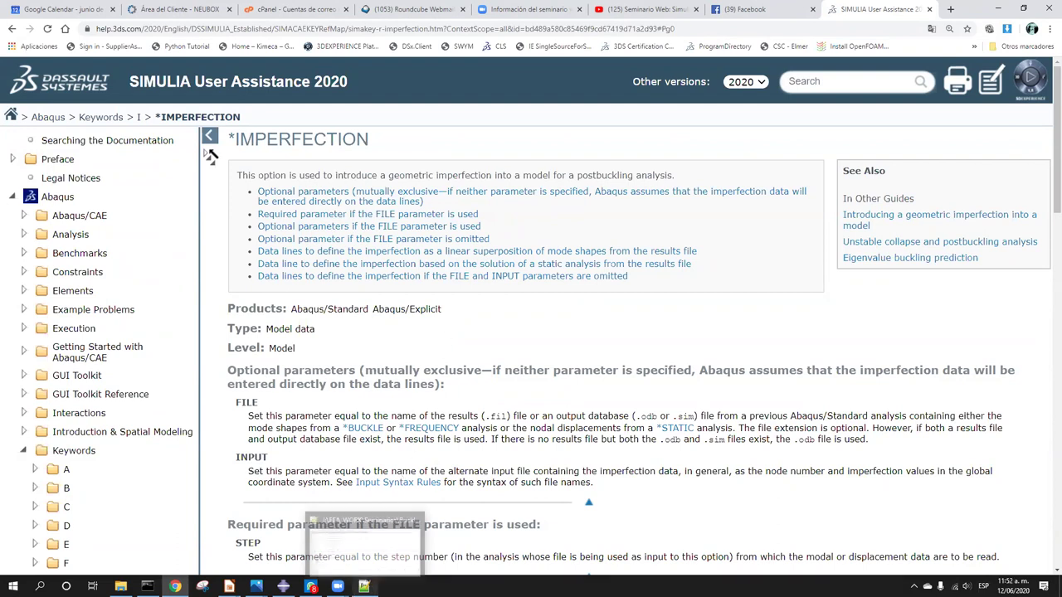
Step: Switch to Notepad++ and close Estatico-imperfections.inp and Estatico-imperfections.dat
left_click(363, 586)
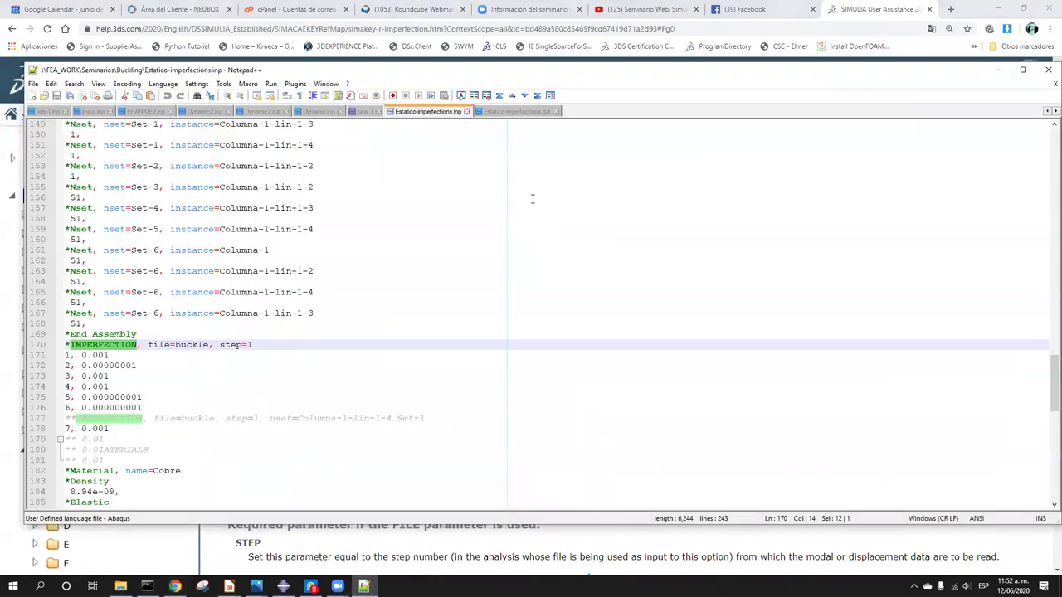
left_click(467, 112)
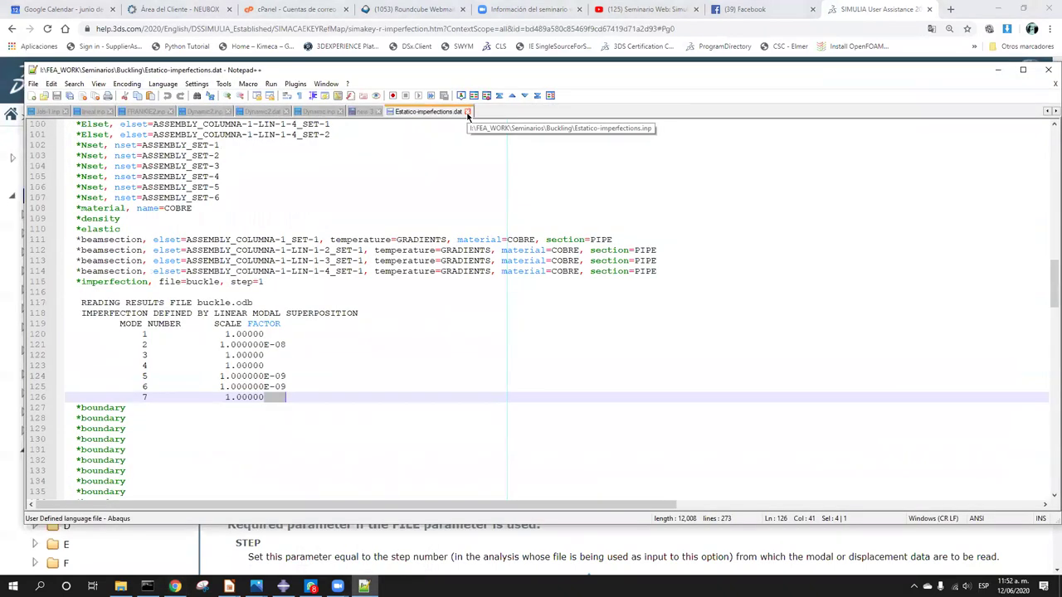
left_click(467, 112)
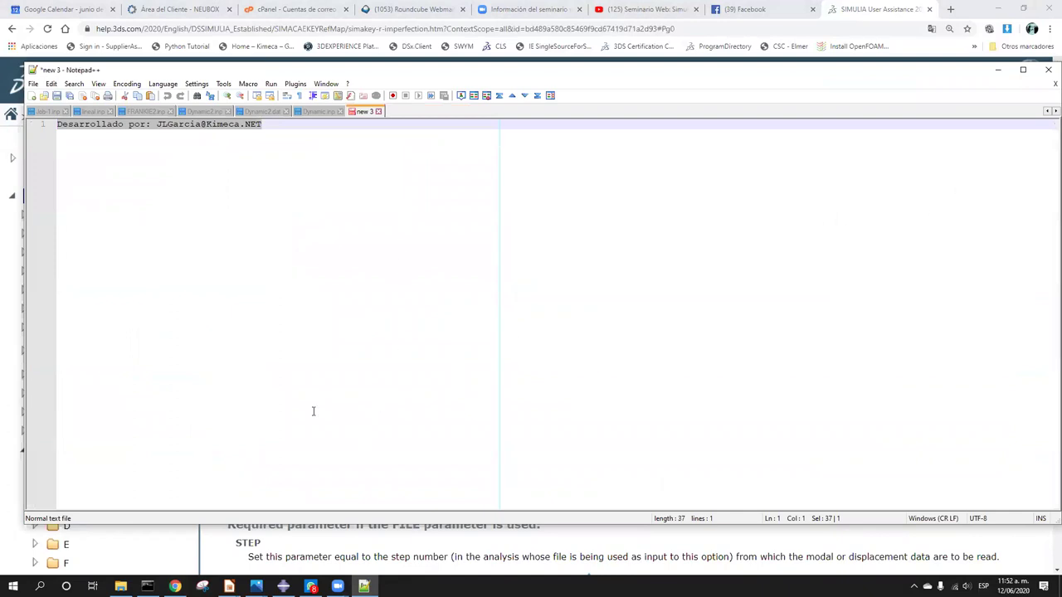
Step: Open Static.inp from the Pandeo folder in File Explorer for editing in Notepad++
left_click(120, 586)
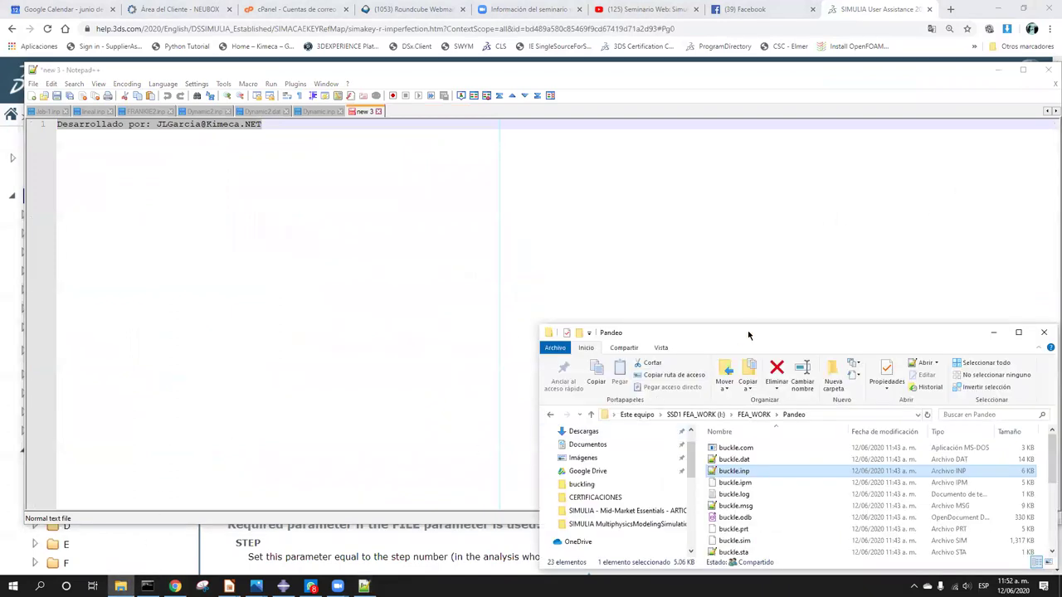
left_click_drag(745, 324, 705, 209)
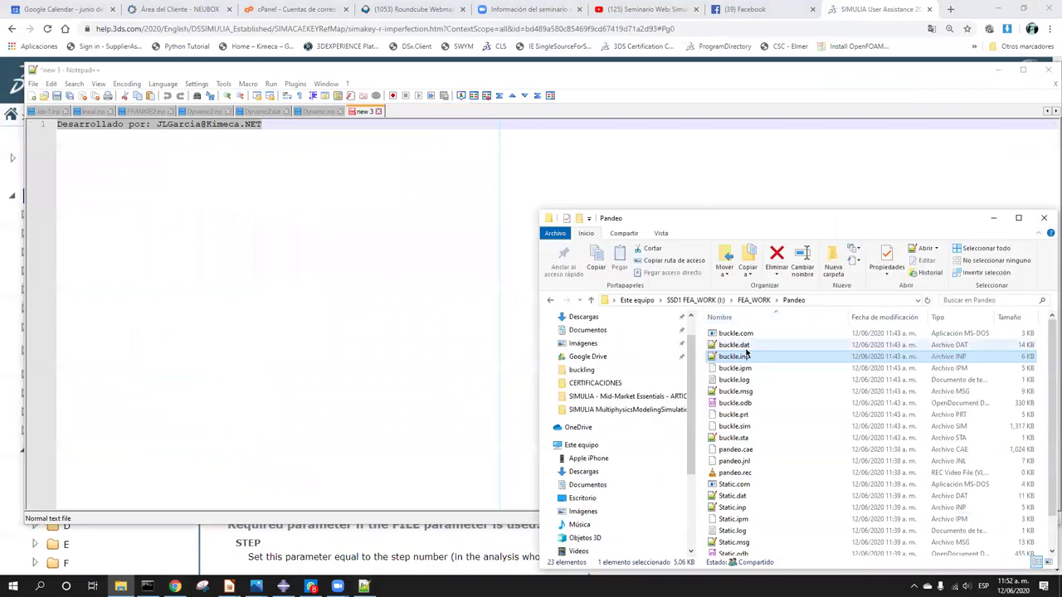
left_click(758, 362)
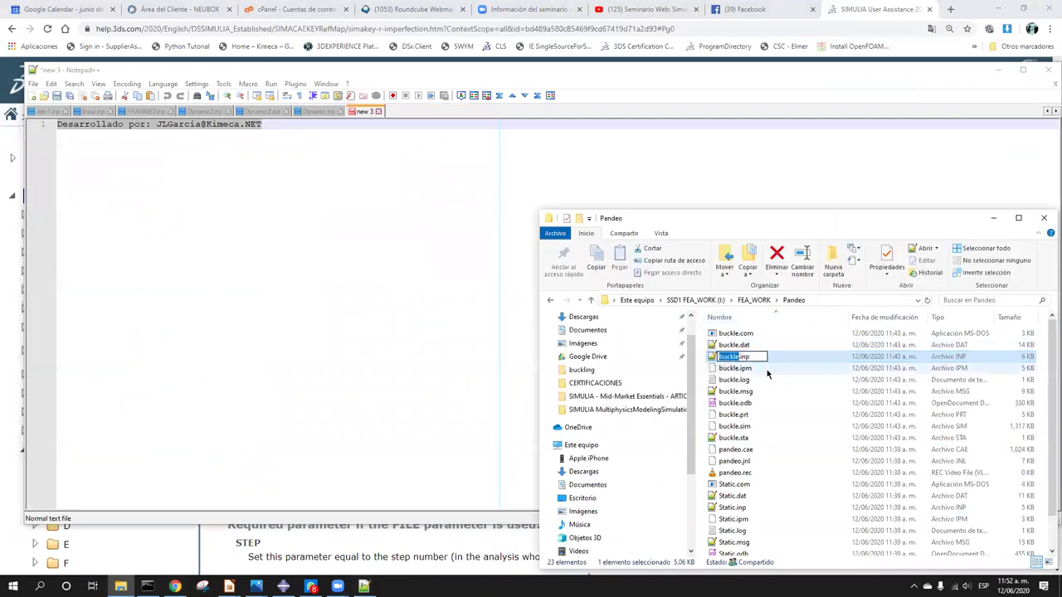
left_click(761, 367)
left_click(764, 471)
scroll(763, 477, "down", 1)
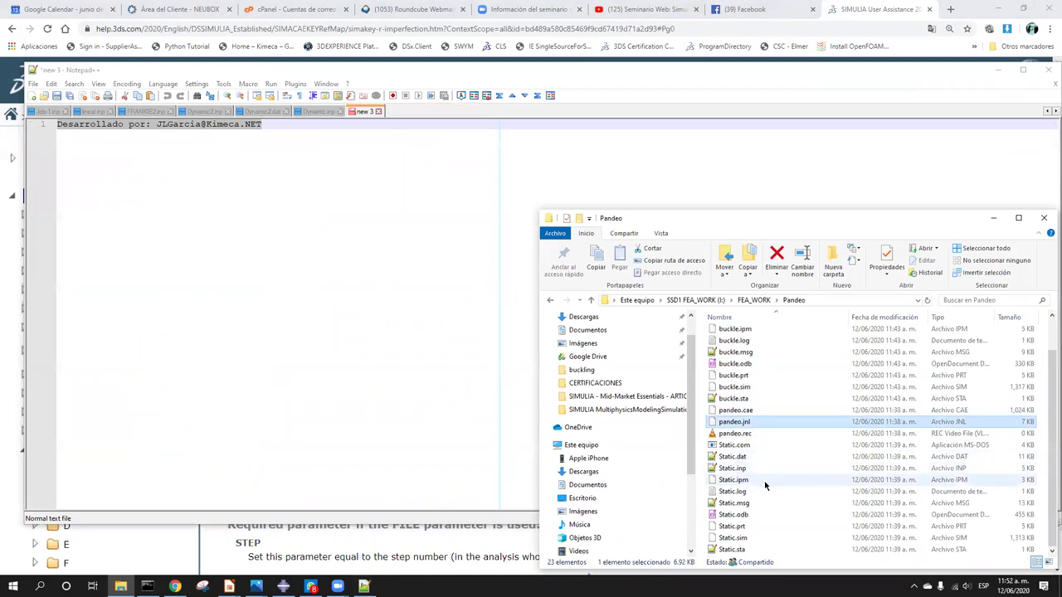
left_click(762, 471)
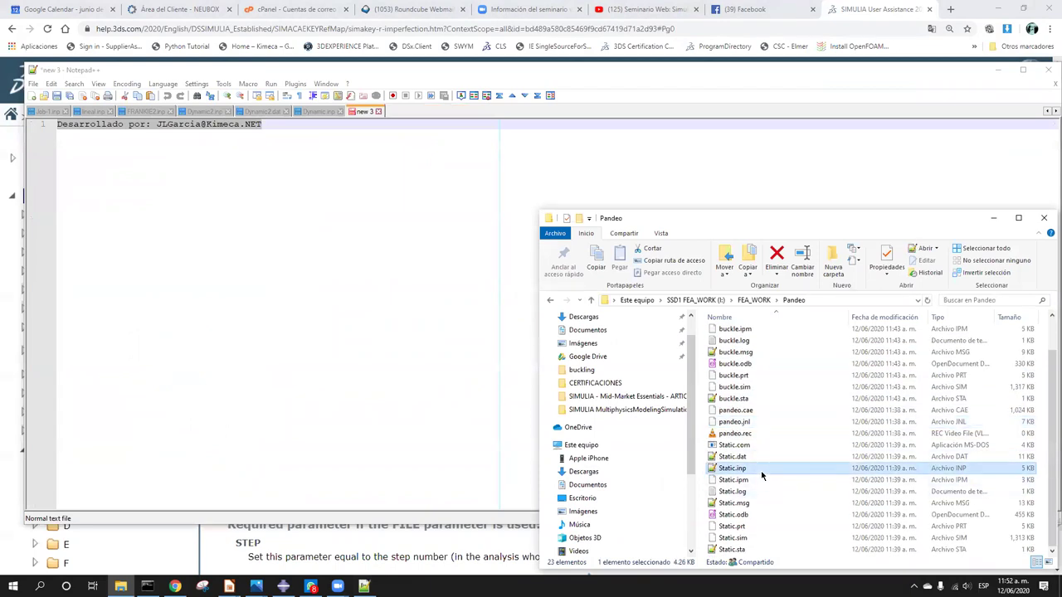
double_click(761, 471)
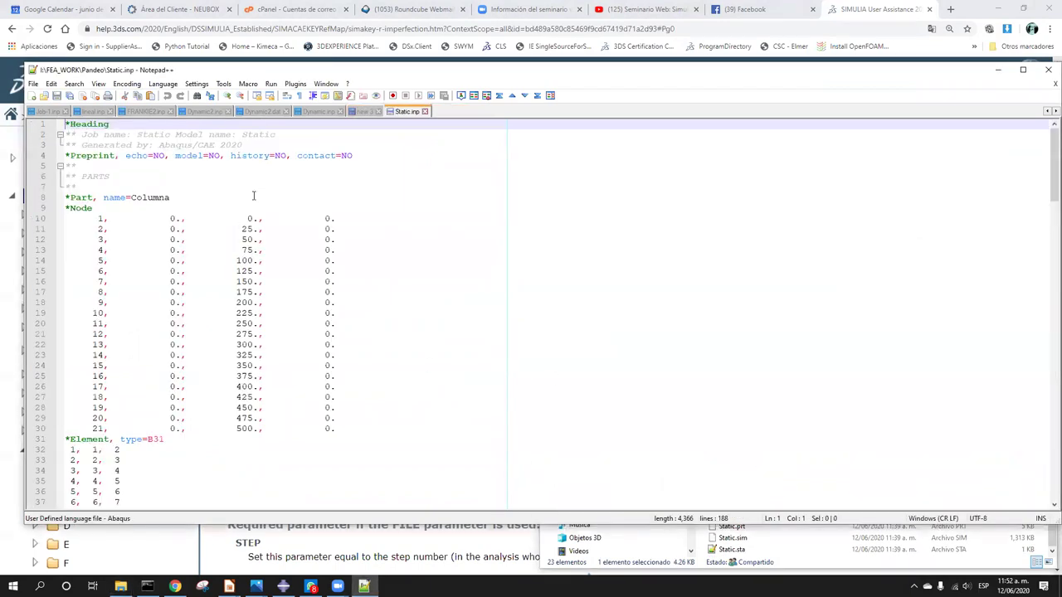
Step: Look through Static.inp around its assembly and material sections, and place it side by side with the *IMPERFECTION documentation page
scroll(254, 196, "down", 20)
scroll(254, 196, "down", 20)
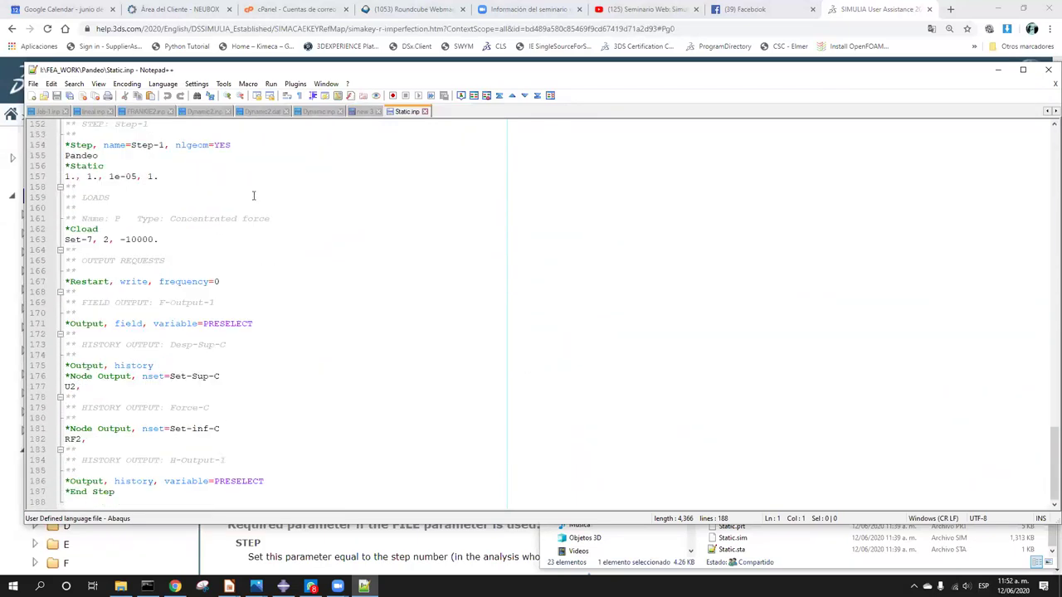
scroll(254, 196, "up", 20)
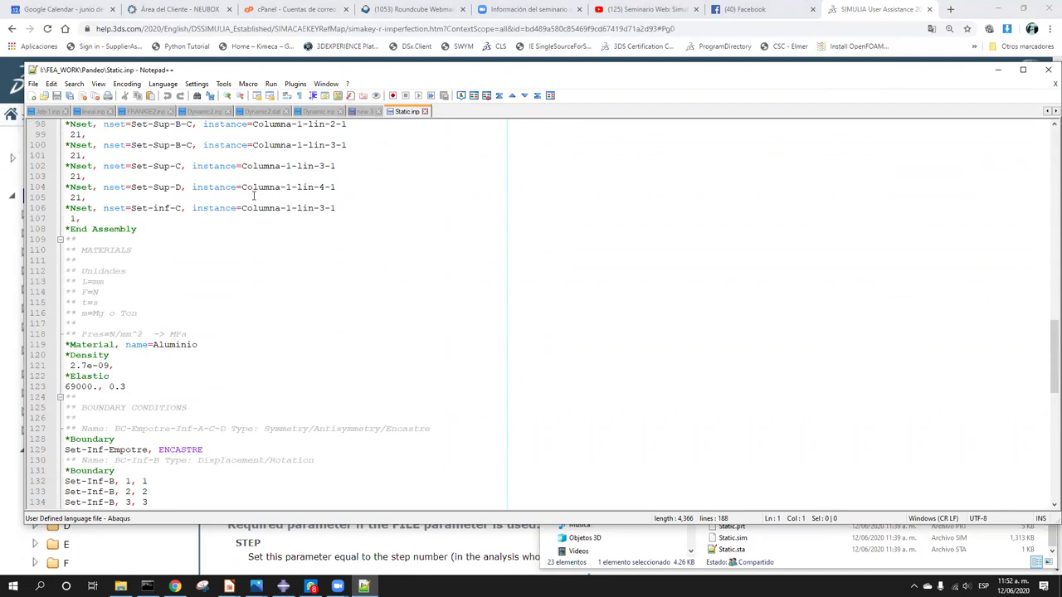
scroll(254, 196, "up", 11)
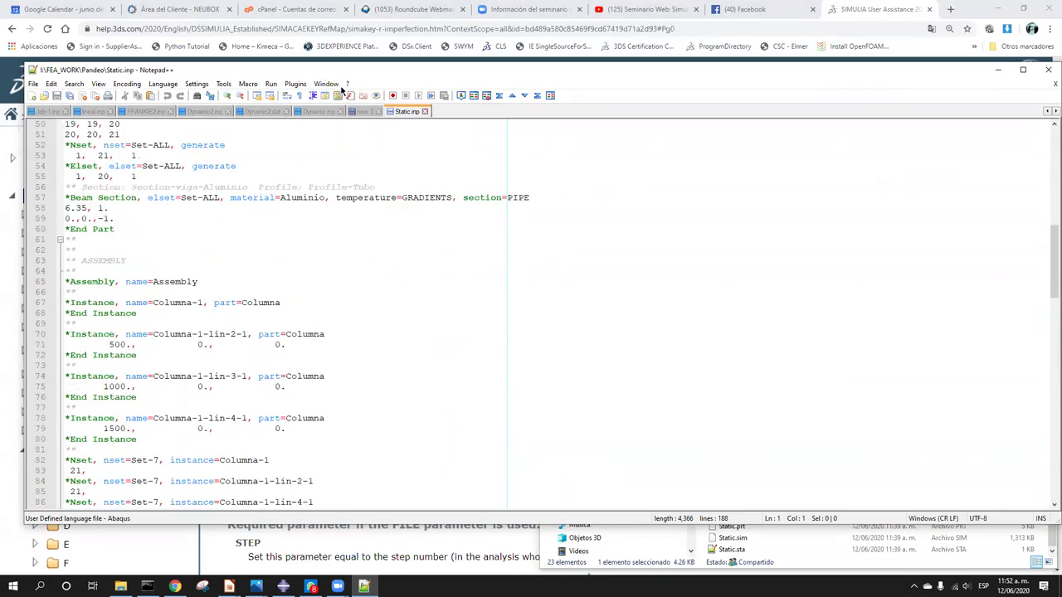
key("super+Right")
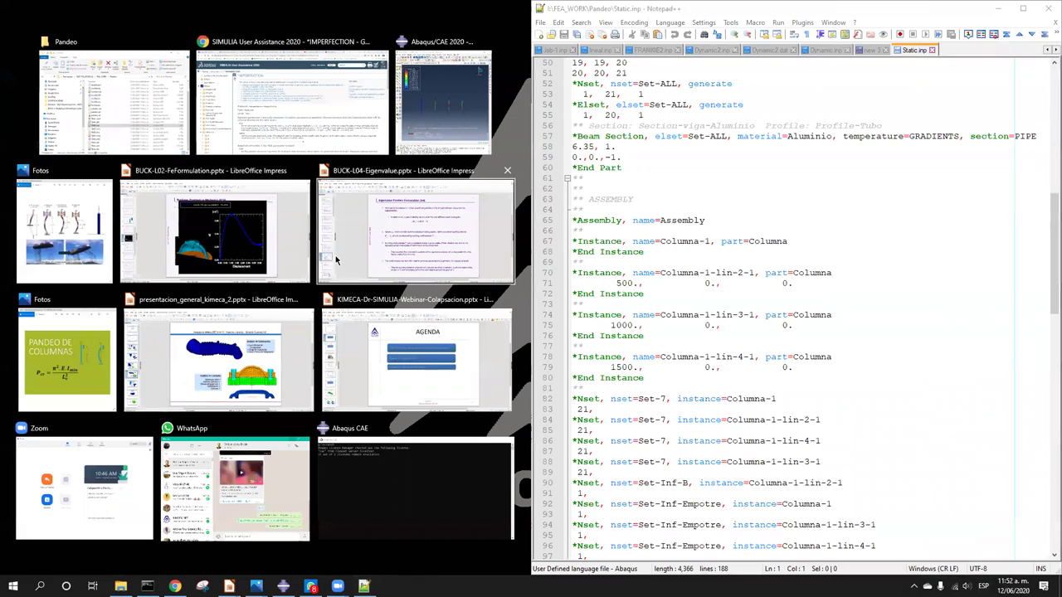
left_click(327, 133)
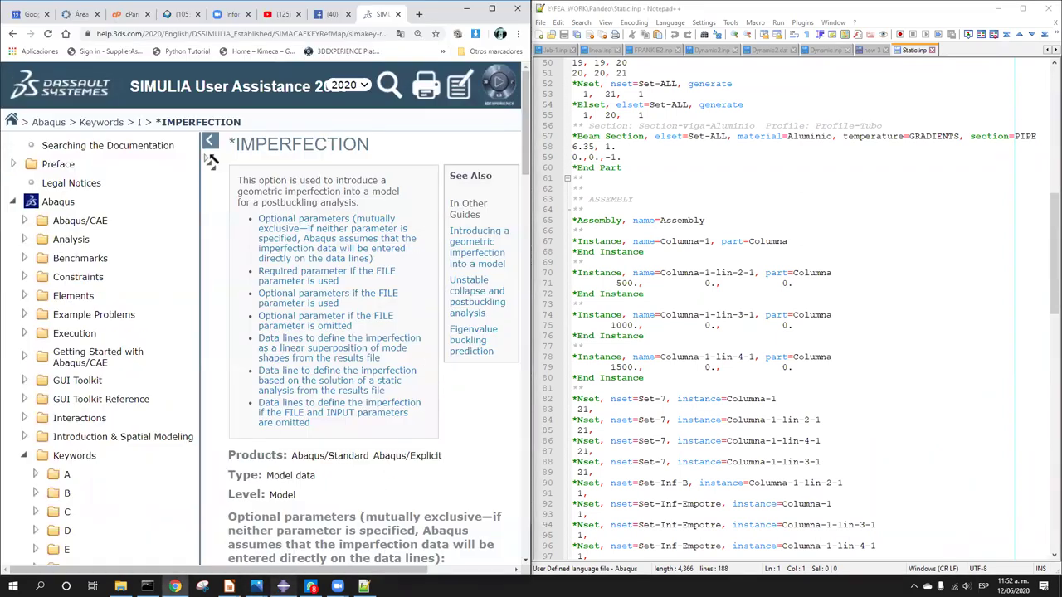
Step: Switch to Abaqus/CAE beside Static.inp and set a uniform deformation scale factor of 1 for the buckle.odb plot
left_click(283, 586)
left_click_drag(315, 312, 168, 339, "ctrl+alt")
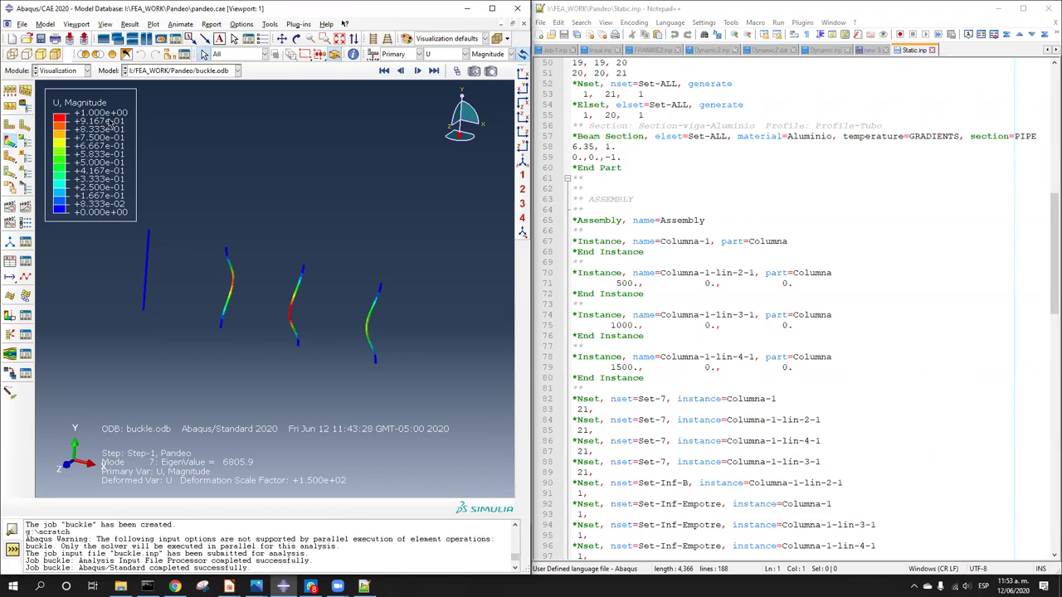
left_click(10, 90)
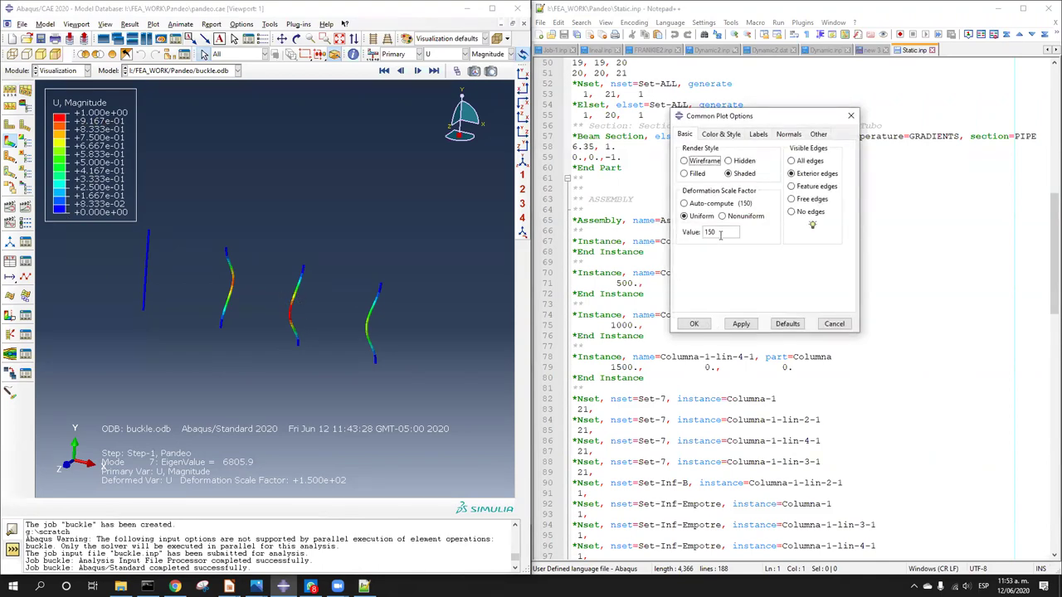
left_click(706, 204)
left_click(702, 215)
left_click(695, 324)
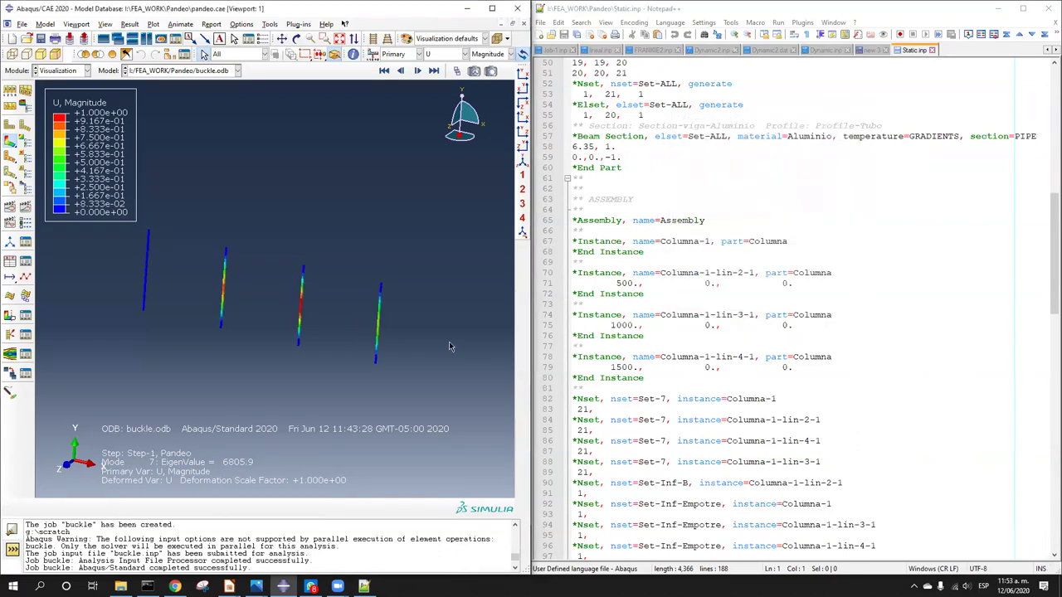
Step: View the four columns in the front XY view at the base state and advance to buckling mode 1
left_click(523, 73)
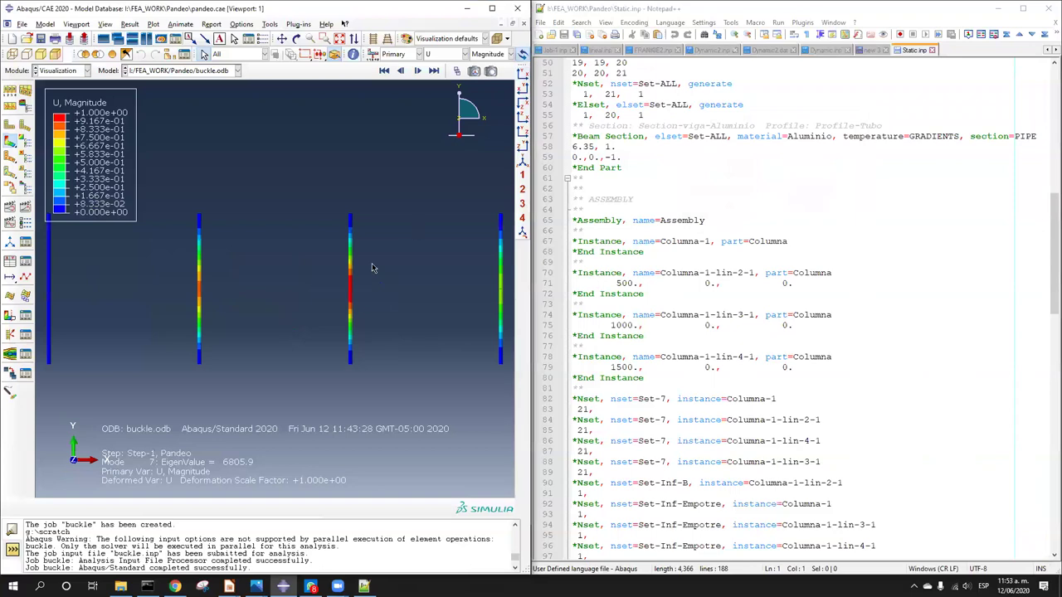
scroll(318, 367, "up", 2)
scroll(315, 357, "down", 3)
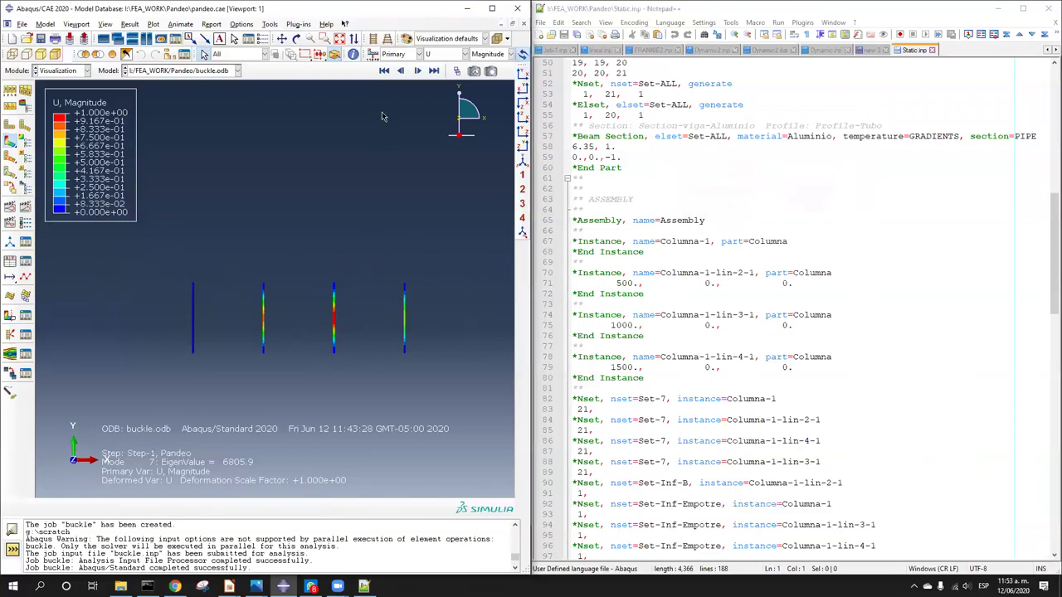
left_click(384, 70)
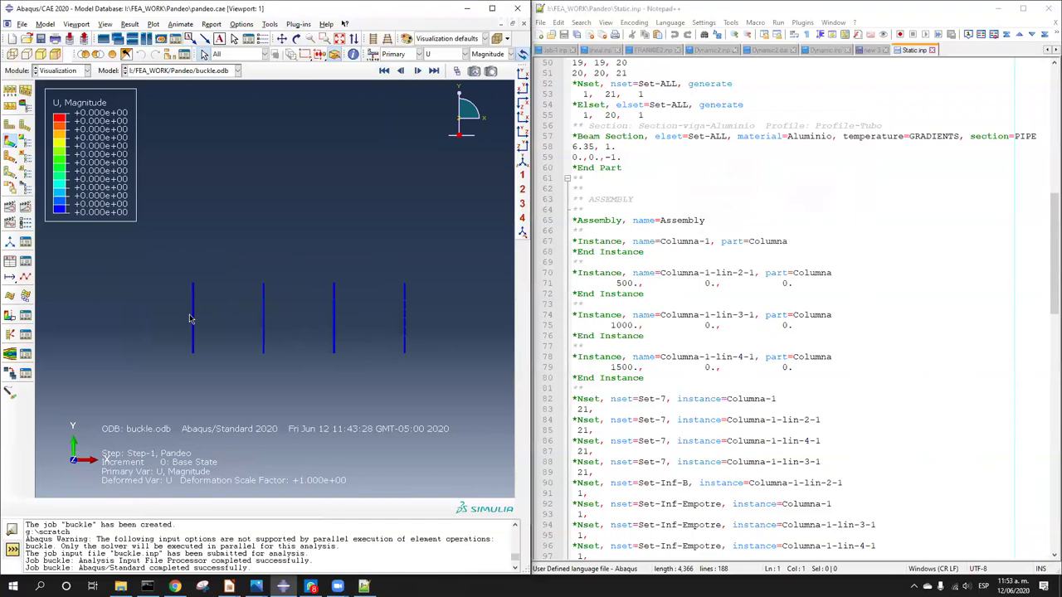
left_click(417, 71)
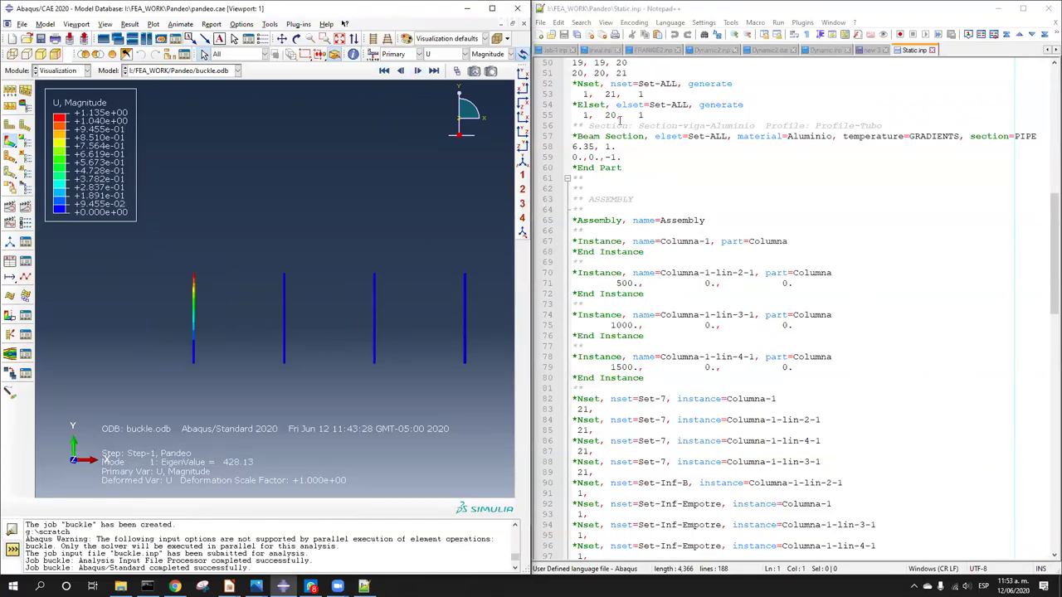
Step: Set the uniform deformation scale factor of the mode 1 plot to 150 and apply it
left_click(11, 92)
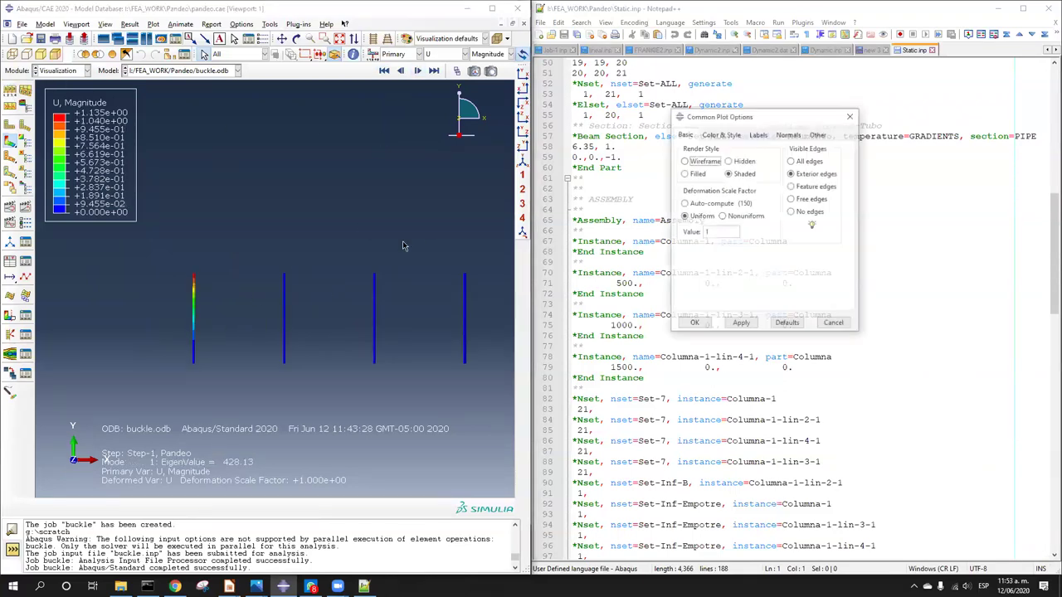
type("50")
left_click(741, 324)
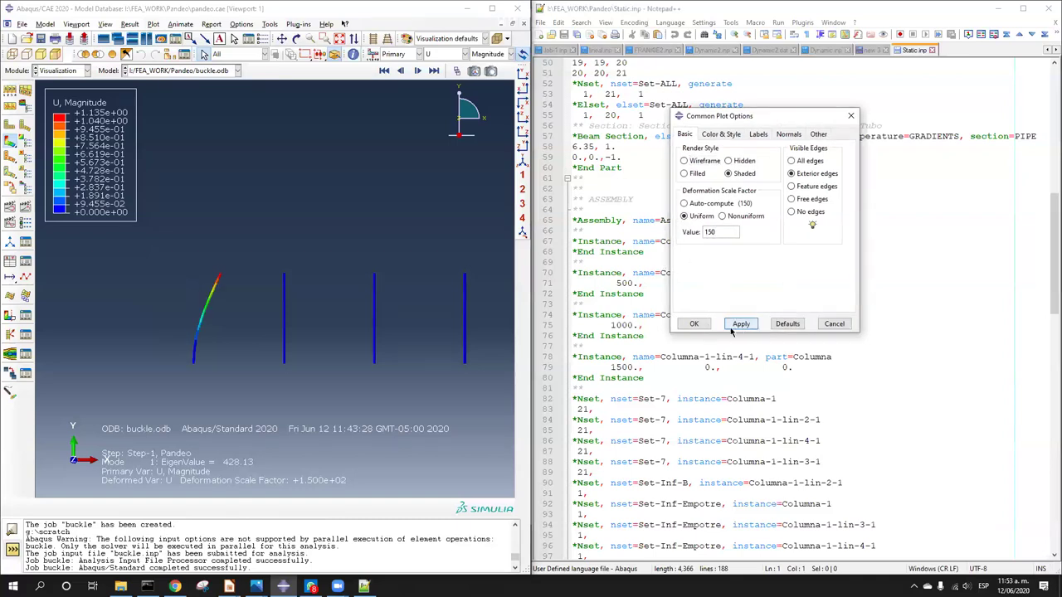
Step: Accept the common plot options and look over the element, section and assembly data in Static.inp
left_click(693, 323)
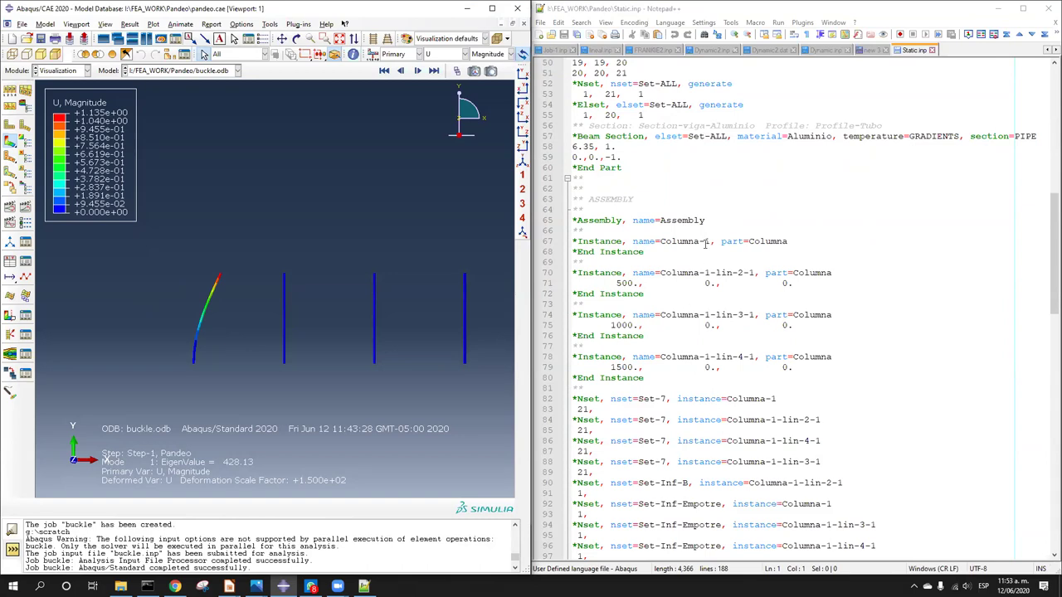
scroll(704, 245, "up", 12)
scroll(705, 245, "down", 8)
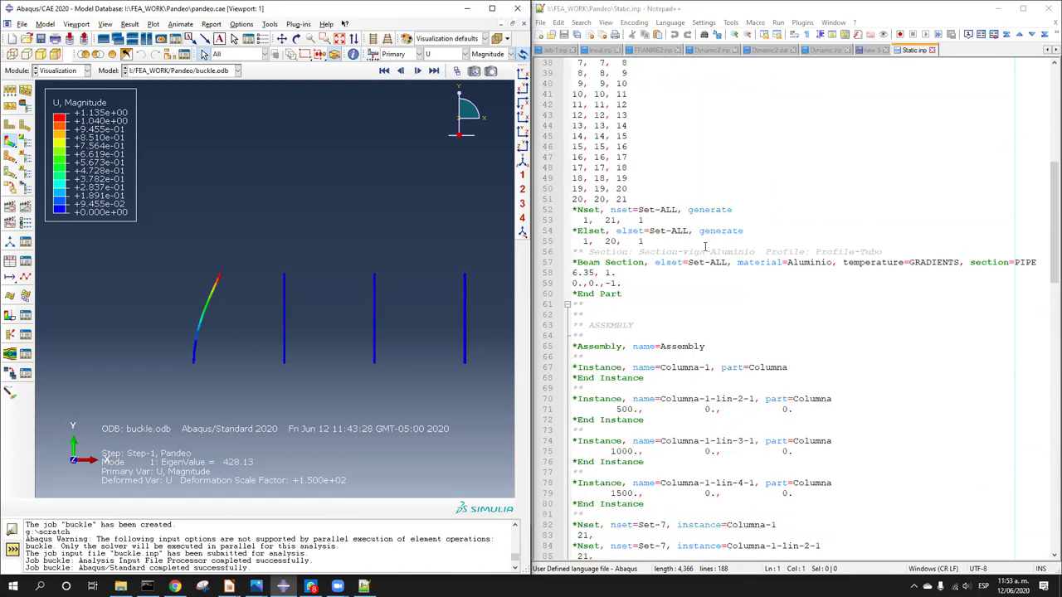
scroll(705, 246, "down", 4)
scroll(709, 97, "up", 6)
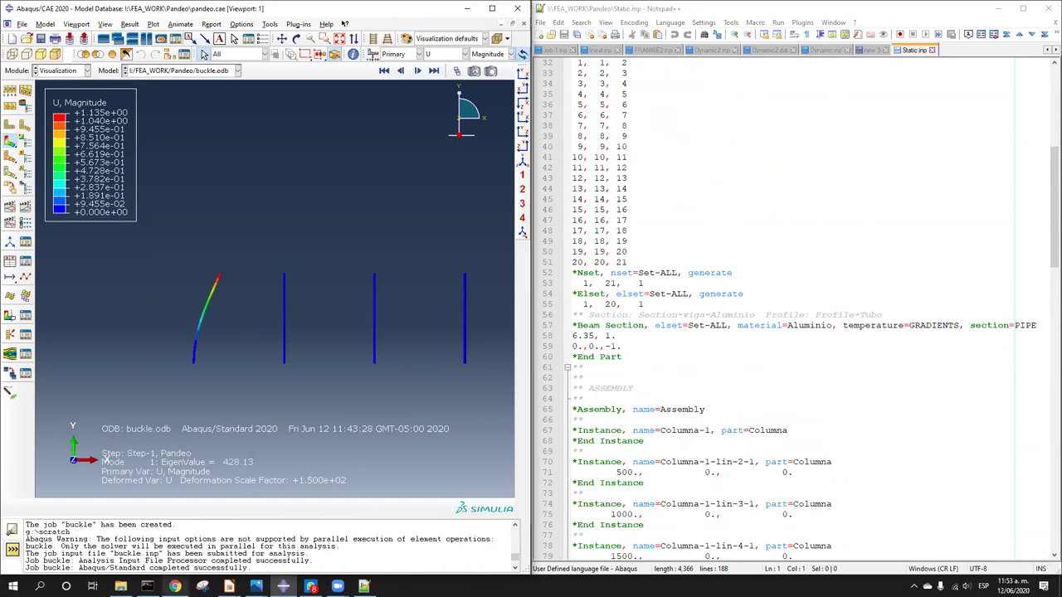
Step: Switch to the browser's *IMPERFECTION documentation page, collapse its contents tree, and copy the *IMPERFECTION heading
left_click(175, 587)
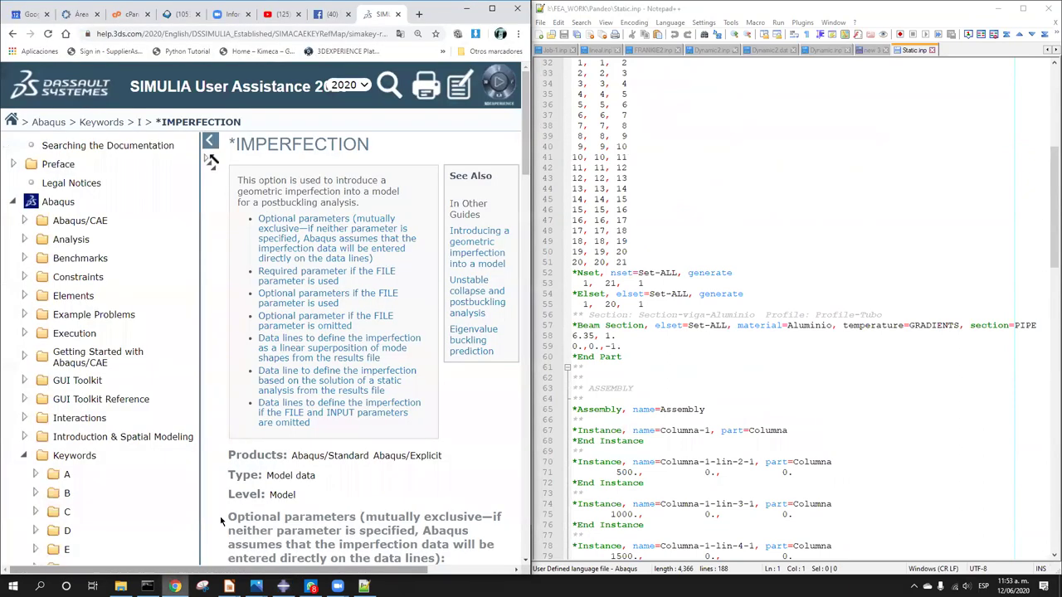
left_click(210, 143)
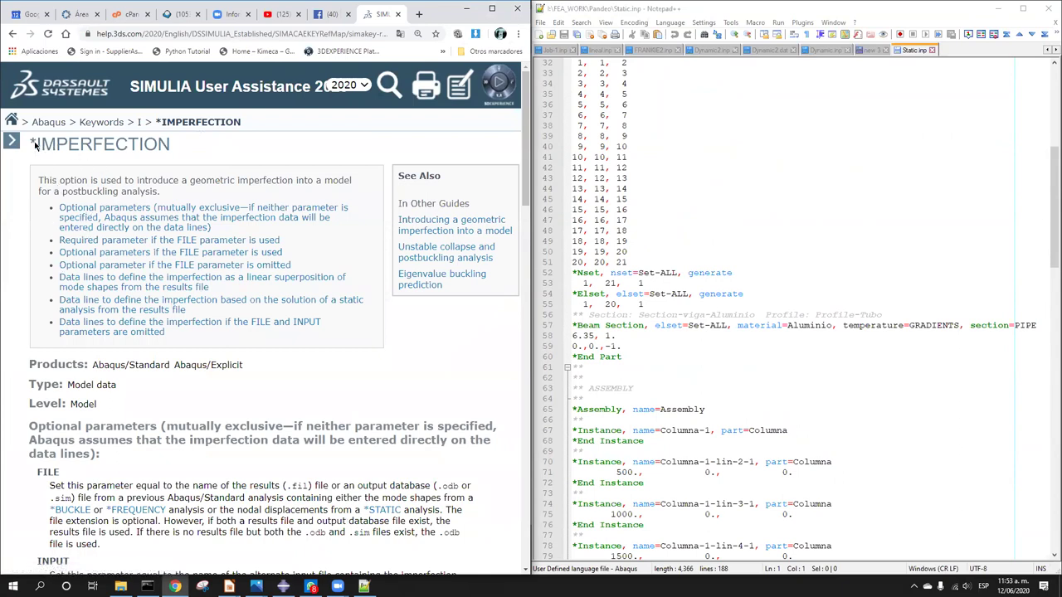
left_click_drag(32, 145, 171, 145)
key("ctrl+c")
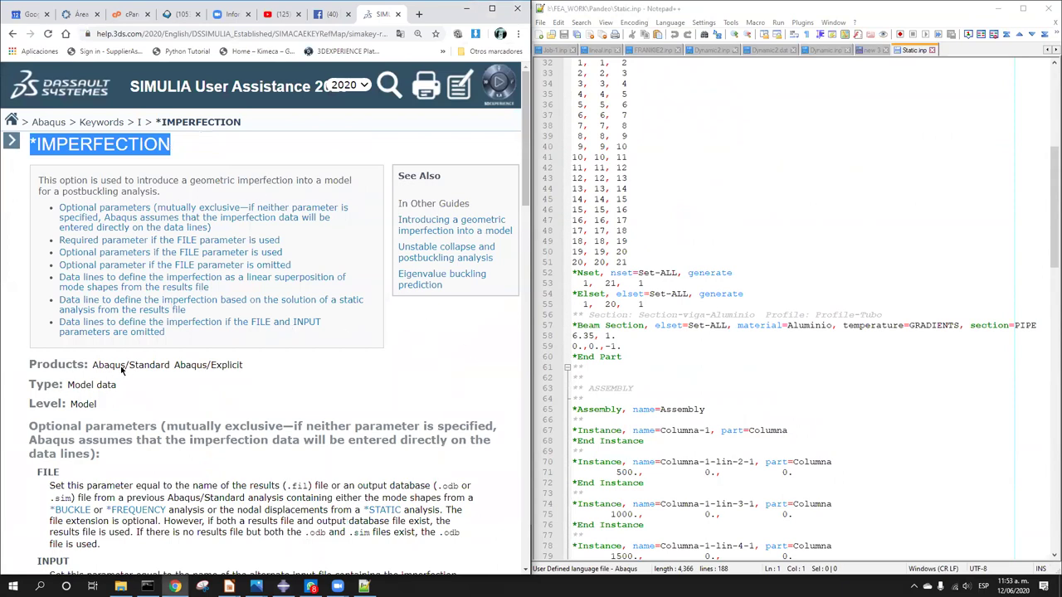
Step: Compare the keyword's Products and Type entries in the documentation with the material, boundary and *Static step sections of Static.inp
scroll(646, 324, "down", 20)
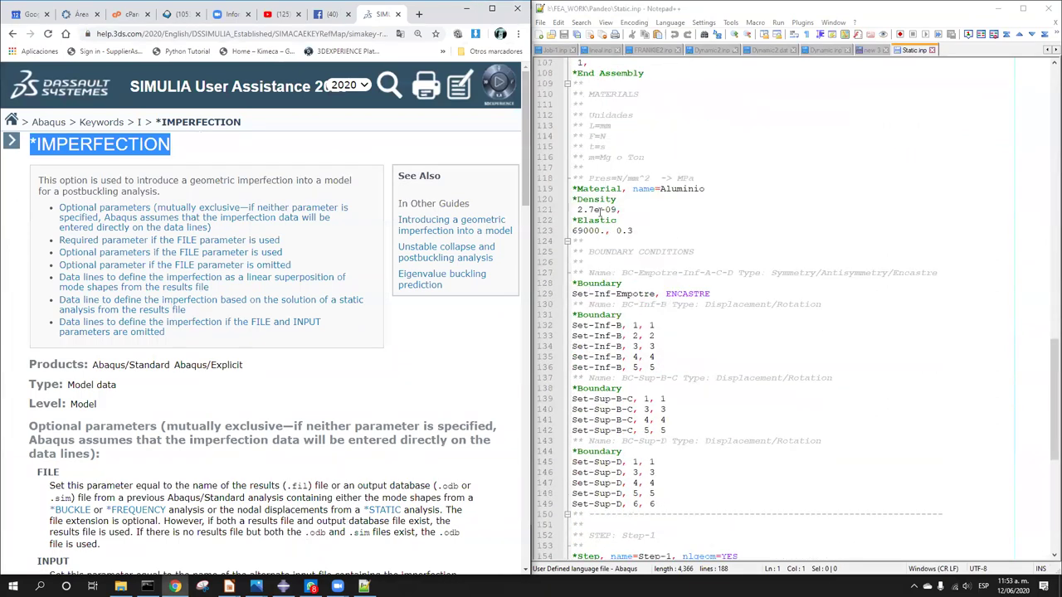
scroll(609, 334, "down", 4)
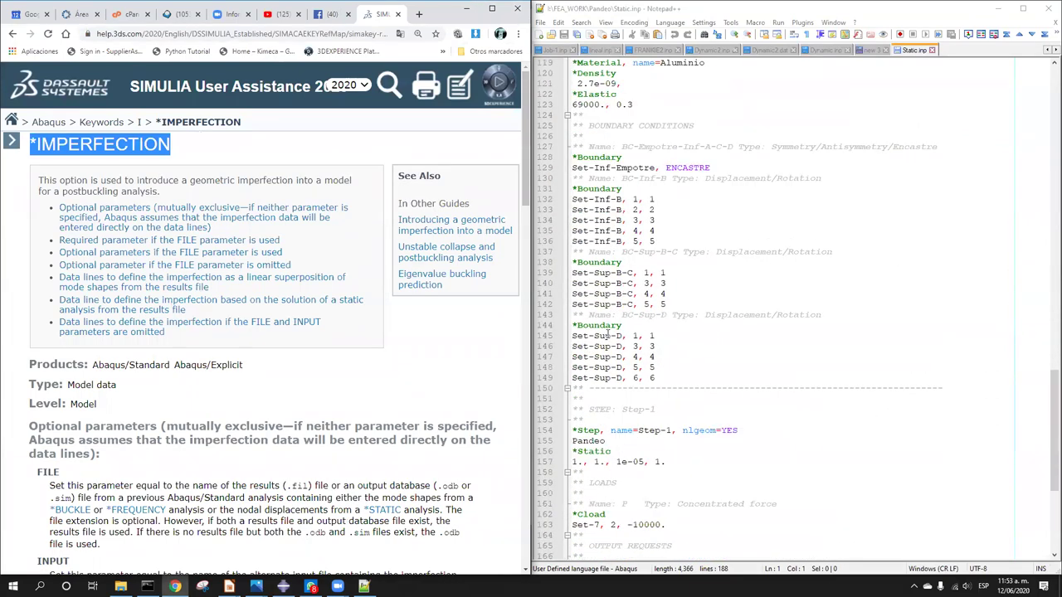
scroll(610, 378, "down", 3)
double_click(594, 356)
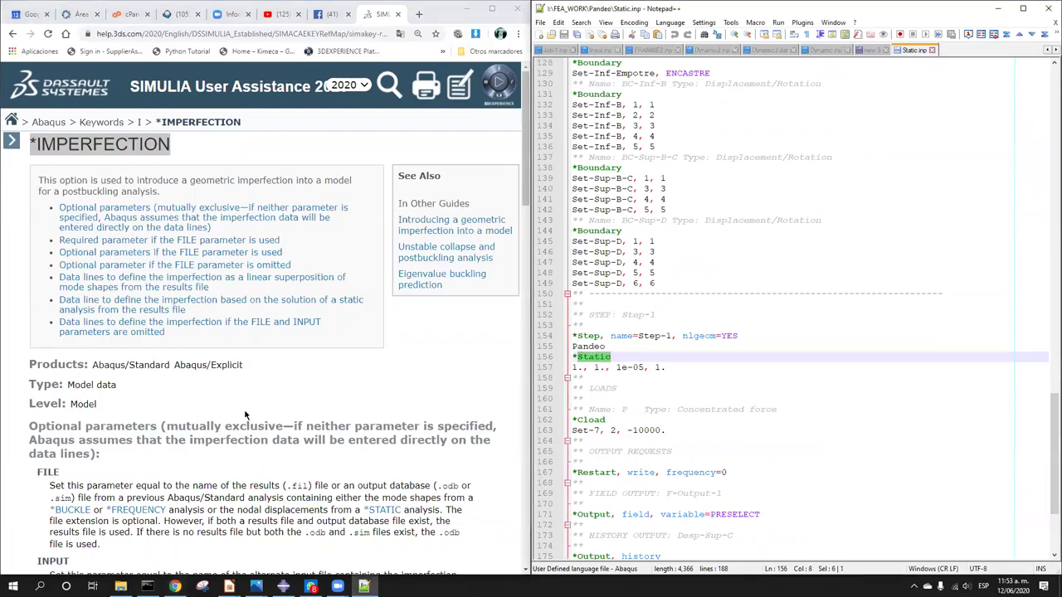
double_click(150, 370)
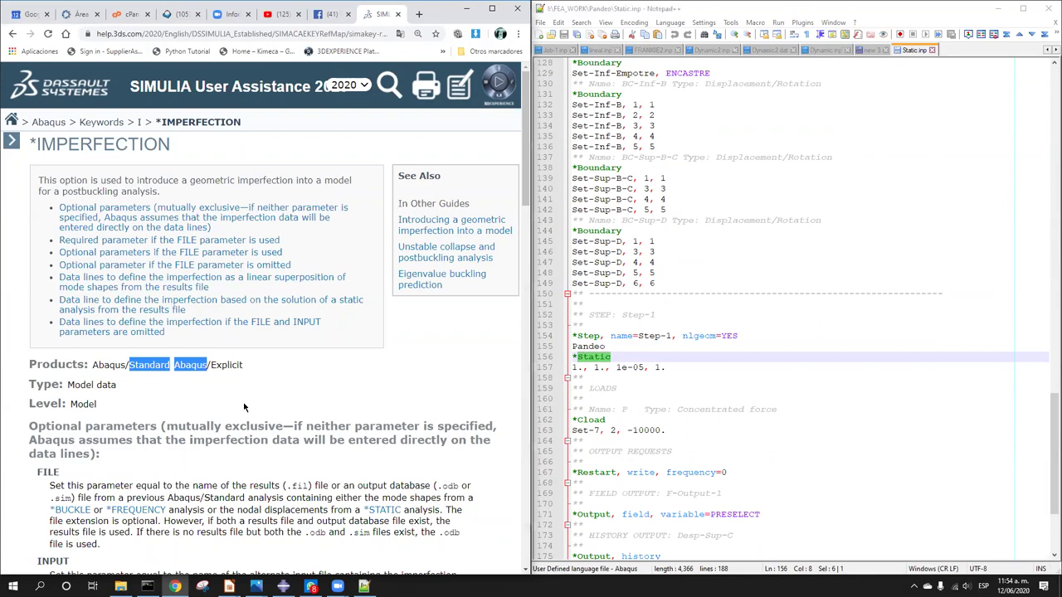
scroll(244, 409, "down", 1)
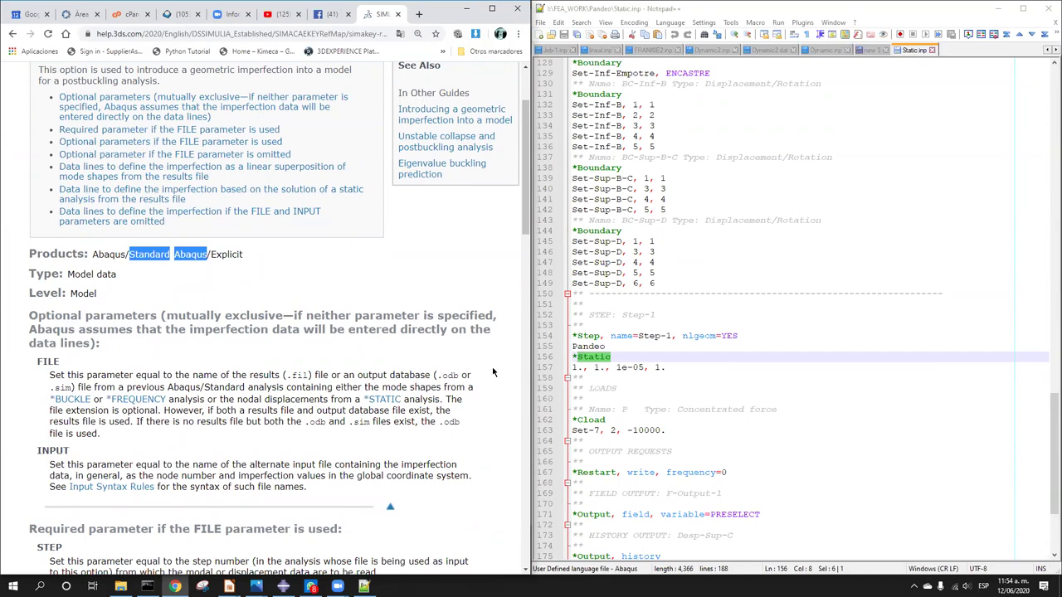
scroll(257, 388, "up", 1)
mouse_move(97, 389)
left_mouse_down()
mouse_move(116, 388)
mouse_move(88, 390)
left_mouse_up()
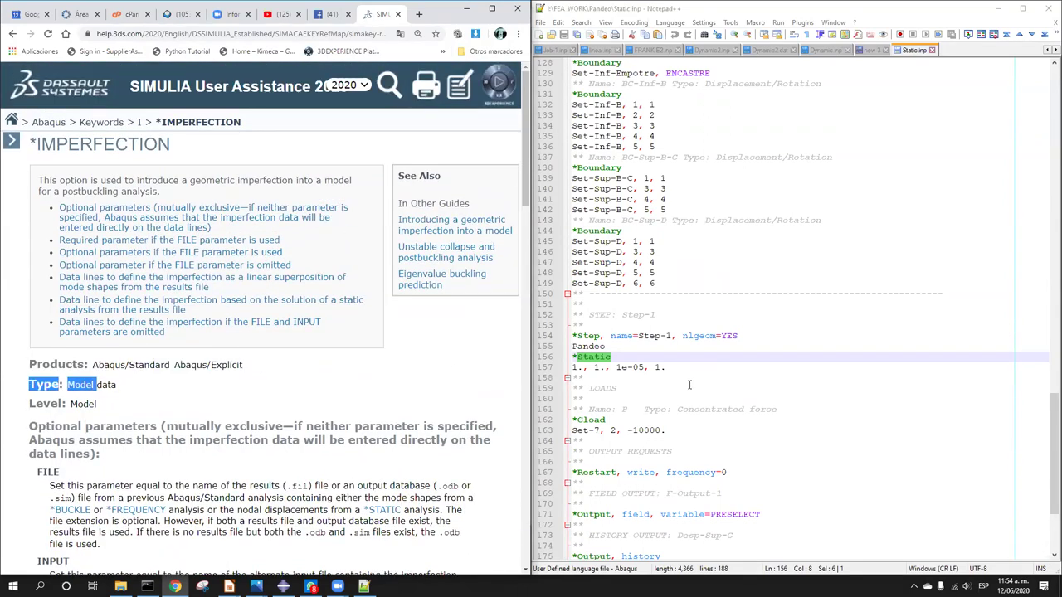
scroll(612, 324, "up", 6)
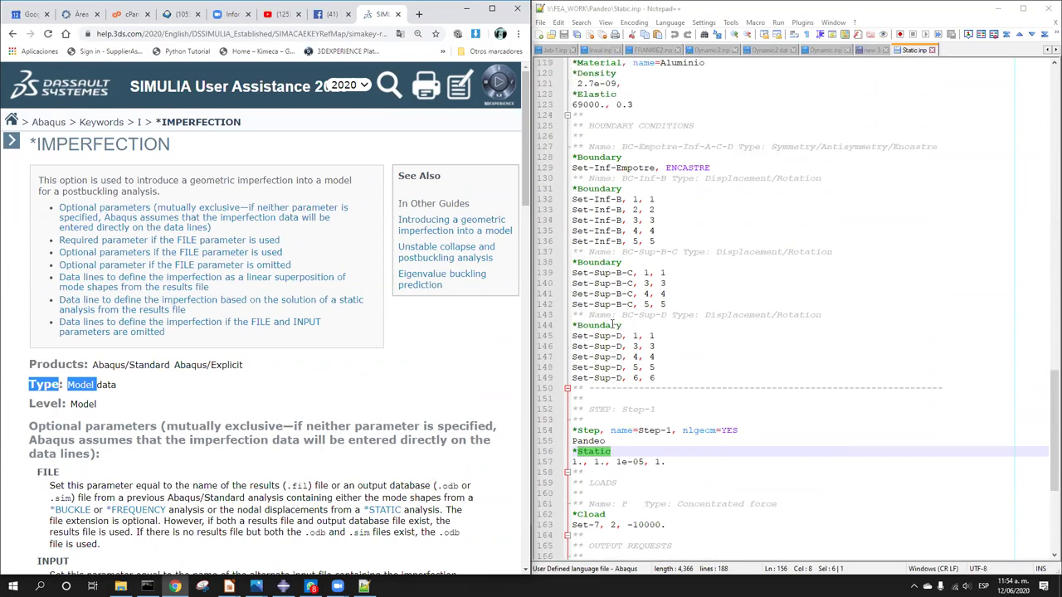
scroll(612, 326, "up", 3)
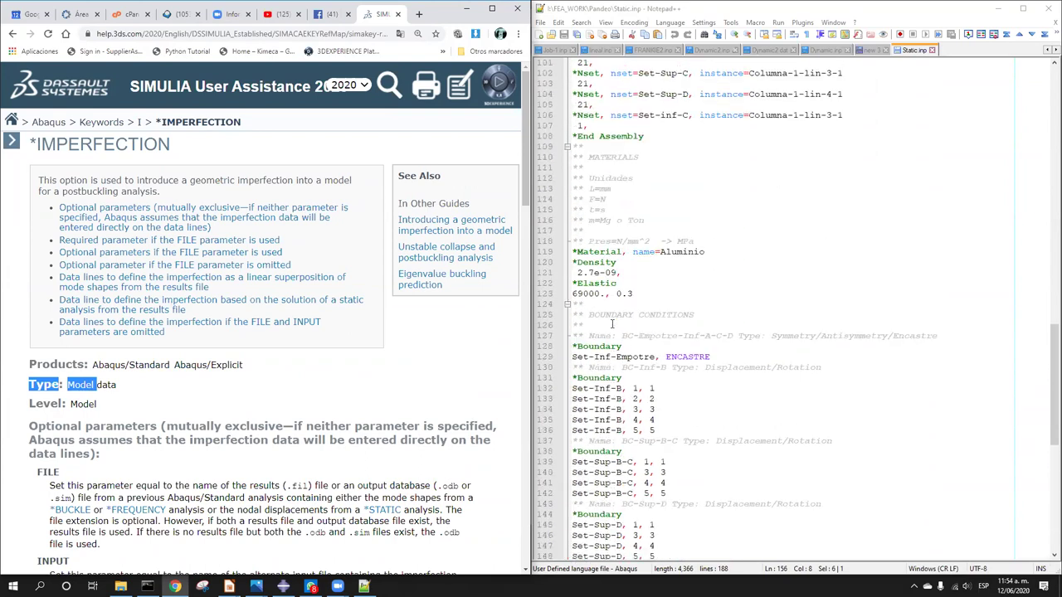
Step: Insert the copied *IMPERFECTION keyword on a new line directly after *End Assembly in Static.inp
left_click(659, 137)
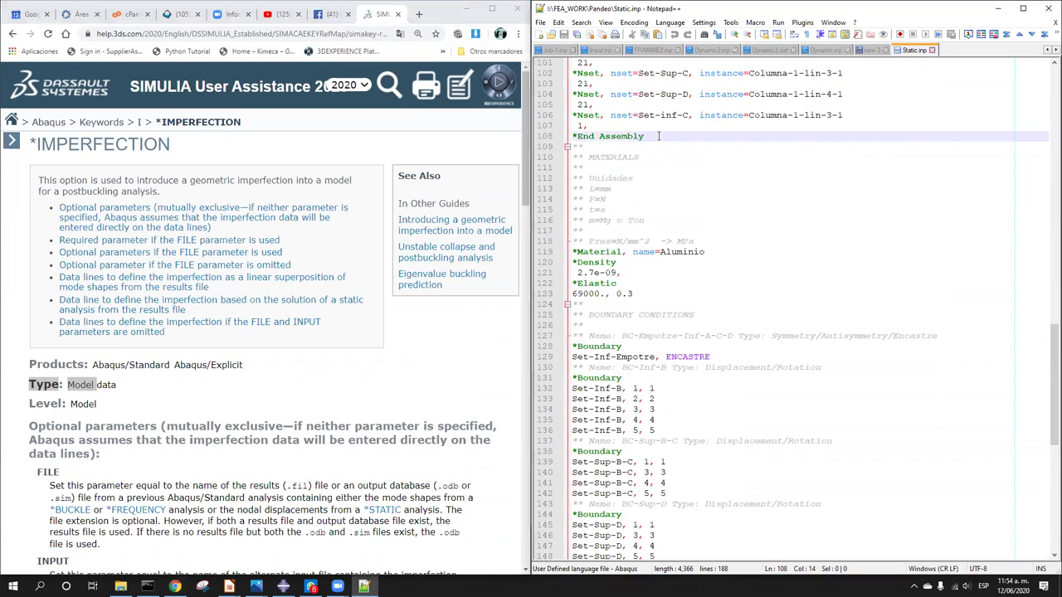
key("Return")
key("ctrl+v")
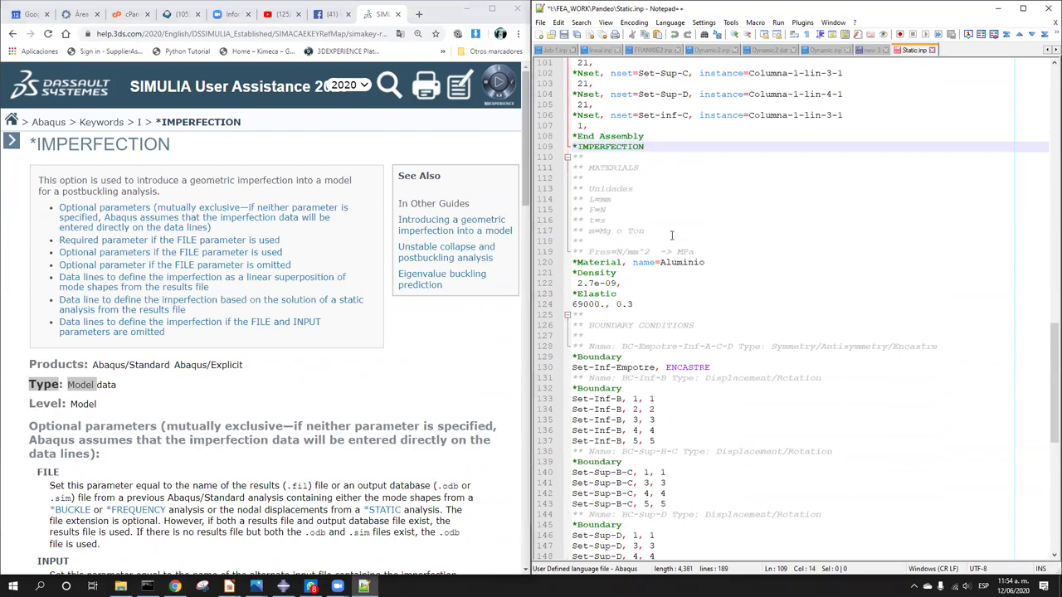
Step: Frame the *IMPERFECTION line with two comment lines of asterisks above it and two below it
left_click(656, 136)
key("Return")
type("**************************************")
key("Return")
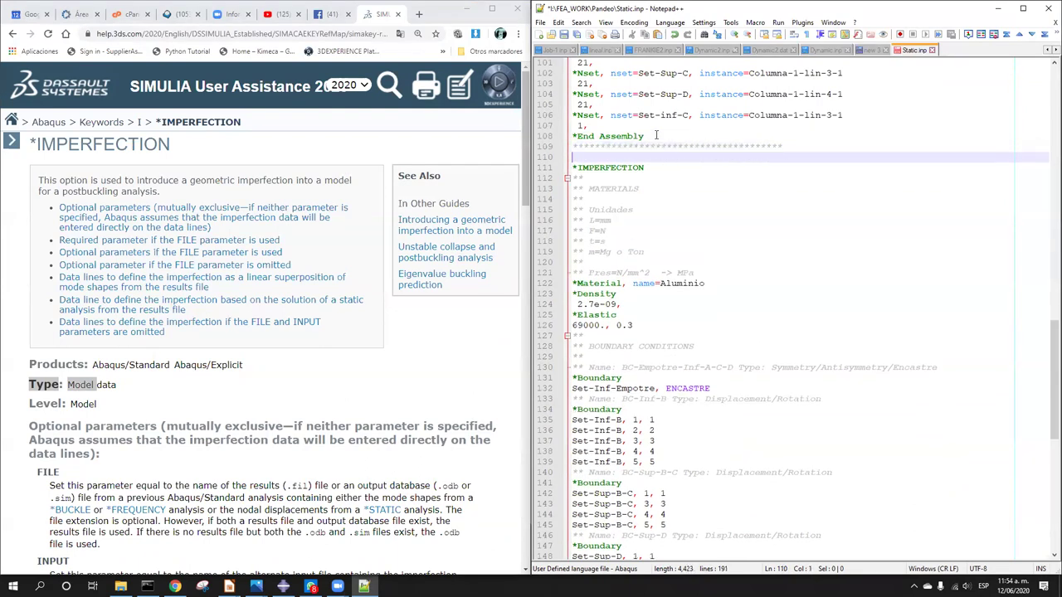
type("***********************************")
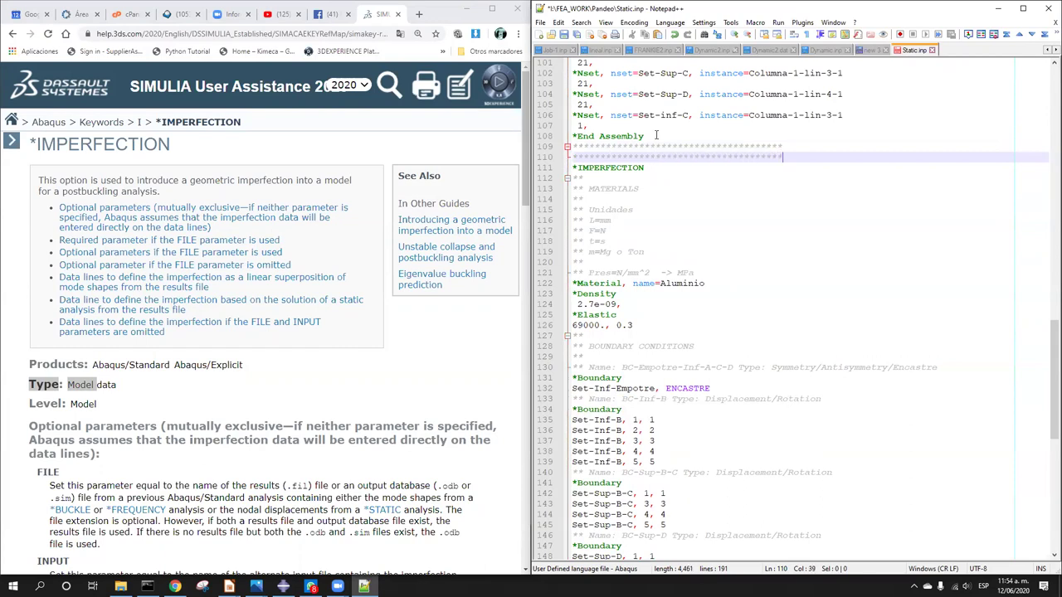
key("Down")
key("Return")
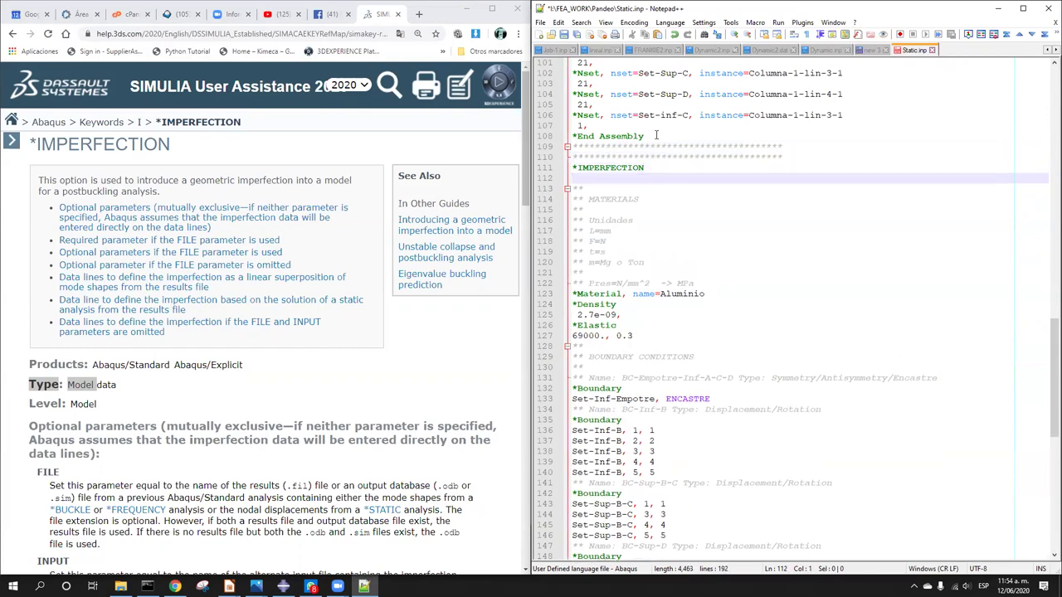
type("******************************************")
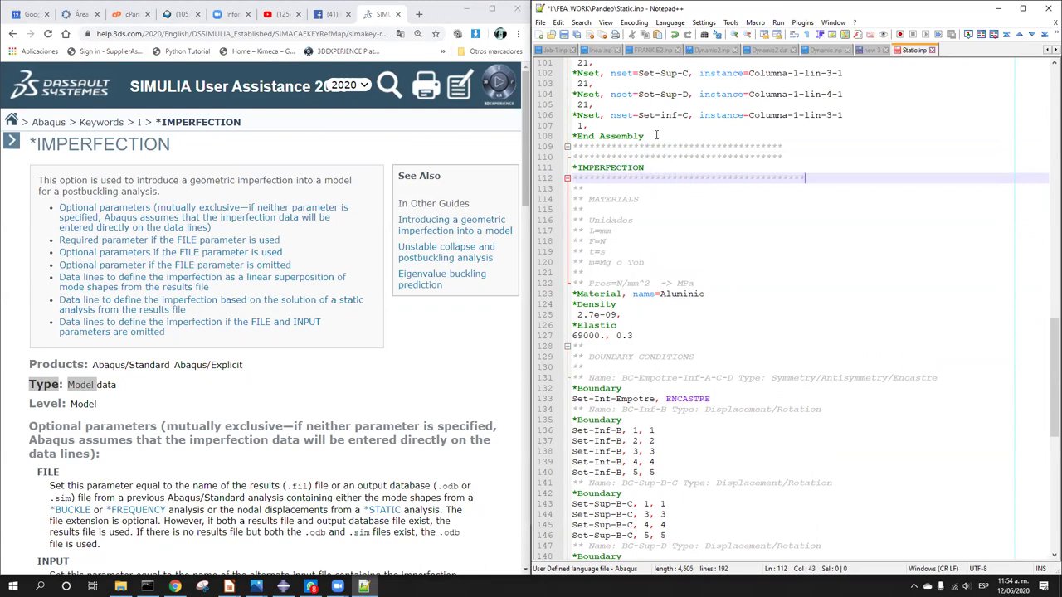
key("BackSpace")
key("Return")
type("*************************************")
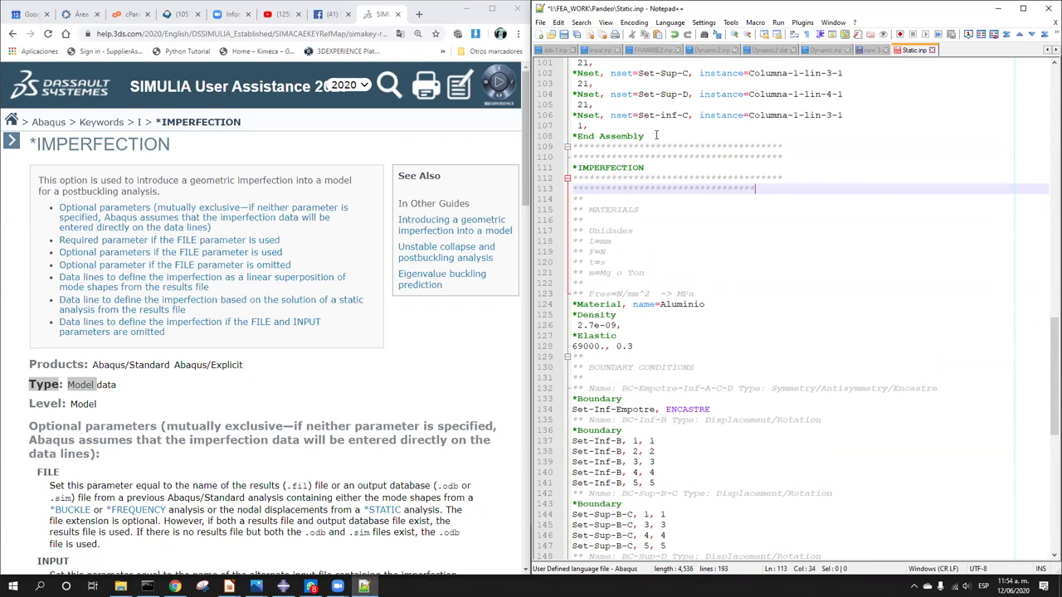
key("Up")
key("Up")
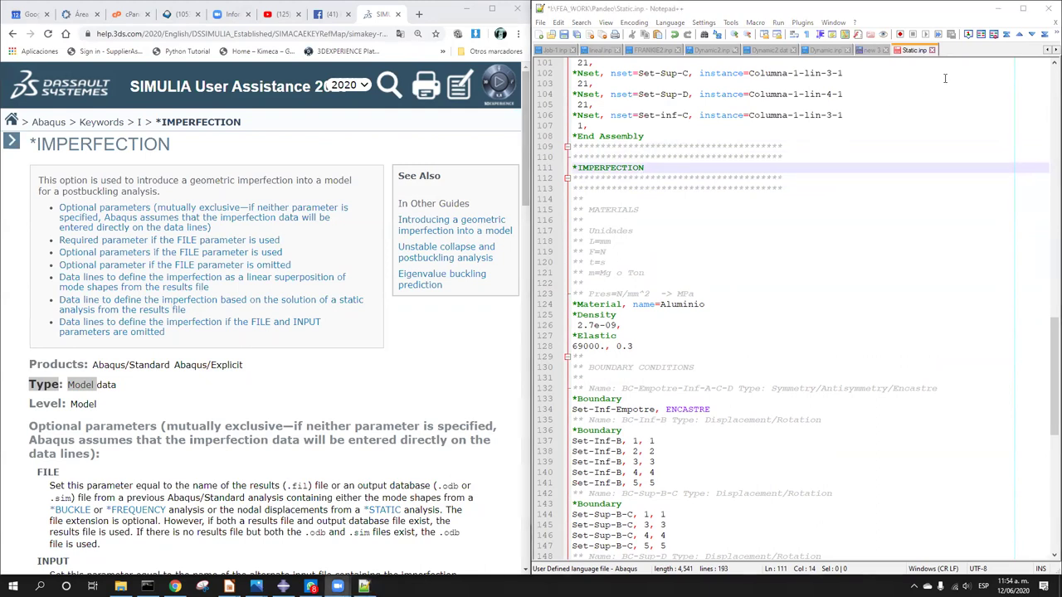
Step: Save the edited input file under the new name Static-imperfection.inp in the Pandeo folder
left_click(543, 24)
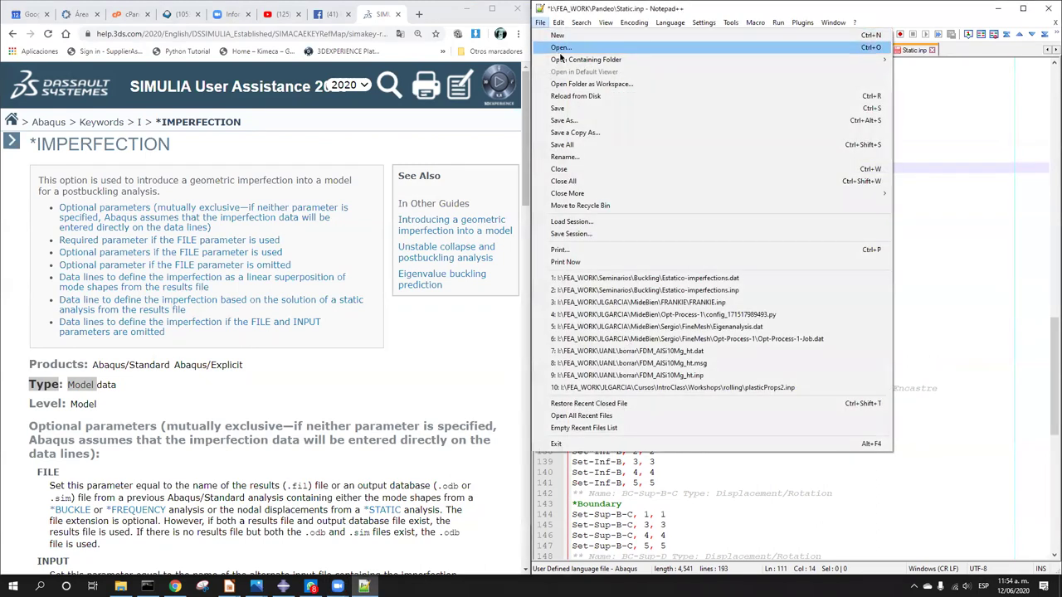
left_click(584, 121)
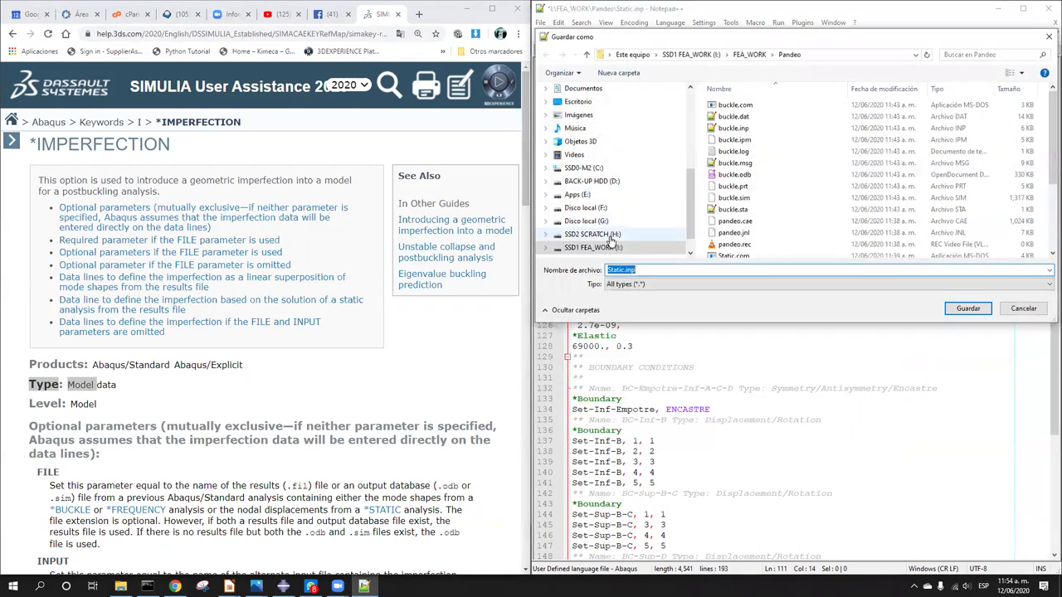
left_click(647, 288)
left_click(644, 269)
key("Left")
key("Left")
key("Left")
key("Left")
type("-imperfection")
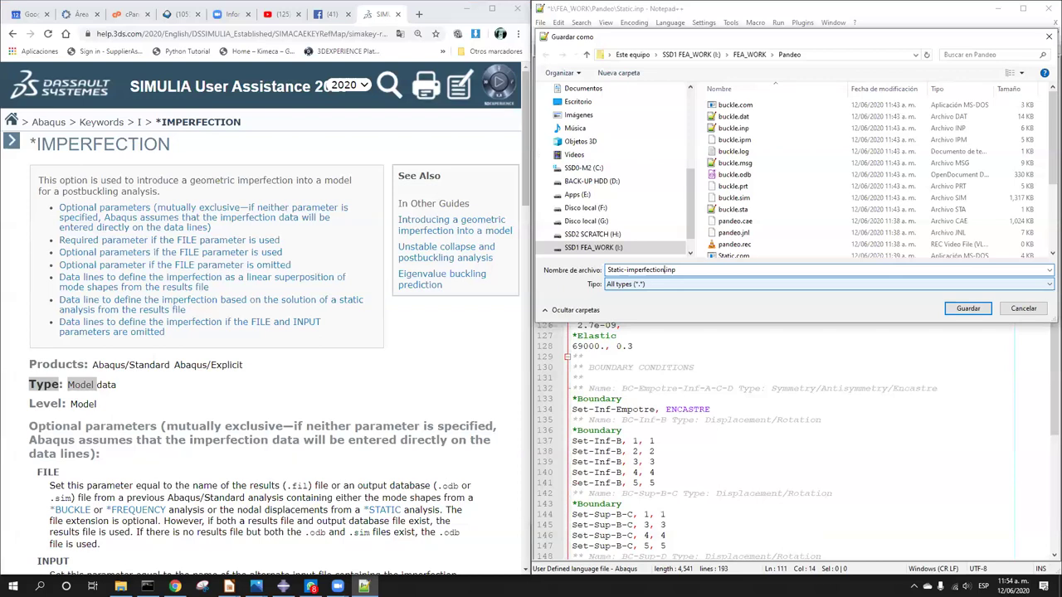
key("Return")
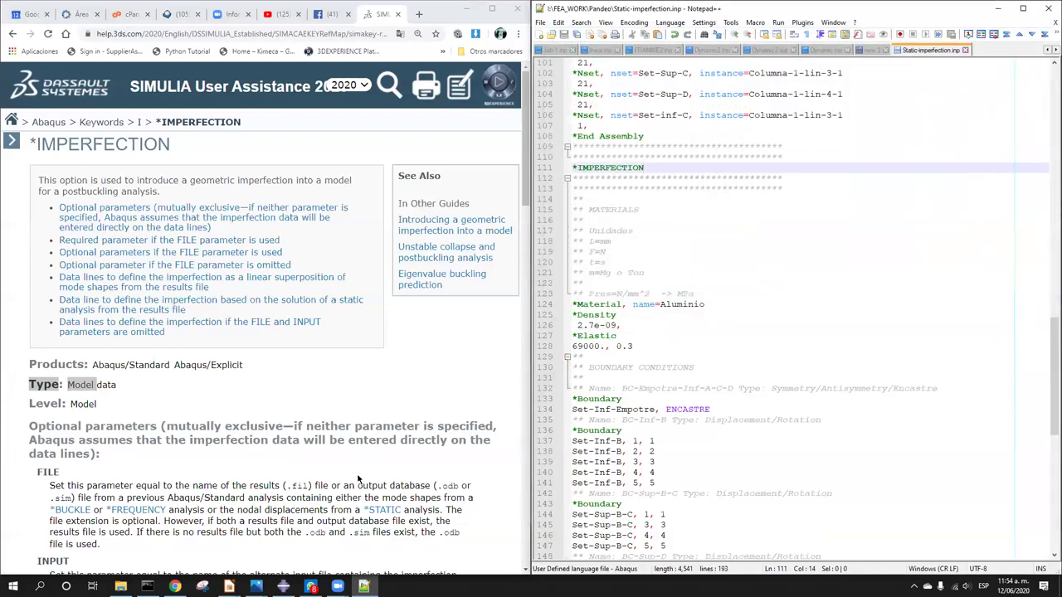
Step: Find the FILE parameter in the documentation and append ", file=" to the *IMPERFECTION line
scroll(261, 366, "down", 2)
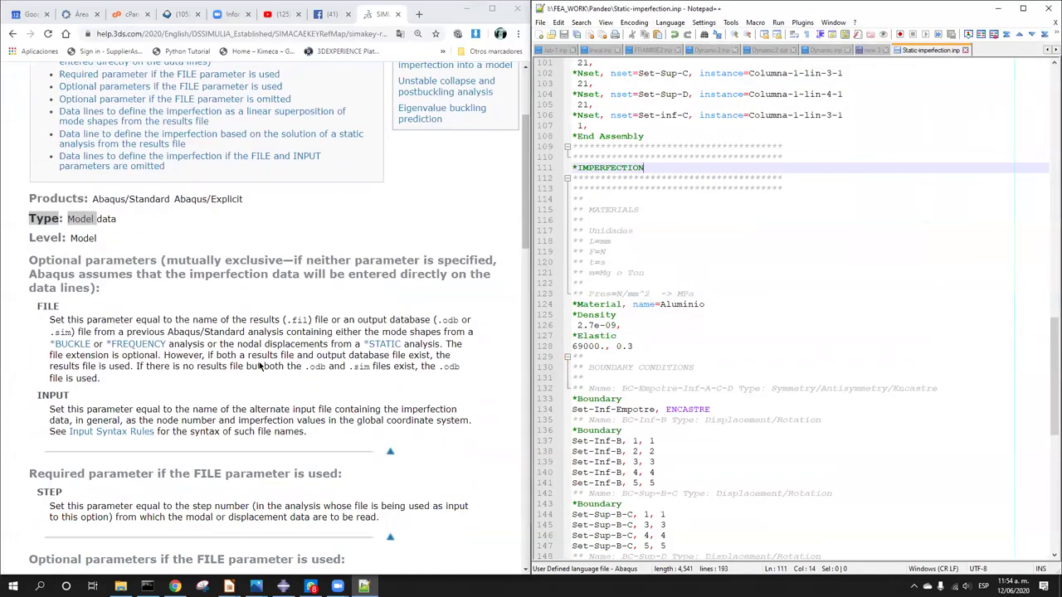
double_click(48, 307)
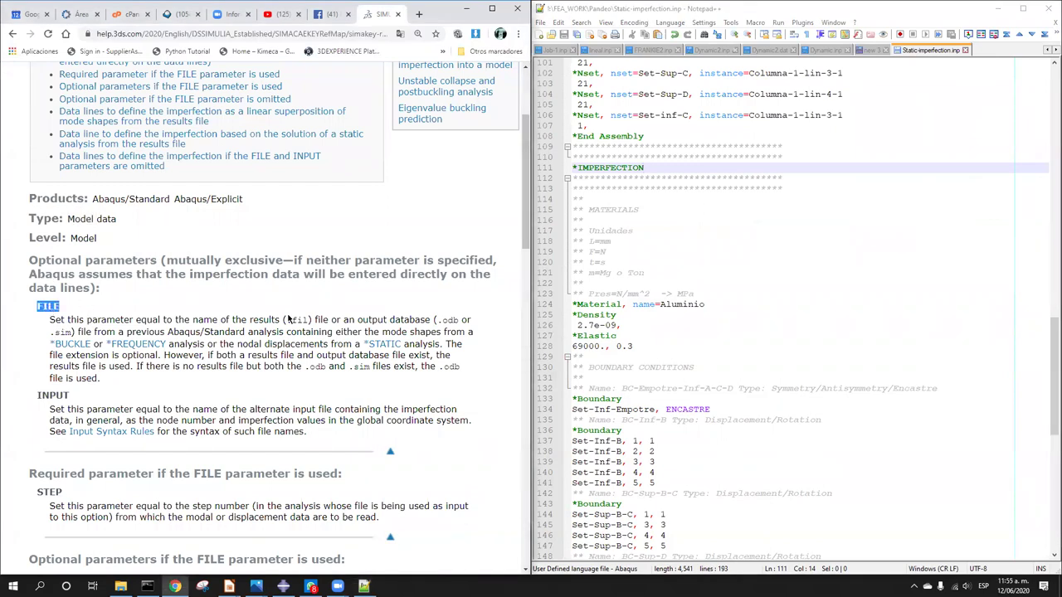
left_click(653, 172)
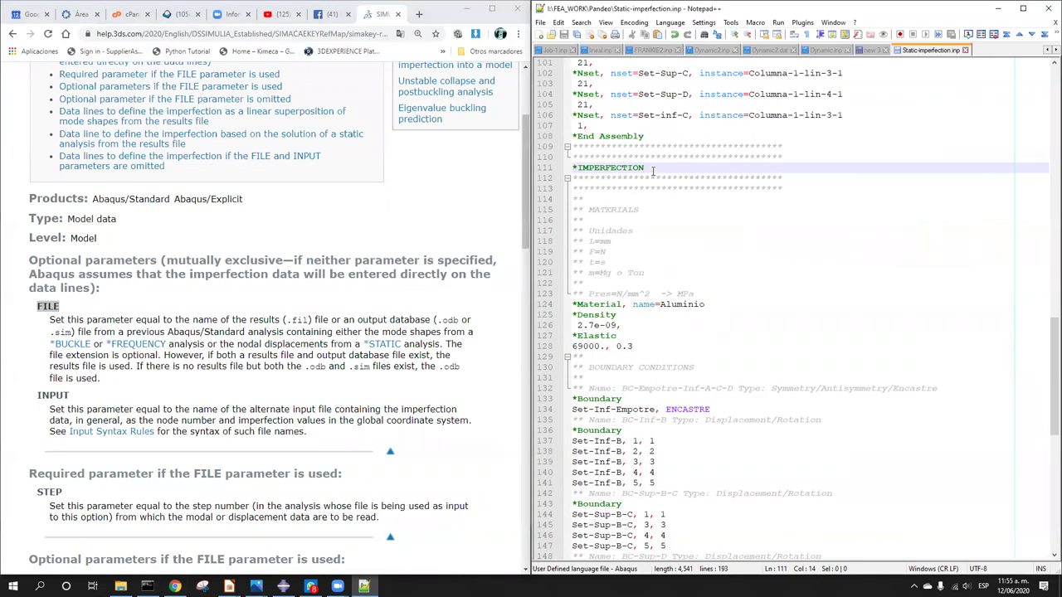
type(", file=")
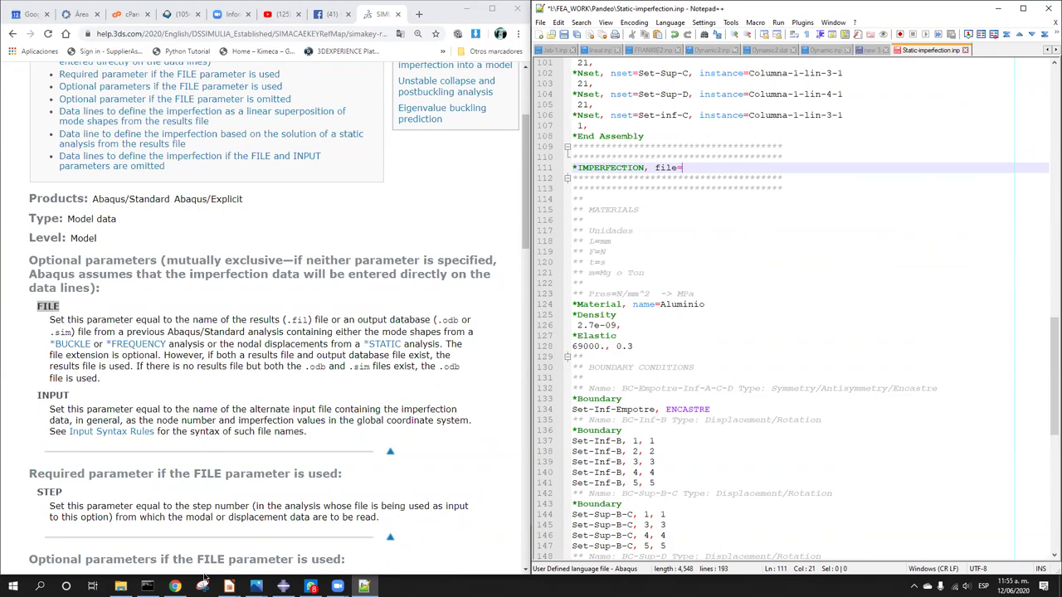
Step: Check the buckle.odb results in the Pandeo folder and Abaqus/CAE, and set the *IMPERFECTION file parameter to buckle
left_click(121, 587)
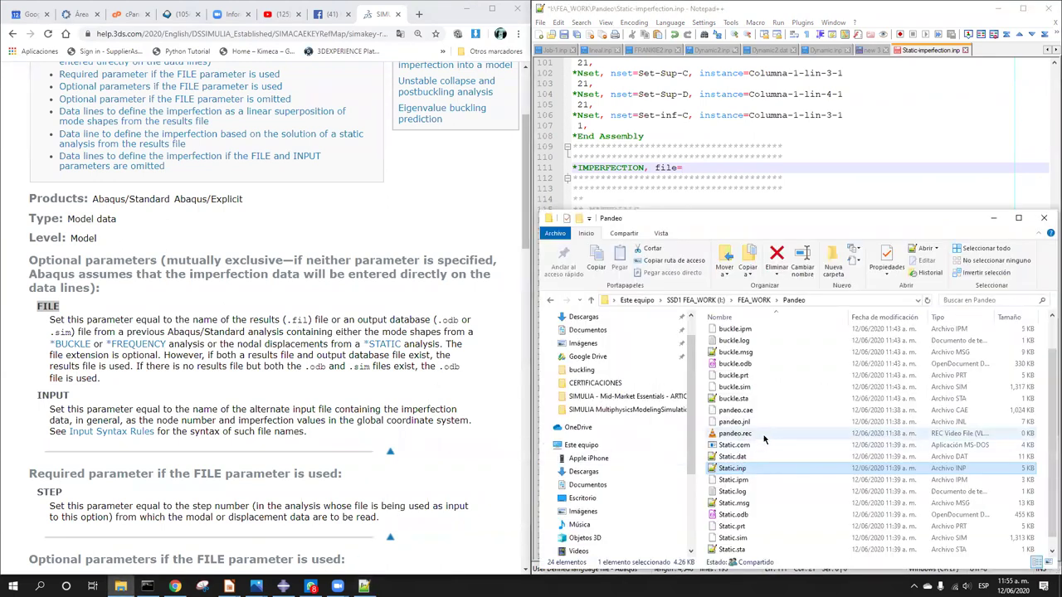
scroll(764, 448, "up", 1)
left_click(755, 406)
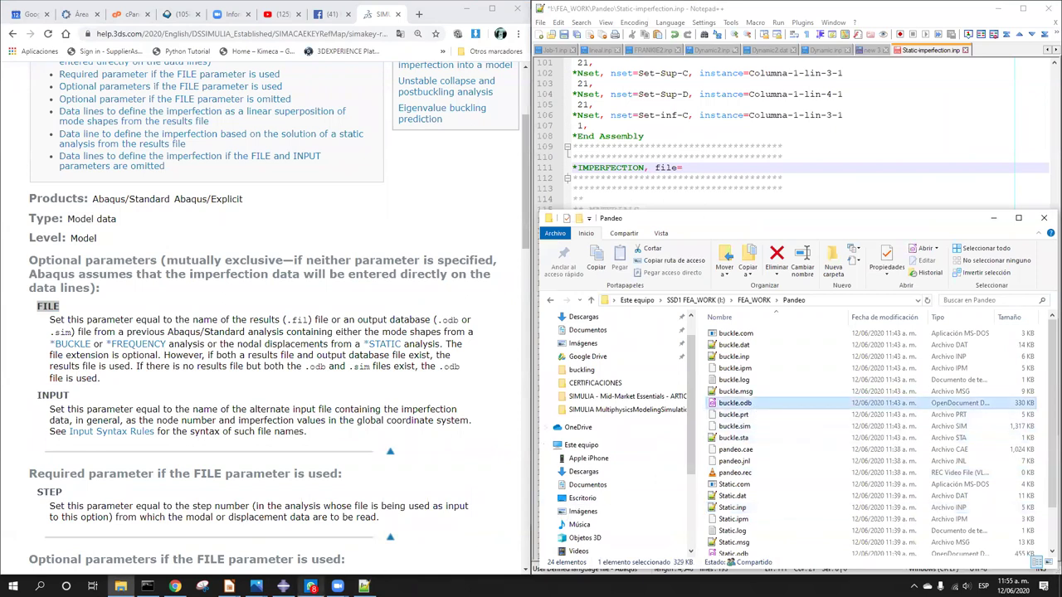
left_click(283, 586)
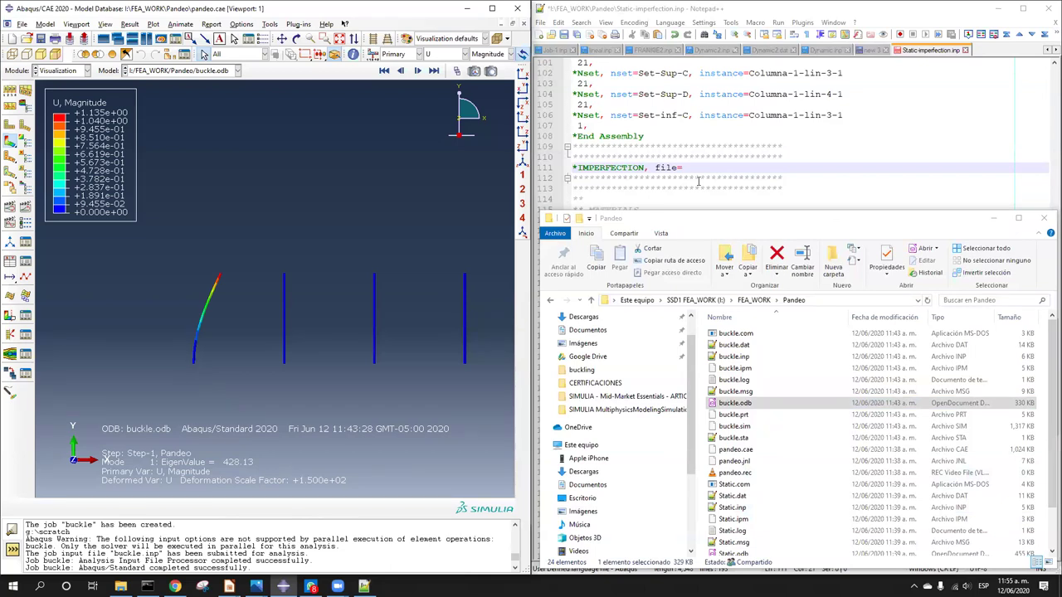
left_click(698, 167)
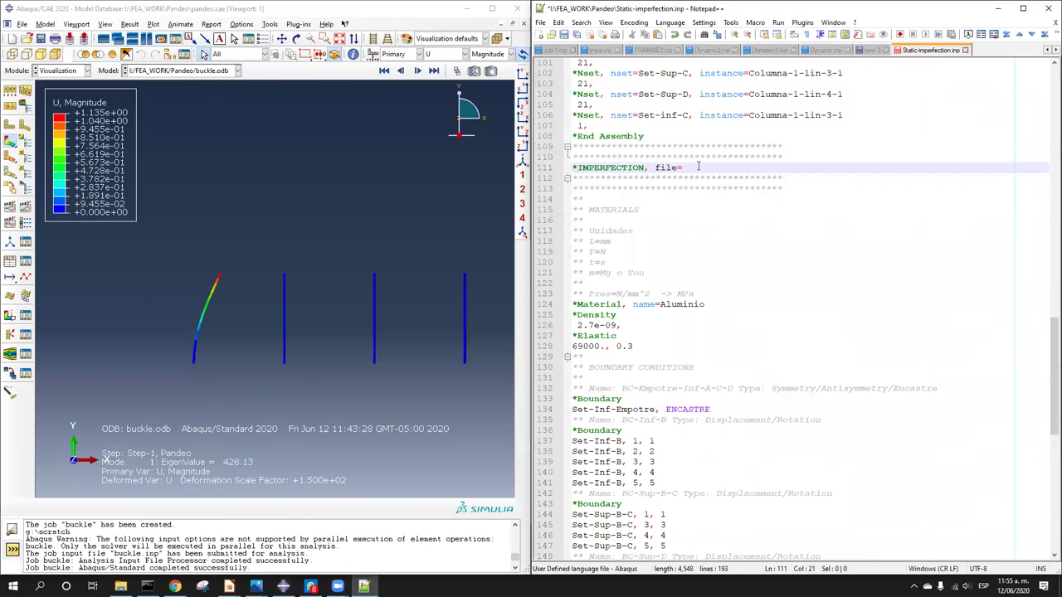
type("buckle")
Step: Read the documentation's required STEP parameter, check the buckle results' step in Abaqus/CAE, and append ", step=1" to the *IMPERFECTION line
left_click(202, 587)
left_click(175, 587)
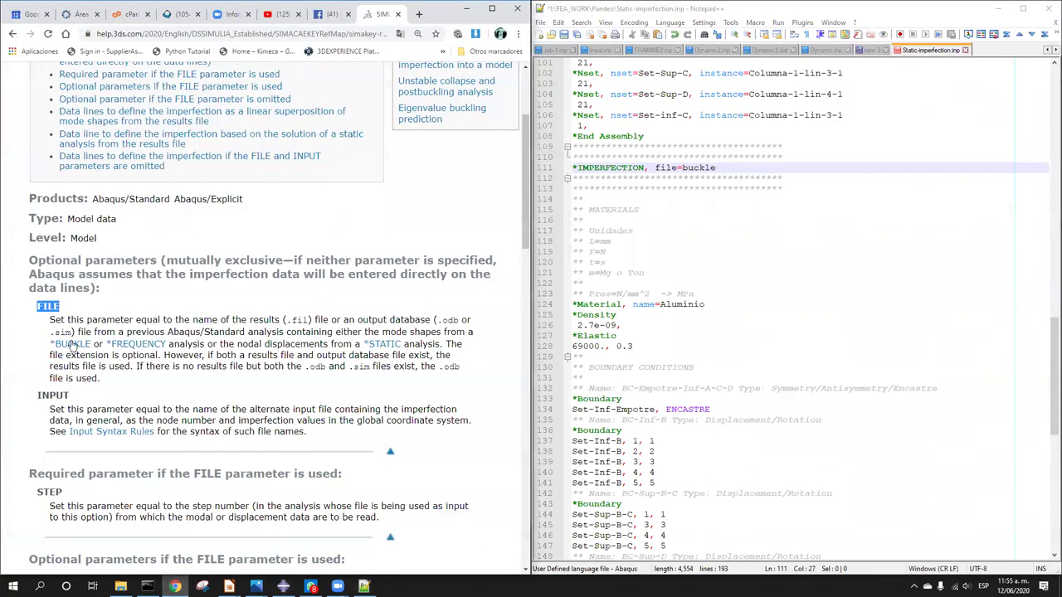
left_click(102, 412)
scroll(101, 412, "down", 2)
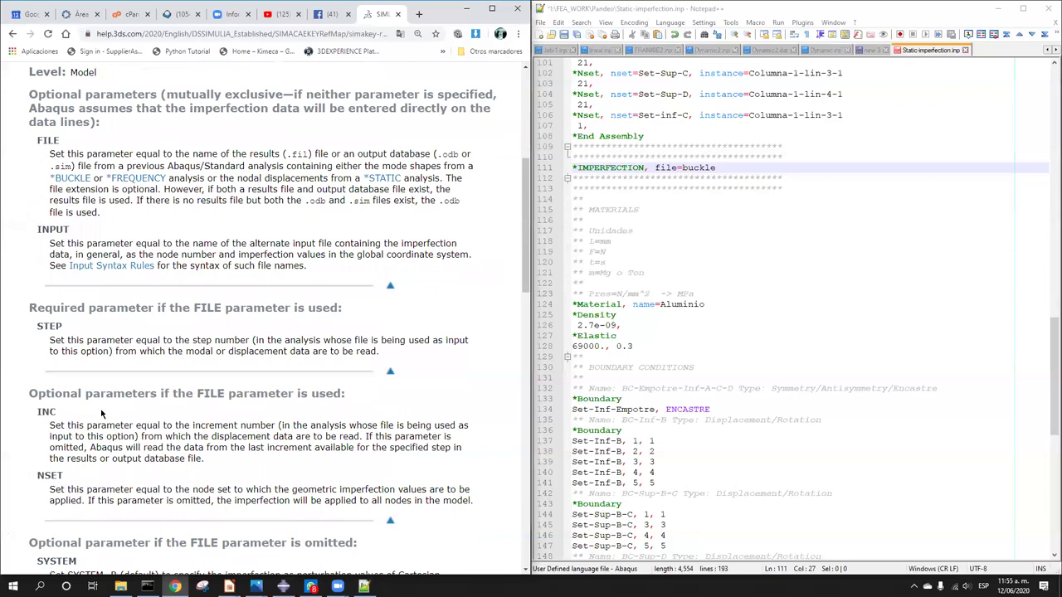
double_click(452, 155)
left_click(107, 335)
left_click(733, 167)
type("step")
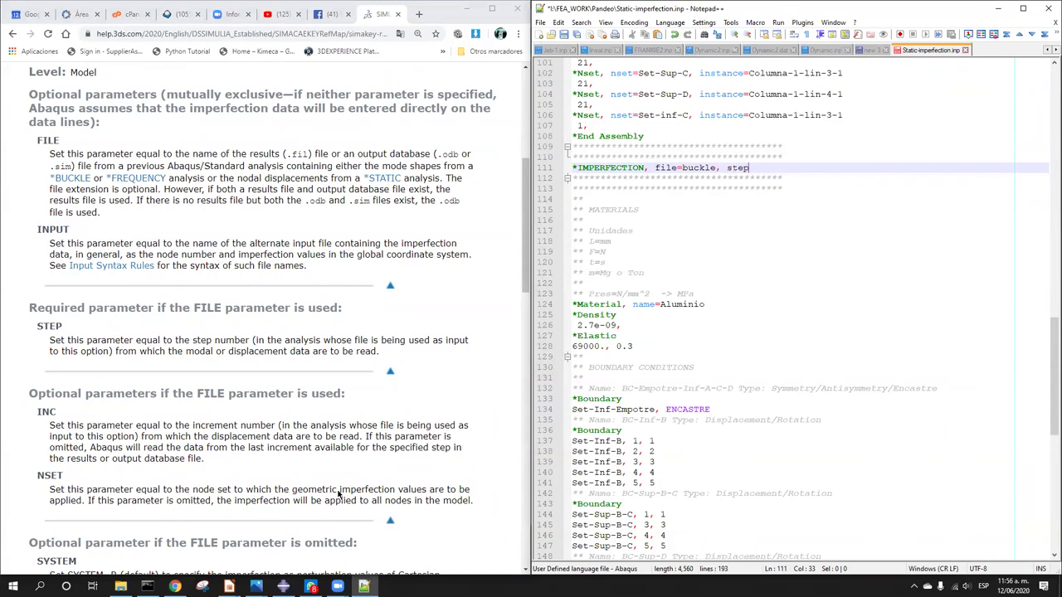
left_click(283, 586)
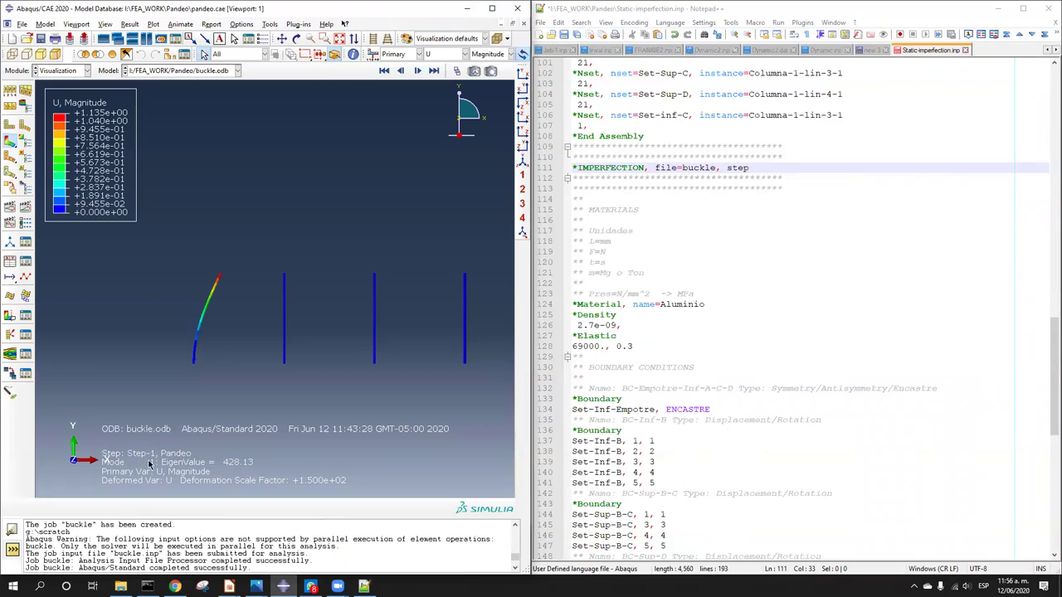
key("alt+Tab")
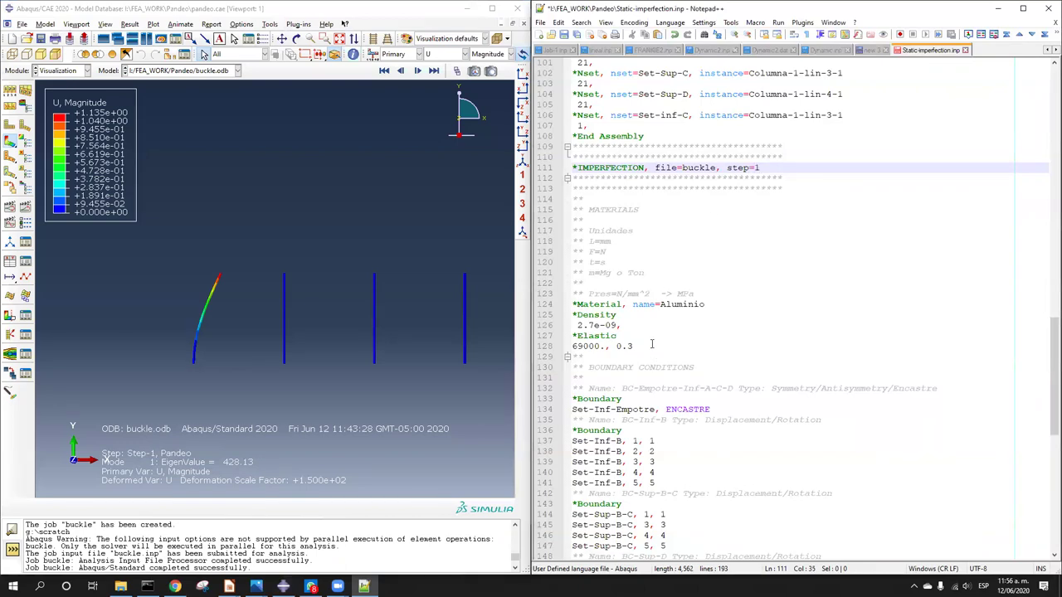
Step: Read in the Abaqus documentation what happens when the optional INC and NSET parameters are omitted while FILE is used
left_click(175, 587)
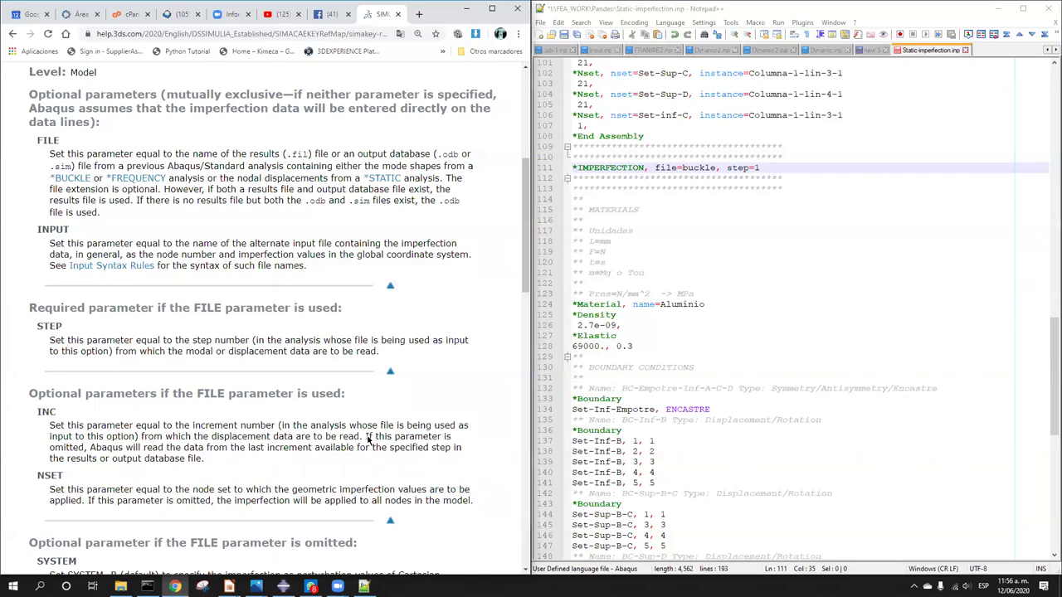
left_click_drag(364, 437, 256, 464)
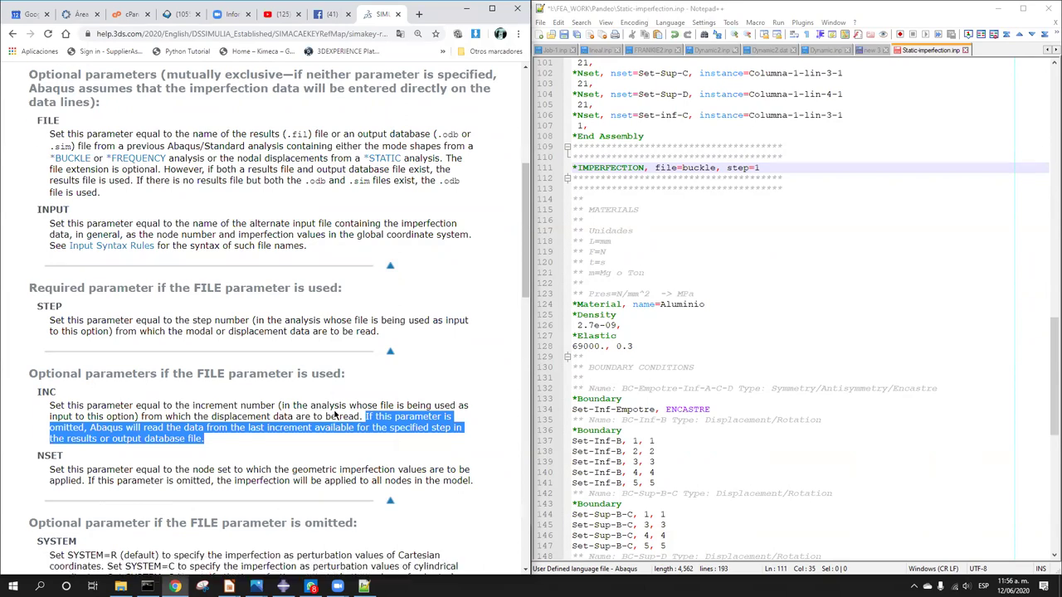
scroll(338, 417, "down", 2)
left_click(105, 389)
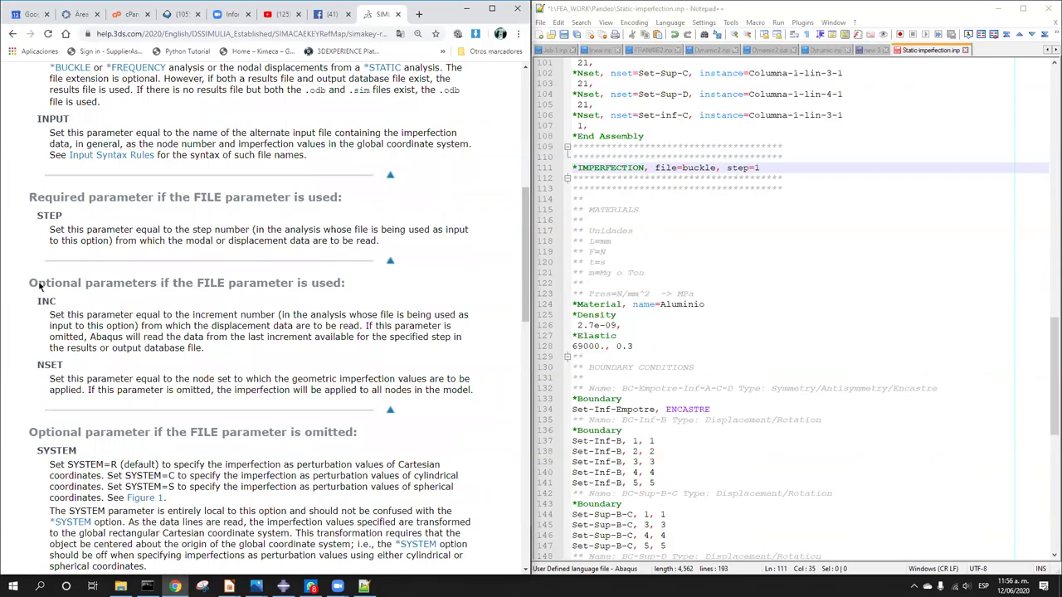
left_click_drag(29, 283, 86, 375)
left_click(86, 378)
left_click_drag(87, 390, 468, 397)
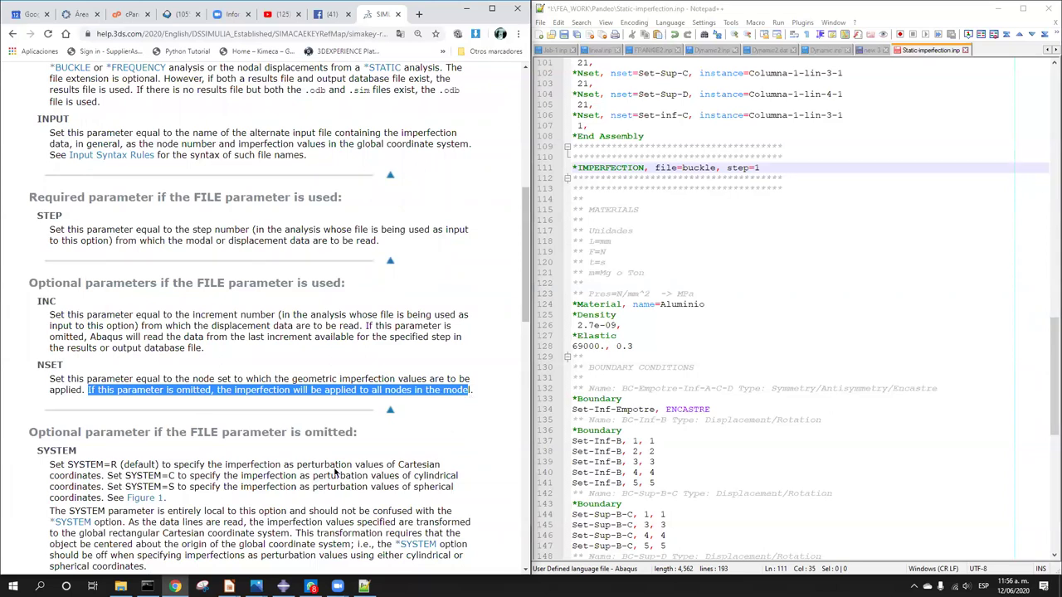
Step: Examine the documentation's data-line format for defining the imperfection as a linear superposition of mode shapes from the results file
scroll(318, 469, "down", 1)
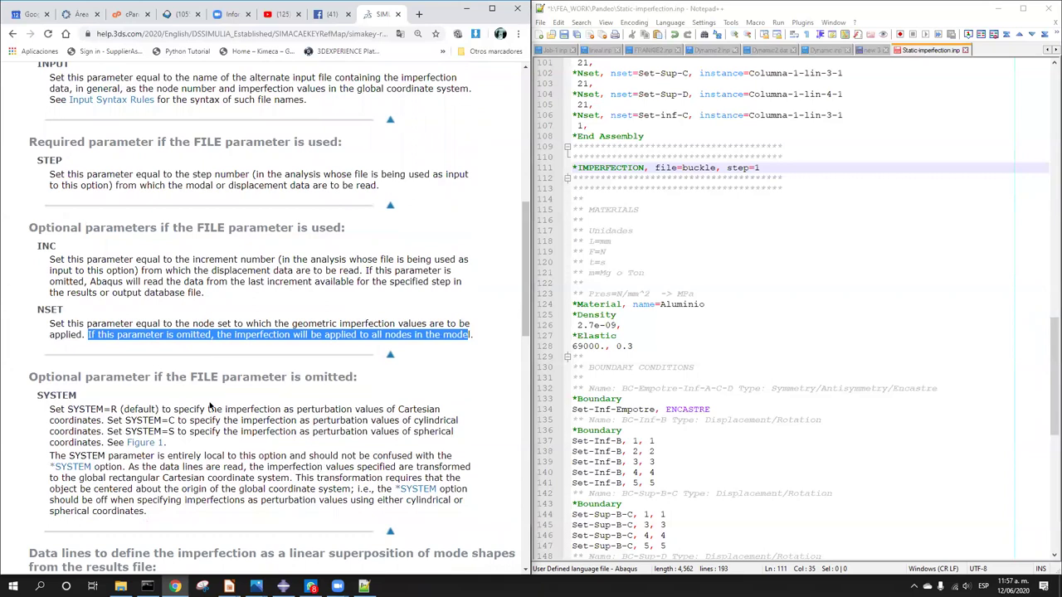
double_click(203, 379)
scroll(191, 448, "down", 5)
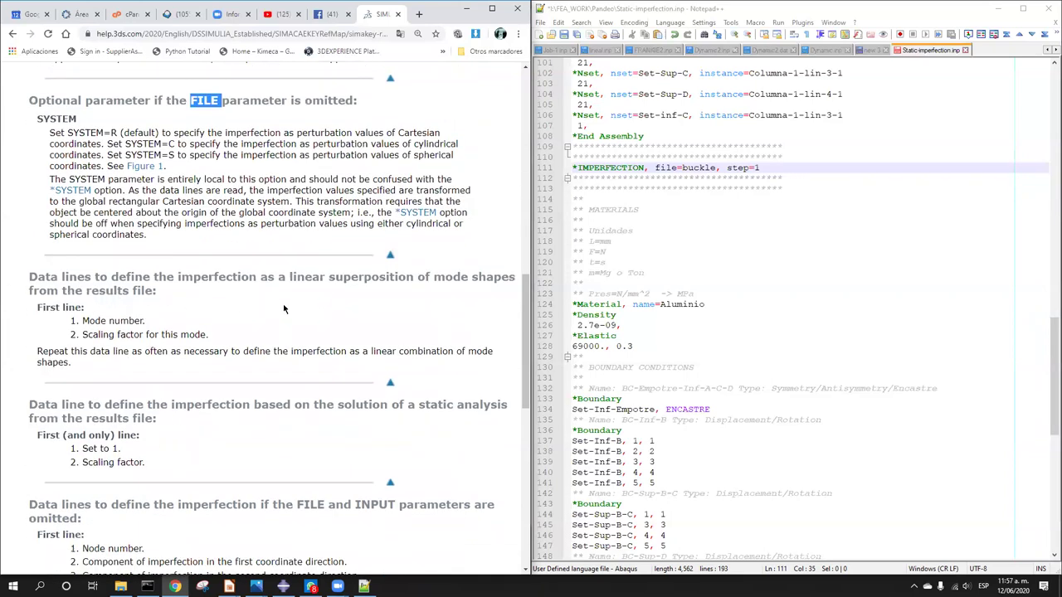
left_click(34, 279)
left_click_drag(33, 279, 87, 292)
left_click(116, 299)
double_click(453, 279)
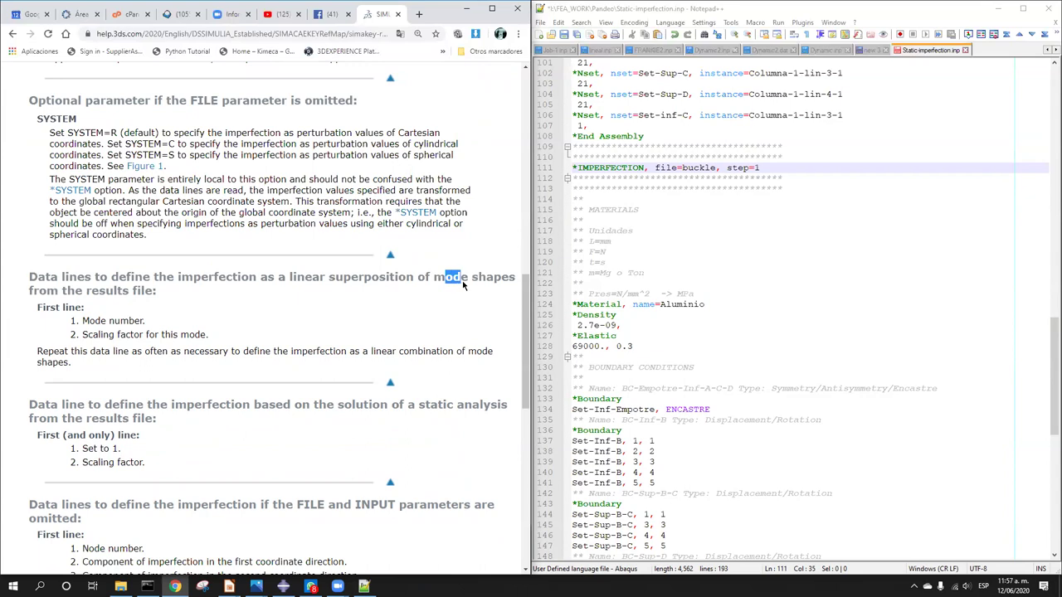